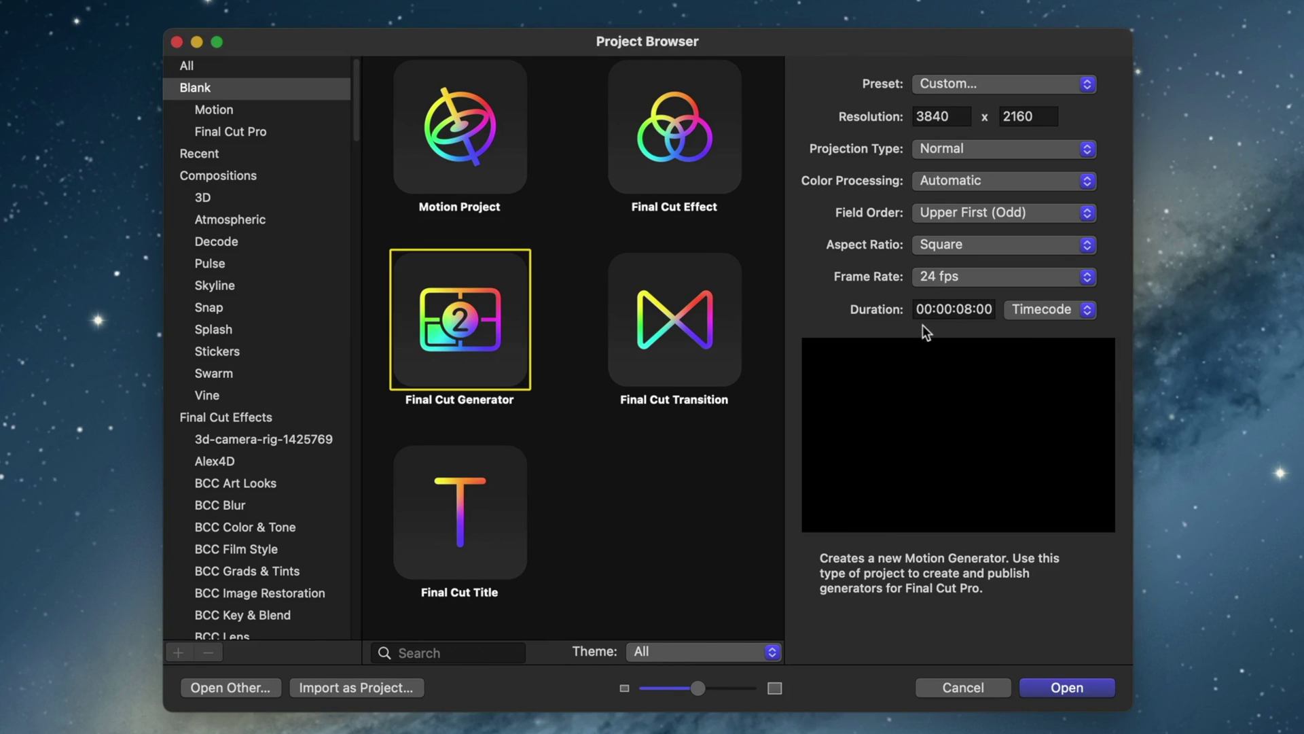
Create the Final Cut Generator project with the shown settings and add a camera to it.
{"action": "left_click", "coordinate": [1067, 687]}
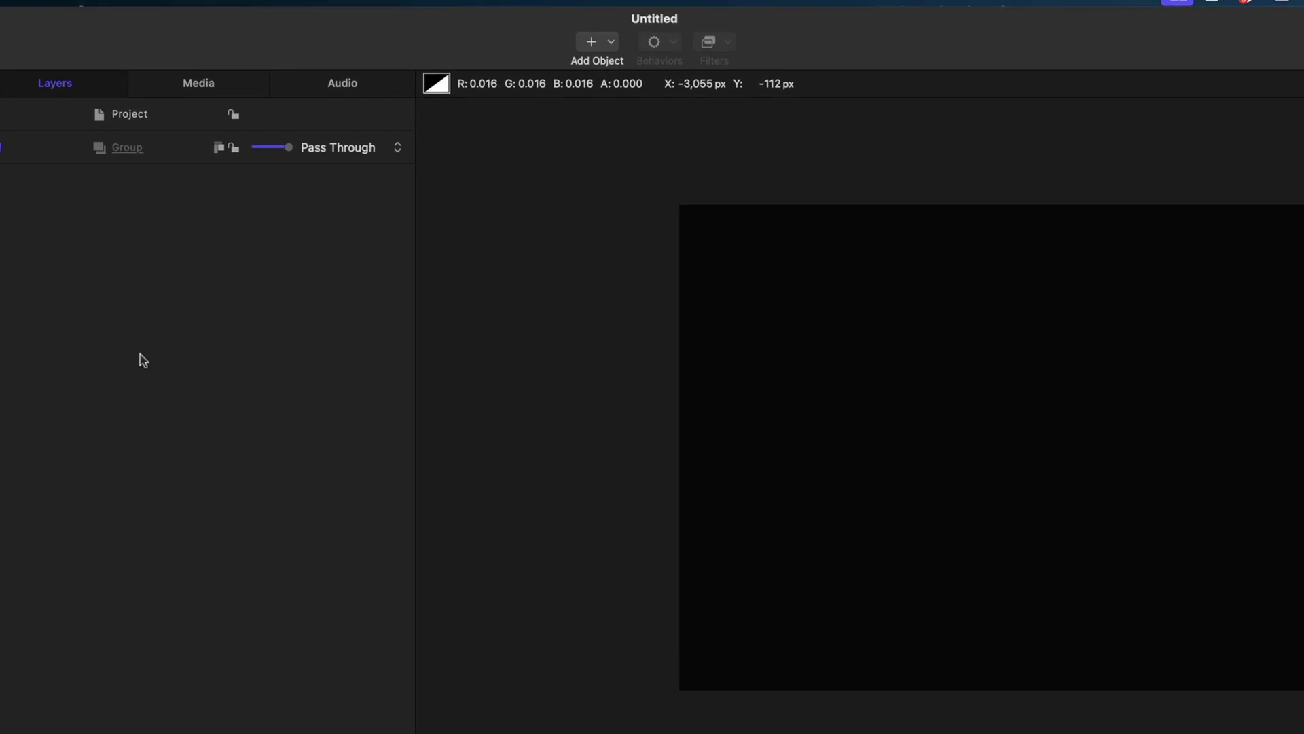
{"action": "left_click", "coordinate": [577, 49]}
{"action": "left_click", "coordinate": [601, 138]}
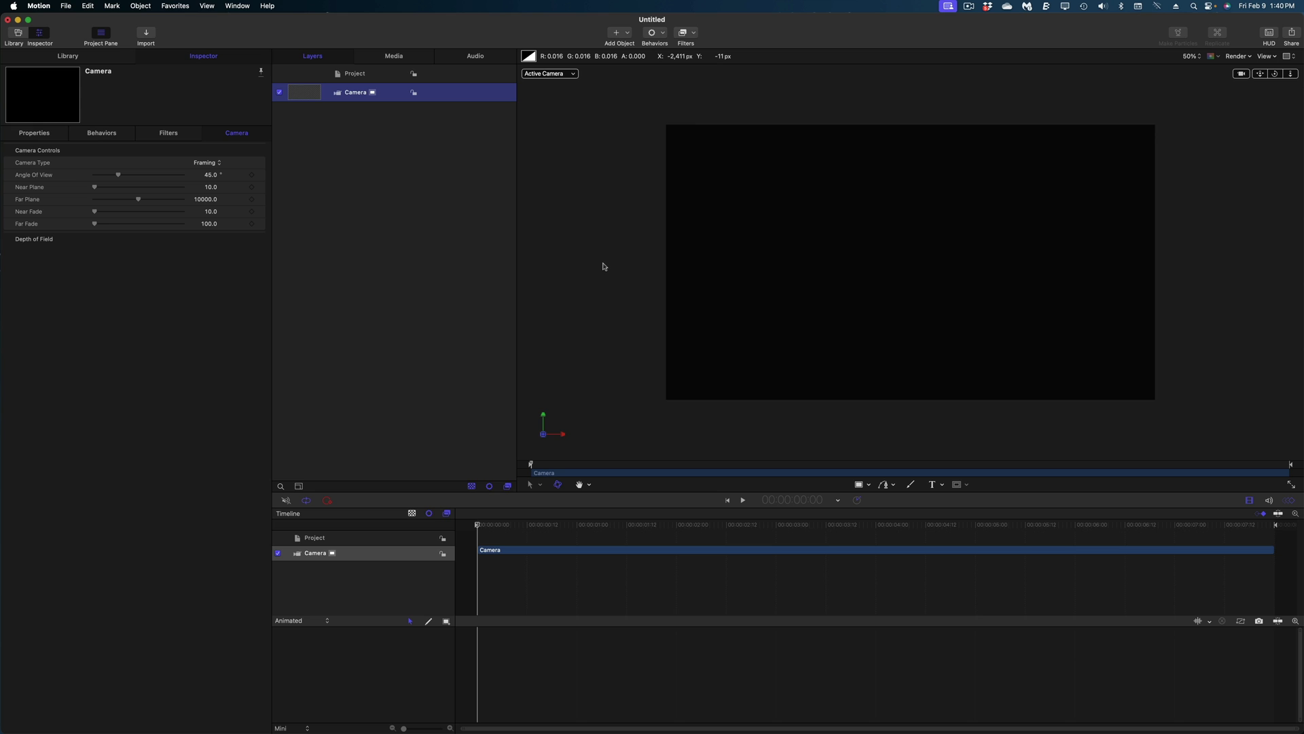
Add a drop zone to the project's group.
{"action": "key", "text": "shift+super+d"}
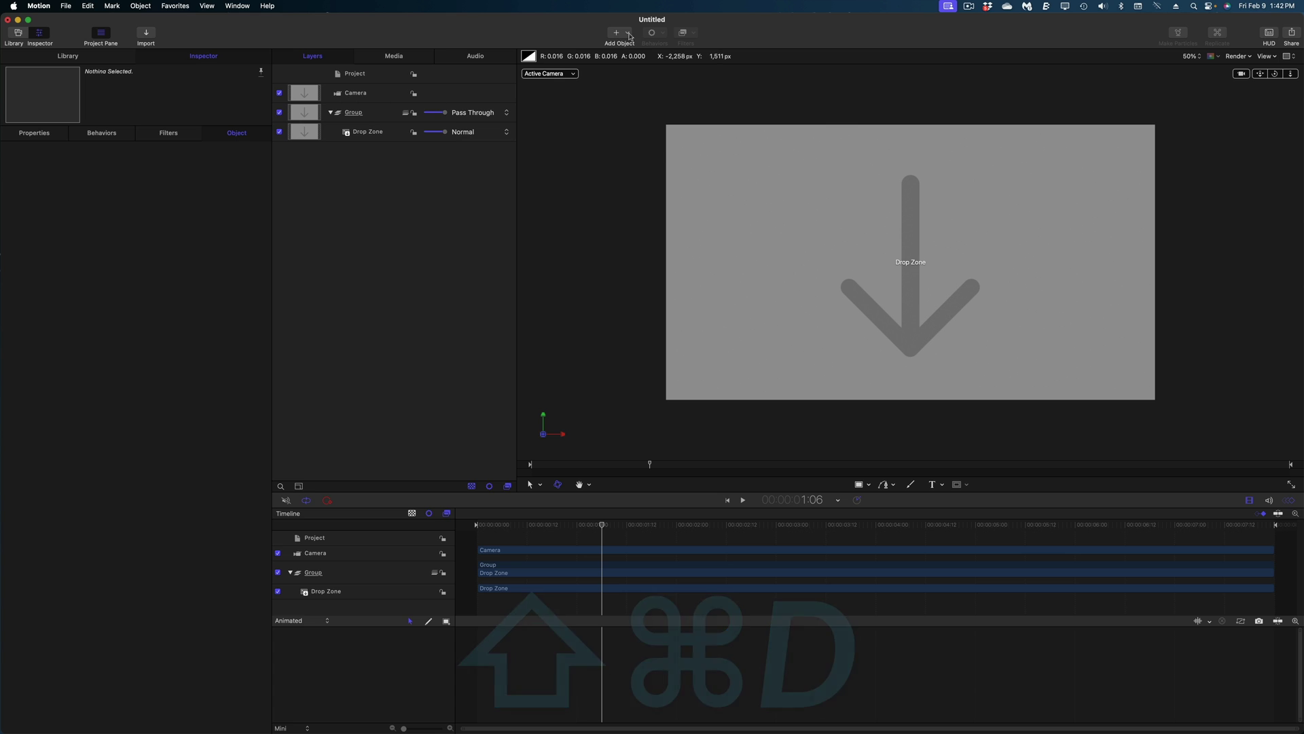
{"action": "left_click", "coordinate": [629, 34]}
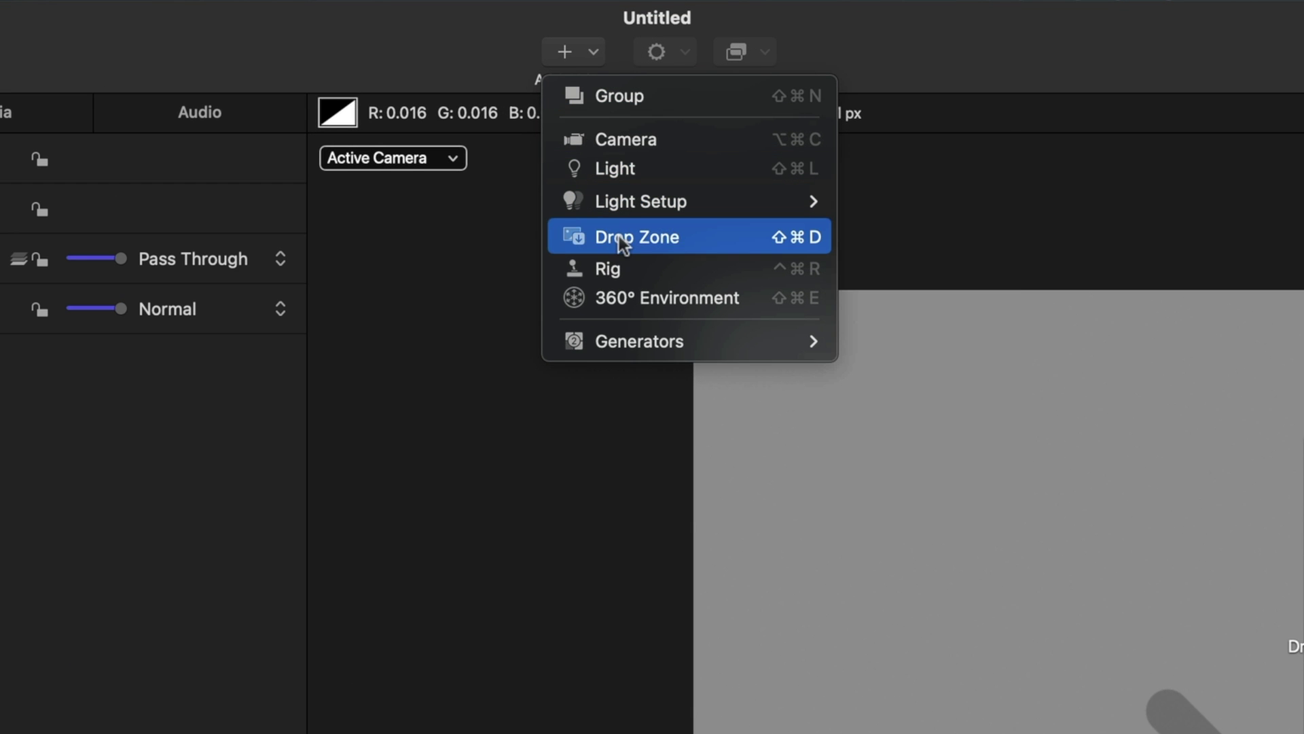
{"action": "left_click", "coordinate": [44, 571]}
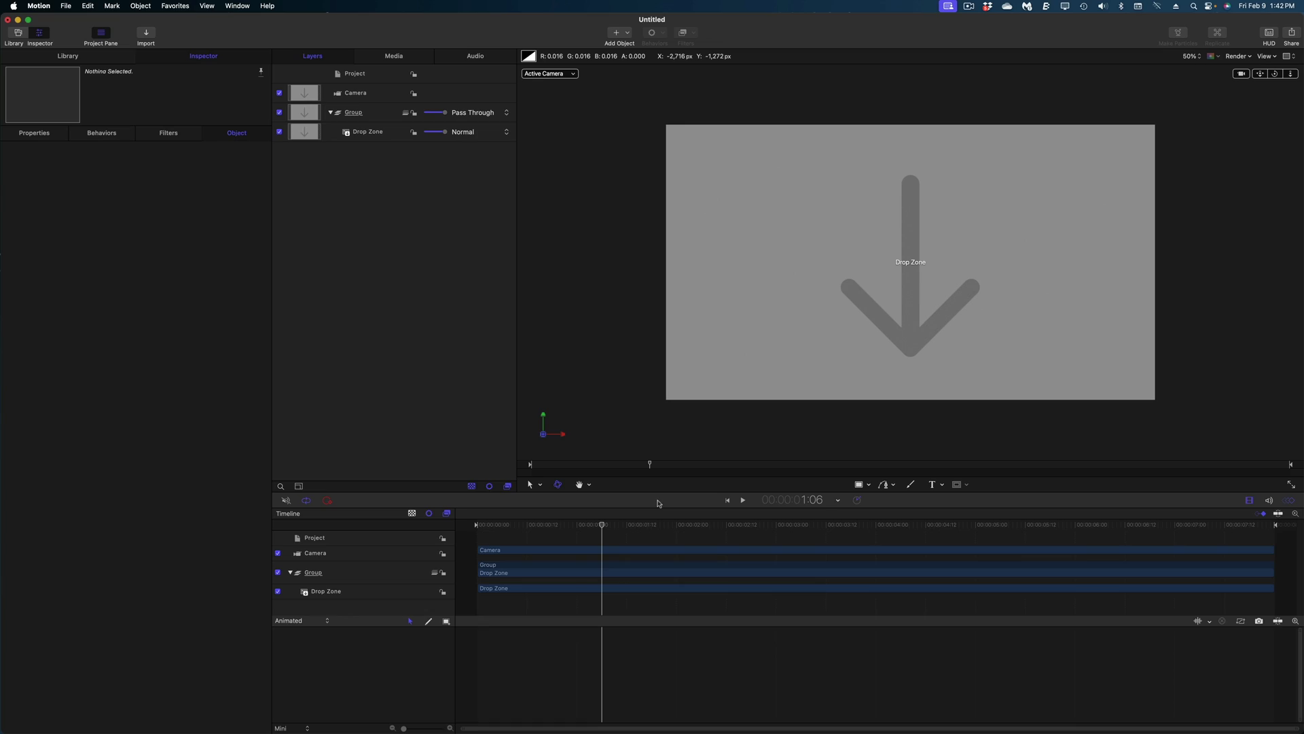
Import 2015_Final_Cut_Pro_Logo.png from the Desktop folder in Finder into the Motion project's layers.
{"action": "left_click", "coordinate": [223, 710]}
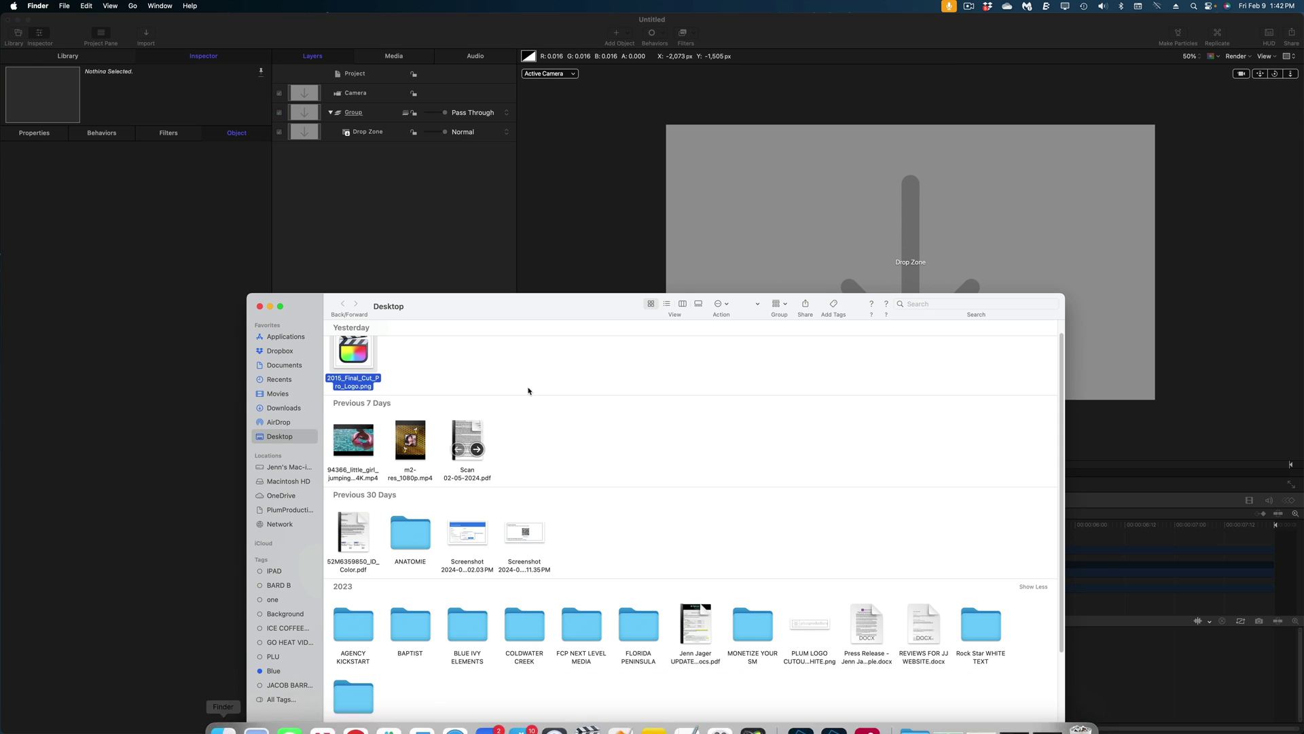
{"action": "left_click_drag", "start_coordinate": [351, 349], "coordinate": [360, 109]}
Assign 2015_Final_Cut_Pro_Logo as the drop zone's source media and hide the imported logo layer in Group 1.
{"action": "left_click", "coordinate": [516, 202]}
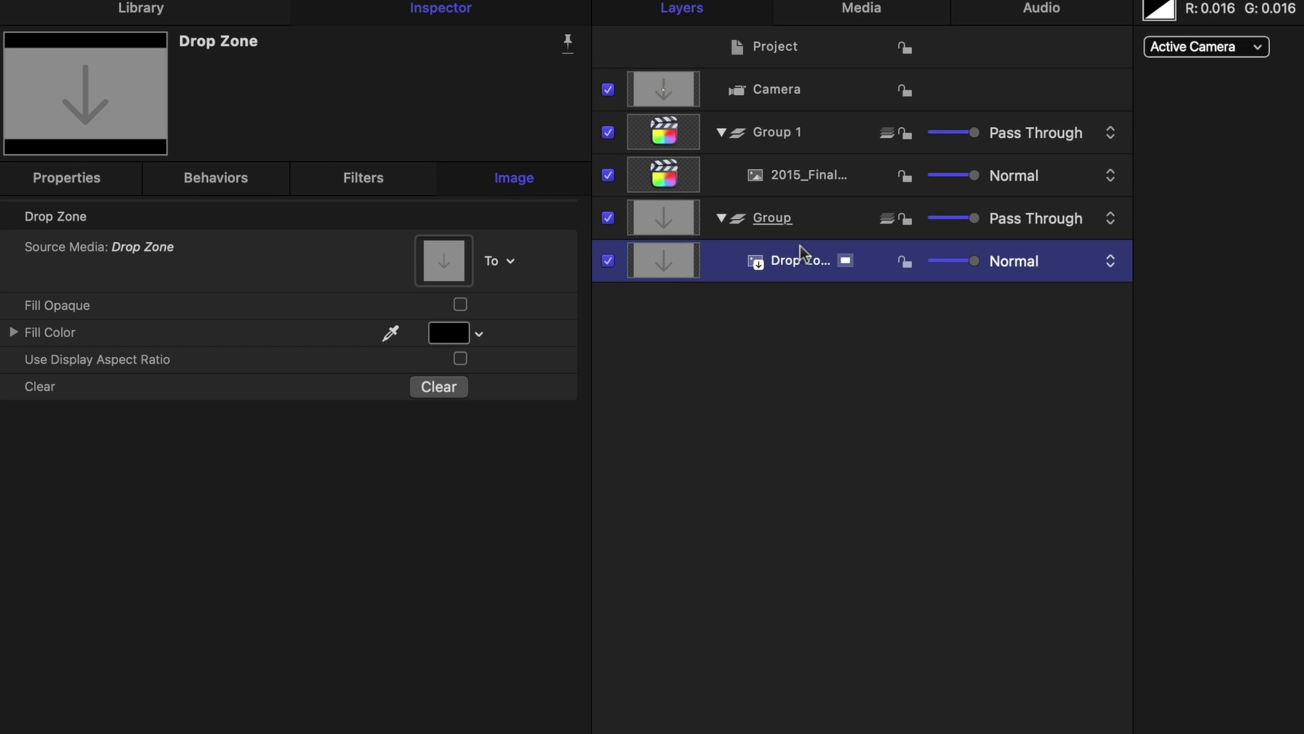
{"action": "left_click", "coordinate": [506, 265]}
{"action": "left_click", "coordinate": [515, 287]}
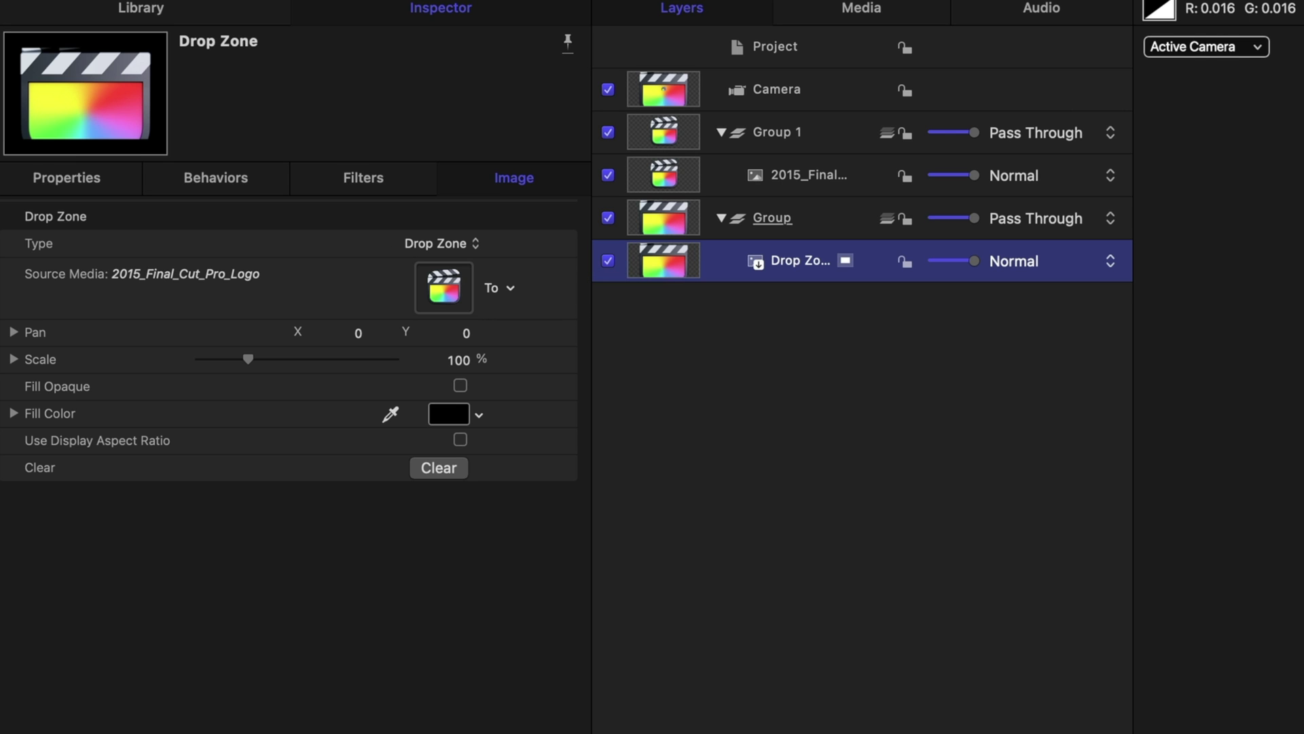
{"action": "left_click", "coordinate": [784, 185]}
{"action": "left_click", "coordinate": [608, 174]}
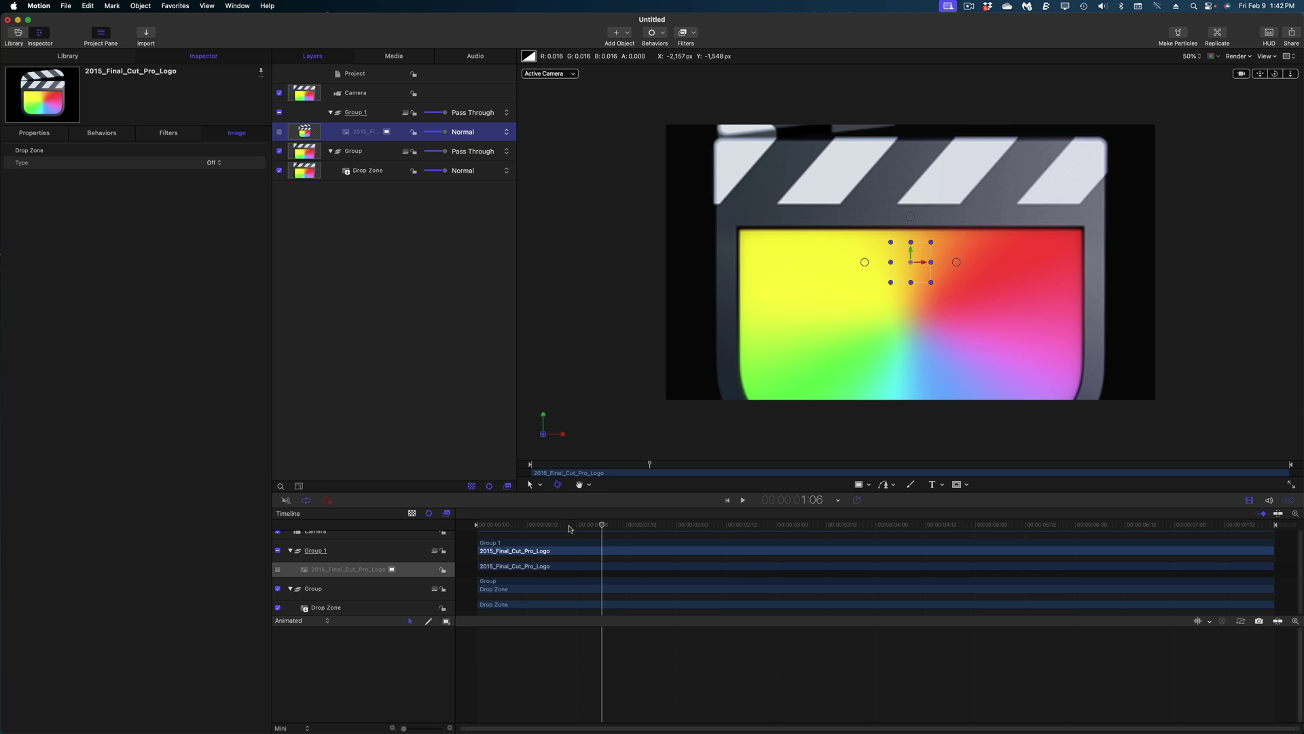
Trim the end of the Drop Zone layer to 3:00 in the timeline.
{"action": "left_click_drag", "start_coordinate": [597, 527], "coordinate": [777, 535]}
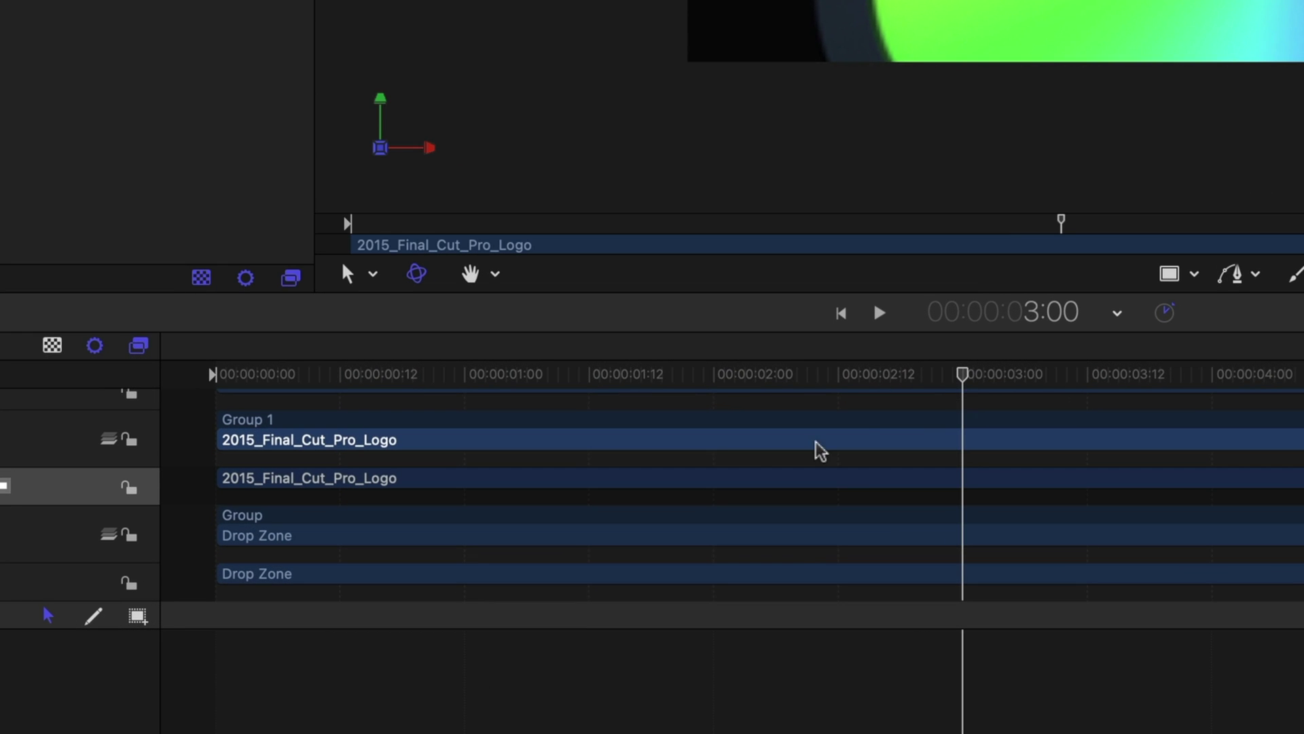
{"action": "key", "text": "Down"}
{"action": "key", "text": "Down"}
{"action": "key", "text": "o"}
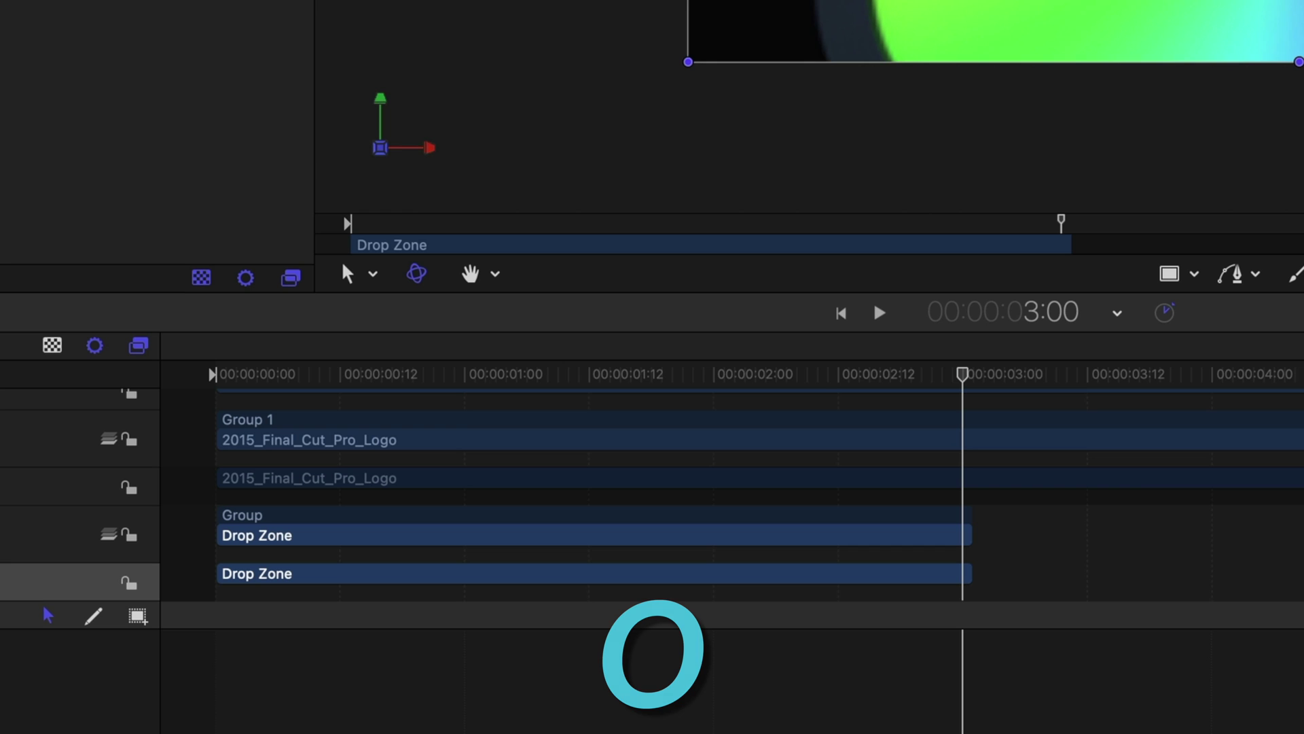
Move the playhead back to 2:06 and scale the group containing the drop zone to 50%.
{"action": "left_click", "coordinate": [993, 379]}
{"action": "left_click_drag", "start_coordinate": [1014, 382], "coordinate": [779, 373]}
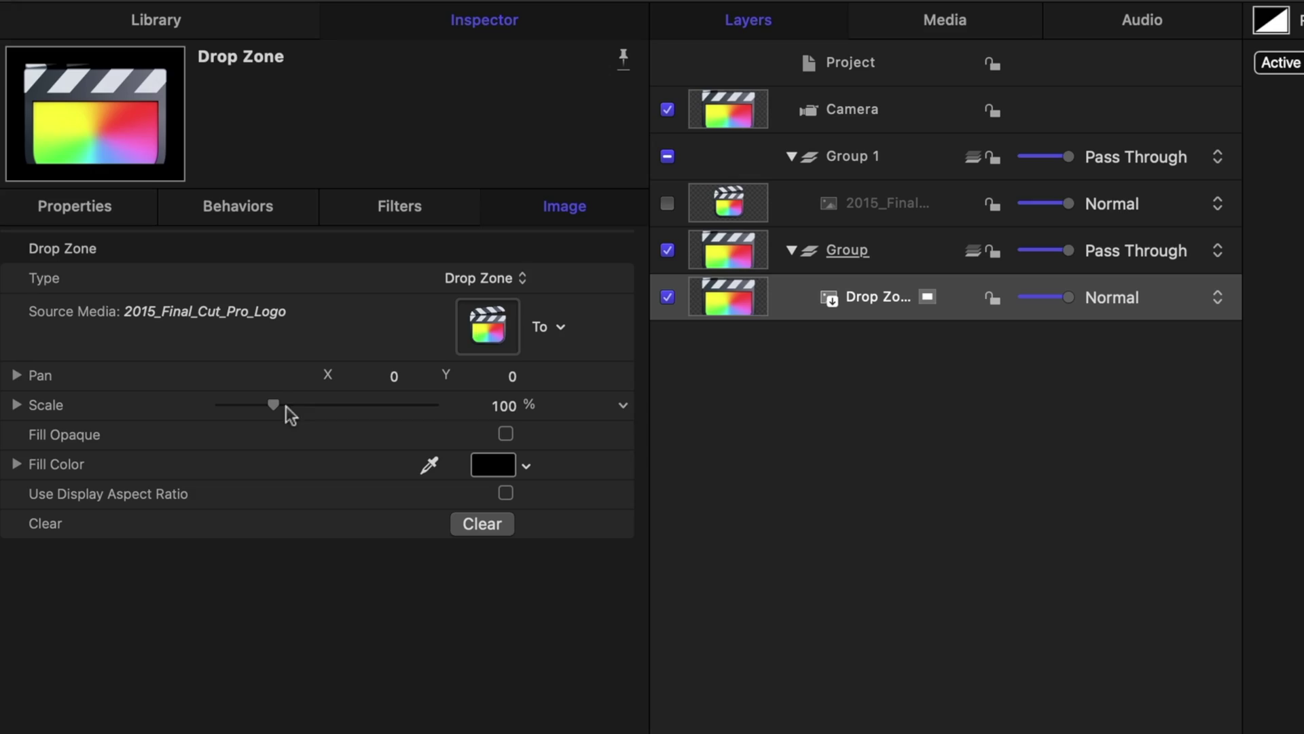
{"action": "left_click", "coordinate": [846, 252]}
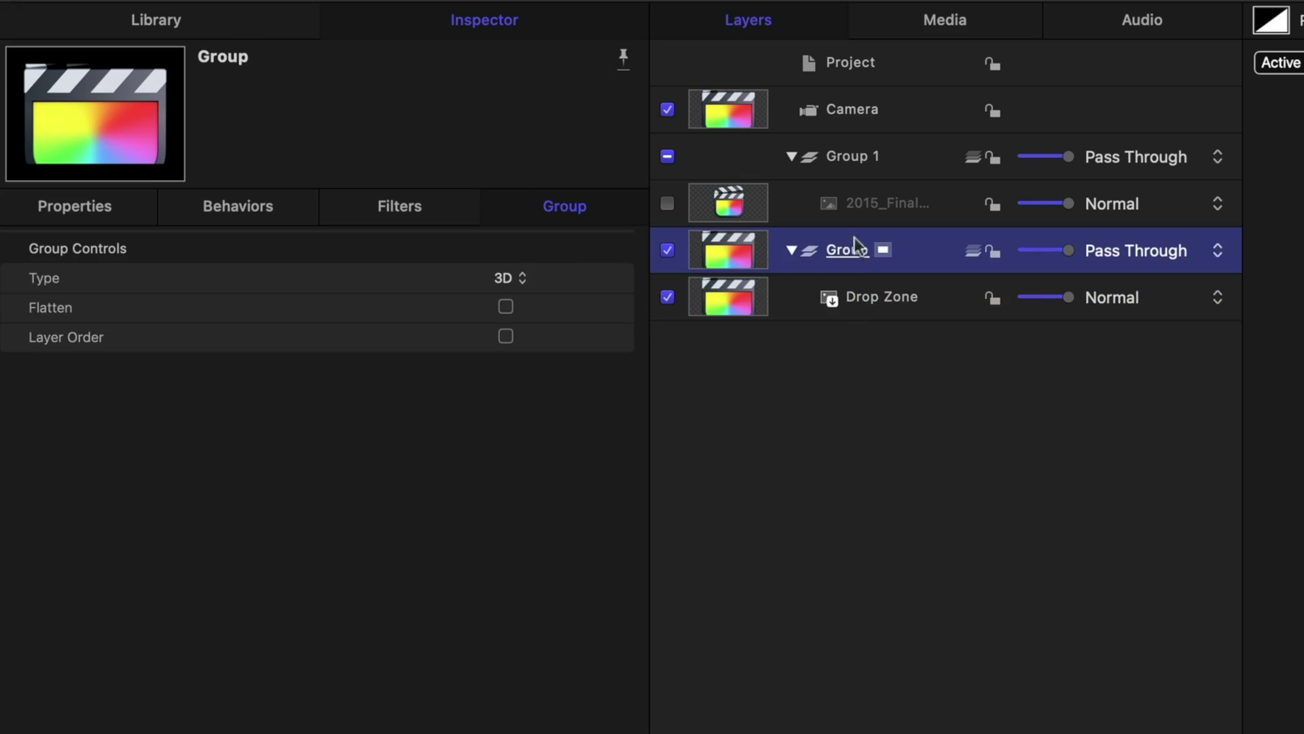
{"action": "left_click", "coordinate": [95, 204]}
{"action": "left_click", "coordinate": [506, 456]}
{"action": "type", "text": "50"}
{"action": "key", "text": "Return"}
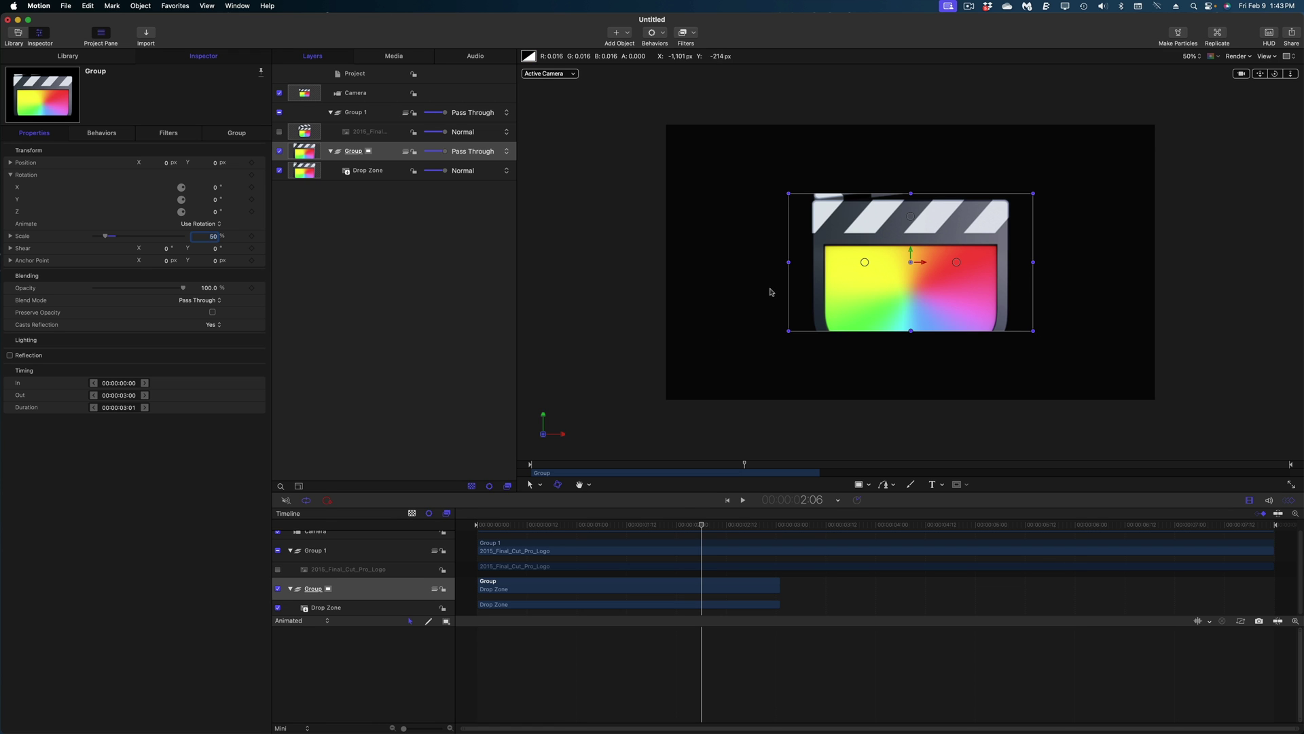
Turn off cropping for the Drop Zone layer.
{"action": "left_click", "coordinate": [350, 178]}
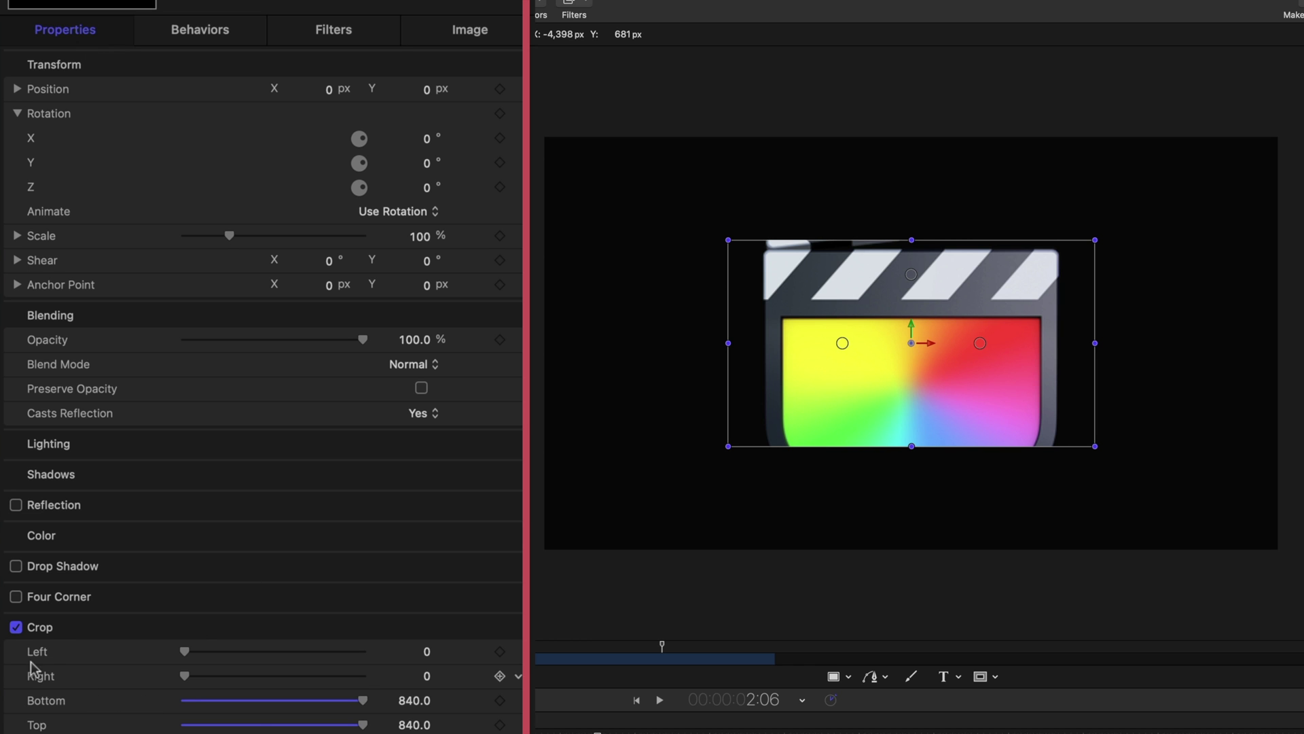
{"action": "left_click", "coordinate": [18, 627]}
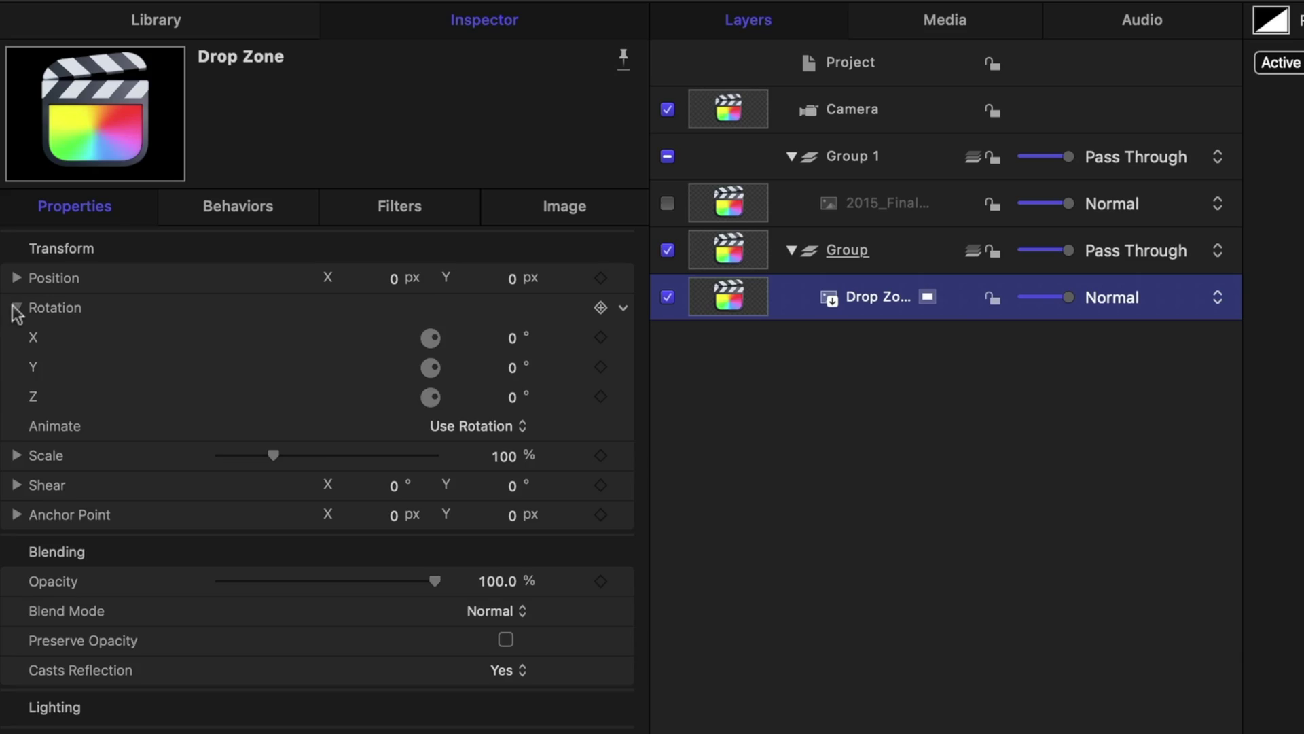
Expand the drop zone's rotation axes and add an Oscillate parameter behavior to its Y rotation.
{"action": "left_click", "coordinate": [14, 308]}
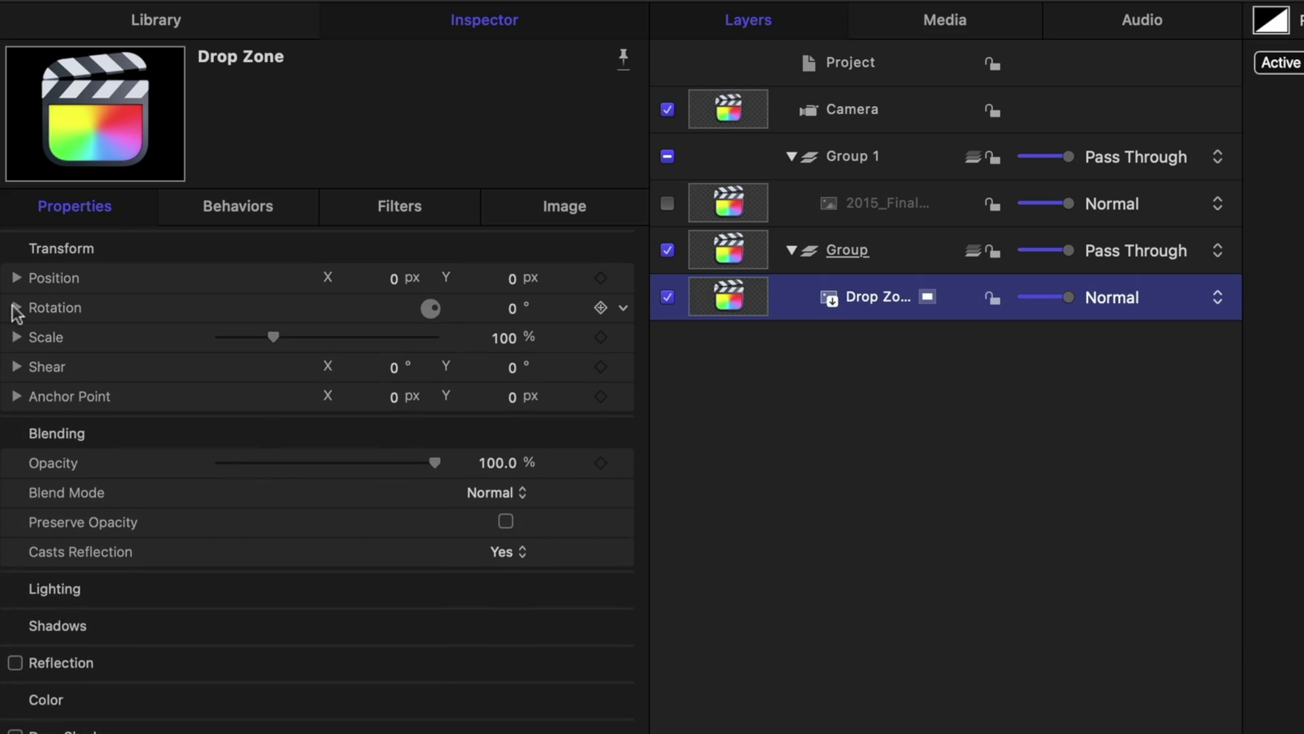
{"action": "left_click", "coordinate": [15, 309]}
{"action": "left_click", "coordinate": [15, 309]}
{"action": "left_click", "coordinate": [17, 308]}
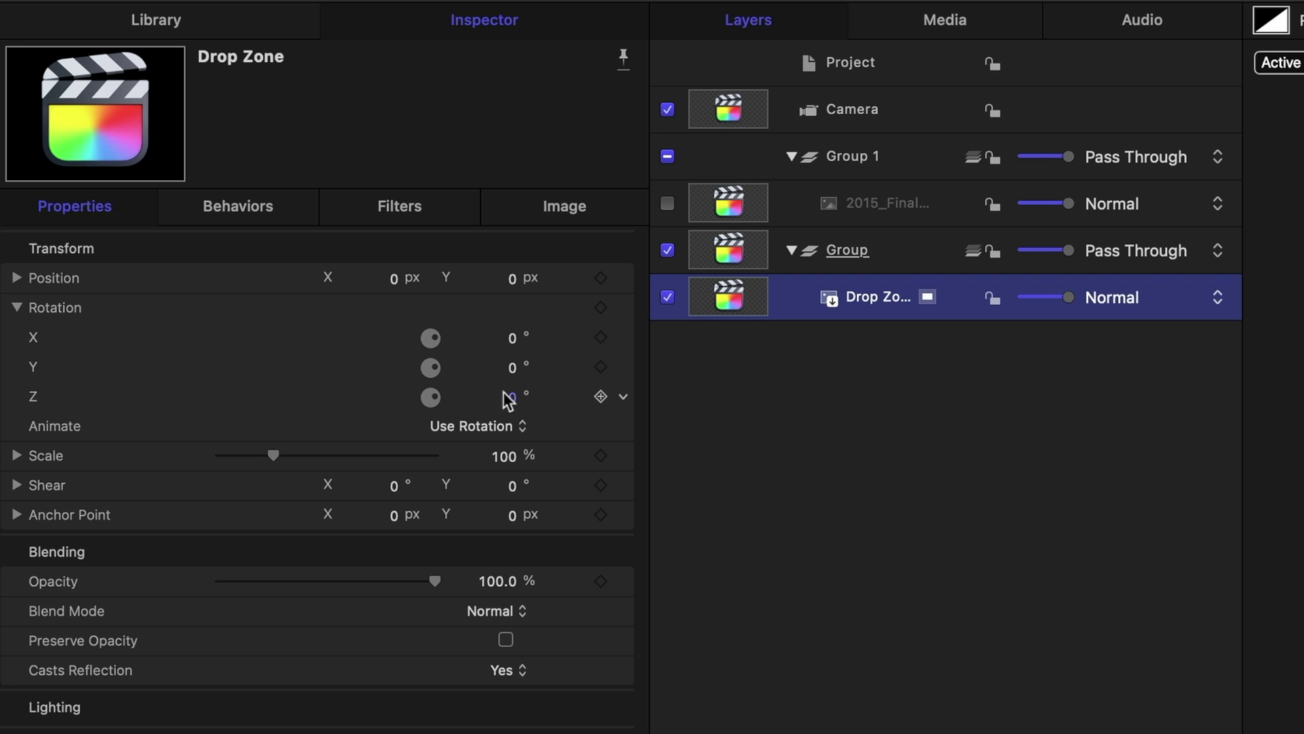
{"action": "left_click", "coordinate": [623, 367]}
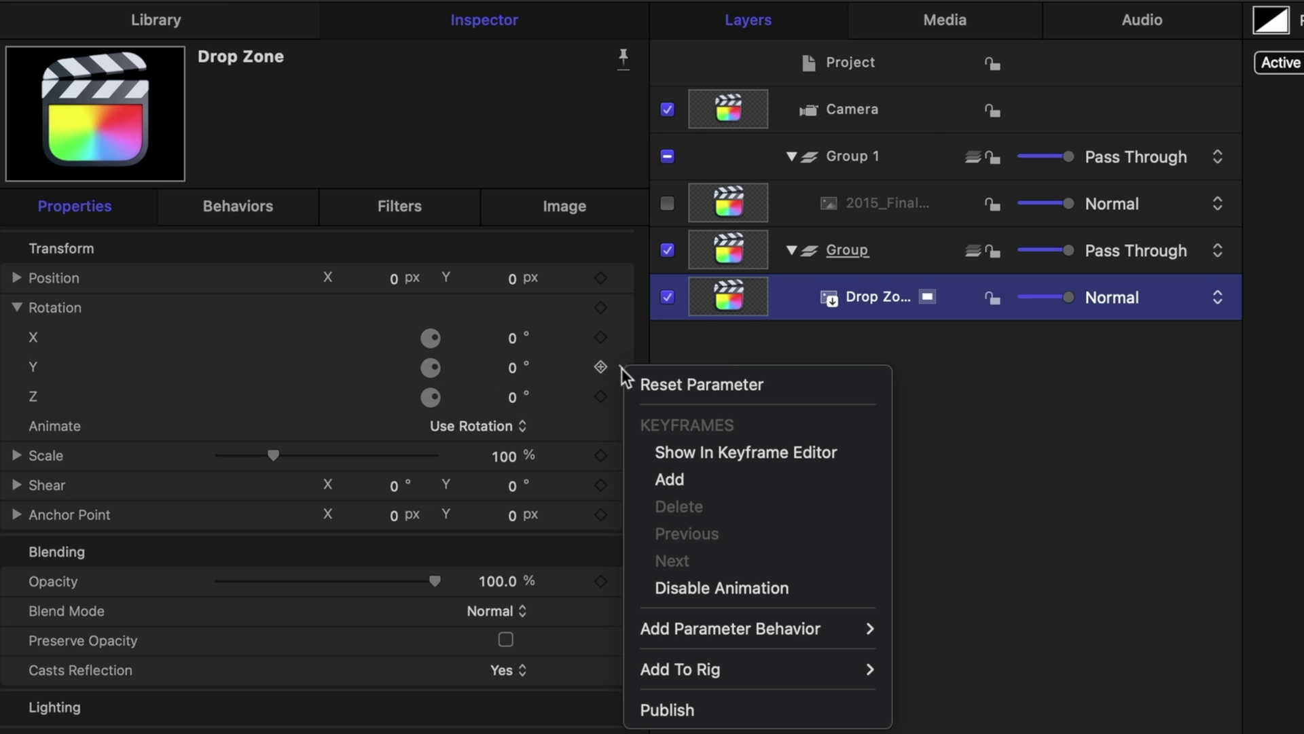
{"action": "mouse_move", "coordinate": [647, 629]}
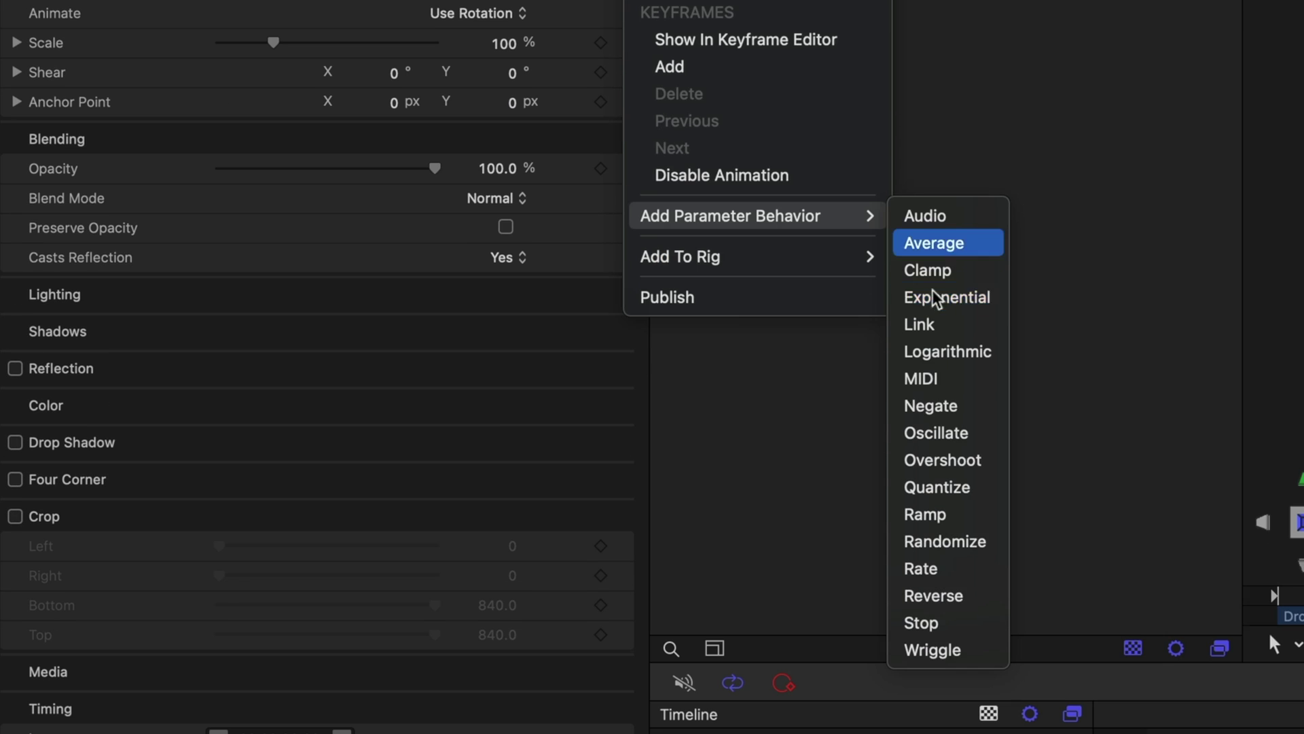
{"action": "left_click", "coordinate": [961, 430]}
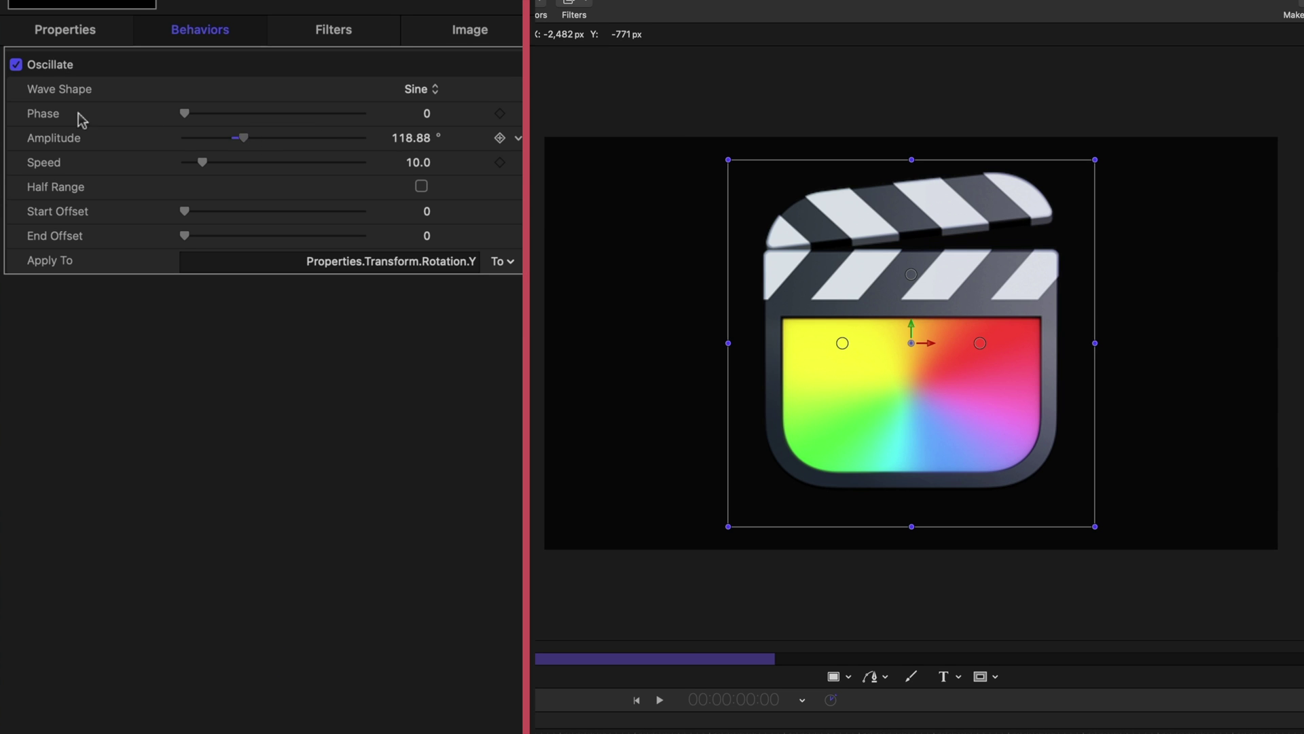
Set the Oscillate behavior's speed to 330.
{"action": "left_click", "coordinate": [423, 164]}
{"action": "type", "text": "330"}
{"action": "key", "text": "Return"}
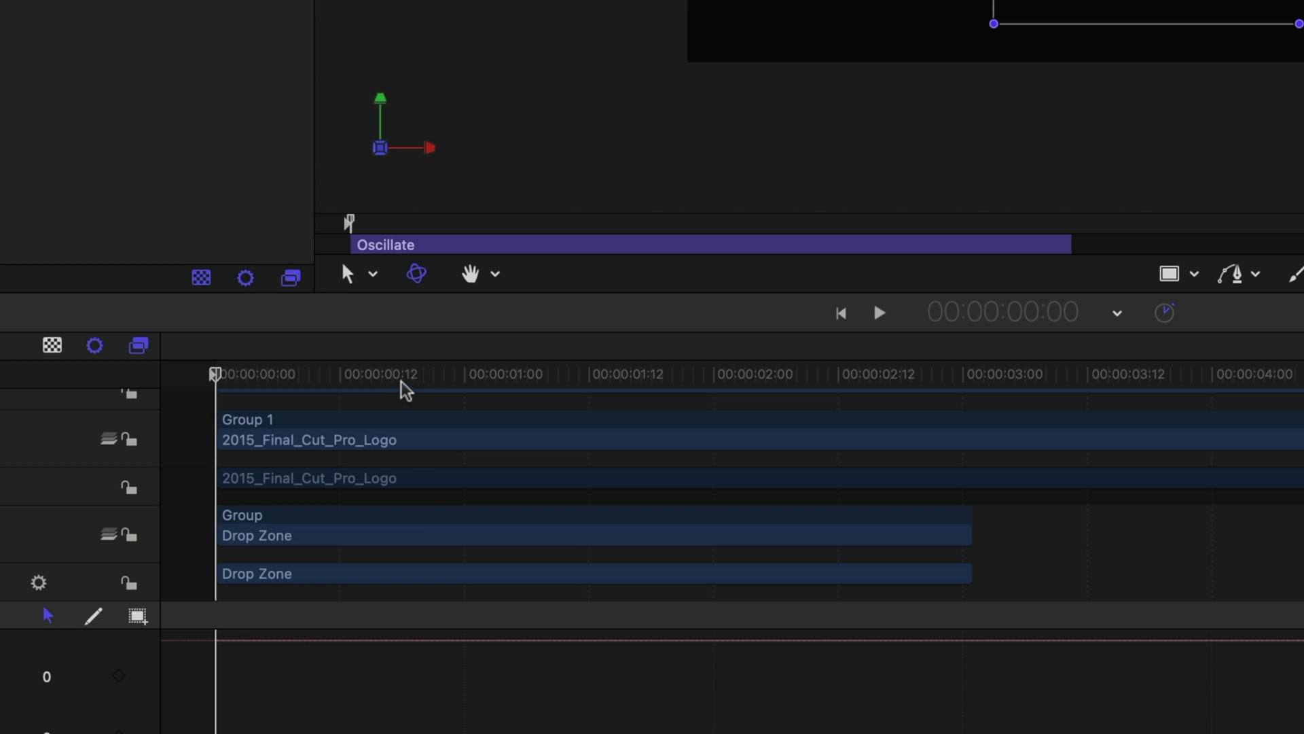
Keyframe the Oscillate amplitude at 0° at 1:00 and 30° at 3:00, and play back the animation.
{"action": "left_click_drag", "start_coordinate": [401, 385], "coordinate": [466, 385]}
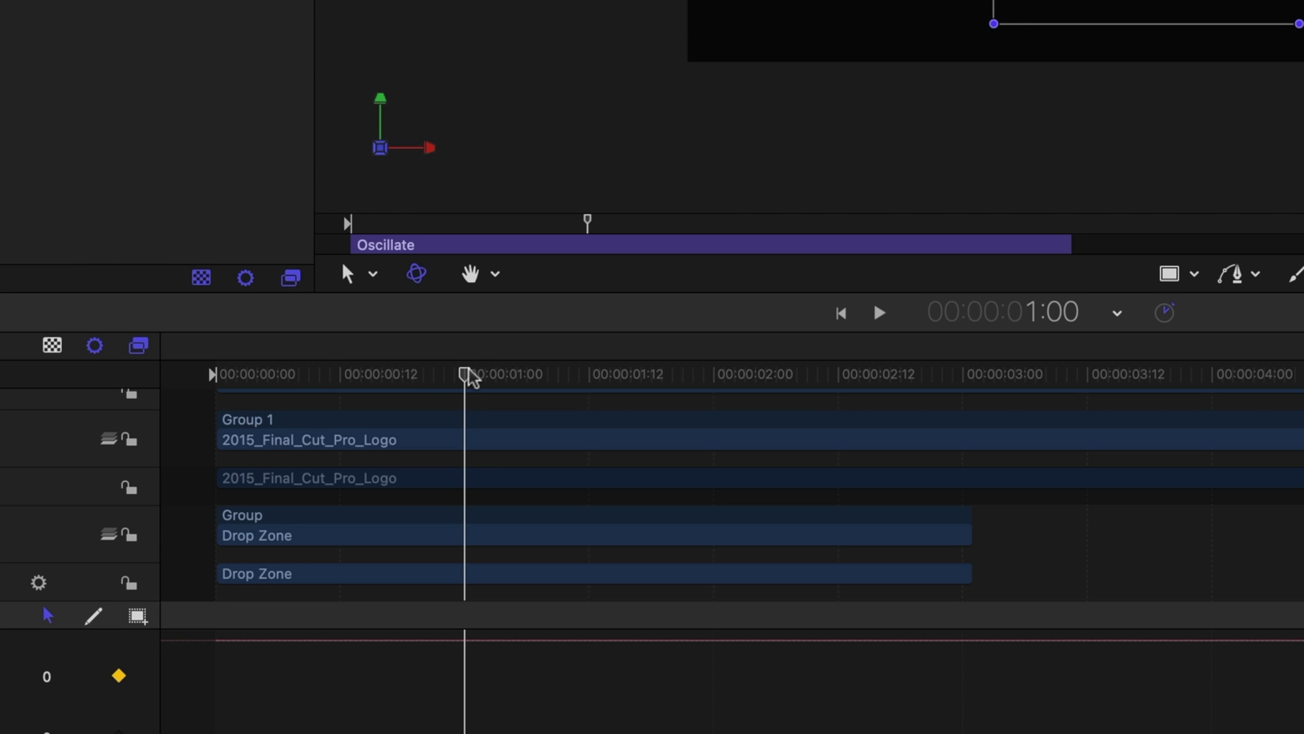
{"action": "left_click_drag", "start_coordinate": [469, 373], "coordinate": [785, 374]}
{"action": "left_click_drag", "start_coordinate": [879, 436], "coordinate": [965, 434]}
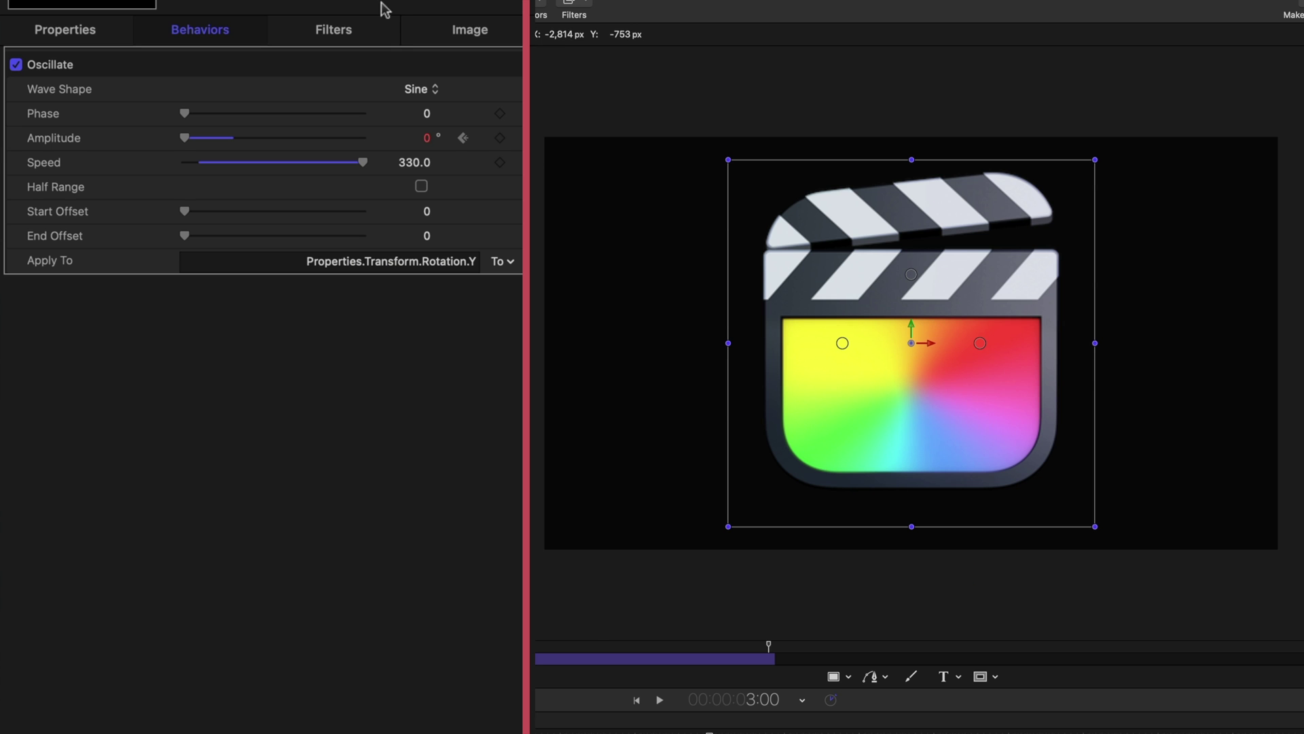
{"action": "left_click", "coordinate": [431, 138]}
{"action": "key", "text": "Return"}
{"action": "key", "text": "space"}
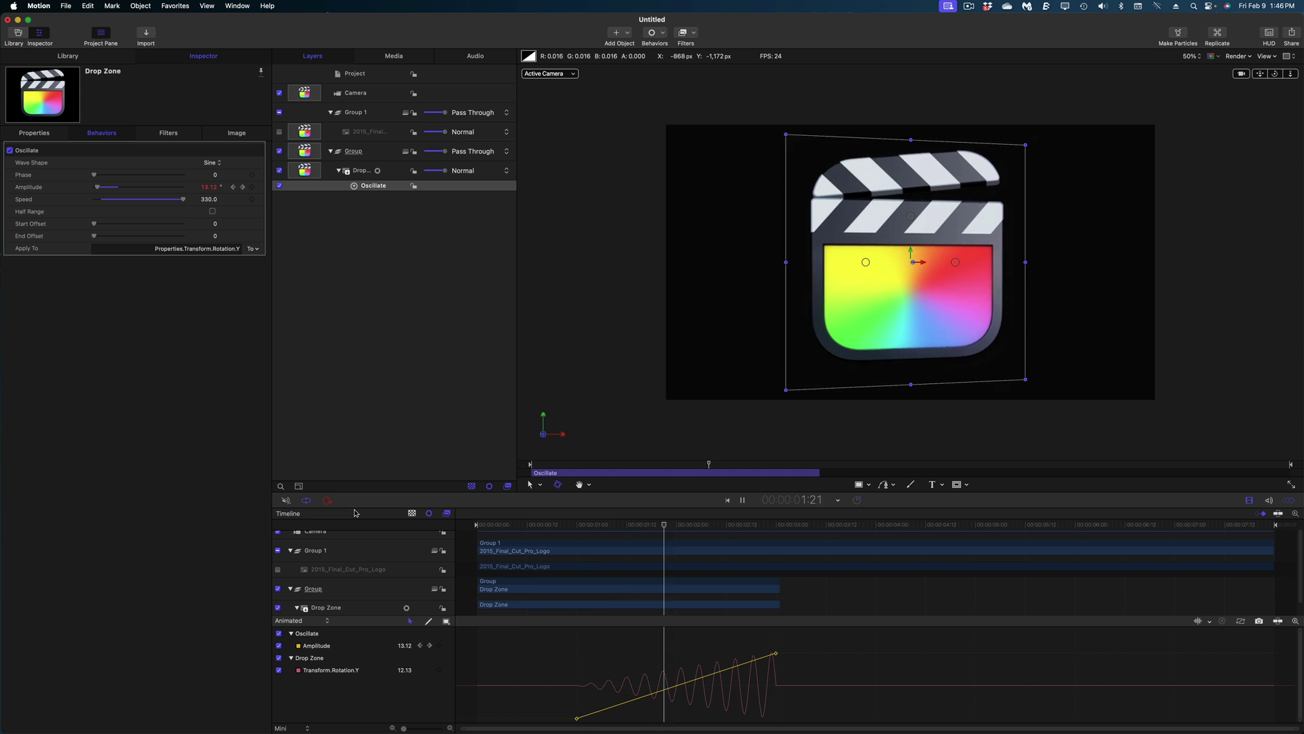
{"action": "key", "text": "space"}
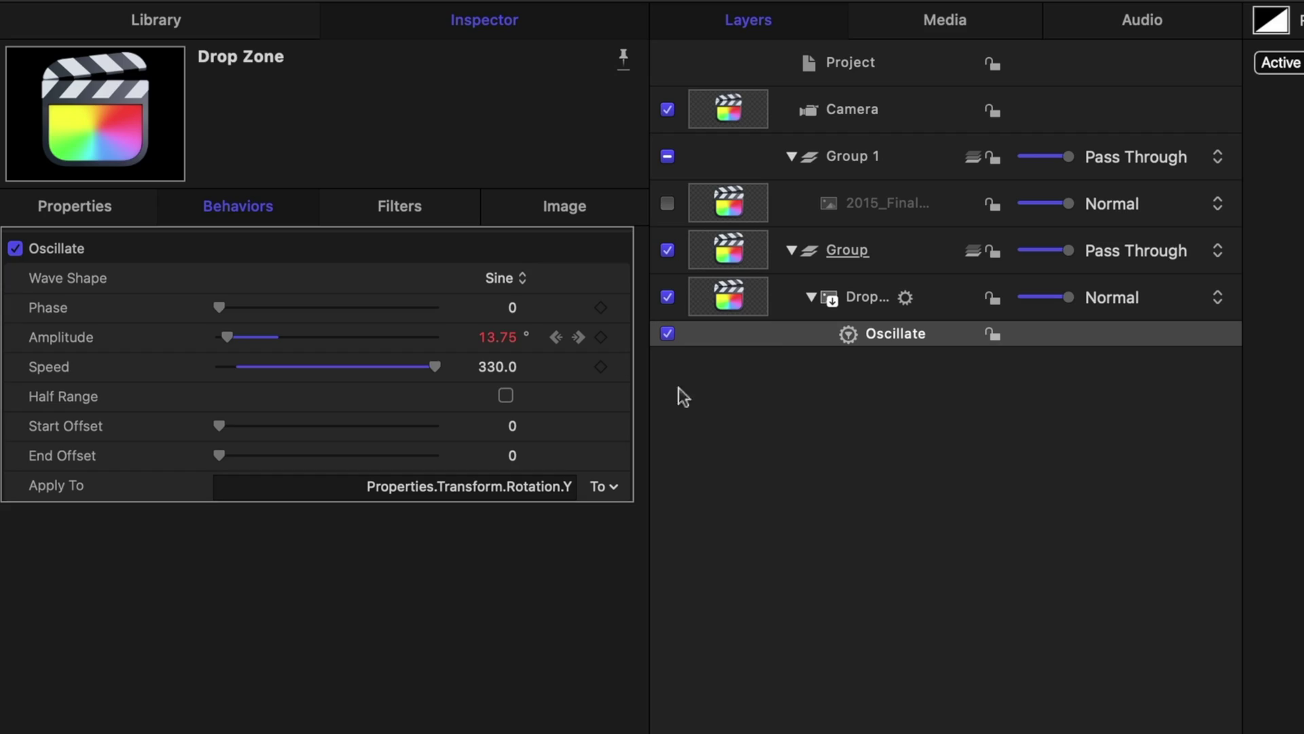
Duplicate the Oscillate behavior and apply the copy to the drop zone's Z rotation.
{"action": "left_click", "coordinate": [922, 343]}
{"action": "right_click", "coordinate": [922, 344]}
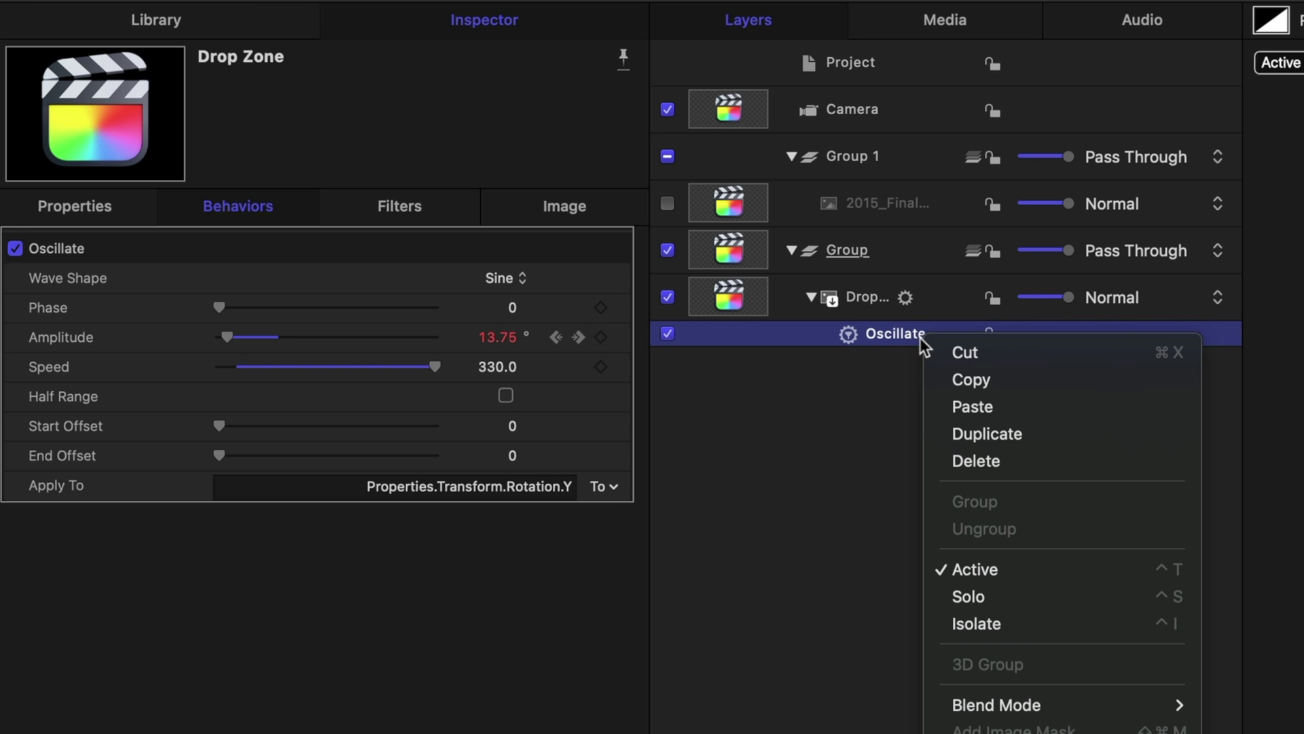
{"action": "left_click", "coordinate": [957, 433]}
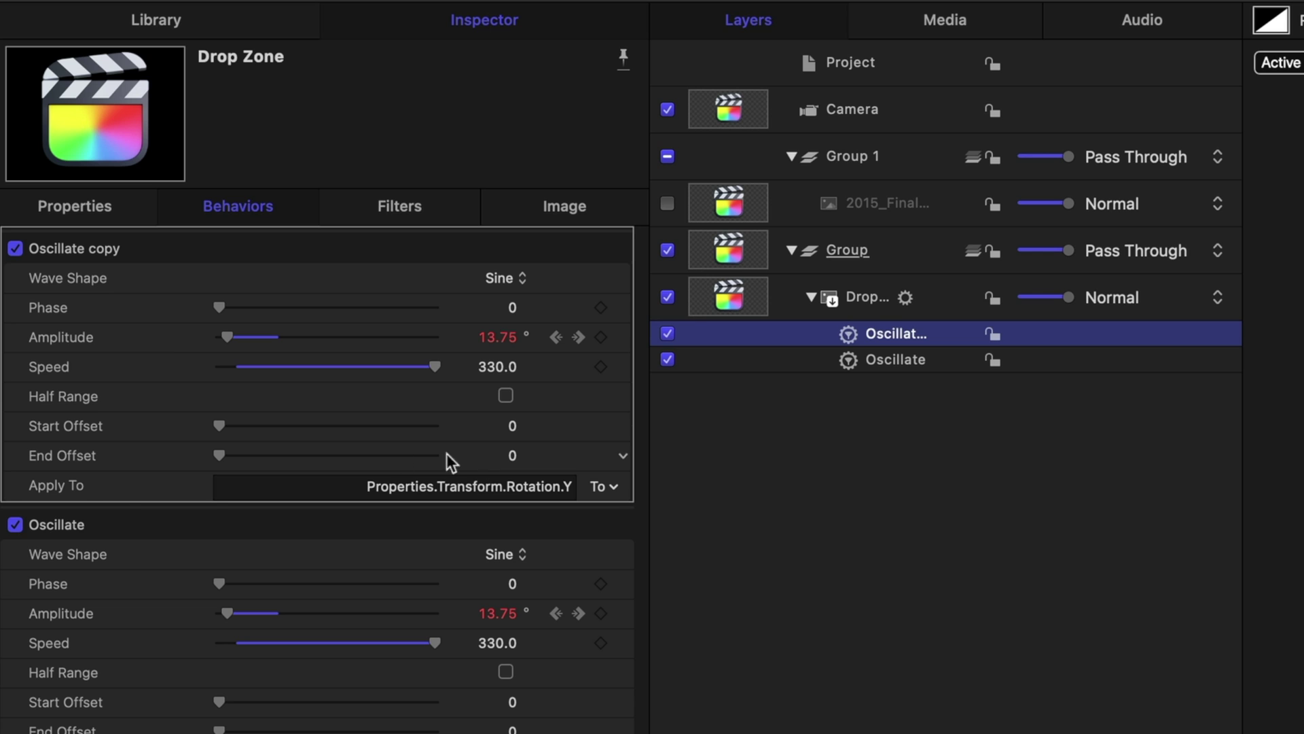
{"action": "left_click", "coordinate": [608, 493]}
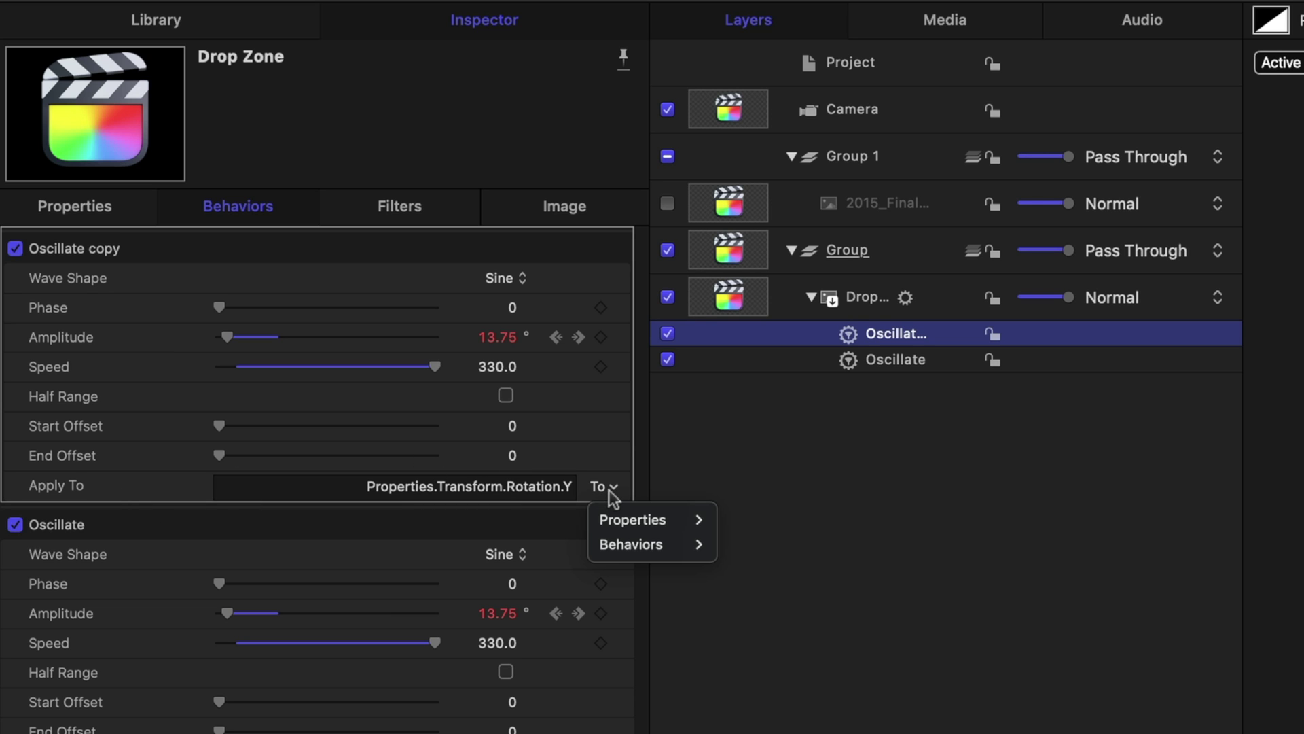
{"action": "mouse_move", "coordinate": [617, 518]}
{"action": "mouse_move", "coordinate": [742, 523]}
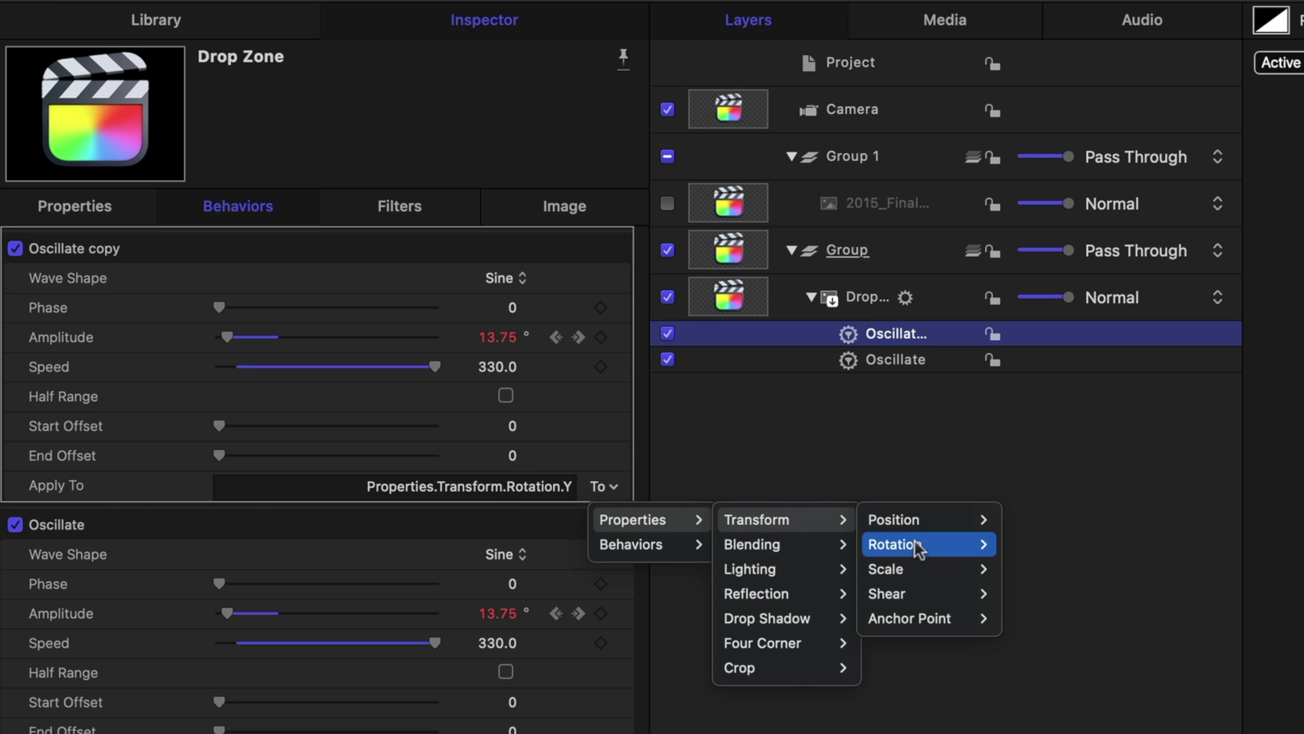
{"action": "mouse_move", "coordinate": [892, 544]}
{"action": "left_click", "coordinate": [1027, 692]}
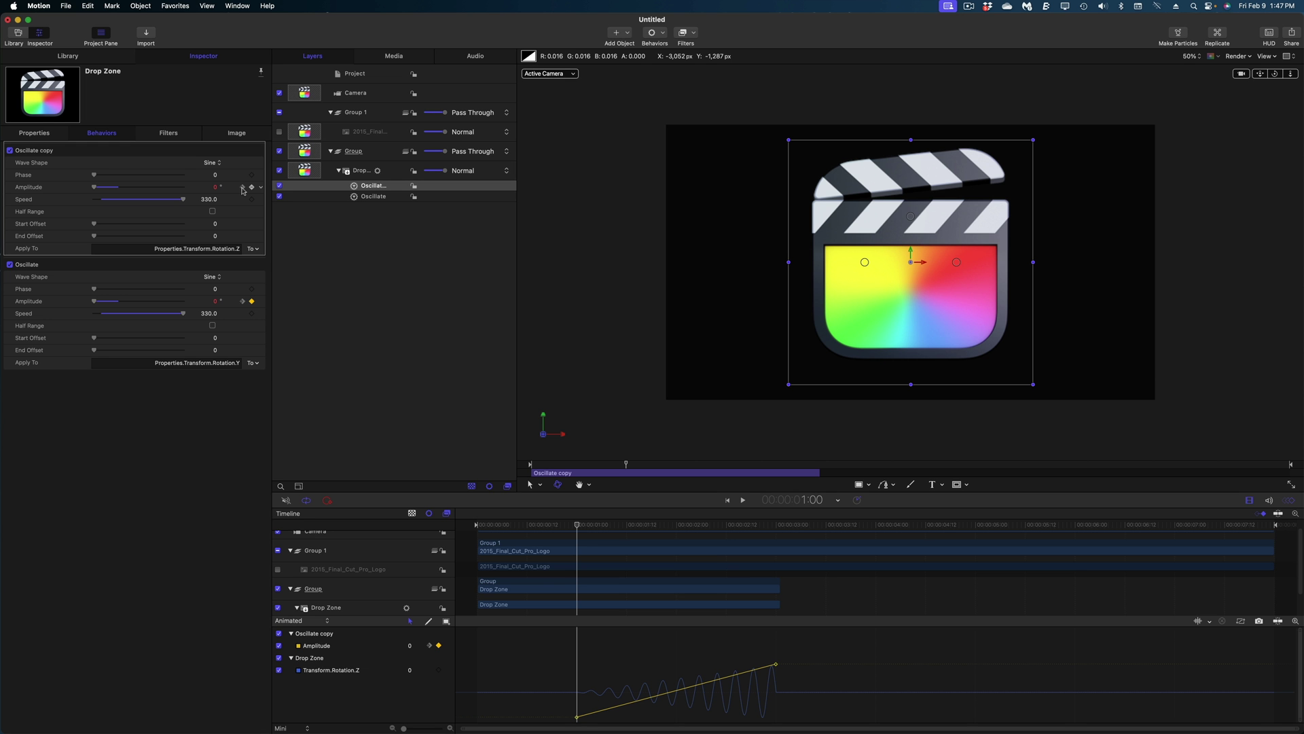
Set the Oscillate copy's amplitude keyframe at 3:00 to 10°.
{"action": "left_click", "coordinate": [242, 189]}
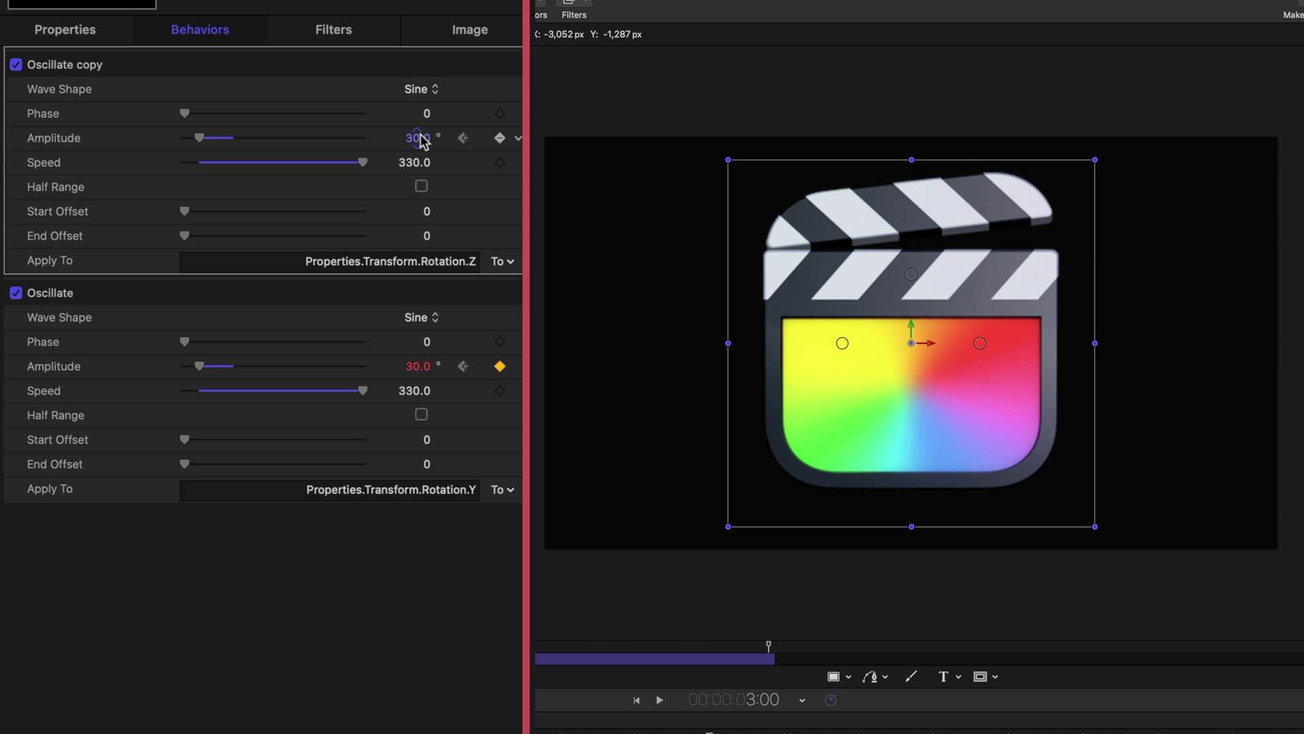
{"action": "left_click", "coordinate": [418, 137]}
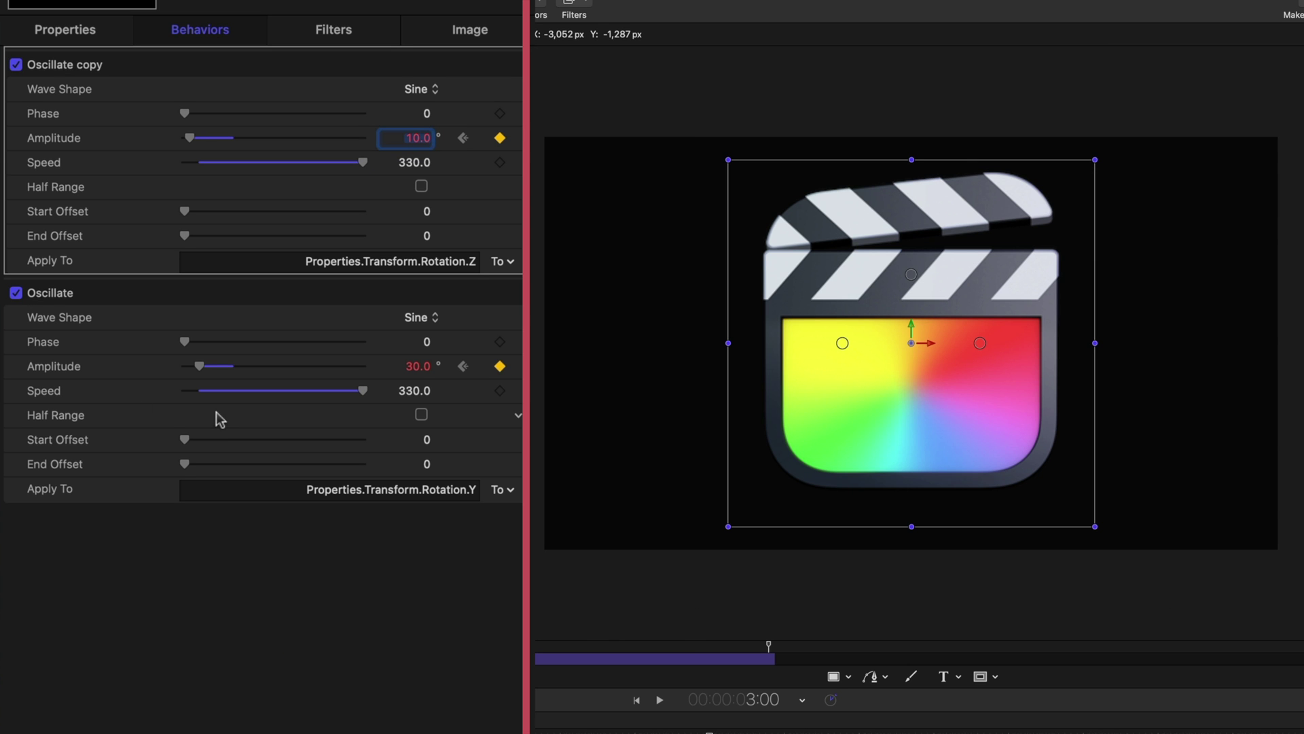
Preview the Z and Y rotation oscillations separately, disabling the other Oscillate behavior each time and playing the animation.
{"action": "left_click", "coordinate": [16, 293]}
{"action": "key", "text": "Return"}
{"action": "key", "text": "space"}
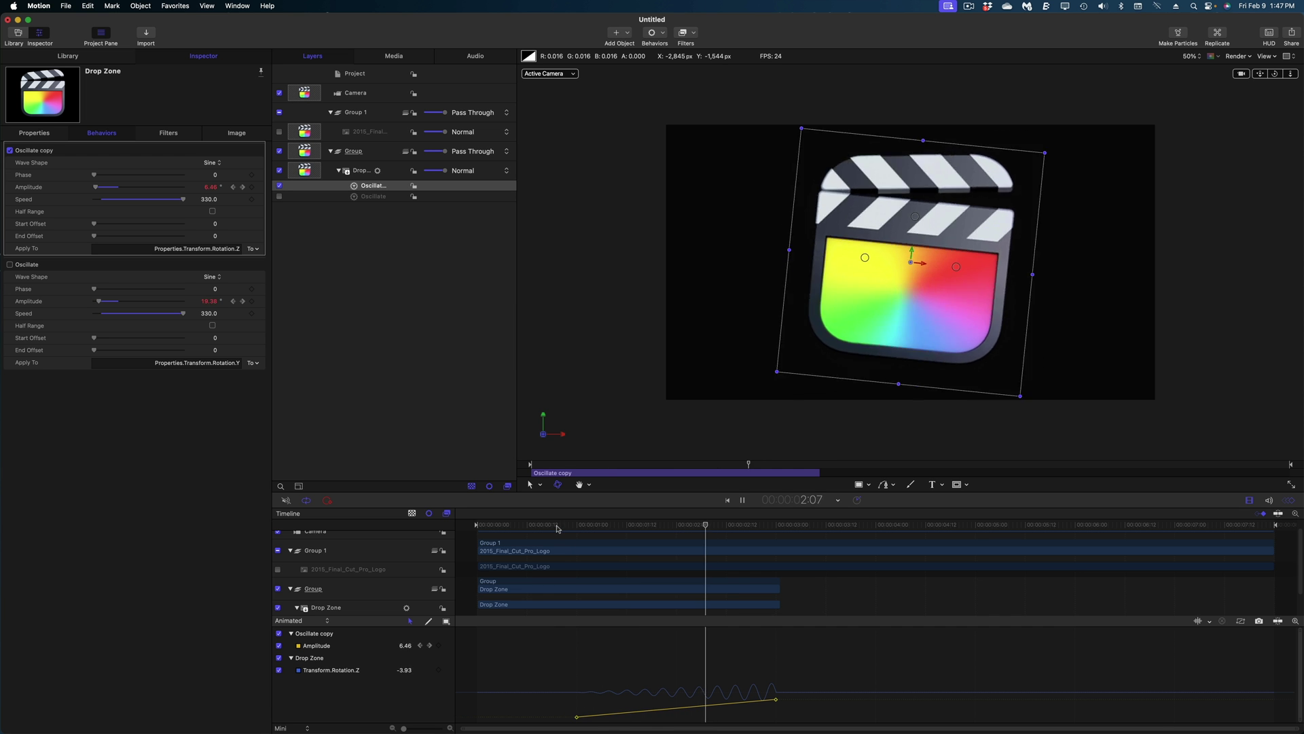
{"action": "key", "text": "space"}
{"action": "left_click", "coordinate": [578, 524]}
{"action": "key", "text": "space"}
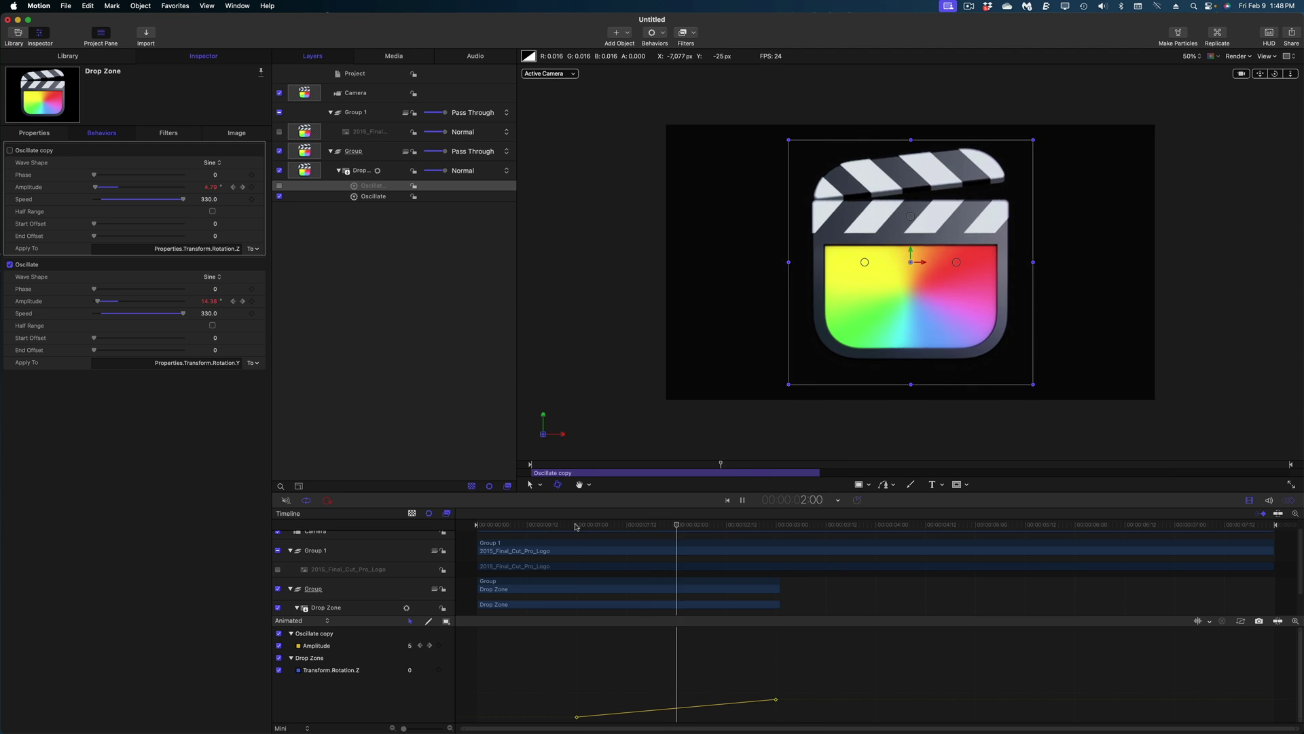
Stop playback and apply a Directional Blur filter to the group containing the drop zone.
{"action": "key", "text": "space"}
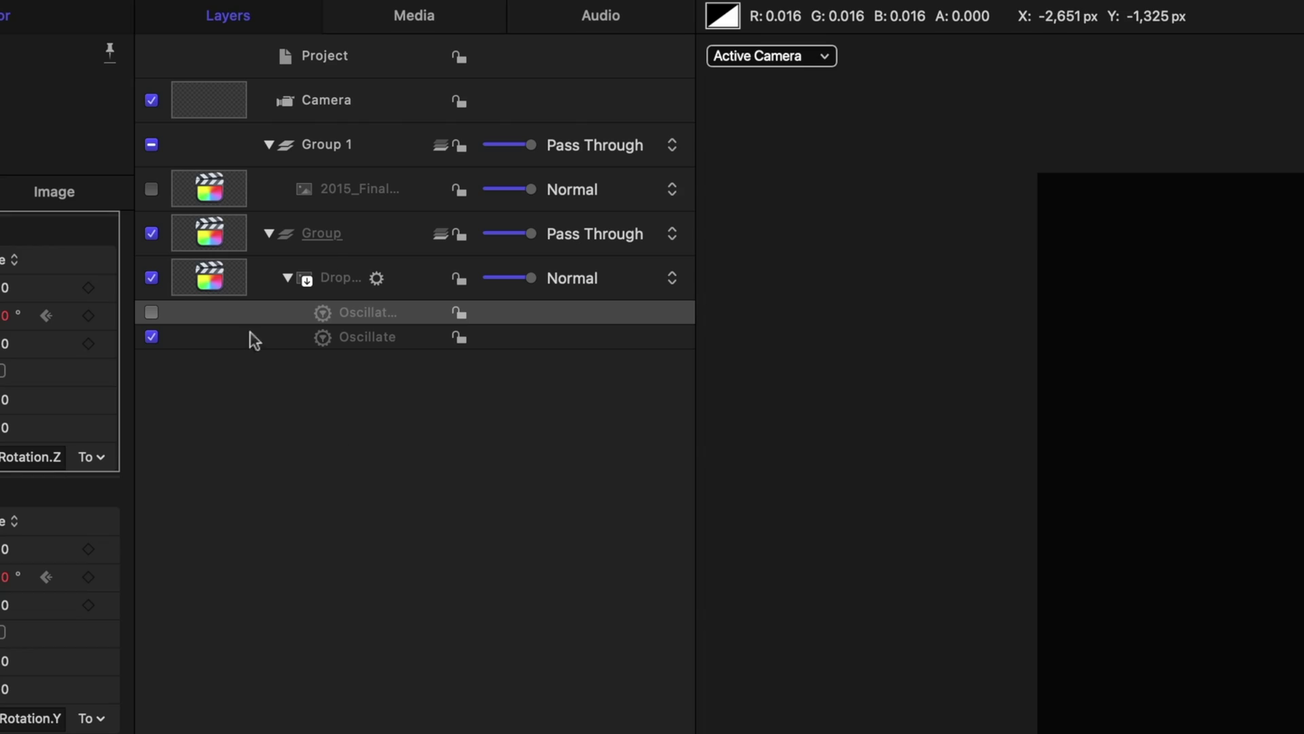
{"action": "left_click", "coordinate": [351, 235]}
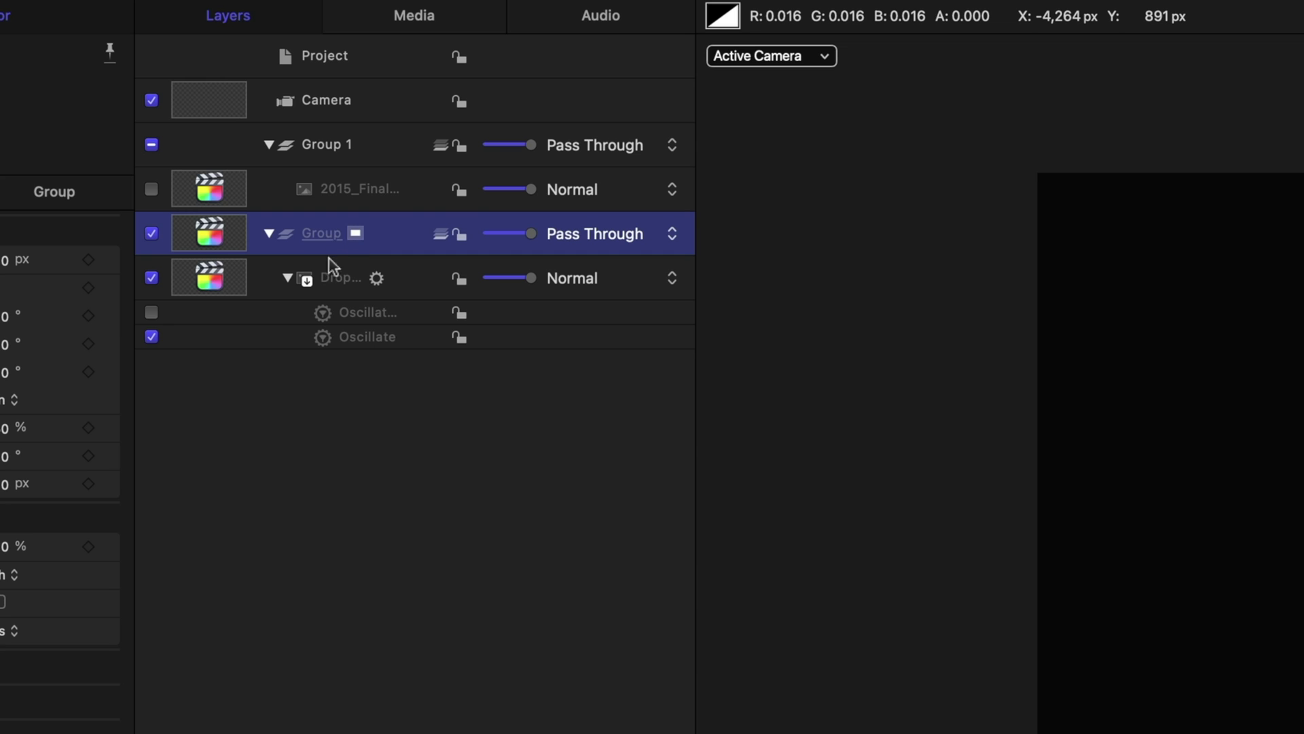
{"action": "left_click", "coordinate": [646, 42]}
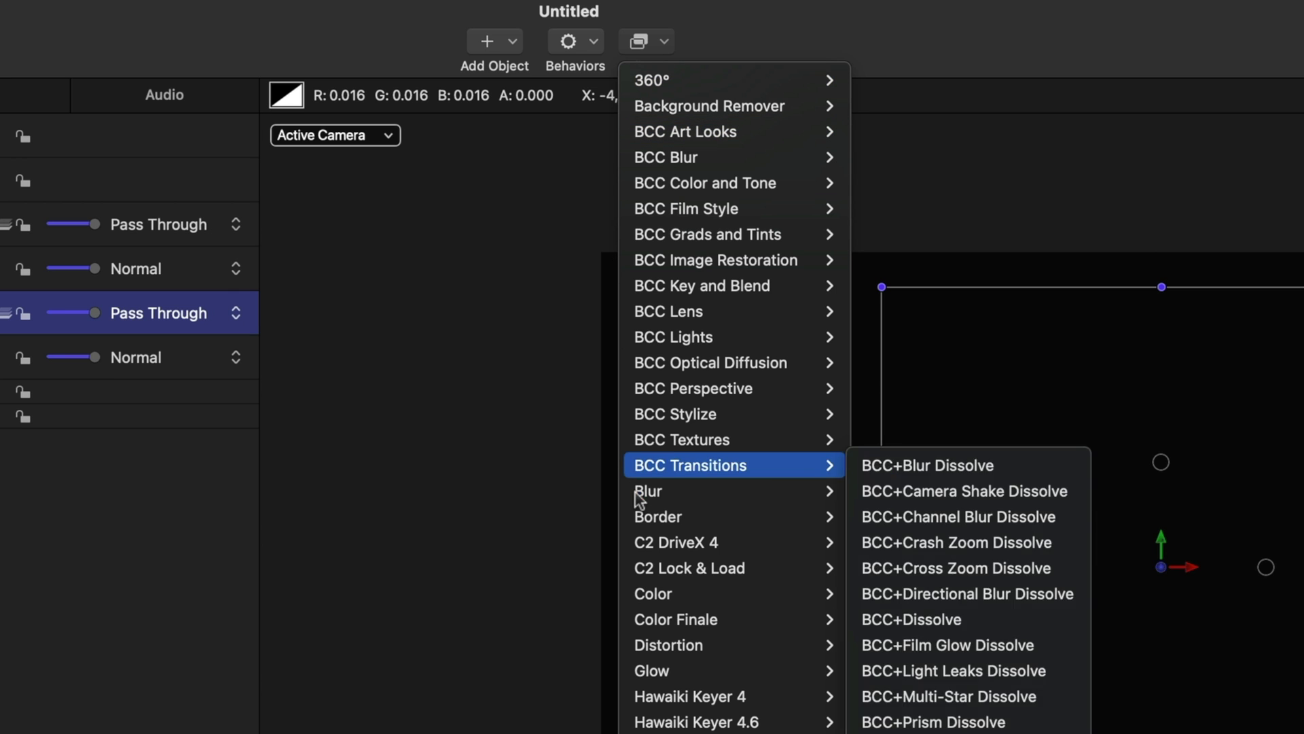
{"action": "mouse_move", "coordinate": [637, 498]}
{"action": "left_click", "coordinate": [910, 594]}
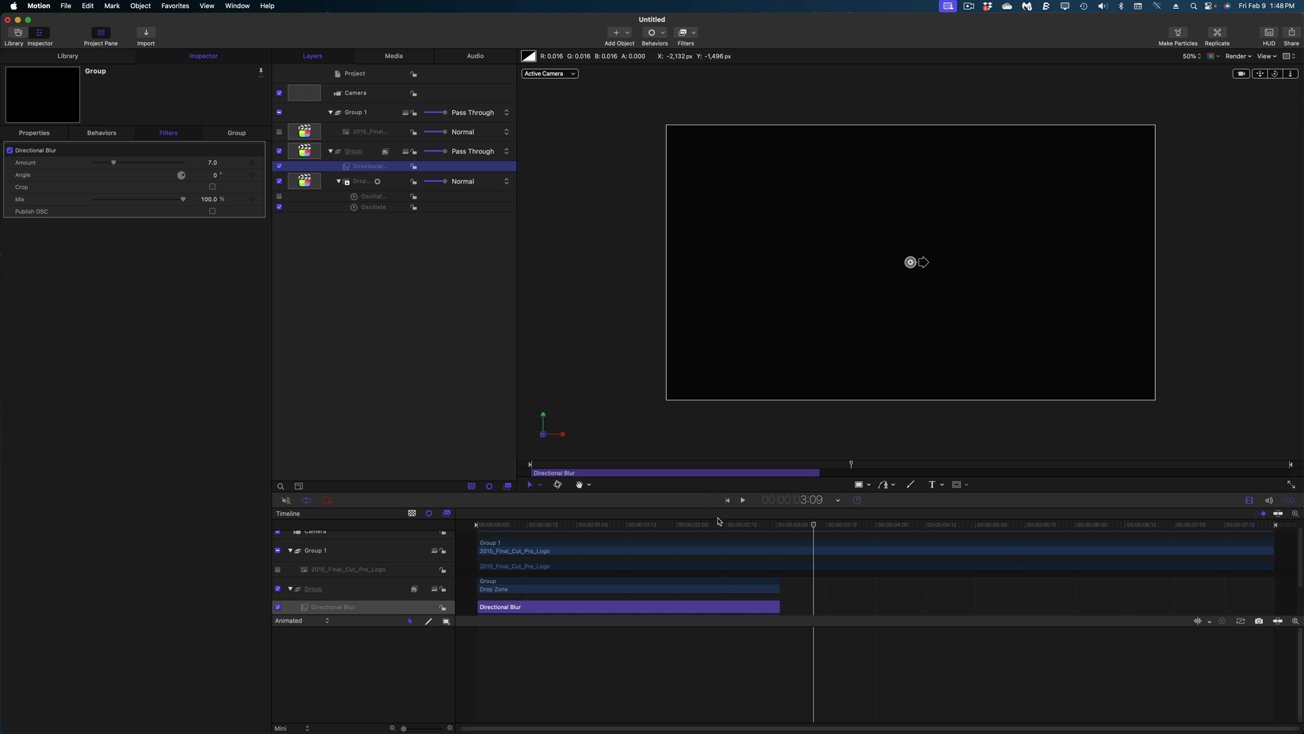
Keyframe the Directional Blur amount at 0 at 1:20 and 300 at 3:00, and play back the animation.
{"action": "left_click_drag", "start_coordinate": [712, 523], "coordinate": [660, 526]}
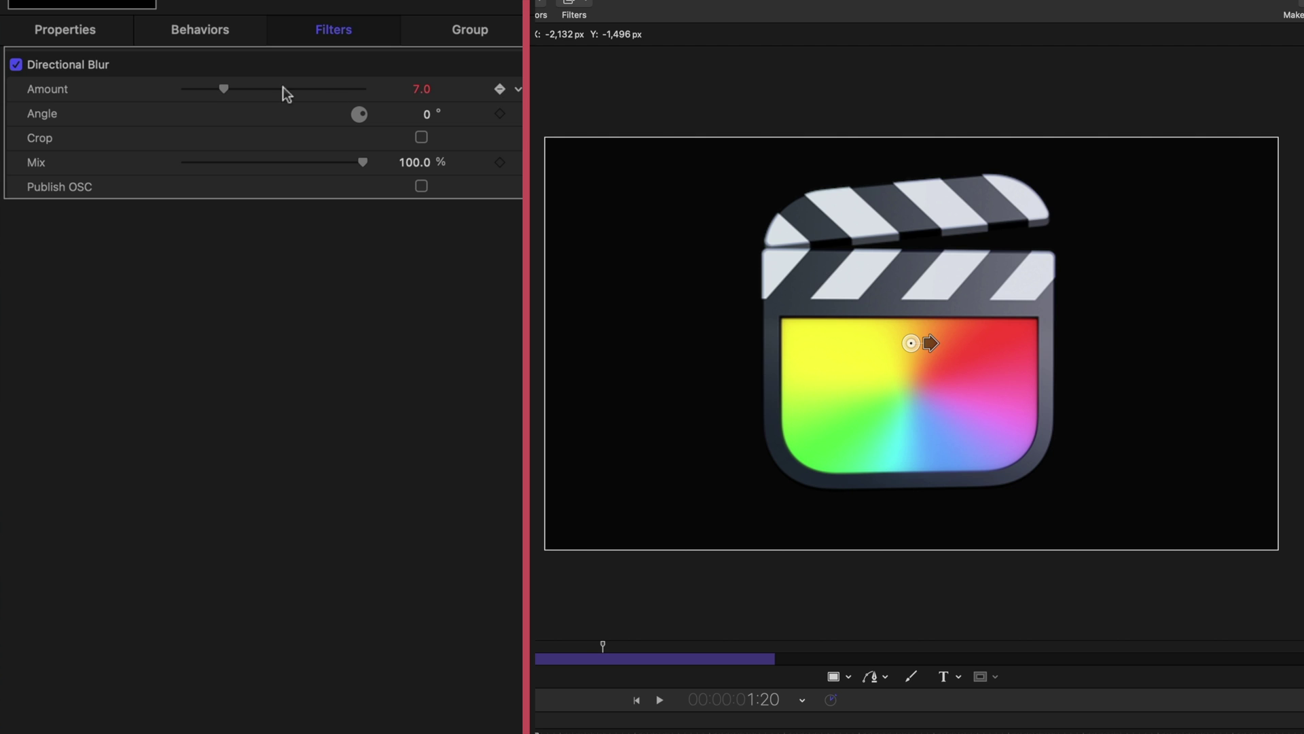
{"action": "left_click_drag", "start_coordinate": [219, 90], "coordinate": [58, 71]}
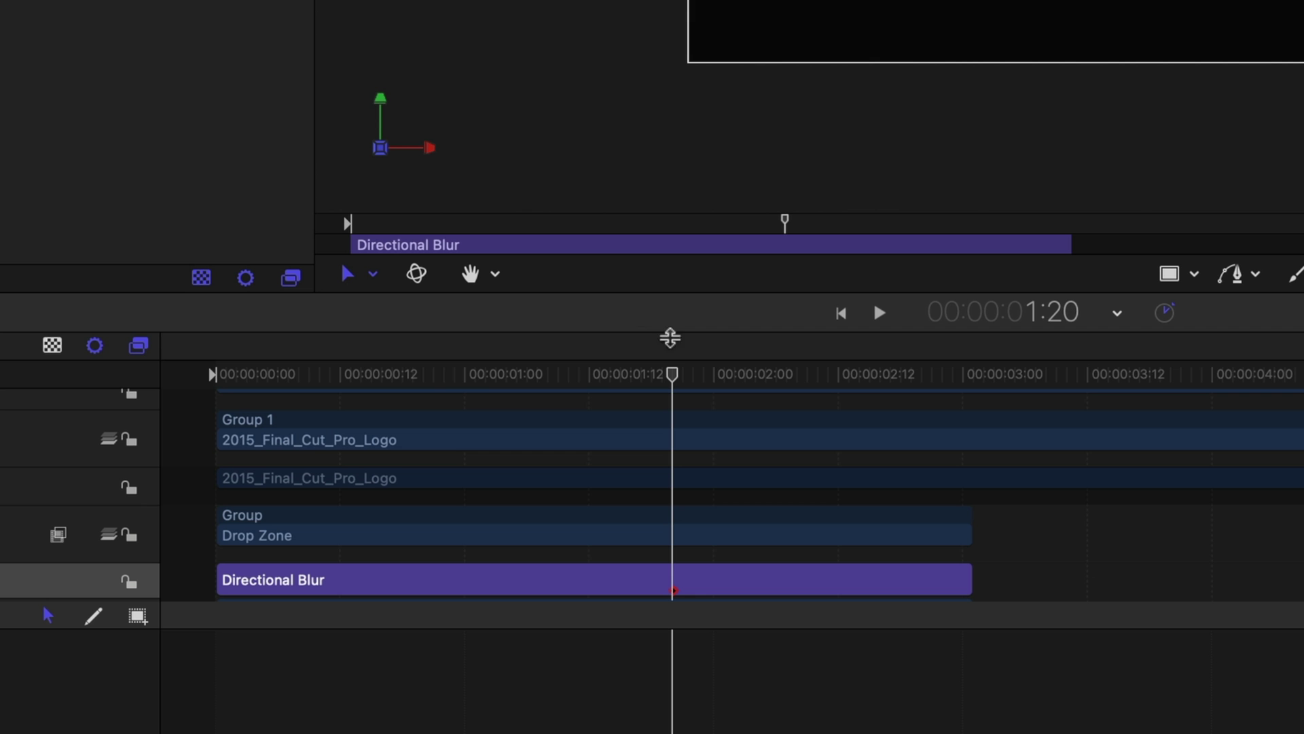
{"action": "left_click_drag", "start_coordinate": [672, 374], "coordinate": [972, 410]}
{"action": "key", "text": "Left"}
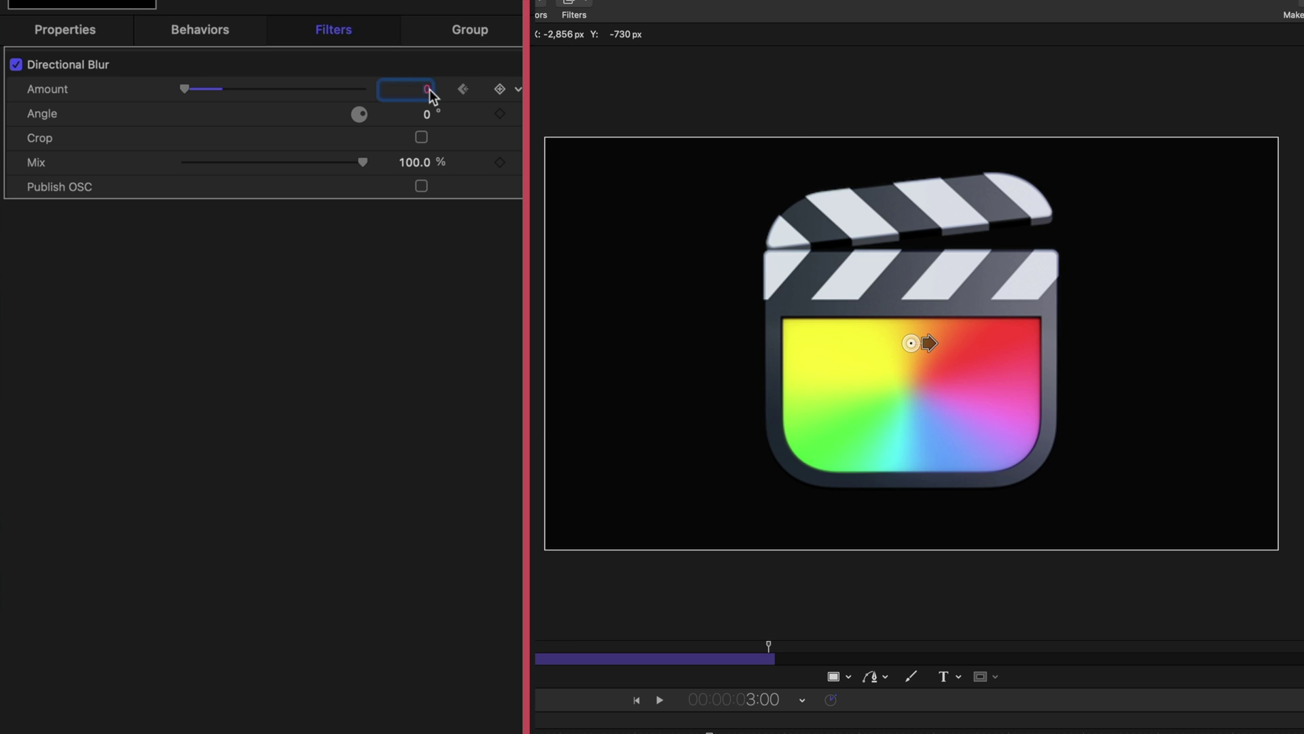
{"action": "left_click", "coordinate": [636, 526]}
{"action": "key", "text": "space"}
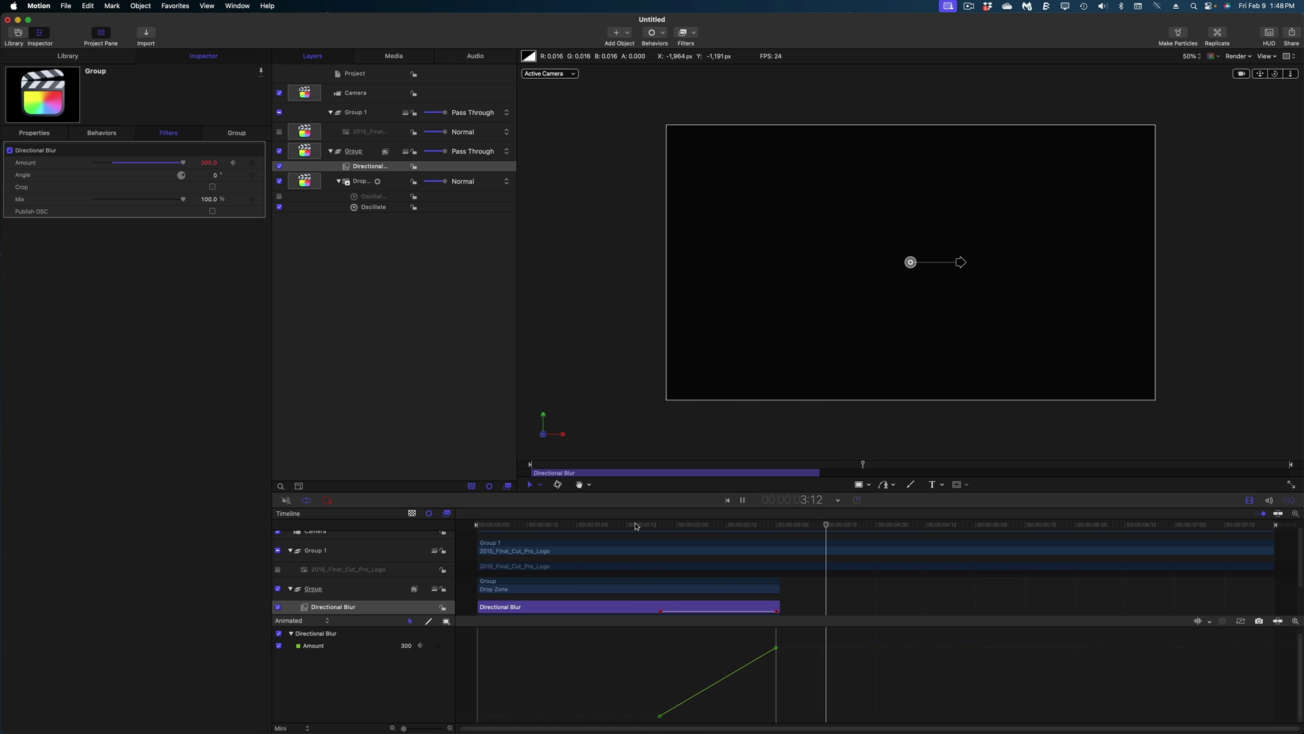
{"action": "key", "text": "space"}
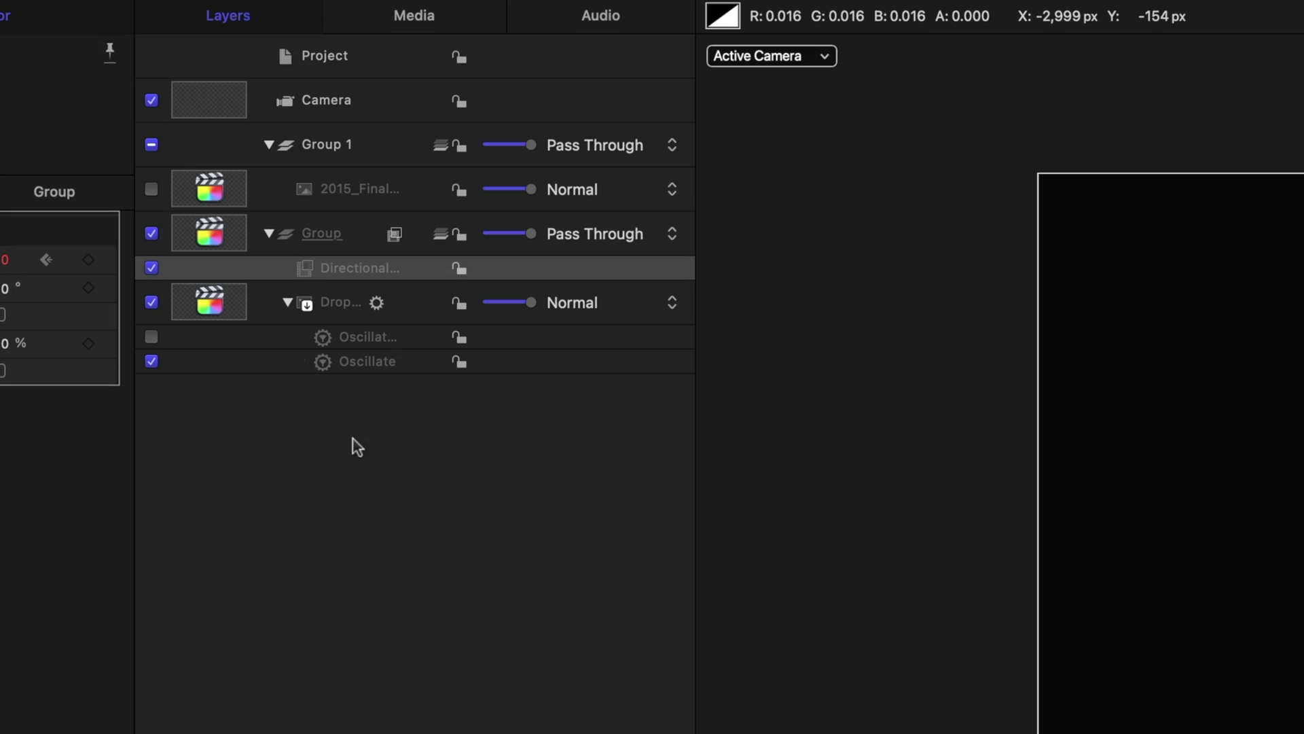
Hide the drop zone's group and draw a small circle, placing it in a new group above Group 1.
{"action": "left_click", "coordinate": [151, 234]}
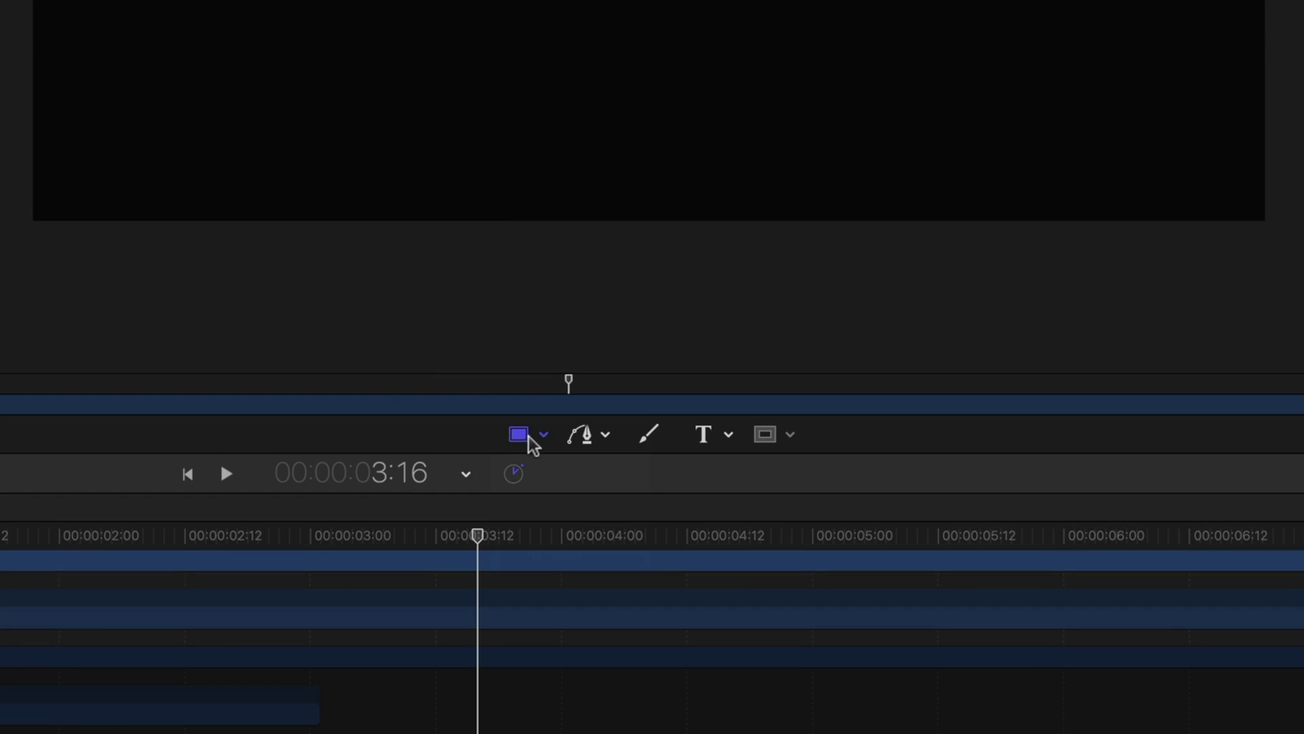
{"action": "left_click", "coordinate": [862, 487]}
{"action": "left_click", "coordinate": [572, 516]}
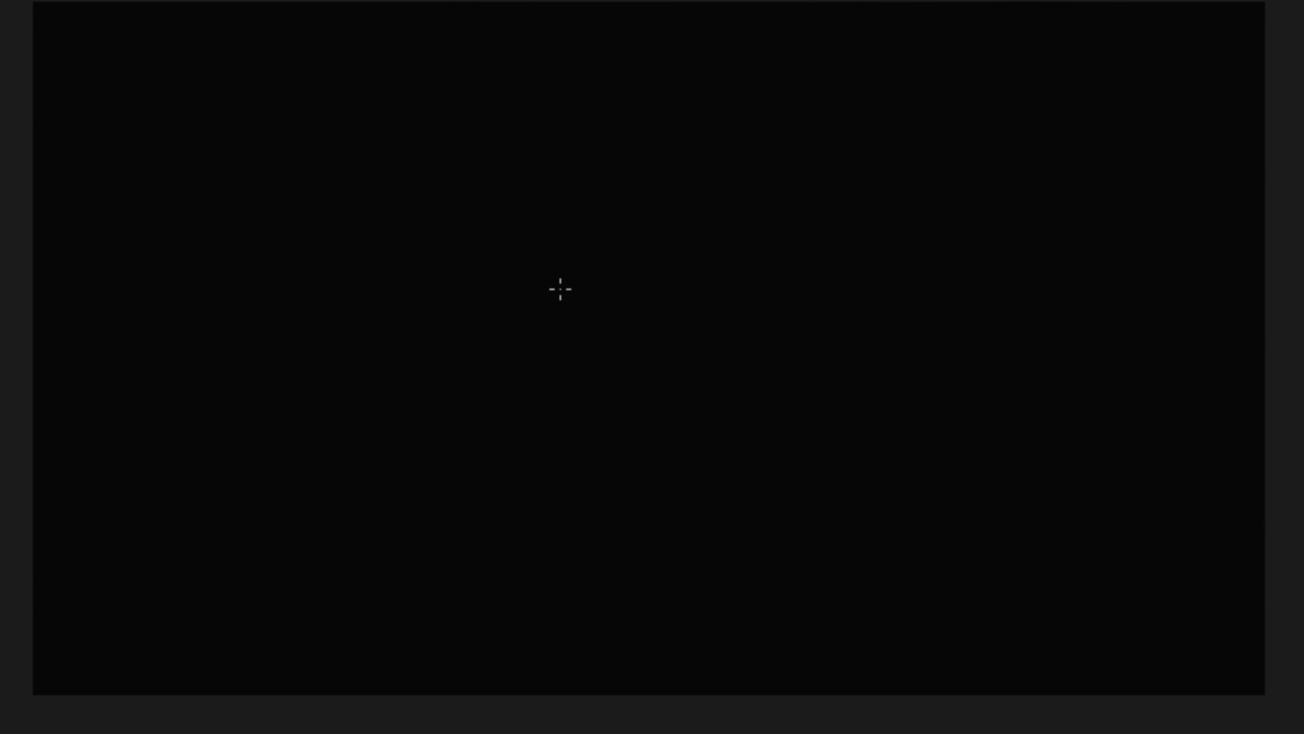
{"action": "left_click_drag", "start_coordinate": [560, 289], "coordinate": [607, 358]}
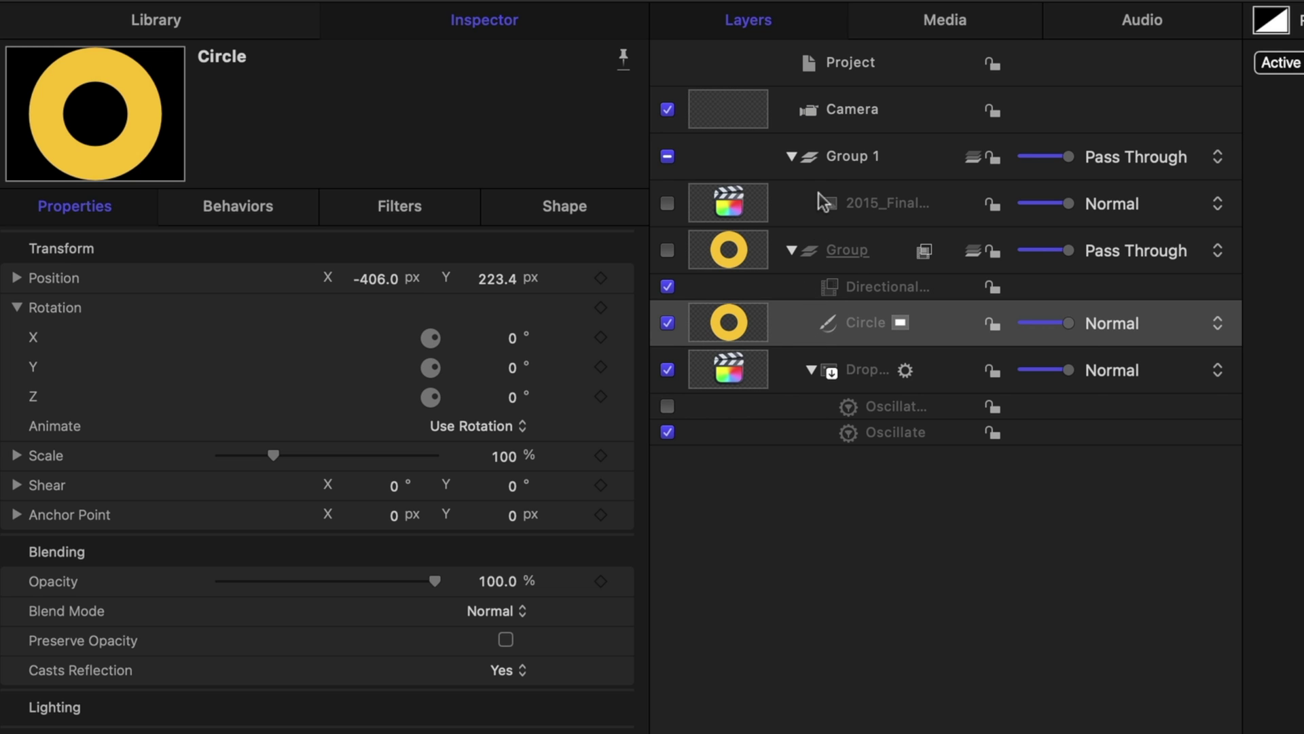
{"action": "left_click_drag", "start_coordinate": [938, 340], "coordinate": [937, 146]}
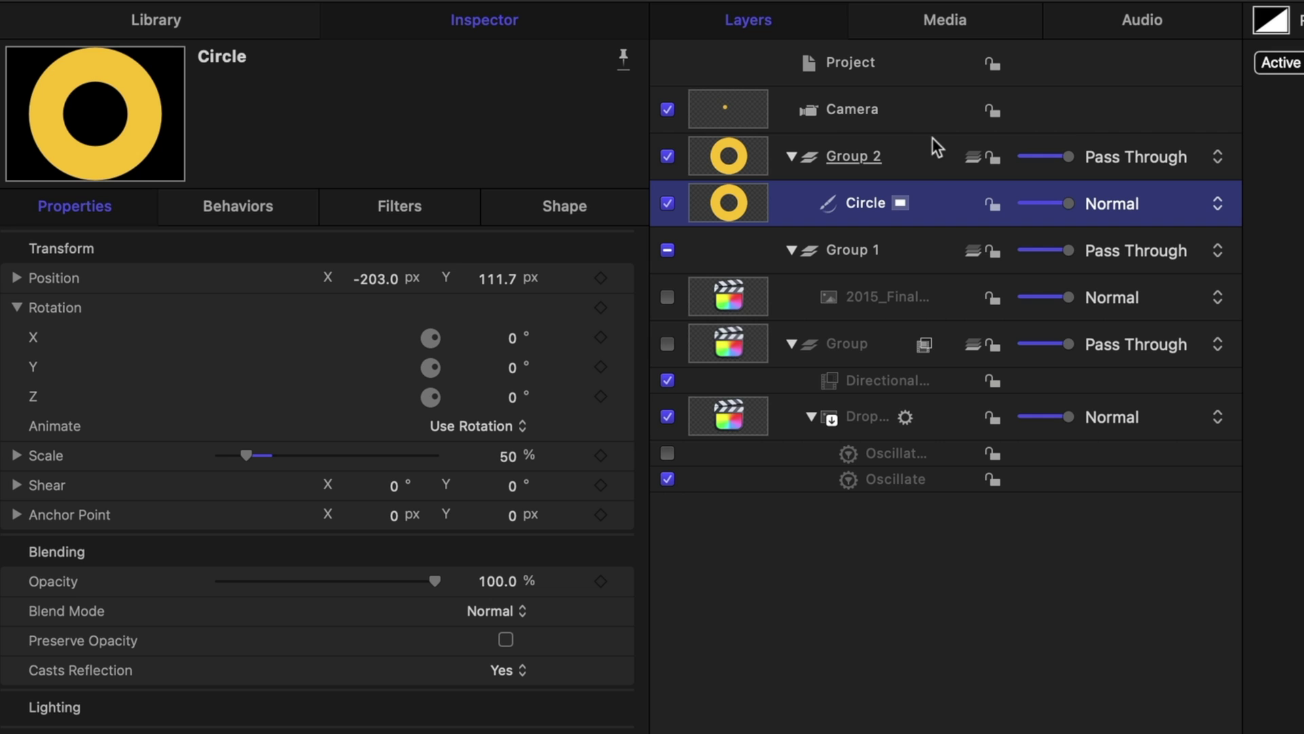
Turn on the circle's white fill and turn off its outline.
{"action": "left_click", "coordinate": [579, 215]}
{"action": "left_click", "coordinate": [15, 305]}
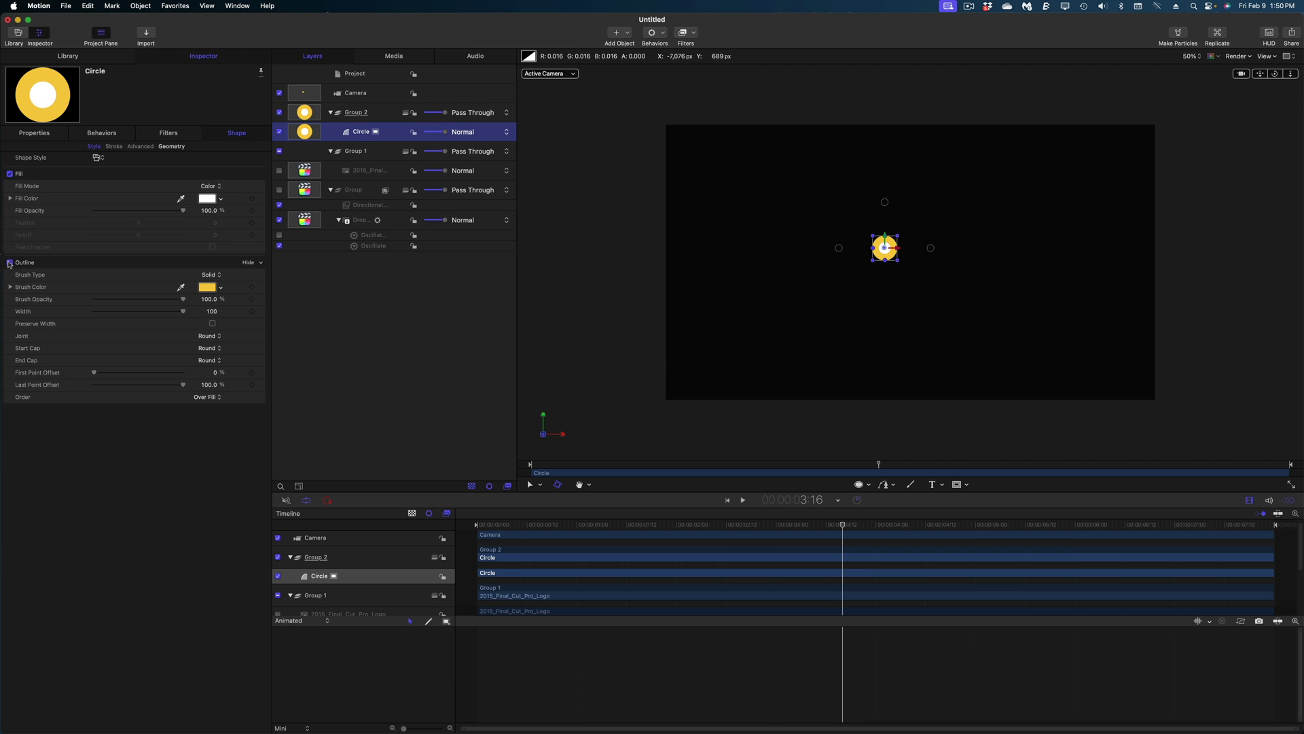
{"action": "left_click", "coordinate": [15, 519]}
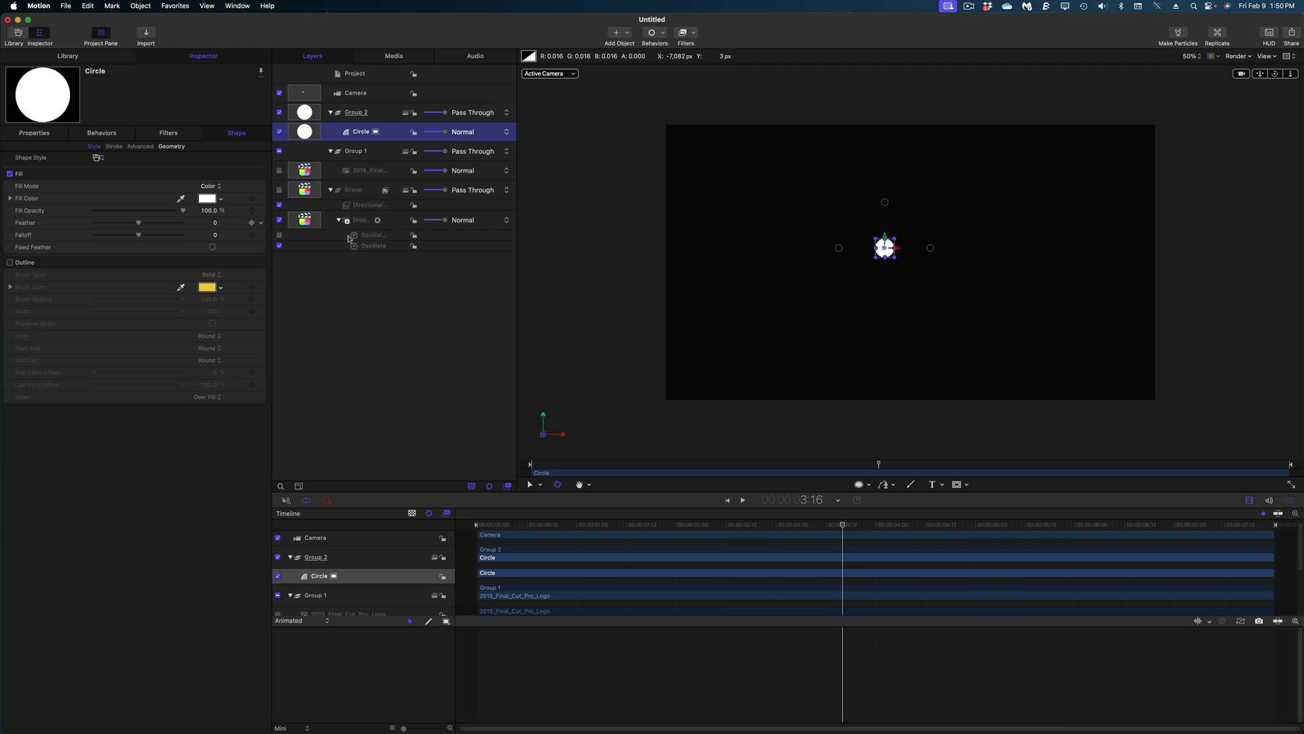
Reset the circle's transform properties to their defaults so it sits at the canvas center.
{"action": "left_click", "coordinate": [34, 133]}
{"action": "left_click", "coordinate": [262, 151]}
{"action": "left_click", "coordinate": [299, 163]}
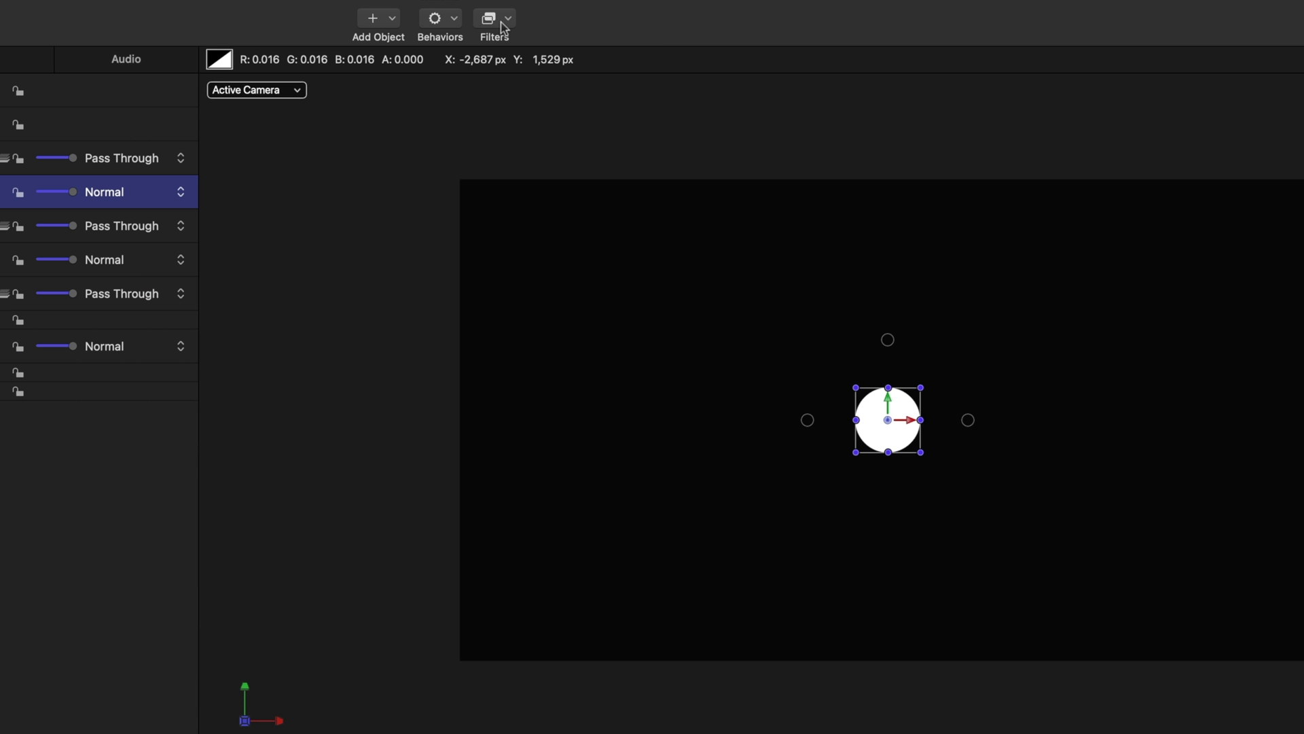
Apply a Glow filter to the circle and set its radius to 75.
{"action": "left_click", "coordinate": [503, 27]}
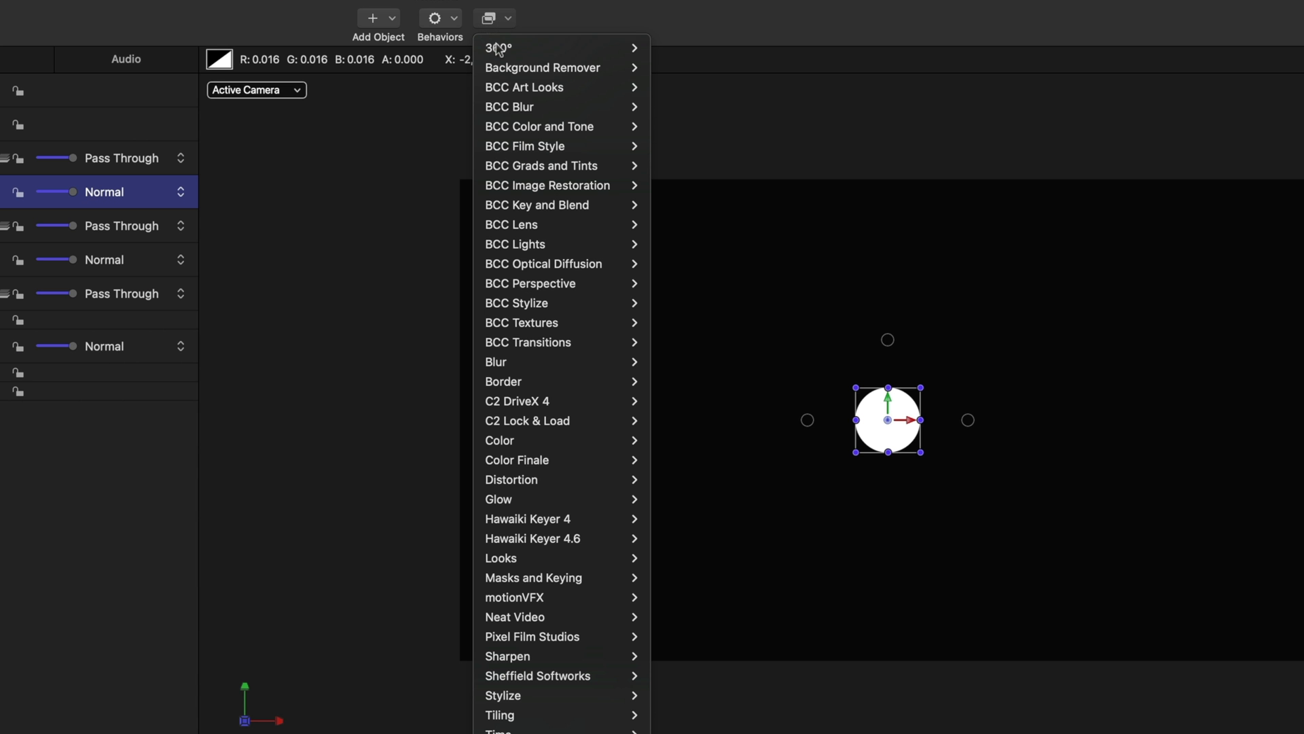
{"action": "mouse_move", "coordinate": [510, 488]}
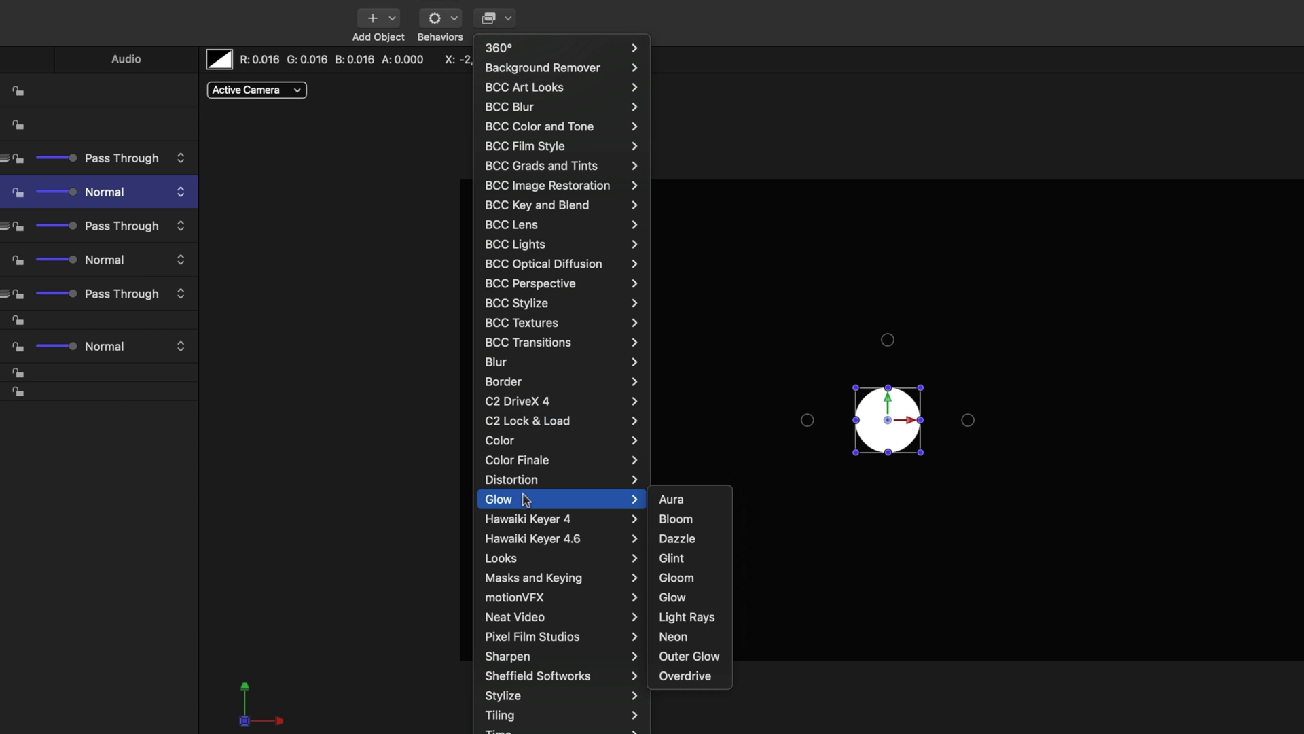
{"action": "left_click", "coordinate": [352, 344]}
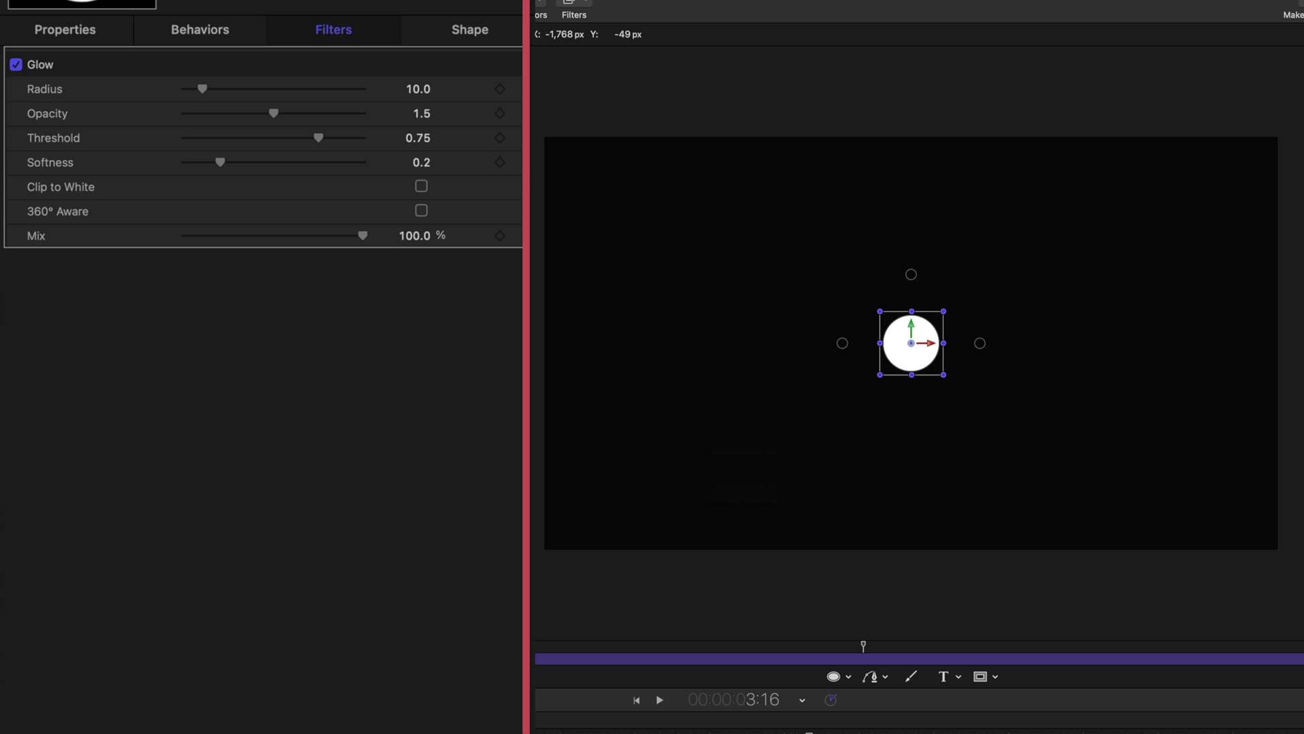
{"action": "left_click", "coordinate": [418, 89]}
{"action": "type", "text": "75"}
{"action": "key", "text": "Return"}
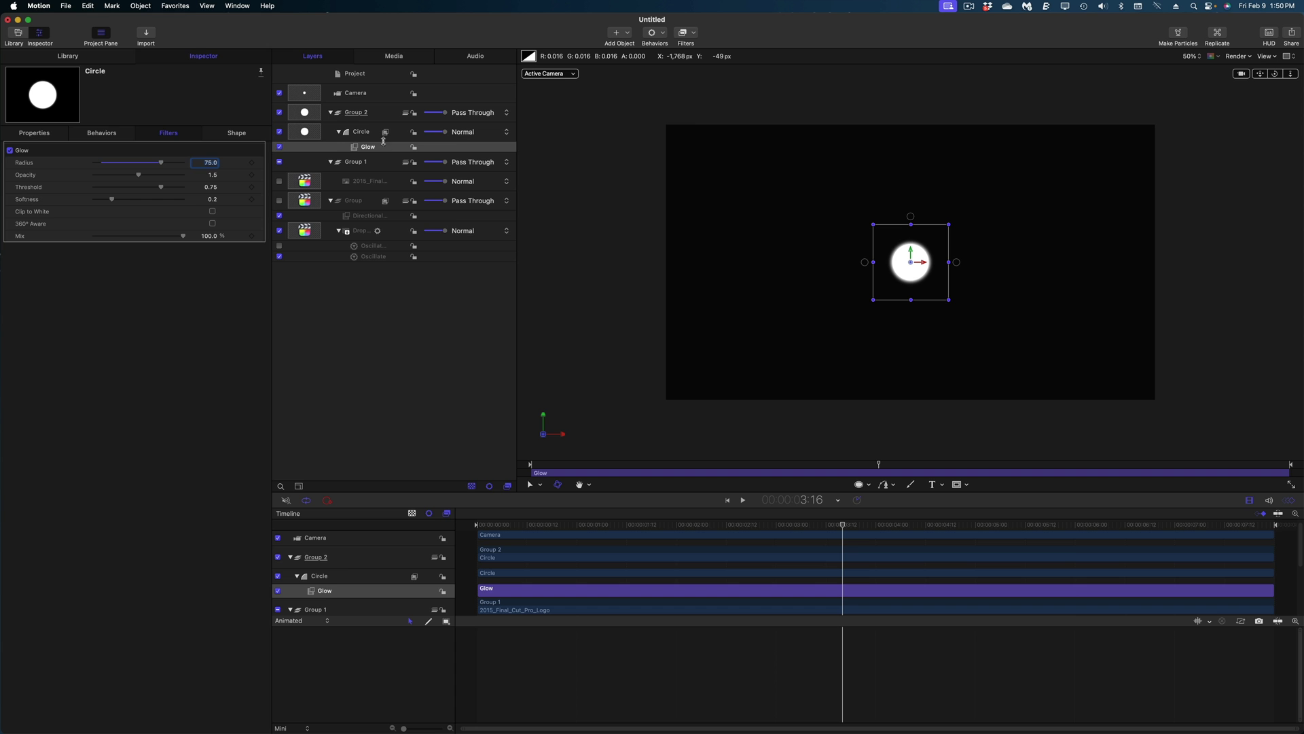
Make a particle emitter from the circle, using the Image shape with a Random Fill arrangement.
{"action": "left_click", "coordinate": [364, 136]}
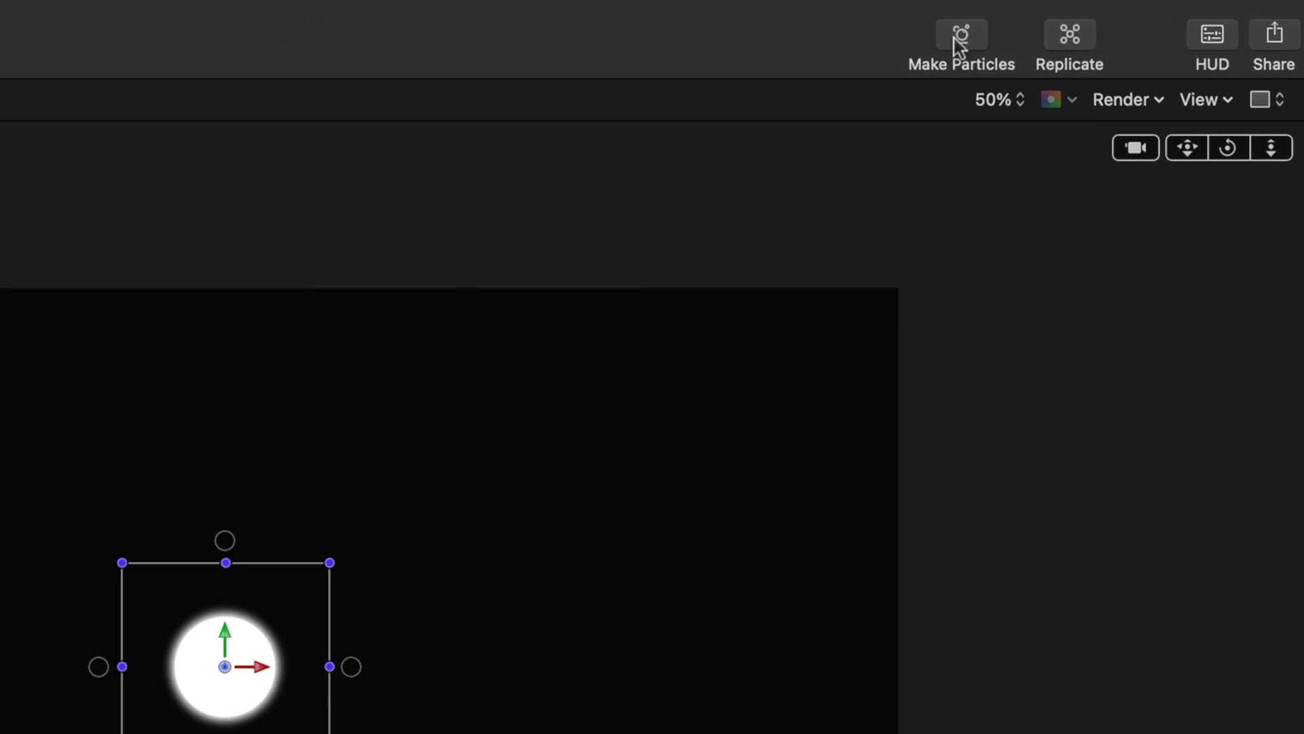
{"action": "left_click", "coordinate": [954, 41]}
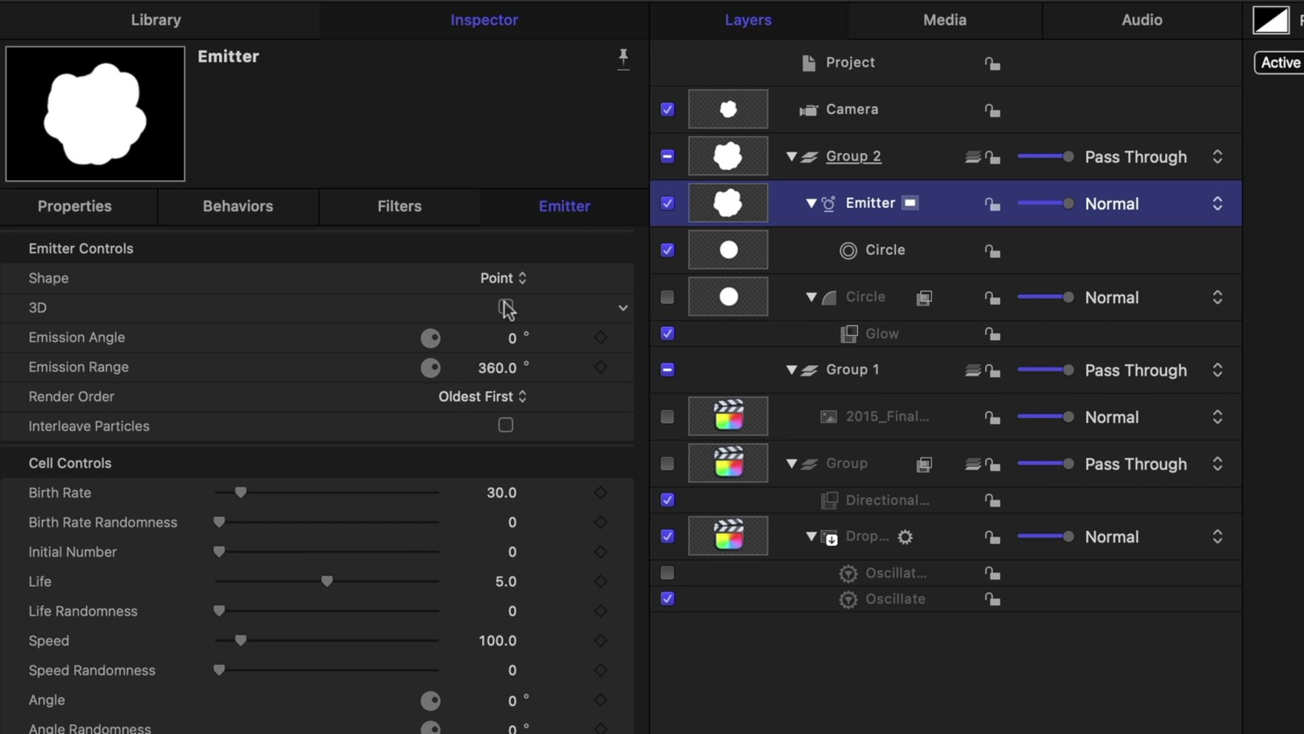
{"action": "left_click", "coordinate": [509, 286]}
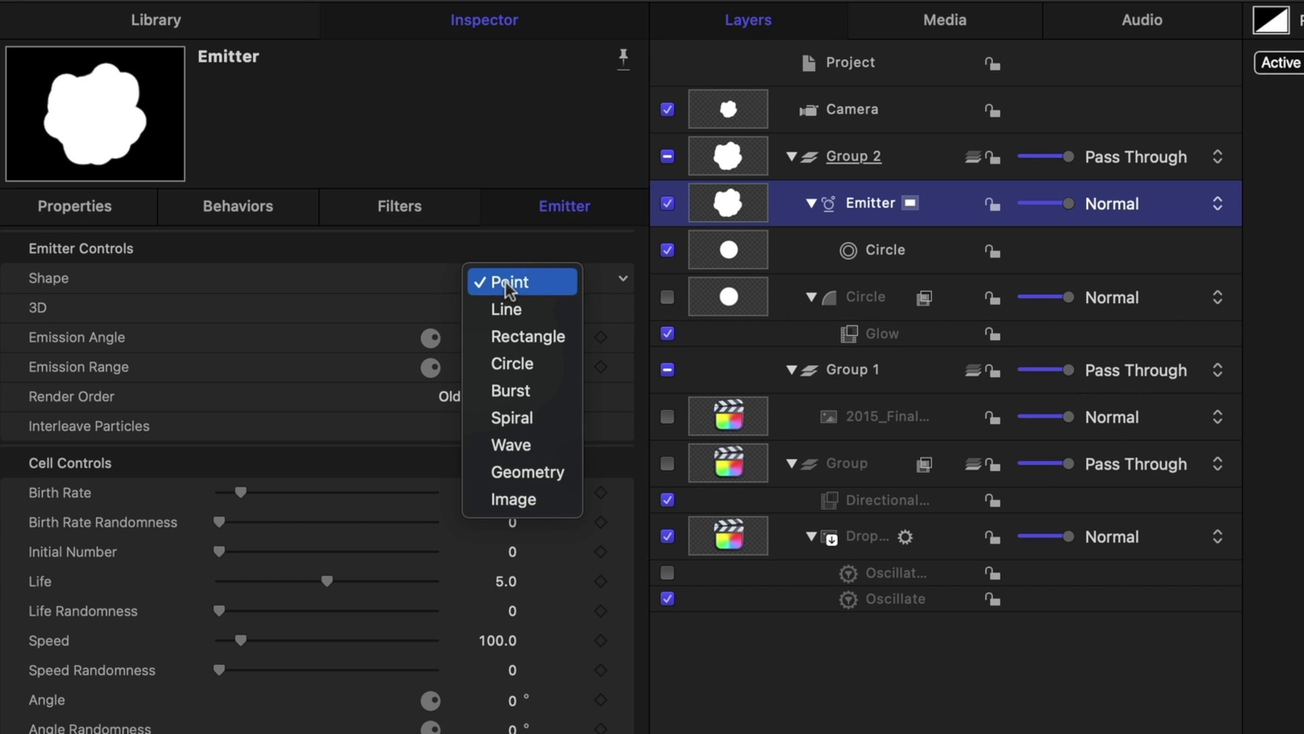
{"action": "left_click", "coordinate": [513, 499]}
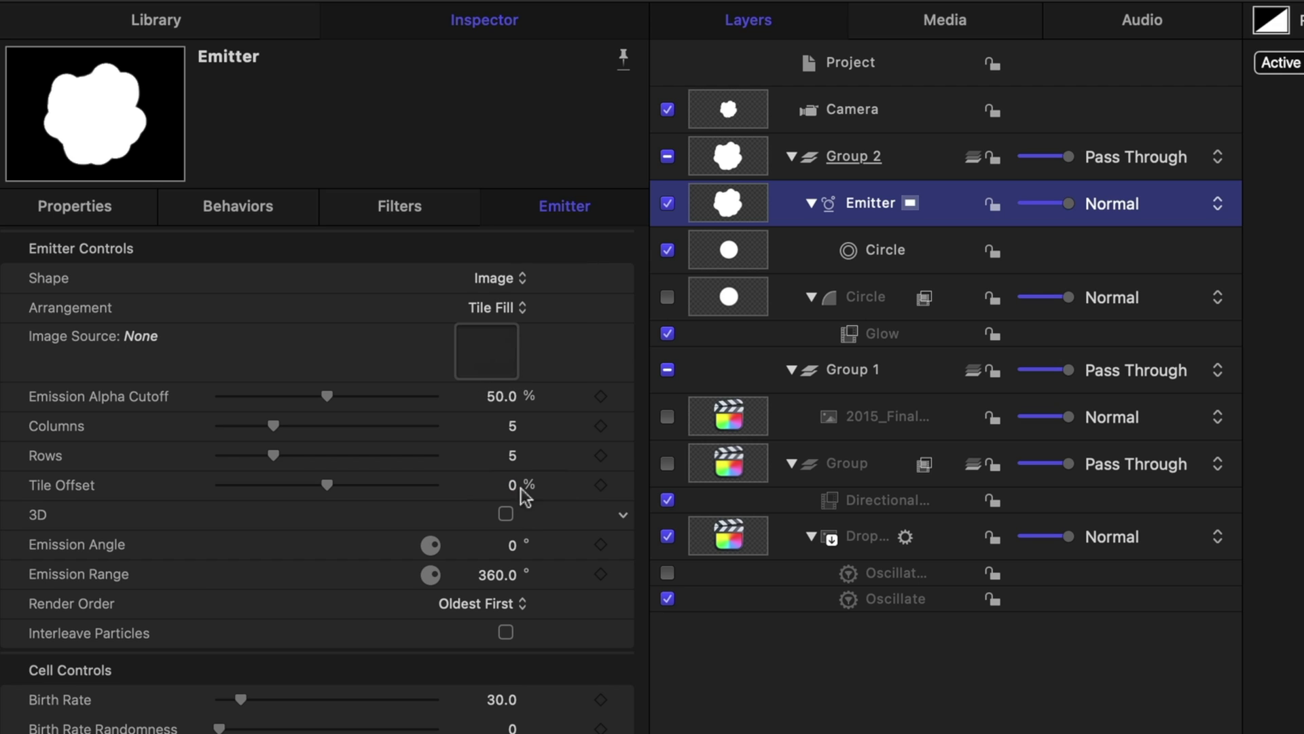
{"action": "left_click", "coordinate": [508, 311]}
{"action": "left_click", "coordinate": [508, 339]}
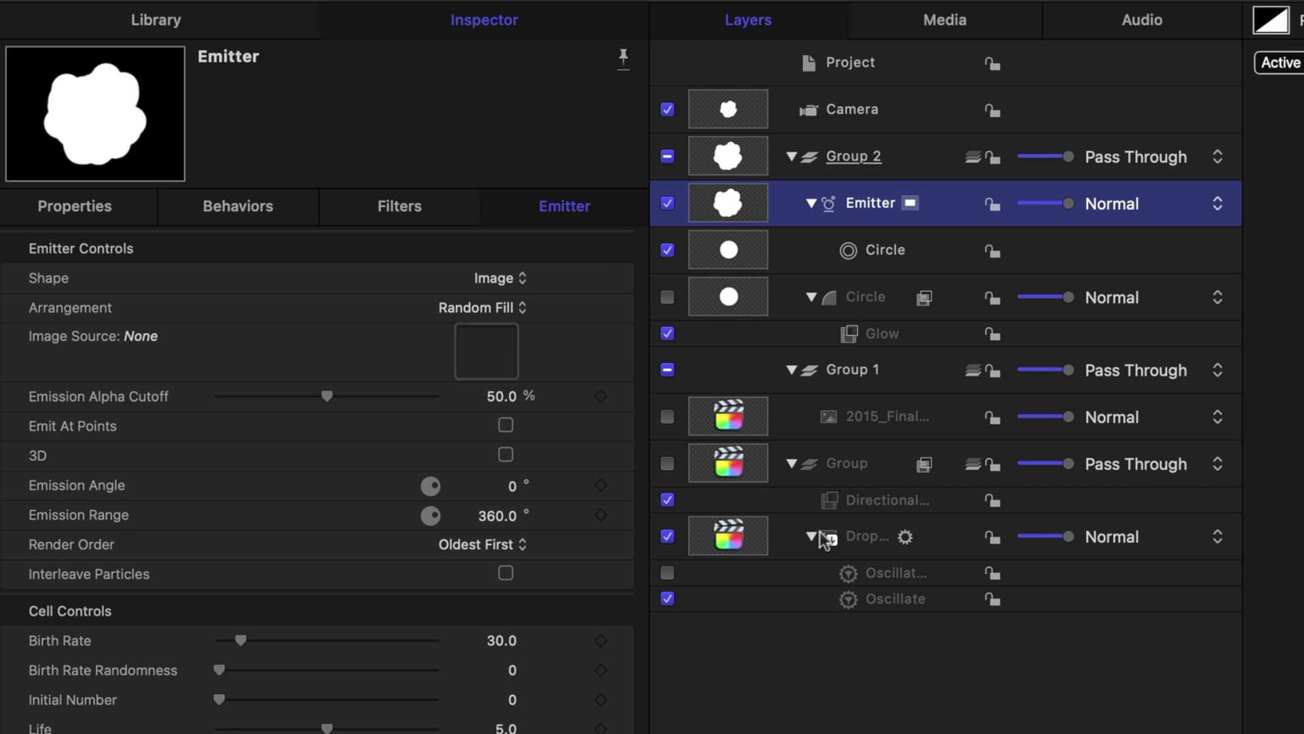
Assign the drop zone as the emitter's image source.
{"action": "left_click", "coordinate": [731, 542]}
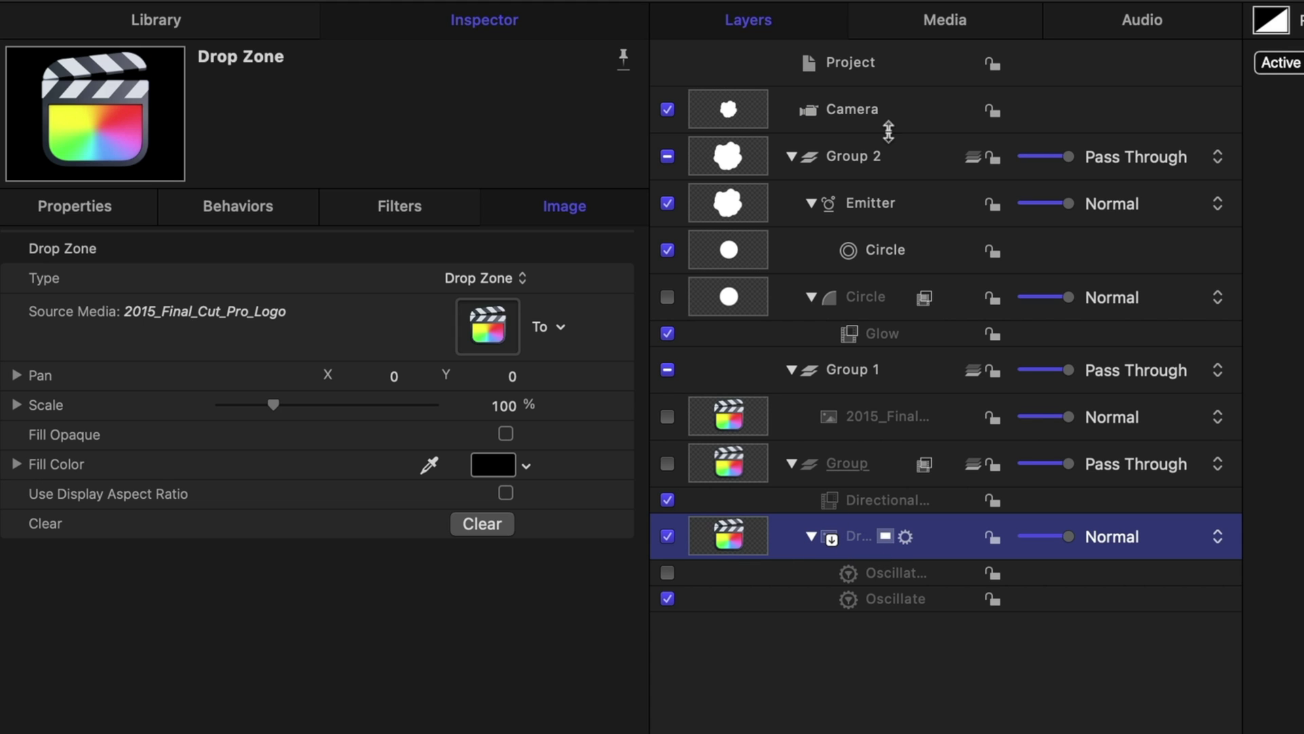
{"action": "left_click", "coordinate": [890, 206]}
{"action": "left_click_drag", "start_coordinate": [699, 526], "coordinate": [476, 360]}
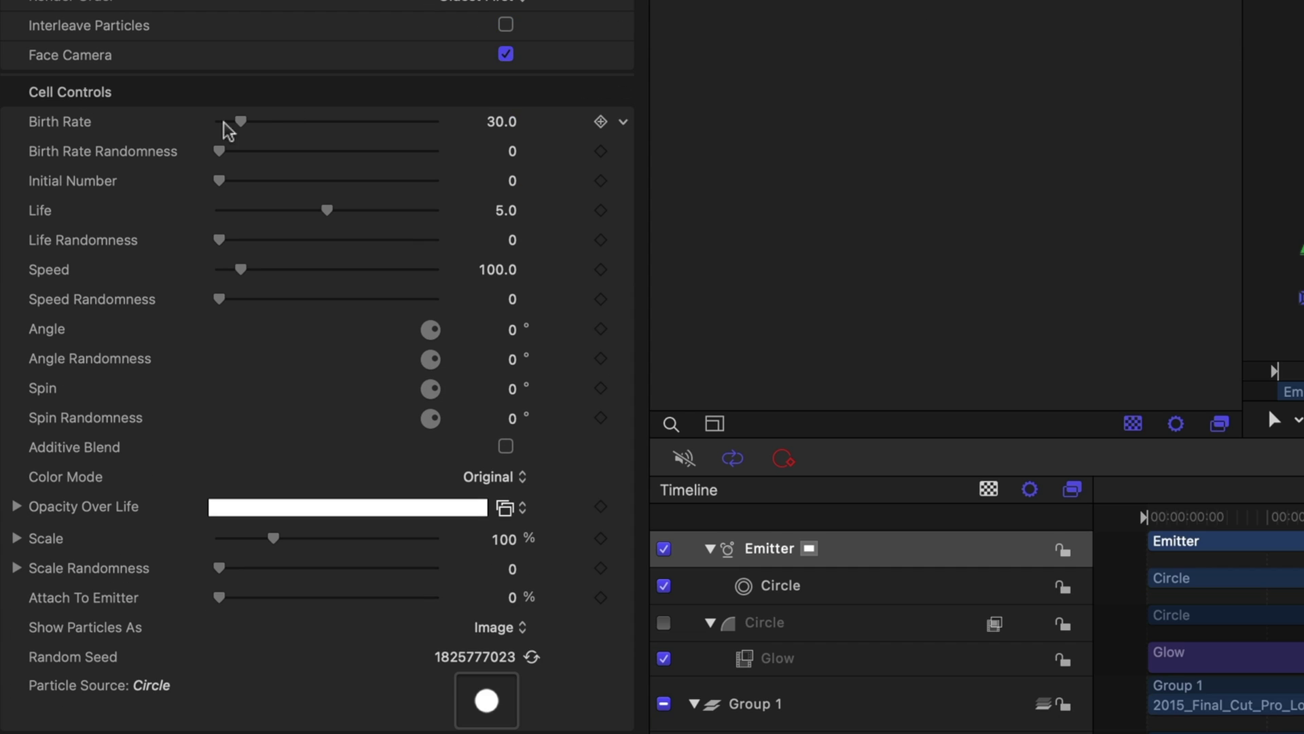
Set the emitter's birth rate to 0, initial number to 2500, life to 2 and speed to 1000.
{"action": "left_click_drag", "start_coordinate": [239, 122], "coordinate": [190, 120]}
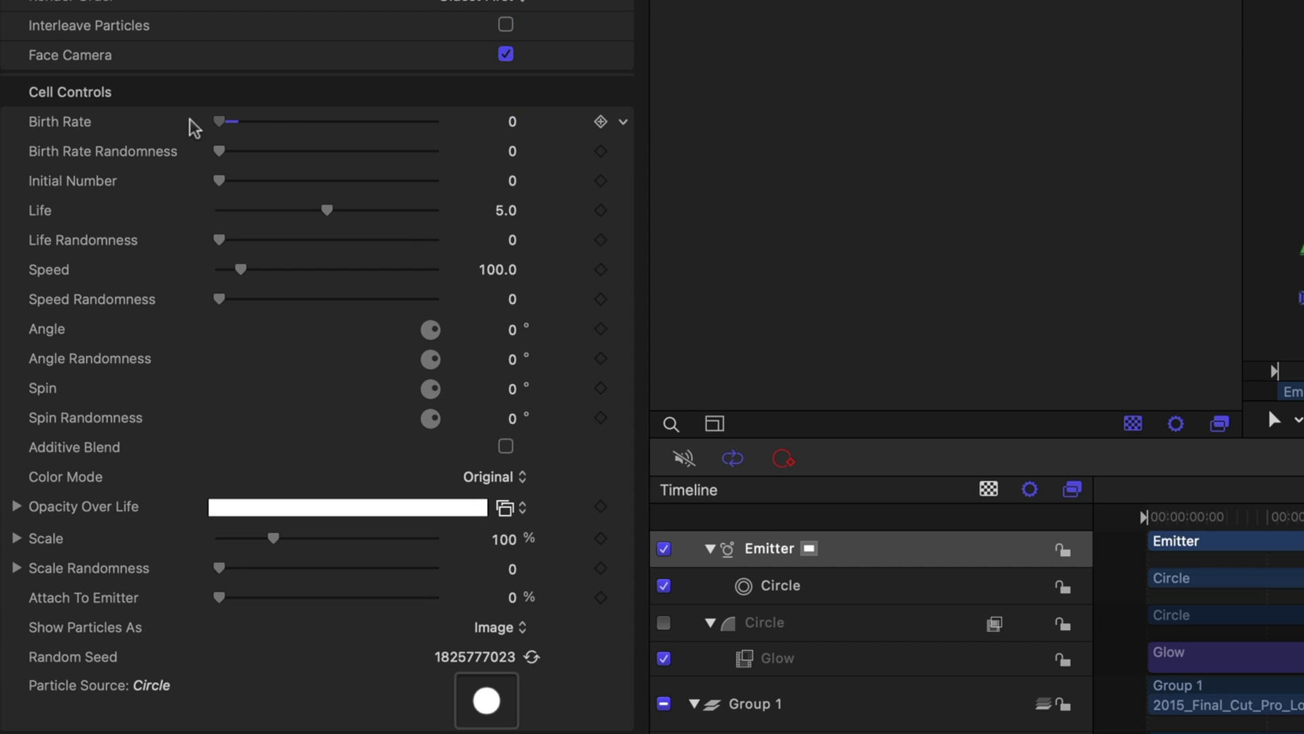
{"action": "left_click", "coordinate": [515, 182]}
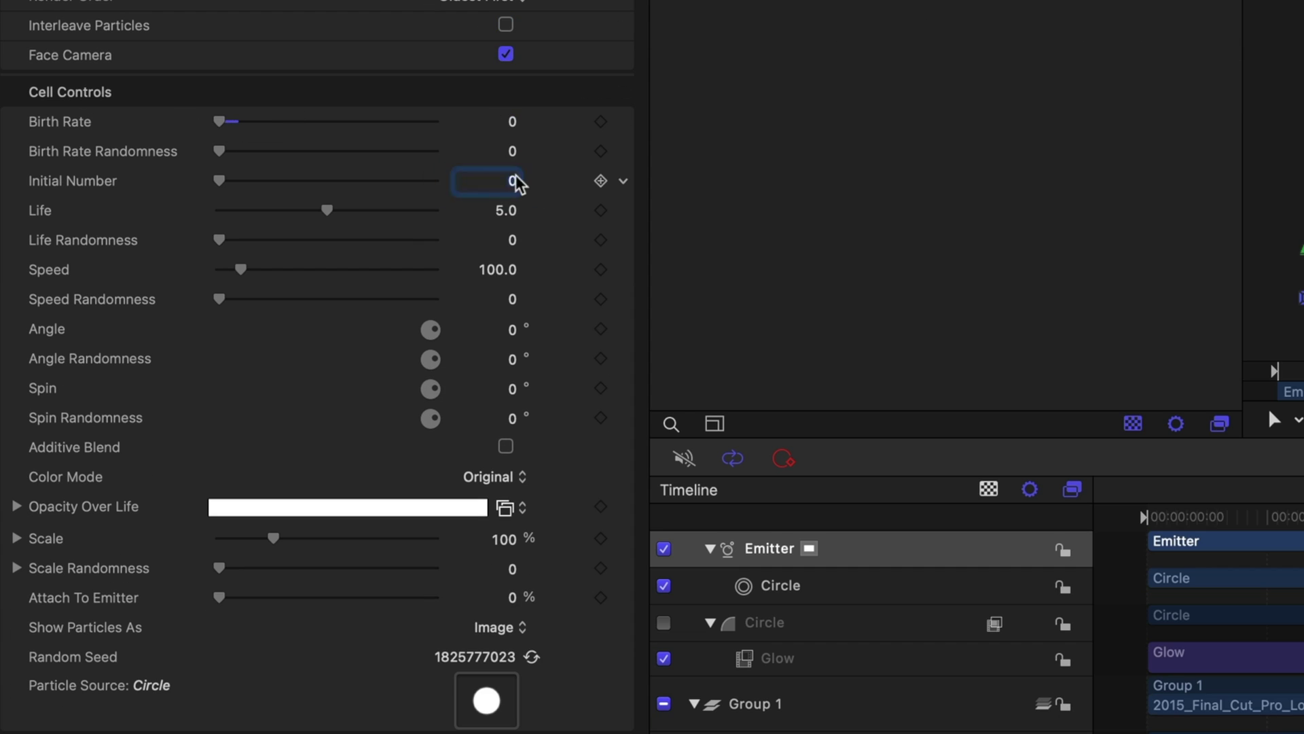
{"action": "type", "text": "2500"}
{"action": "key", "text": "Return"}
{"action": "left_click", "coordinate": [507, 211]}
{"action": "type", "text": "2"}
{"action": "key", "text": "Return"}
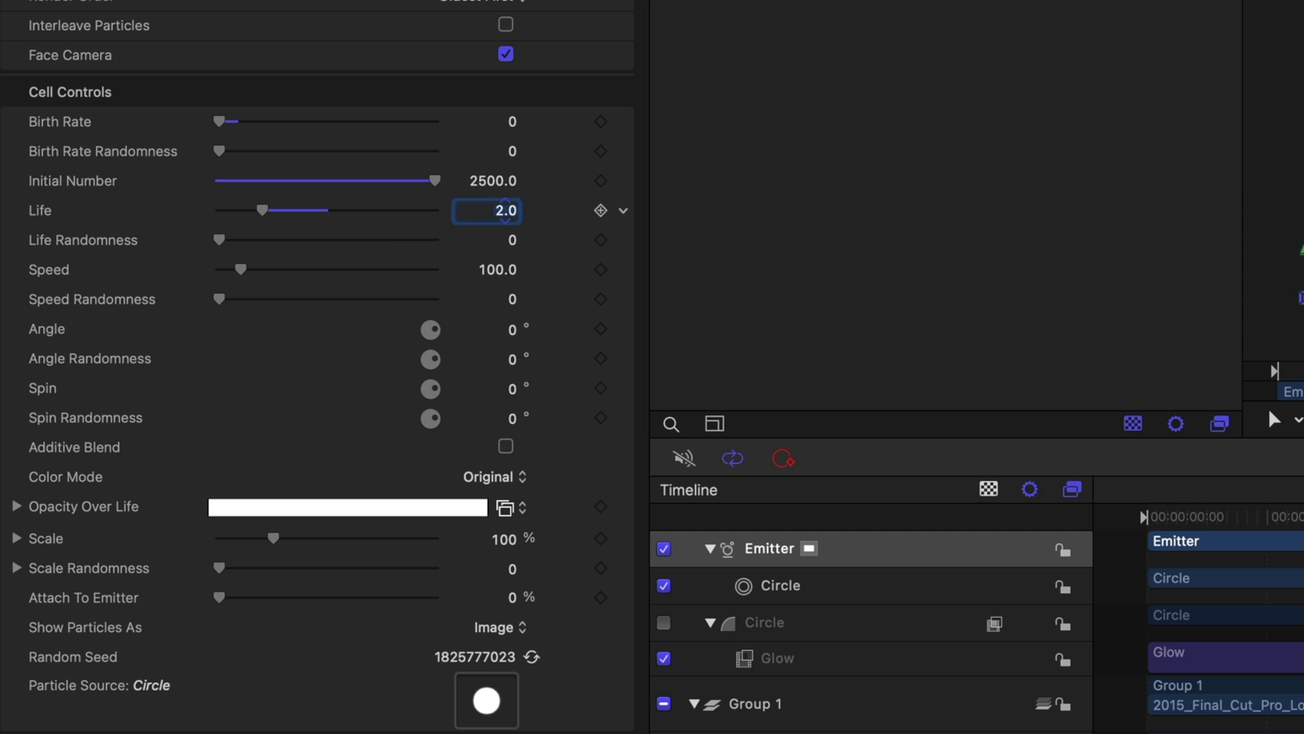
{"action": "left_click_drag", "start_coordinate": [281, 268], "coordinate": [571, 282]}
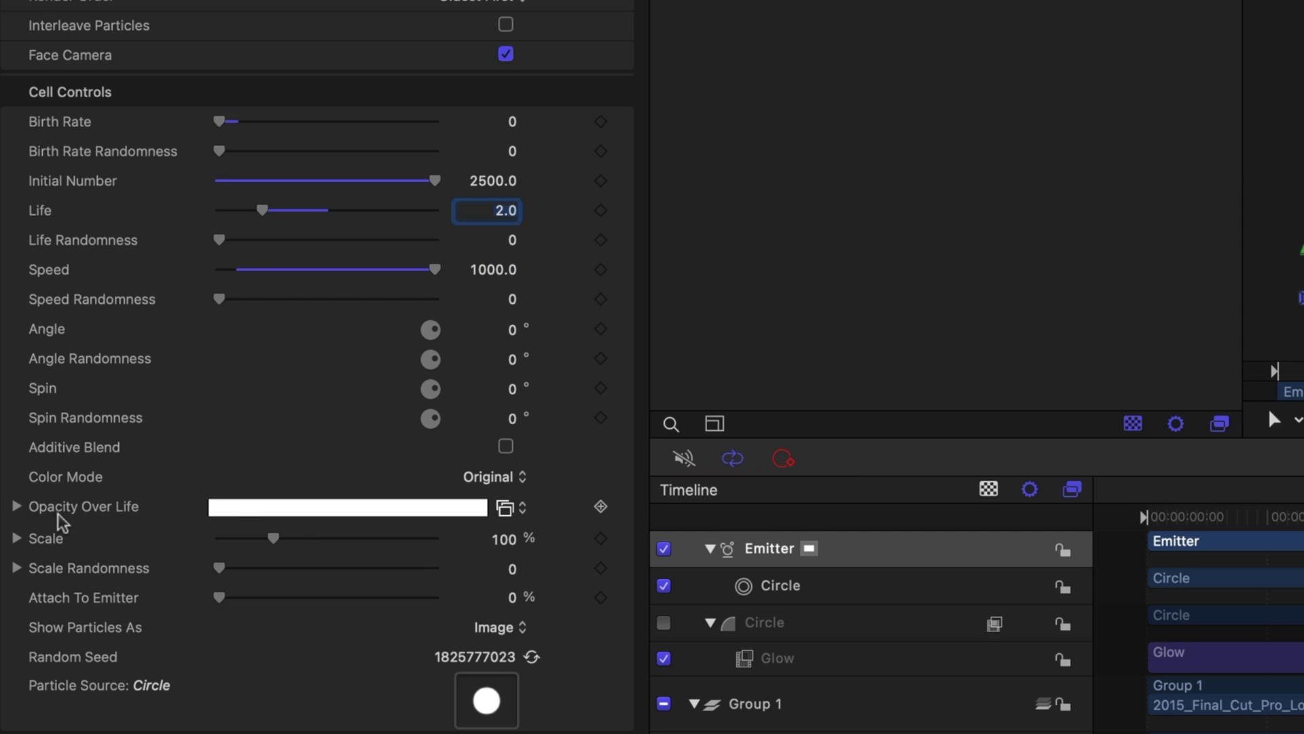
Add an end point with 0% opacity to the particles' opacity over life and set their scale to 25%.
{"action": "left_click", "coordinate": [17, 507]}
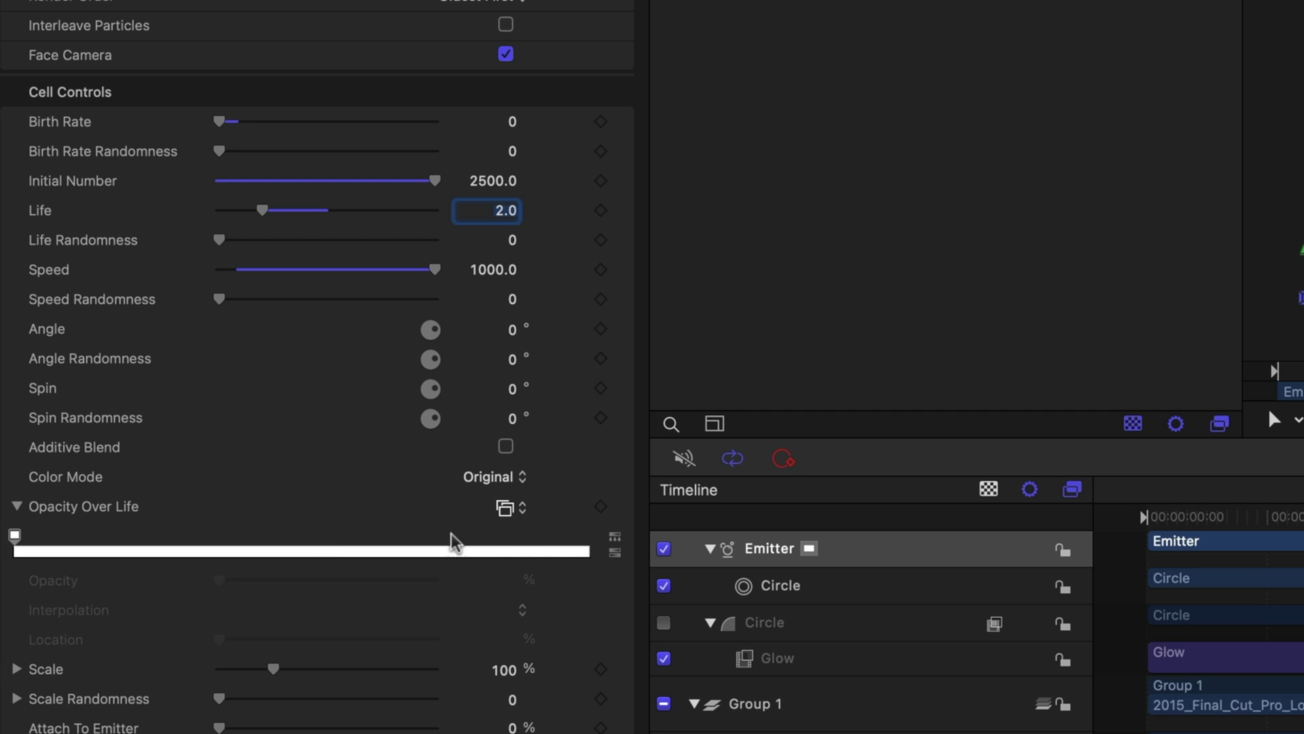
{"action": "left_click", "coordinate": [587, 553]}
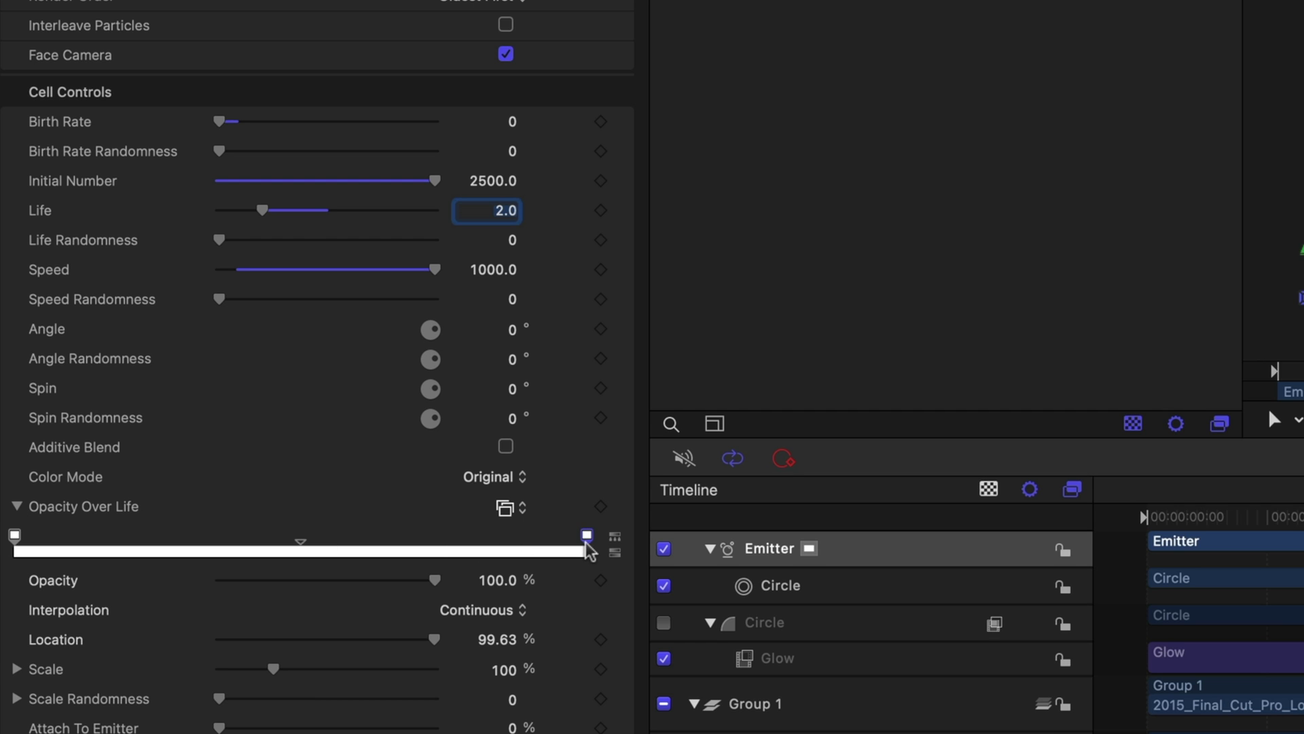
{"action": "left_click_drag", "start_coordinate": [432, 581], "coordinate": [186, 582]}
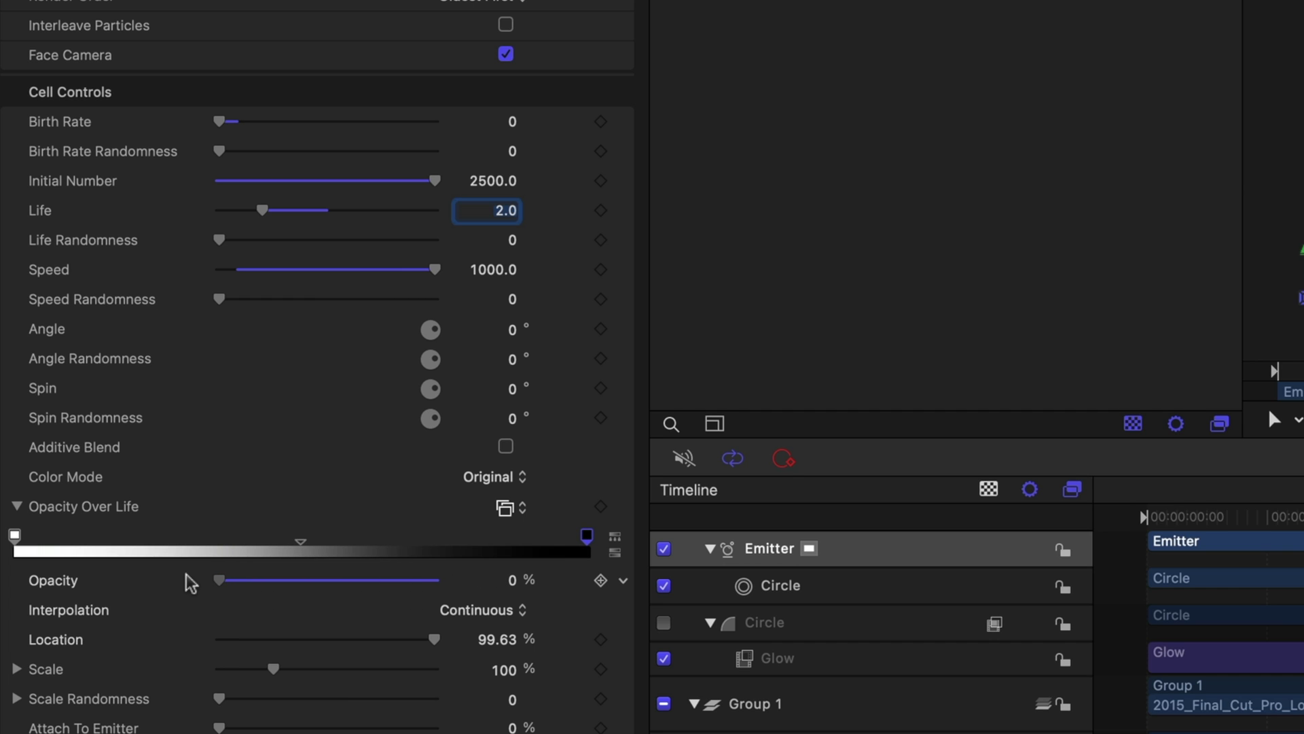
{"action": "left_click", "coordinate": [504, 669]}
{"action": "type", "text": "25"}
{"action": "key", "text": "Return"}
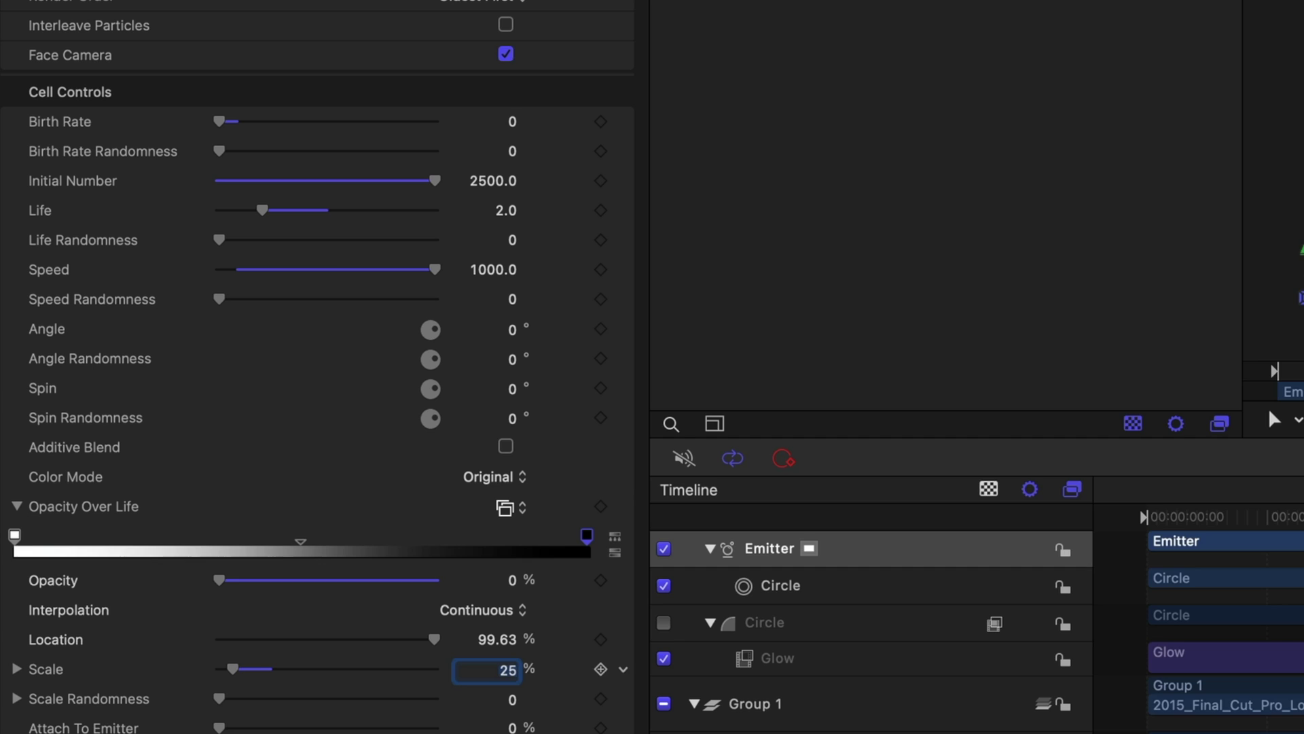
Move Group 2 in the timeline to start at 00:00:03:00, where the Drop Zone group ends, and preview the transition.
{"action": "key", "text": "space"}
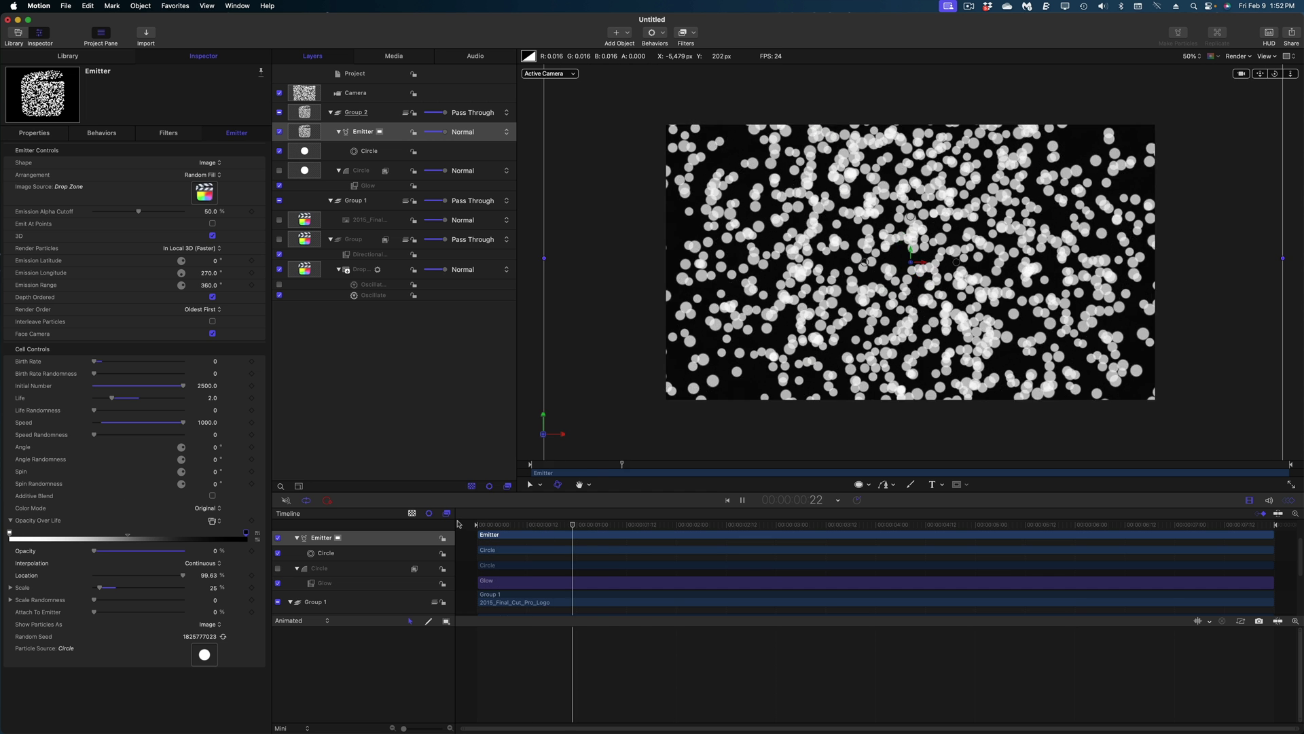
{"action": "left_click", "coordinate": [614, 524]}
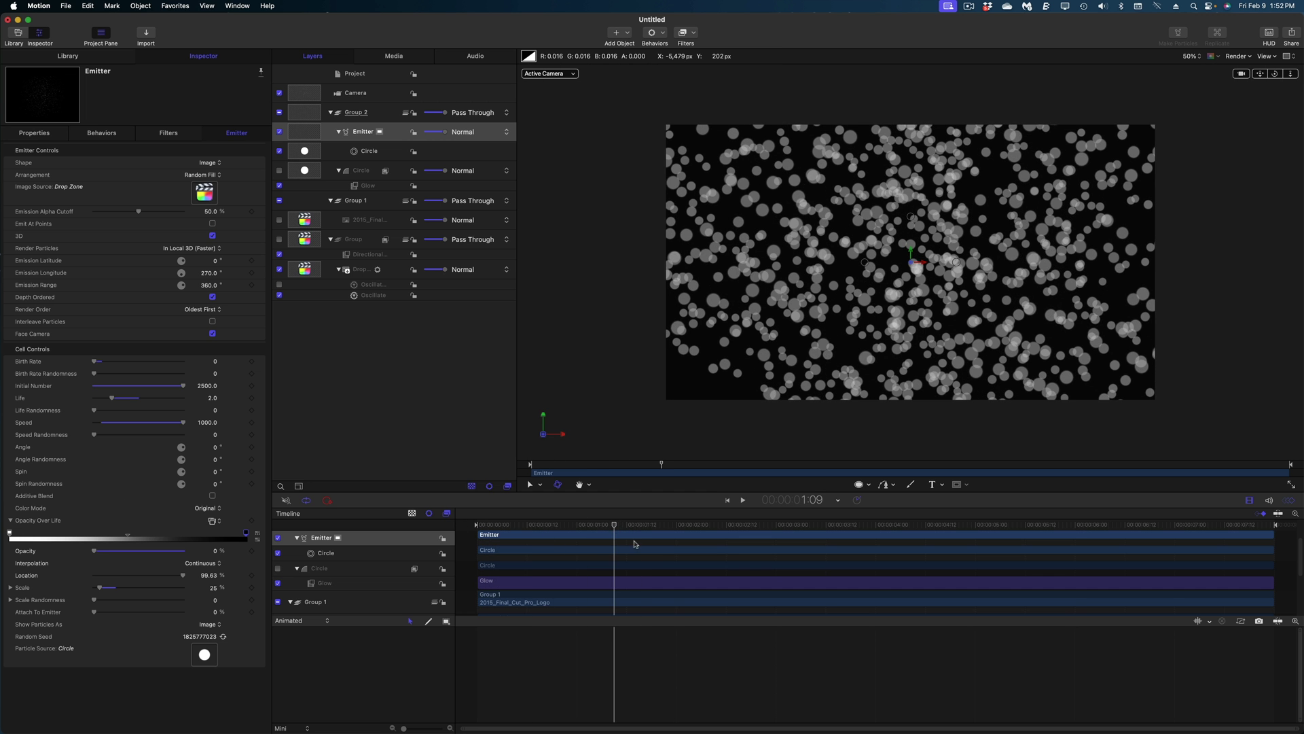
{"action": "scroll", "coordinate": [652, 555], "scroll_direction": "up", "scroll_amount": 3}
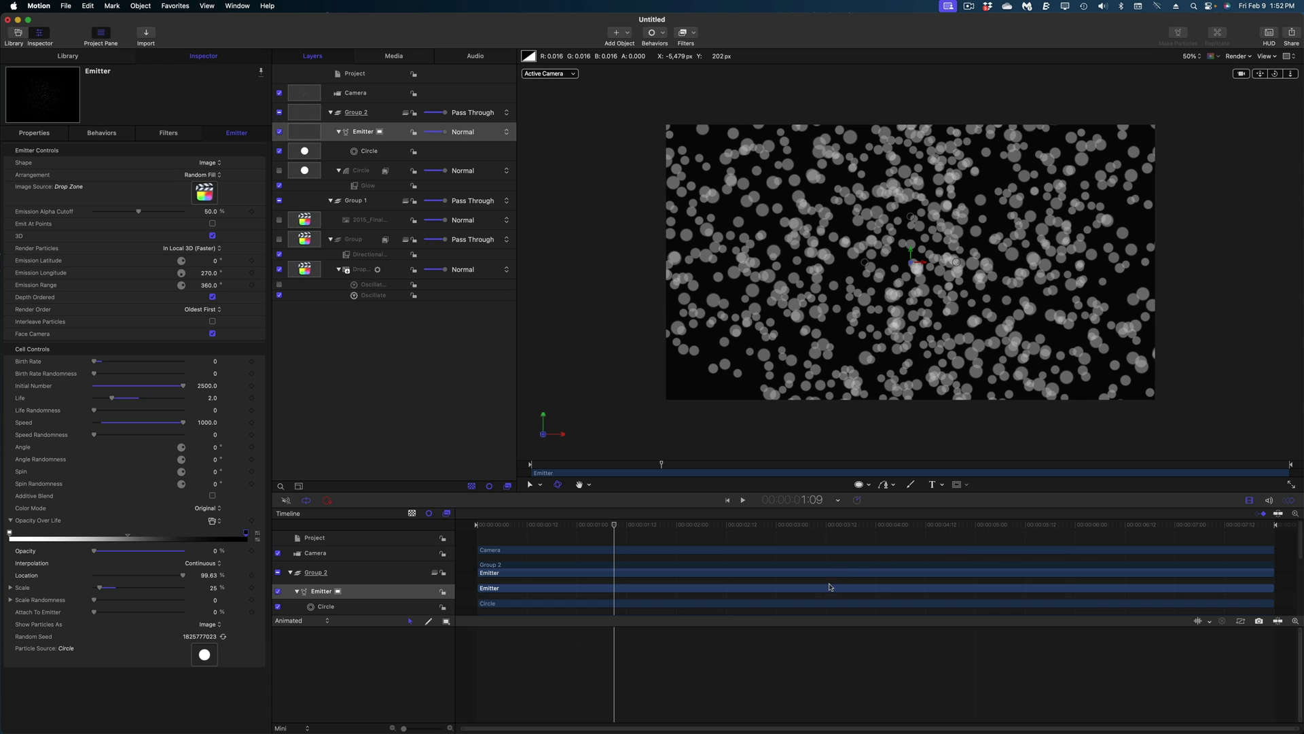
{"action": "scroll", "coordinate": [829, 586], "scroll_direction": "down", "scroll_amount": 2}
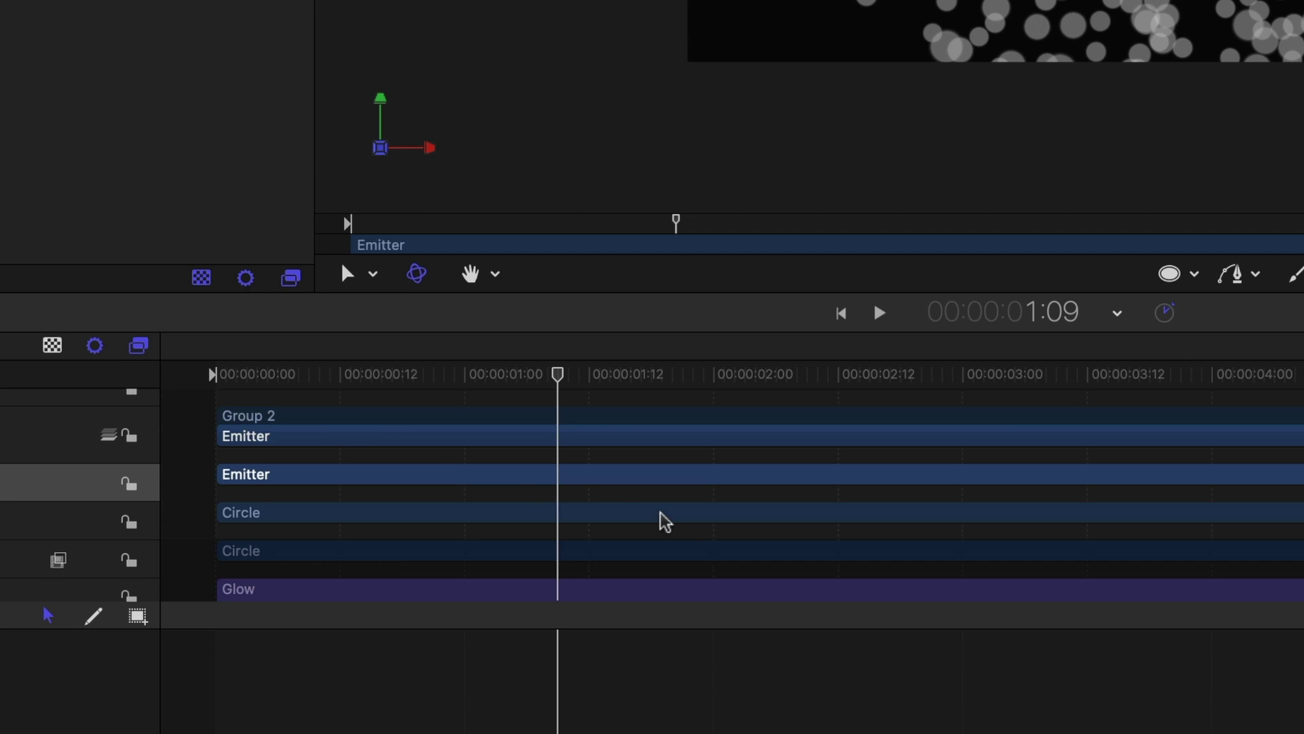
{"action": "scroll", "coordinate": [690, 527], "scroll_direction": "down", "scroll_amount": 4}
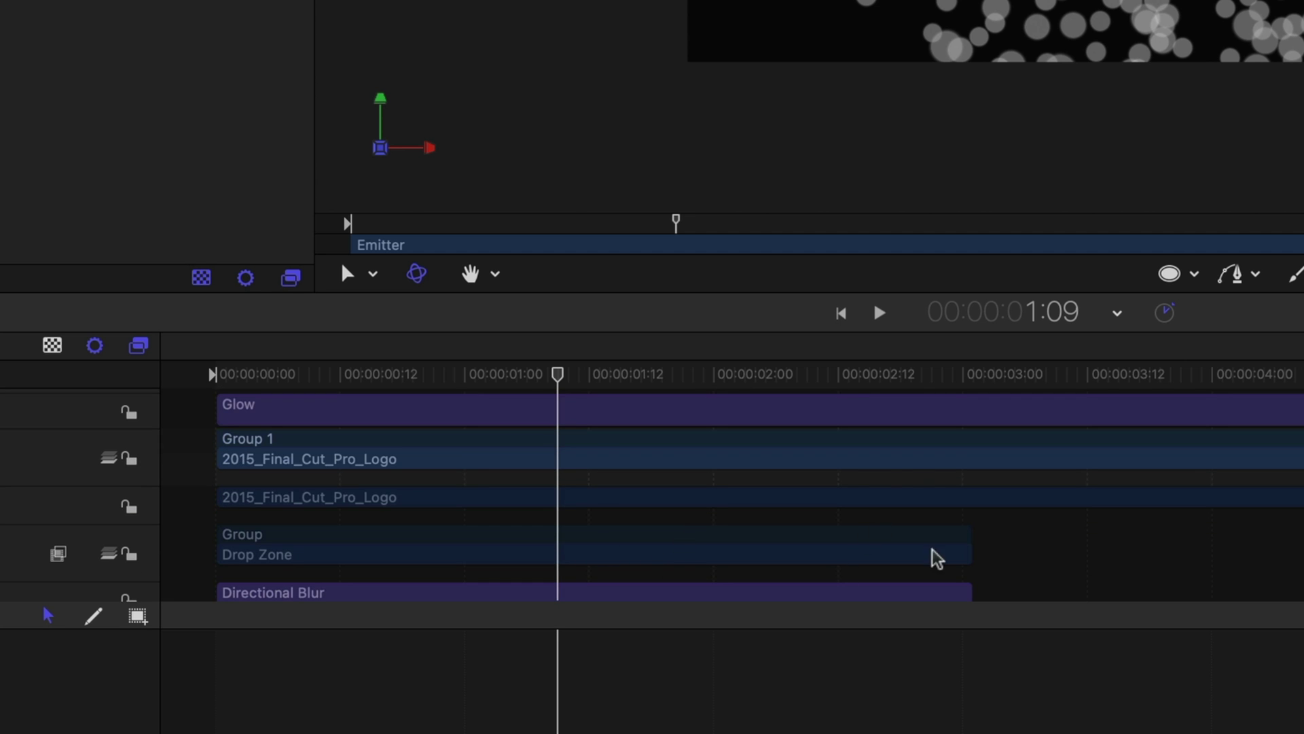
{"action": "scroll", "coordinate": [937, 559], "scroll_direction": "up", "scroll_amount": 5}
{"action": "left_click_drag", "start_coordinate": [271, 496], "coordinate": [1102, 540]}
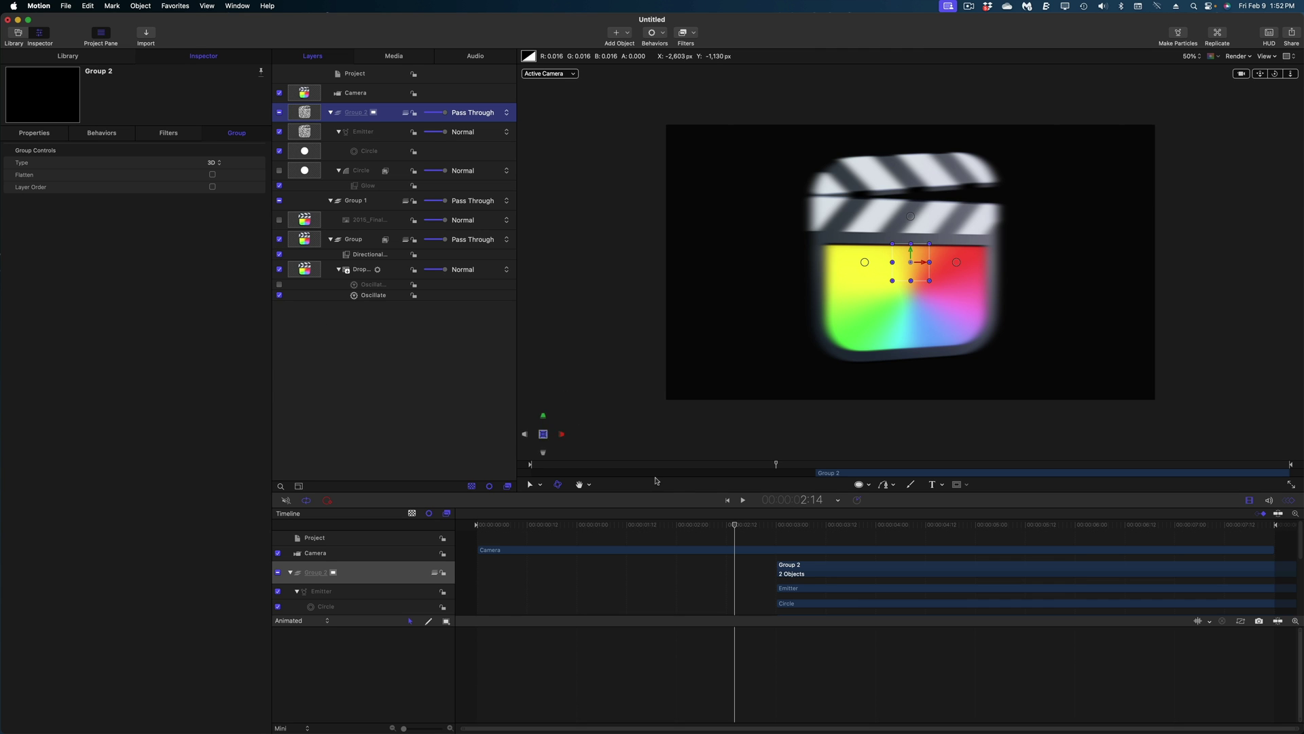
{"action": "key", "text": "space"}
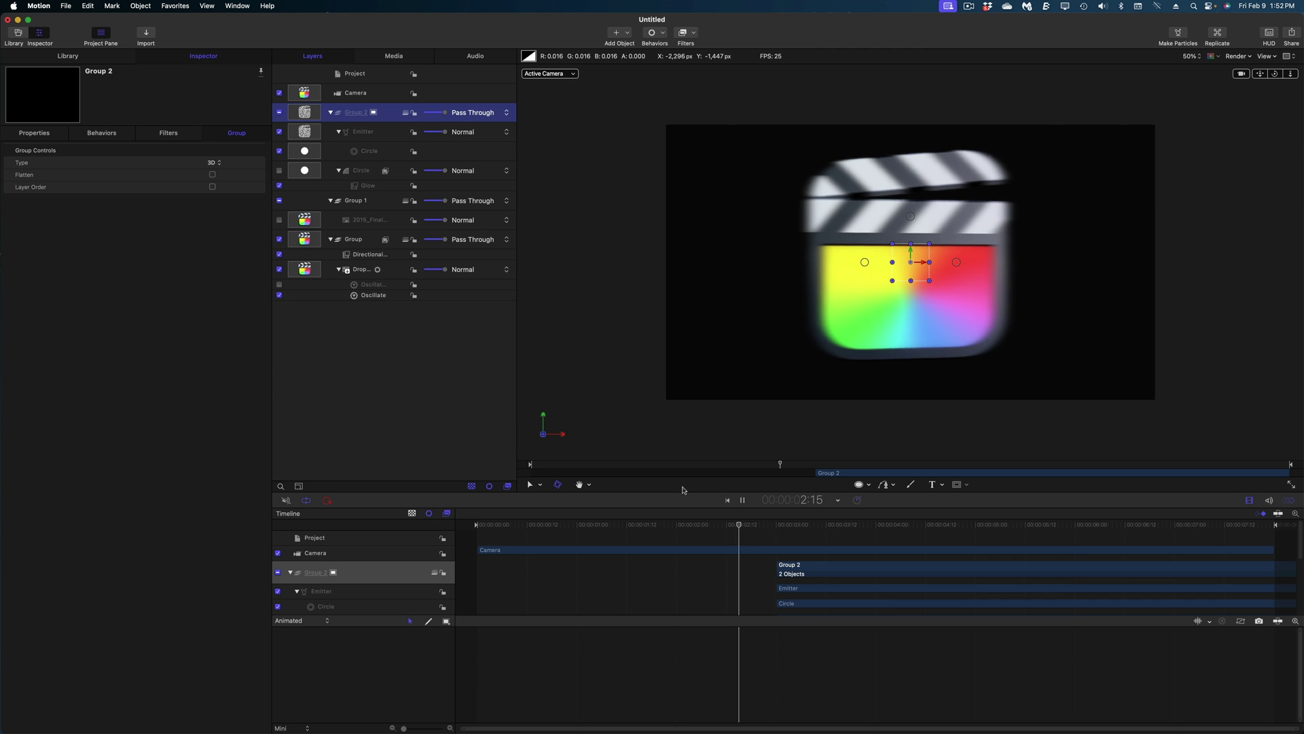
{"action": "left_click", "coordinate": [747, 523]}
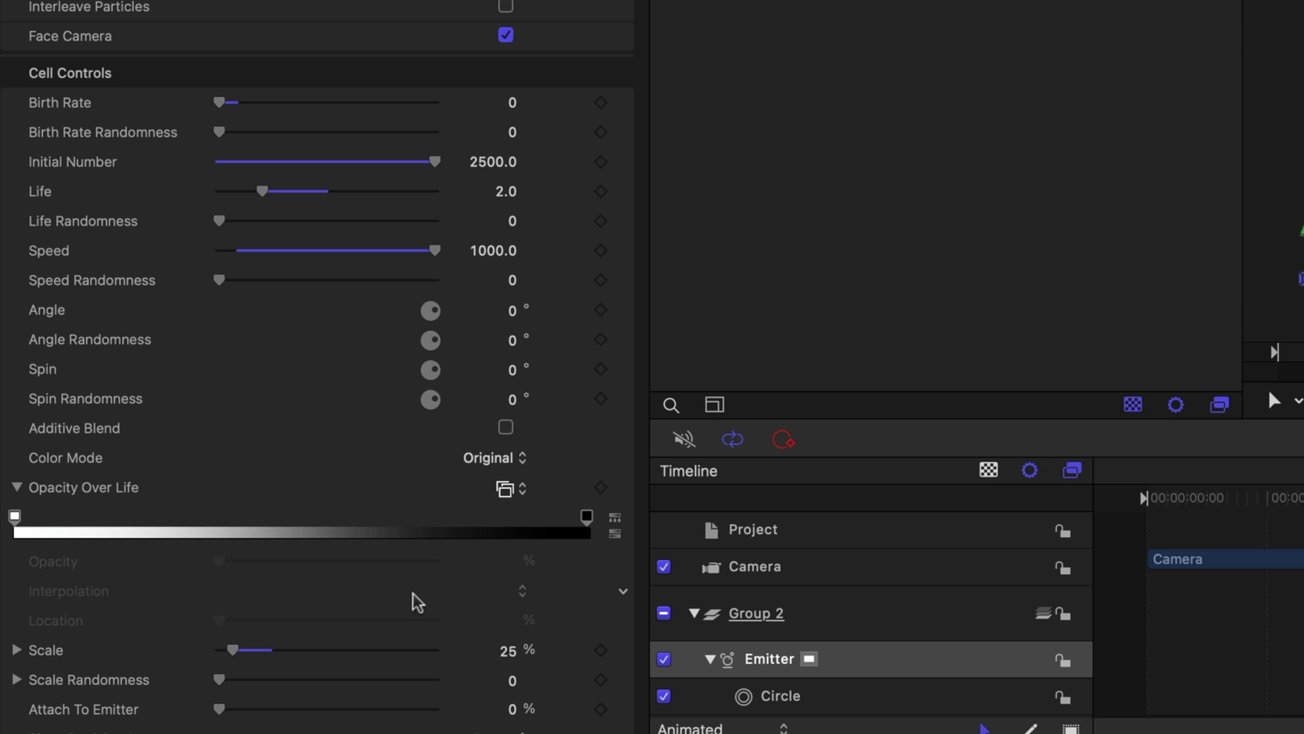
Set the emitter's color mode to Take Image Color and preview the colored particles around the group's start.
{"action": "left_click", "coordinate": [475, 460]}
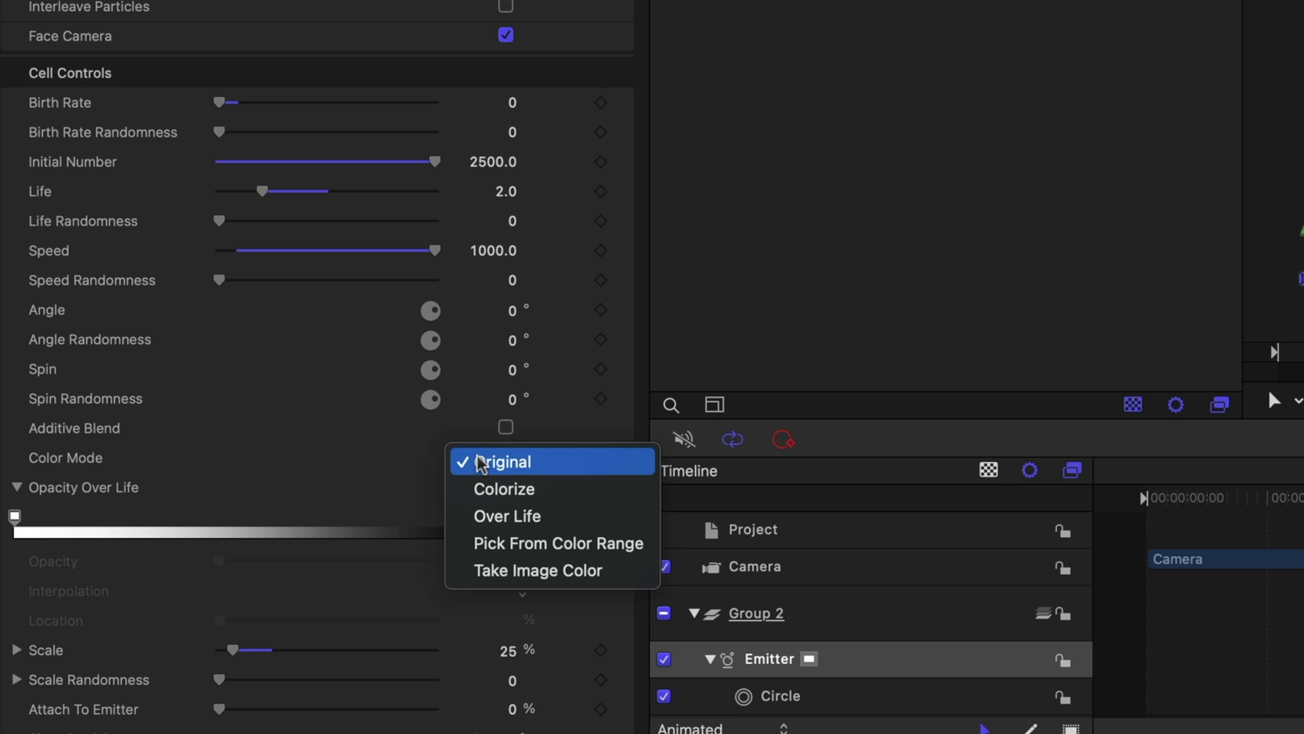
{"action": "left_click", "coordinate": [501, 574]}
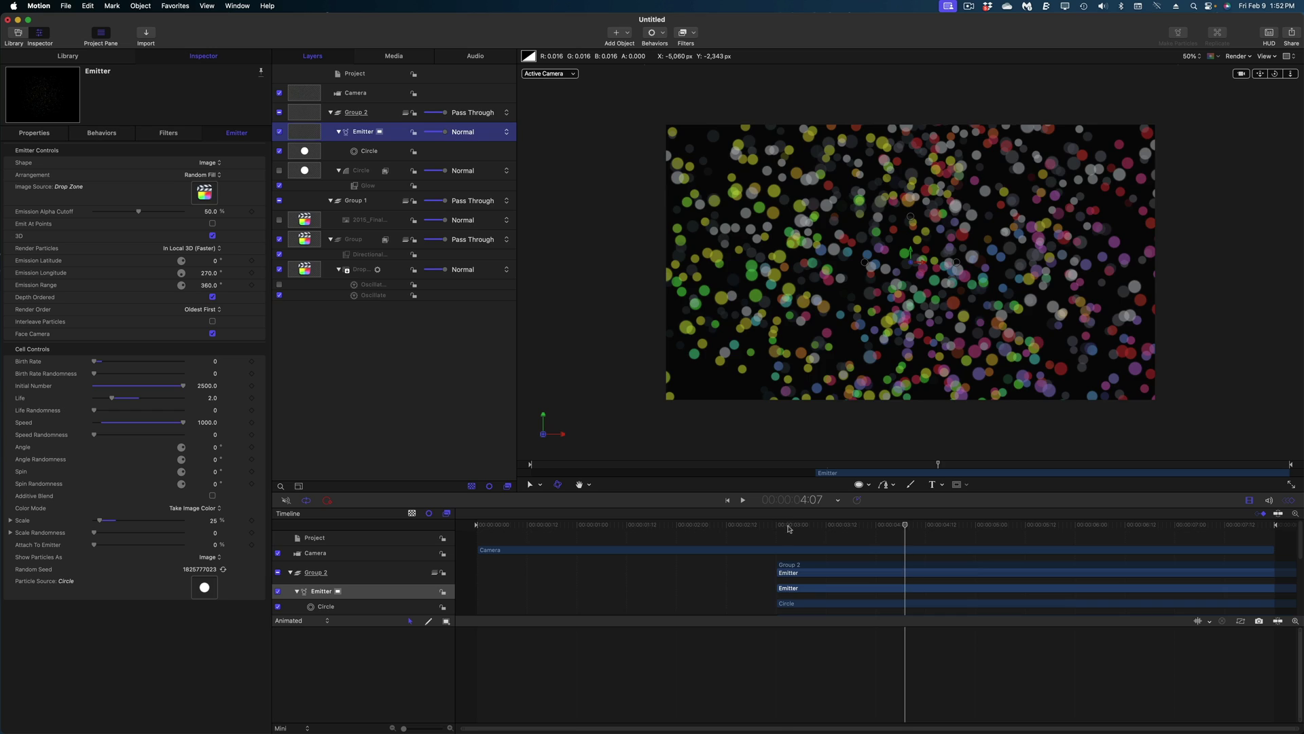
{"action": "left_click", "coordinate": [781, 527]}
{"action": "left_click_drag", "start_coordinate": [779, 530], "coordinate": [807, 534]}
{"action": "key", "text": "space"}
{"action": "mouse_move", "coordinate": [786, 524]}
{"action": "left_mouse_down"}
{"action": "mouse_move", "coordinate": [751, 527]}
{"action": "mouse_move", "coordinate": [765, 528]}
{"action": "left_mouse_up"}
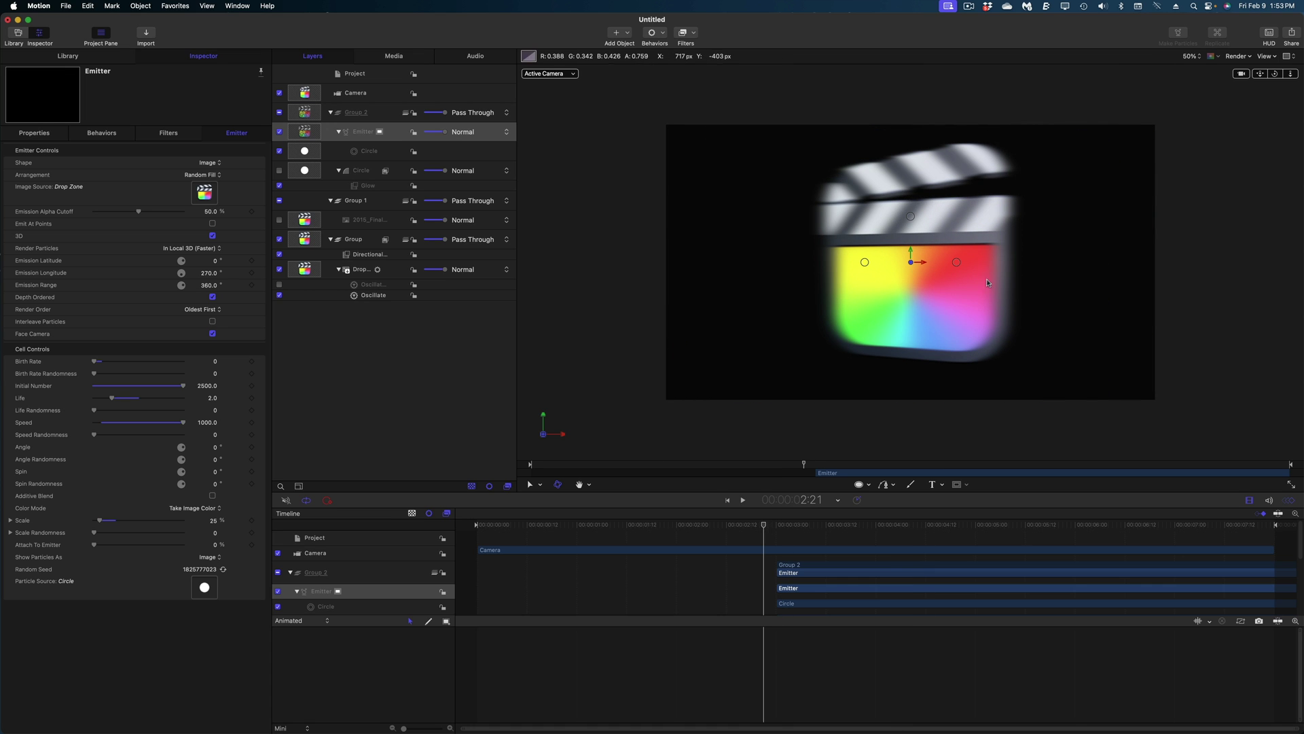
{"action": "left_click_drag", "start_coordinate": [764, 525], "coordinate": [778, 525]}
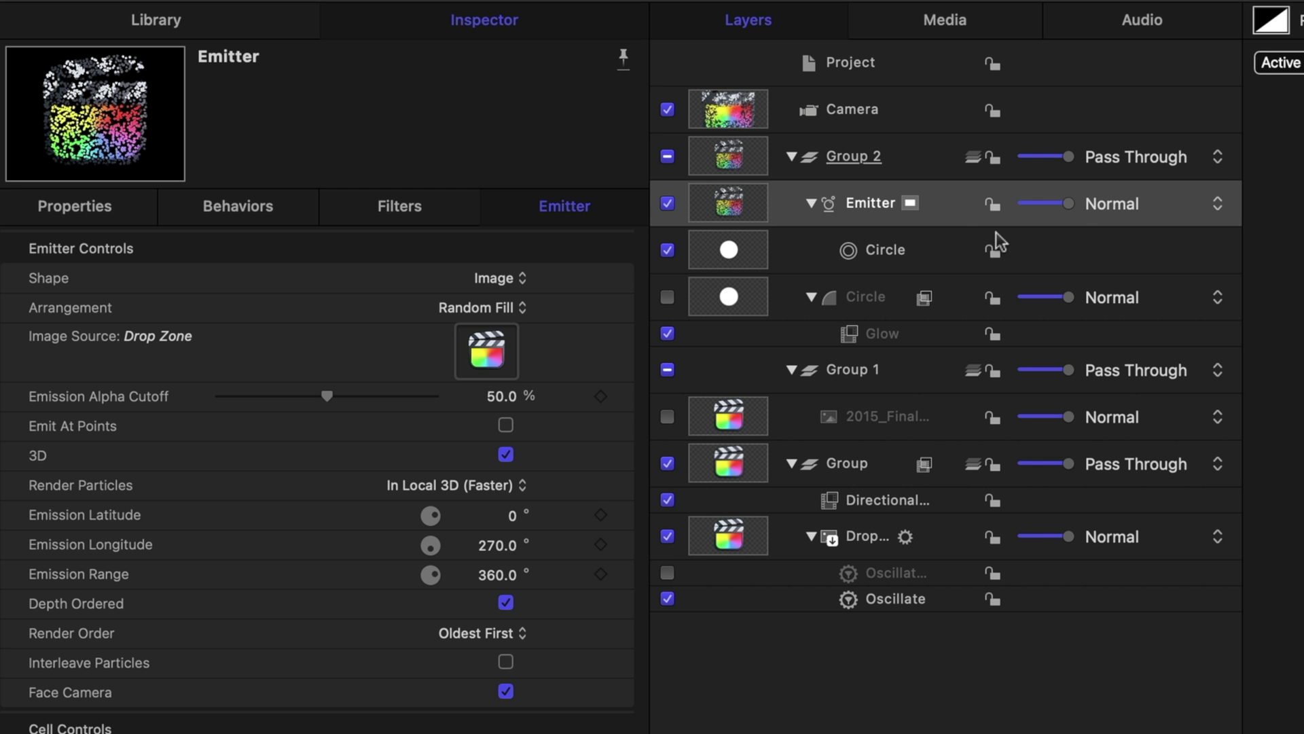
Add a Link parameter behavior to the emitter's scale, using the Drop Zone's parent Group as its source object.
{"action": "left_click", "coordinate": [947, 209]}
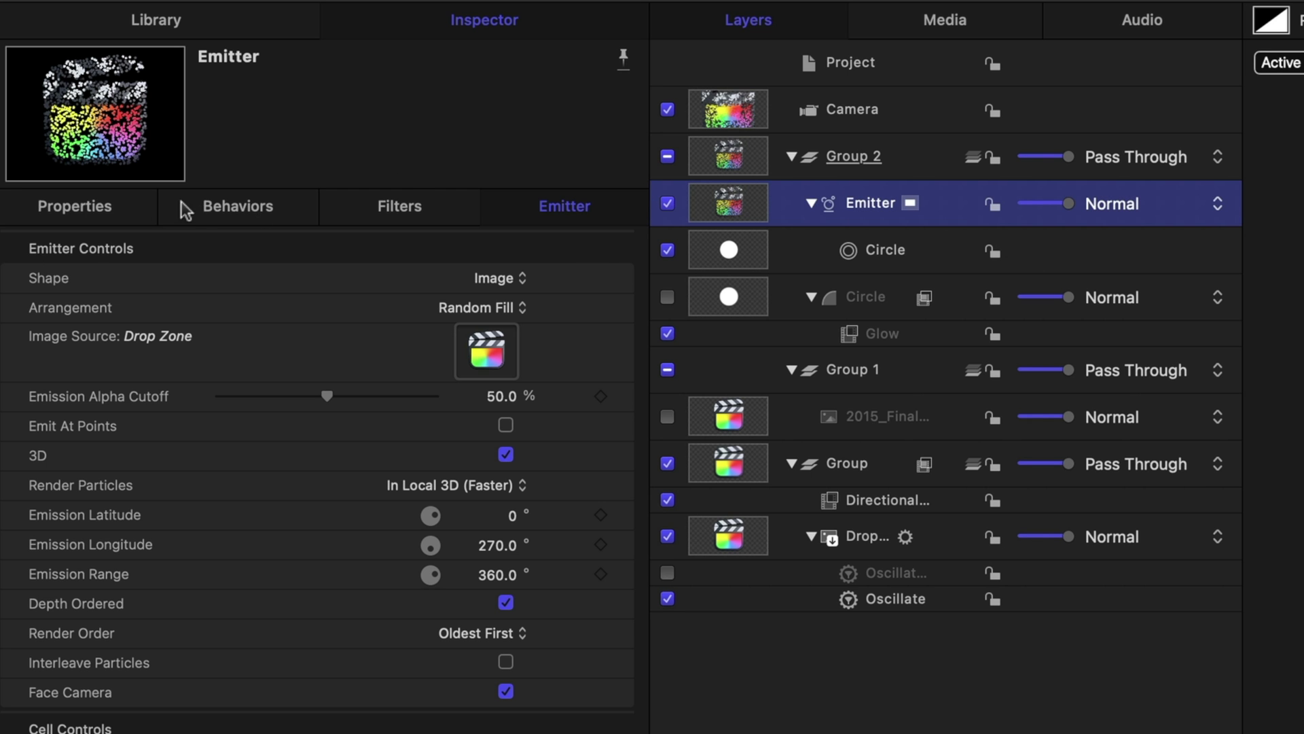
{"action": "left_click", "coordinate": [122, 222]}
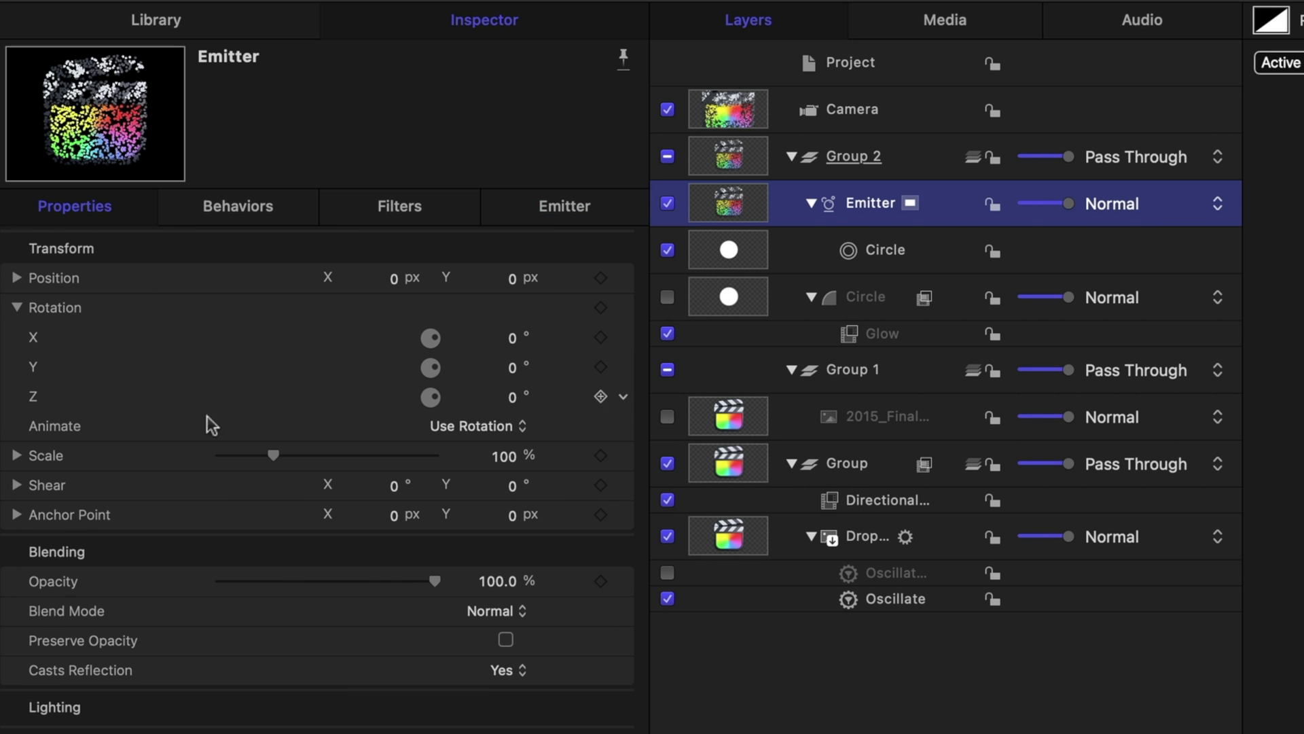
{"action": "left_click", "coordinate": [621, 457]}
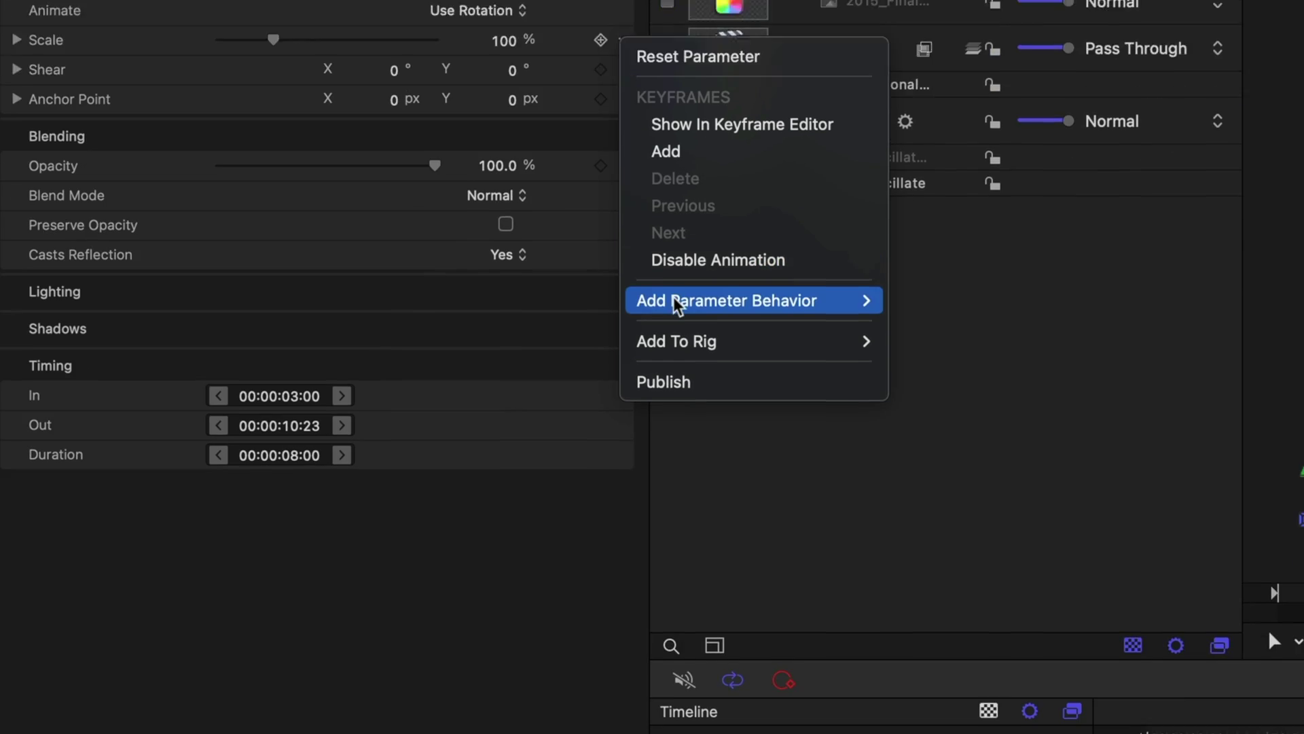
{"action": "mouse_move", "coordinate": [768, 720]}
{"action": "left_click", "coordinate": [951, 328]}
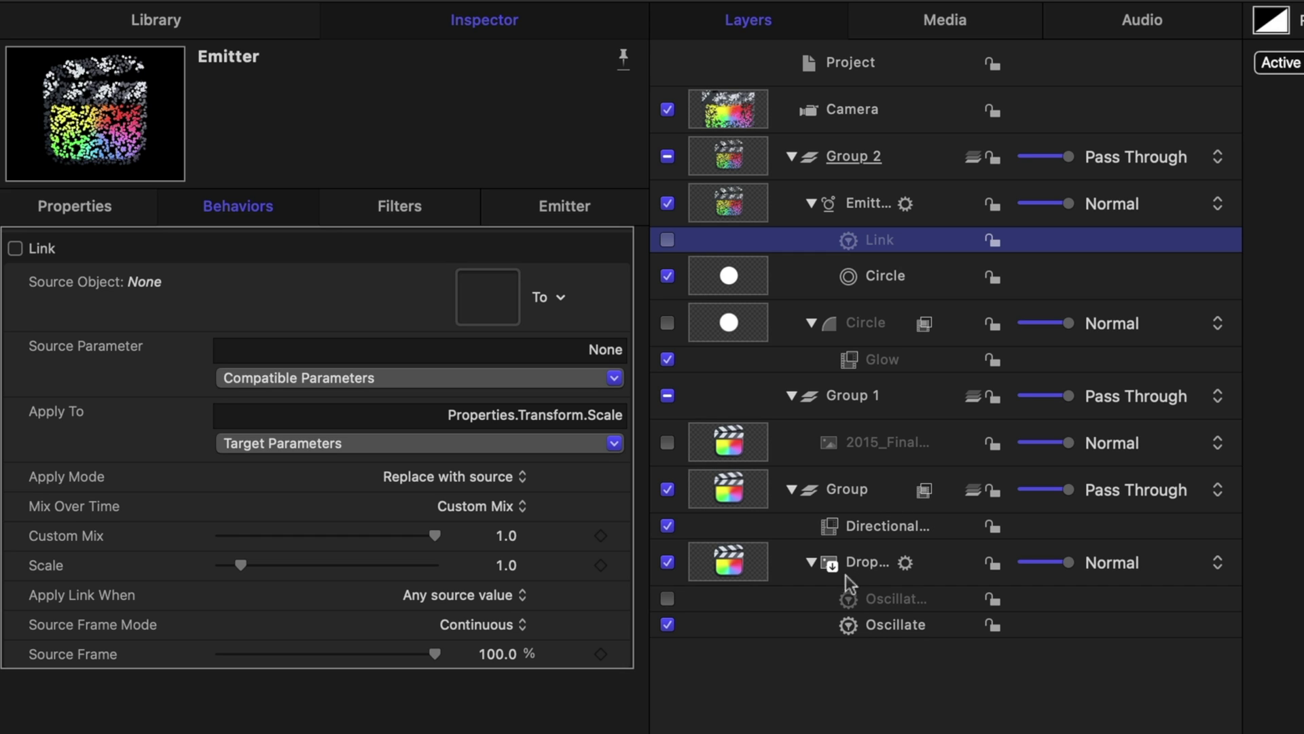
{"action": "left_click_drag", "start_coordinate": [737, 498], "coordinate": [495, 303]}
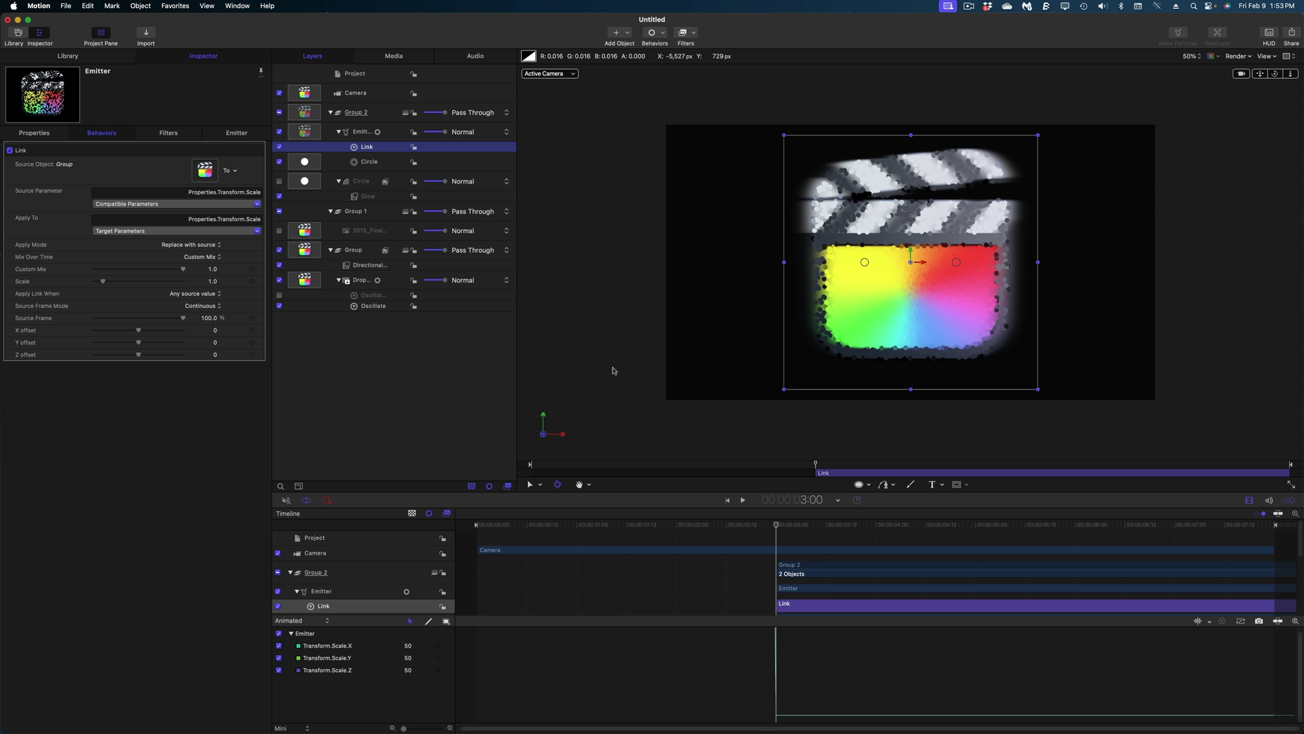
Scrub through the burst and examine how the logo hands over to the particles at the emitter's start.
{"action": "left_click_drag", "start_coordinate": [784, 527], "coordinate": [921, 526]}
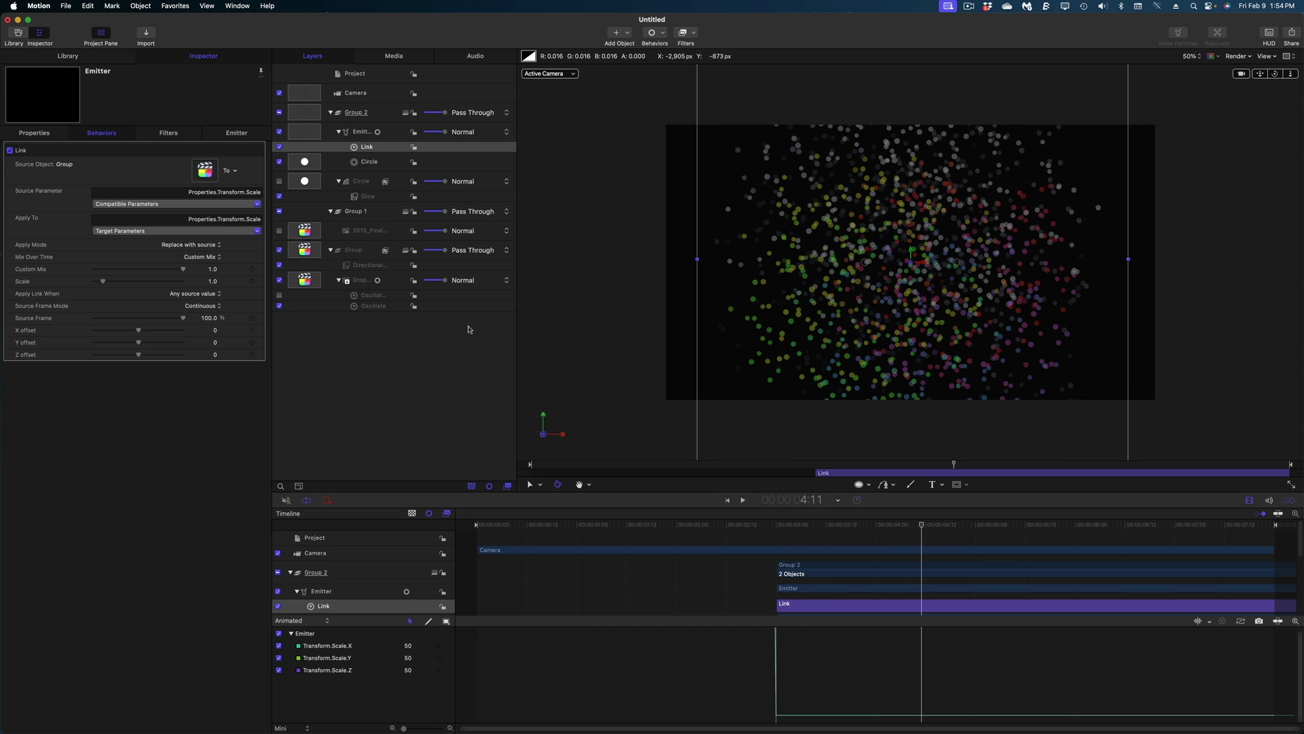
{"action": "left_click", "coordinate": [364, 280]}
{"action": "left_click", "coordinate": [231, 138]}
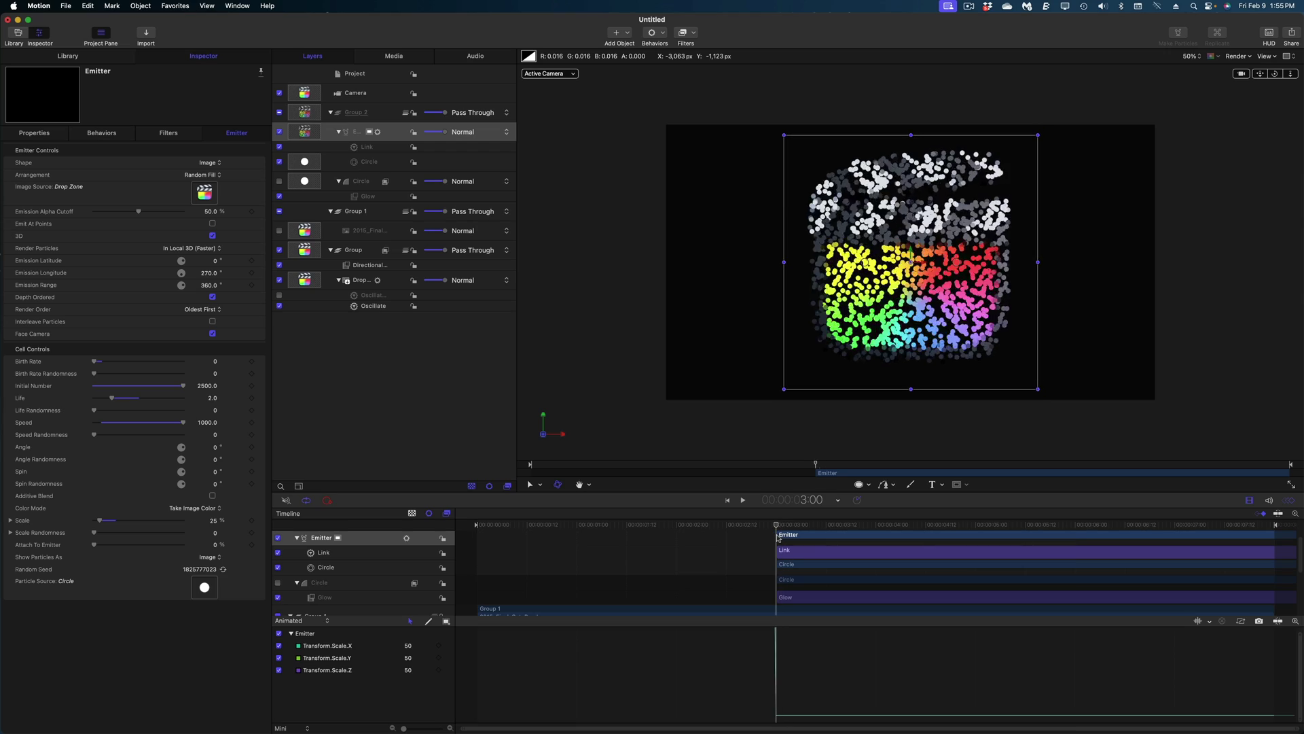
{"action": "left_click_drag", "start_coordinate": [779, 539], "coordinate": [778, 539]}
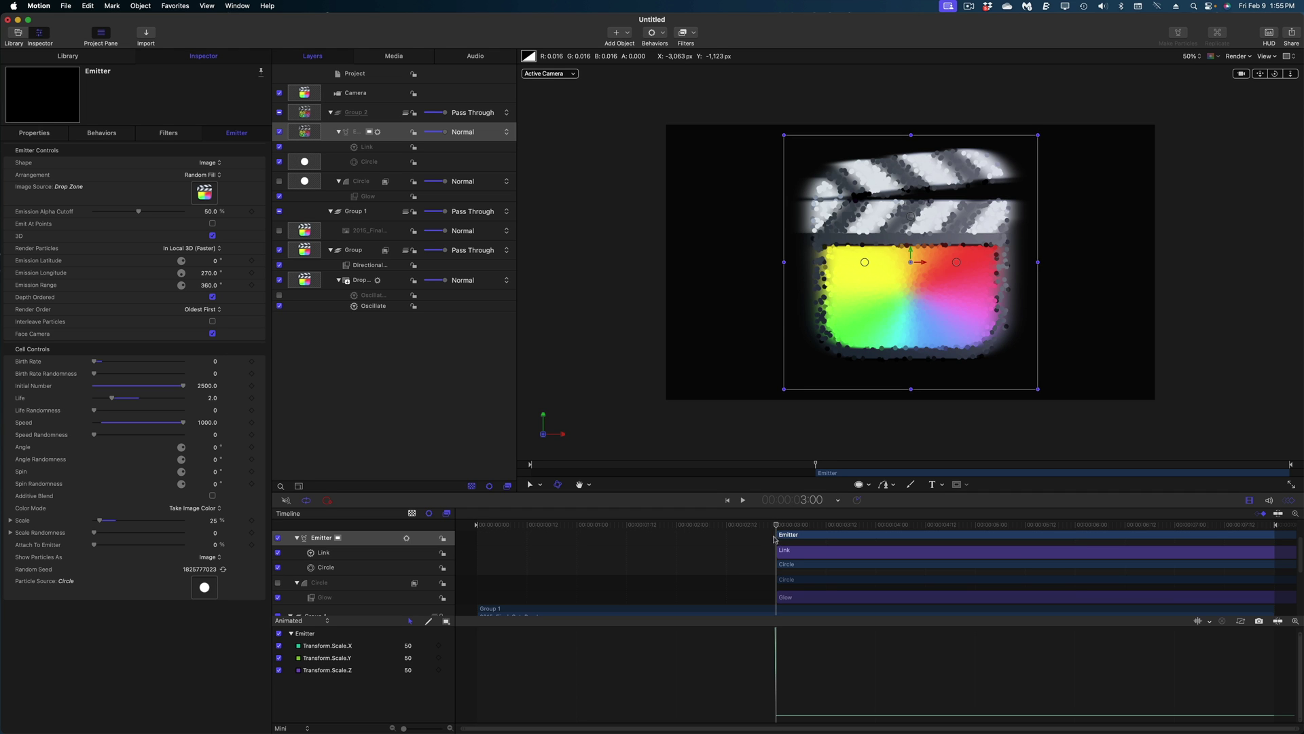
{"action": "mouse_move", "coordinate": [775, 539]}
{"action": "left_mouse_down"}
{"action": "mouse_move", "coordinate": [759, 542]}
{"action": "mouse_move", "coordinate": [795, 542]}
{"action": "mouse_move", "coordinate": [763, 545]}
{"action": "mouse_move", "coordinate": [759, 530]}
{"action": "left_mouse_up"}
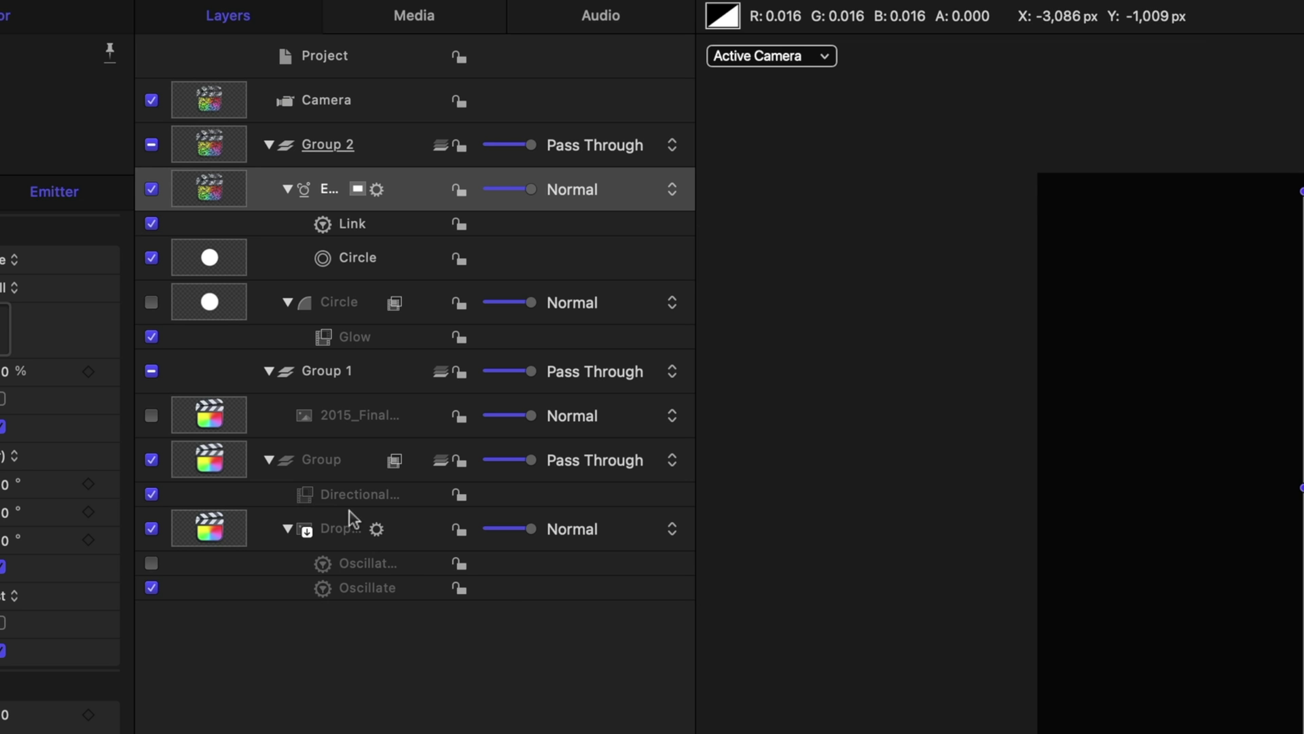
Copy the Directional Blur filter from the Drop Zone's group and paste it onto the emitter.
{"action": "left_click", "coordinate": [352, 497]}
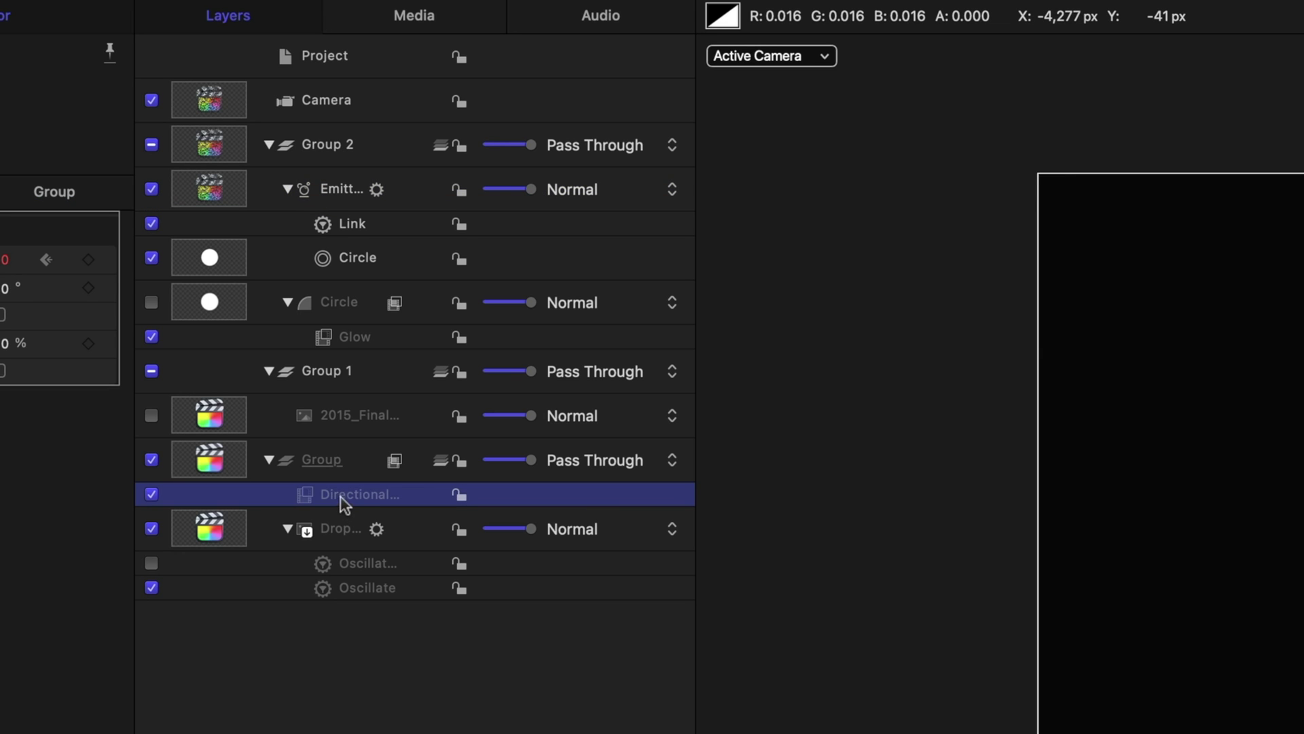
{"action": "right_click", "coordinate": [356, 498]}
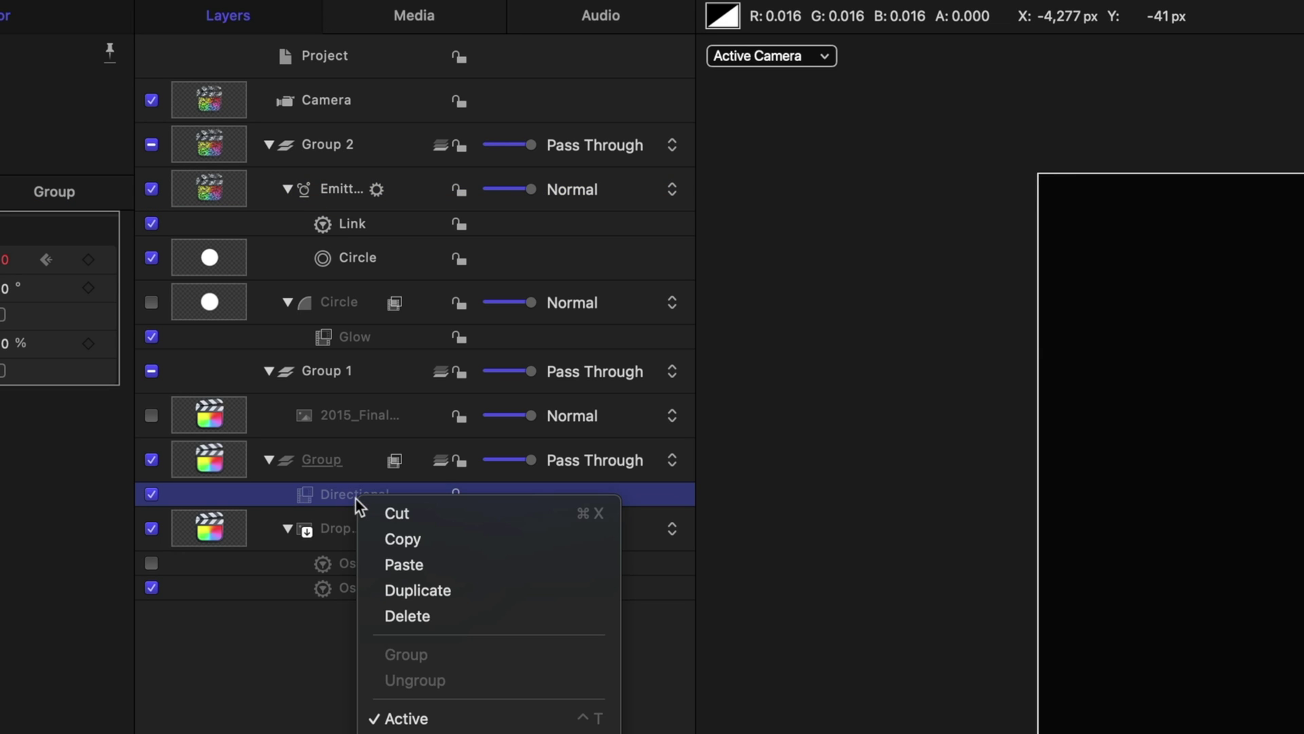
{"action": "left_click", "coordinate": [389, 539]}
{"action": "left_click", "coordinate": [335, 193]}
{"action": "right_click", "coordinate": [334, 185]}
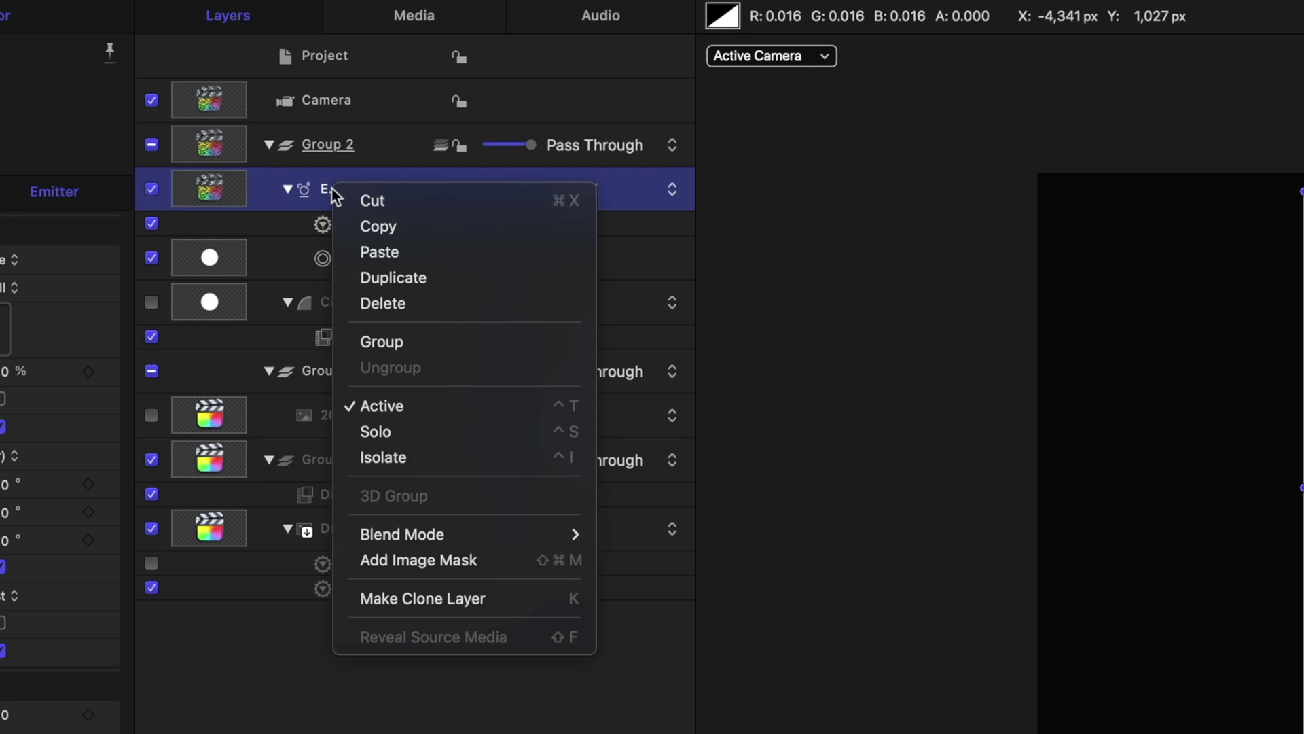
{"action": "left_click", "coordinate": [367, 251]}
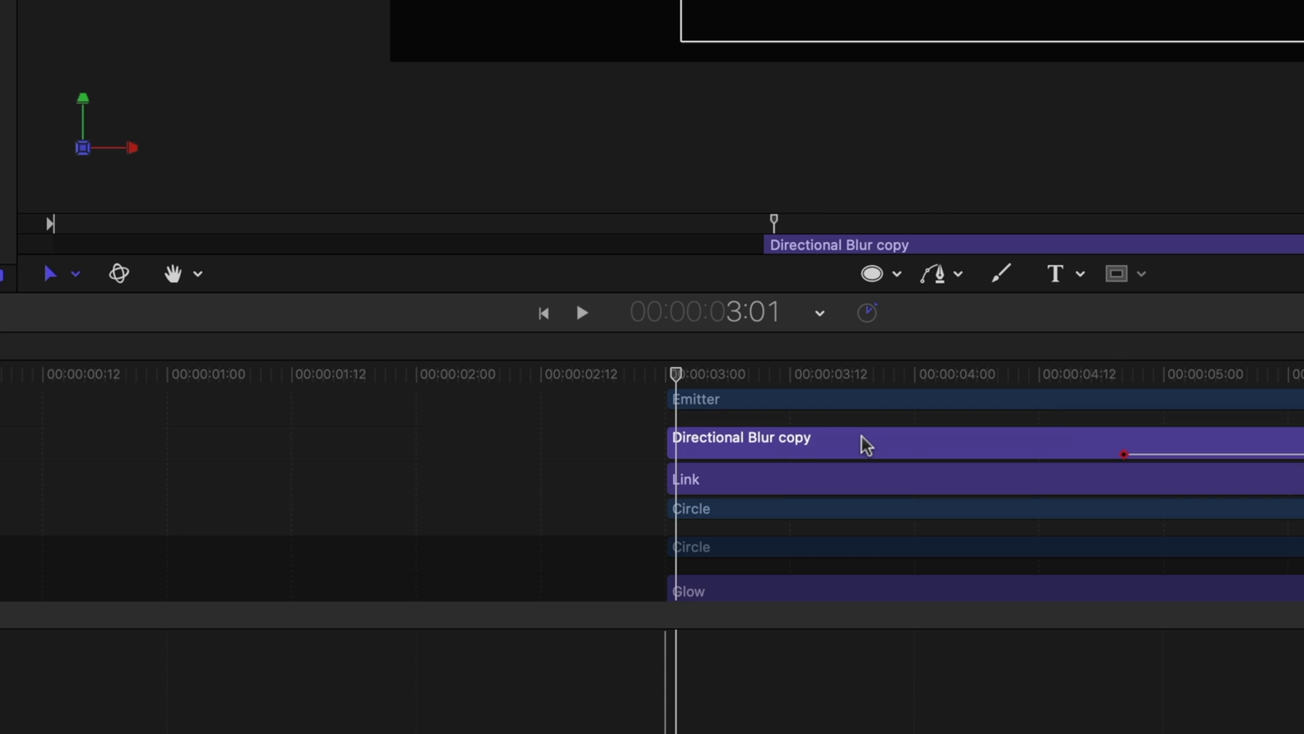
Slide the emitter's copied Directional Blur earlier in the timeline so its first keyframe falls just after the emitter's start.
{"action": "left_click_drag", "start_coordinate": [855, 552], "coordinate": [747, 552]}
{"action": "left_click_drag", "start_coordinate": [578, 449], "coordinate": [457, 451]}
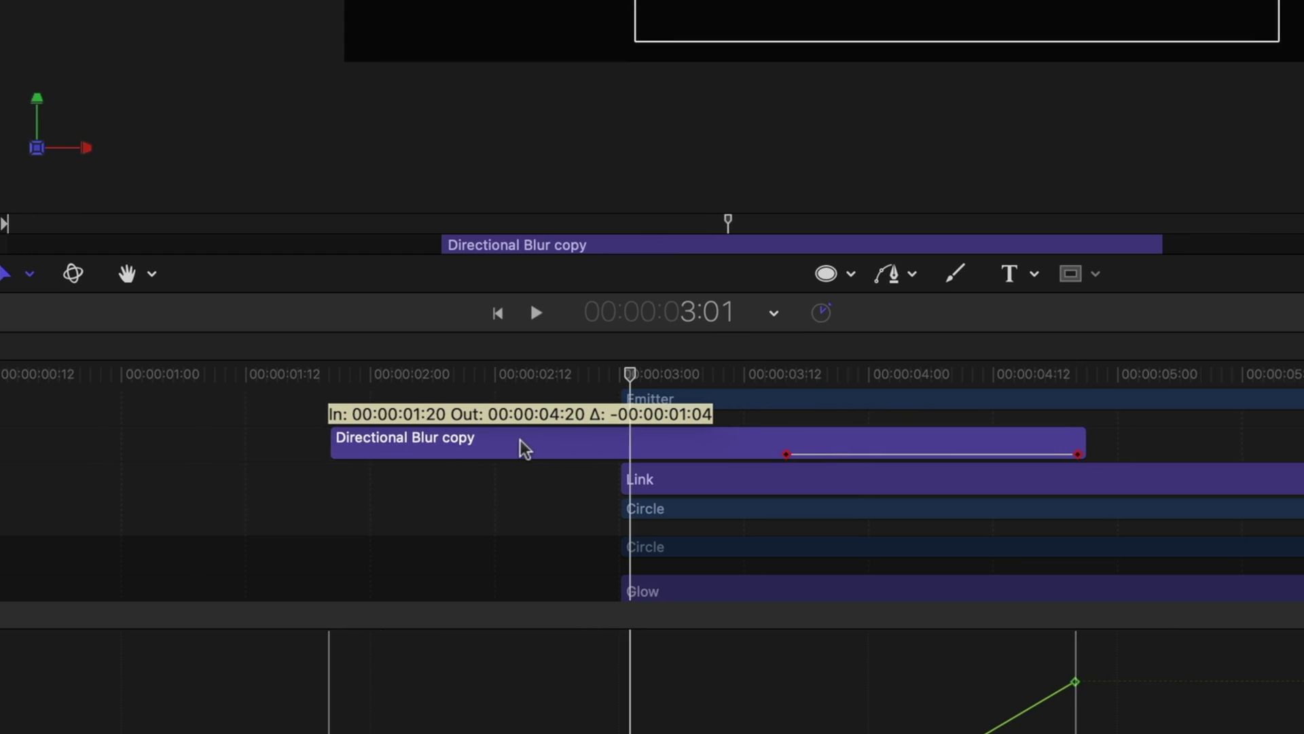
{"action": "left_click_drag", "start_coordinate": [353, 452], "coordinate": [304, 451]}
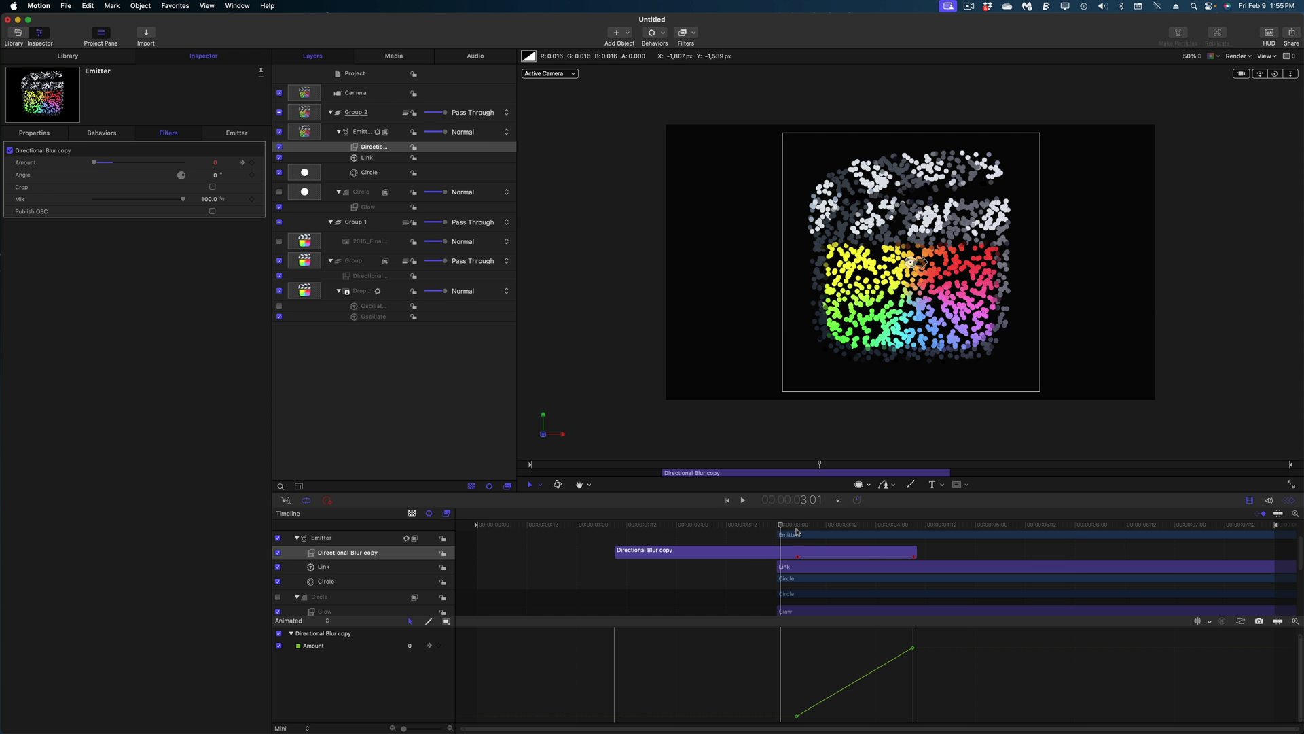
{"action": "left_click_drag", "start_coordinate": [789, 526], "coordinate": [831, 542]}
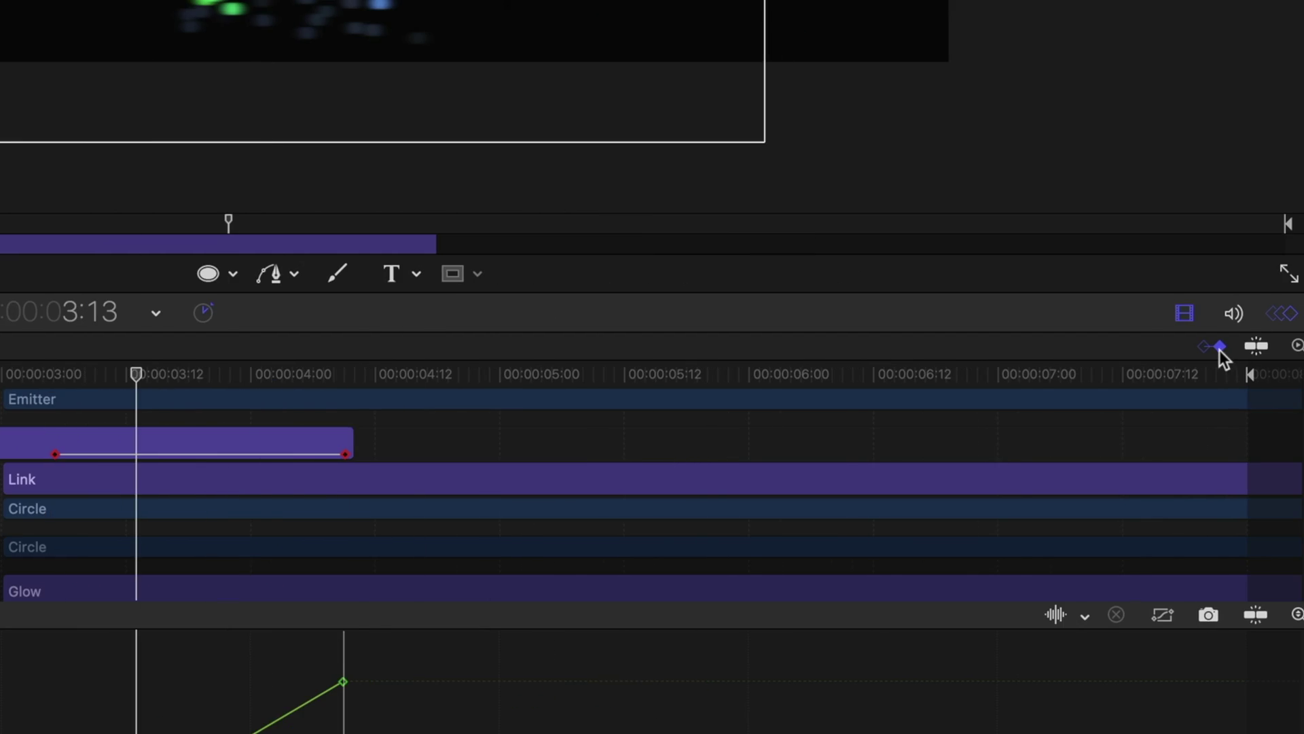
Move the copied blur's end keyframe to the emitter's first frame, ahead of its zero keyframe, and preview the burst.
{"action": "left_click", "coordinate": [1220, 351]}
{"action": "left_click", "coordinate": [1221, 349]}
{"action": "left_click_drag", "start_coordinate": [346, 454], "coordinate": [6, 461]}
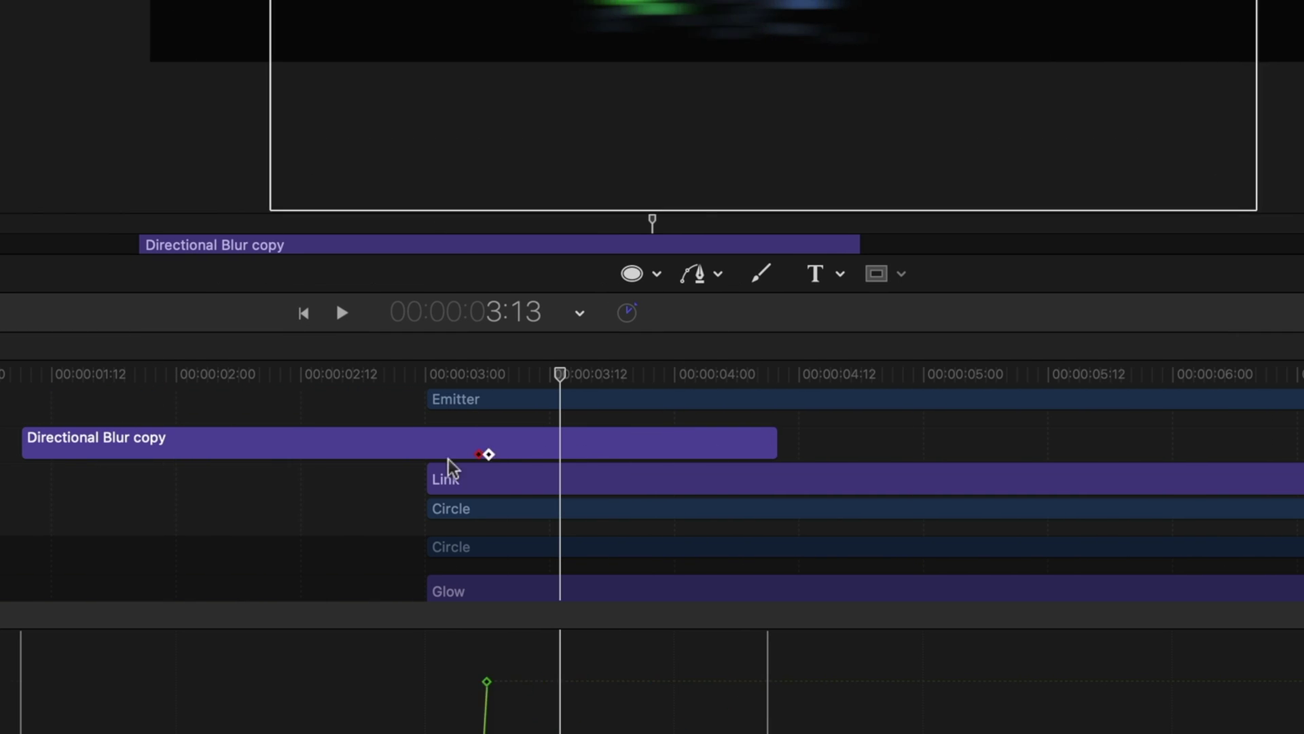
{"action": "left_click_drag", "start_coordinate": [430, 460], "coordinate": [420, 453]}
{"action": "key", "text": "space"}
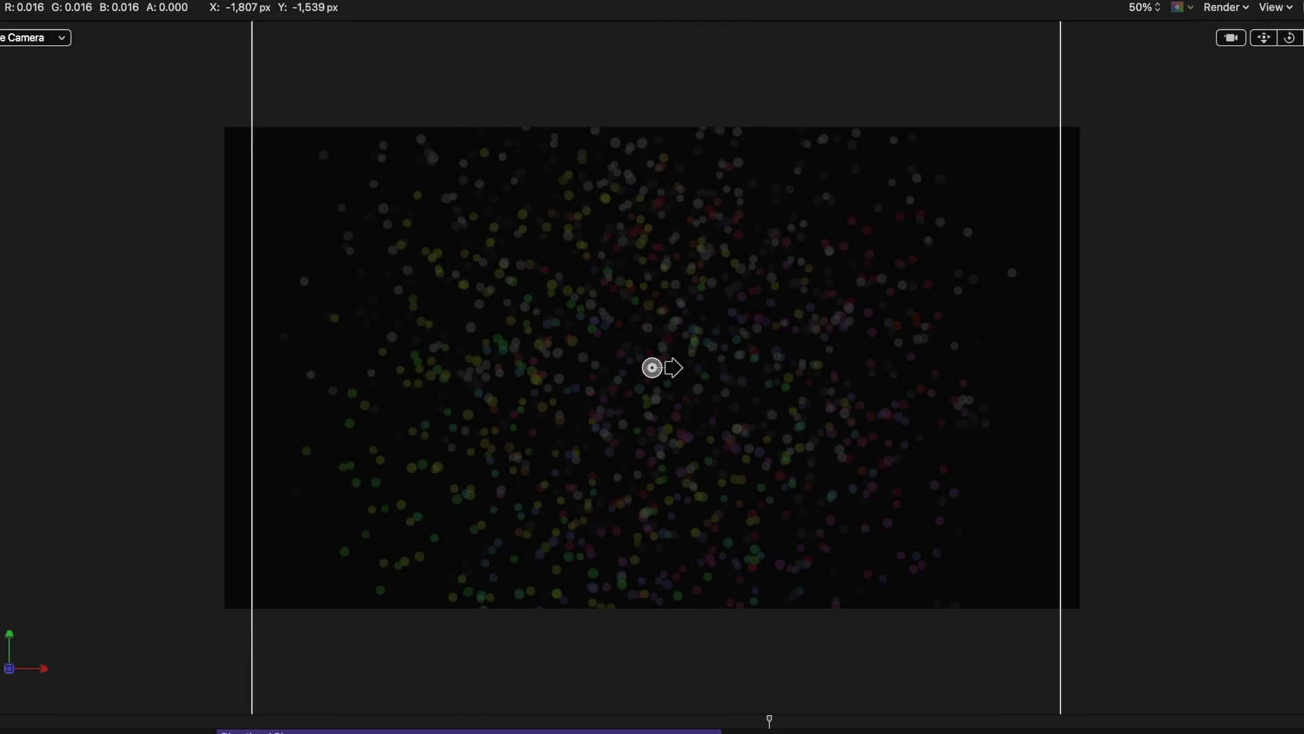
{"action": "left_click", "coordinate": [783, 528]}
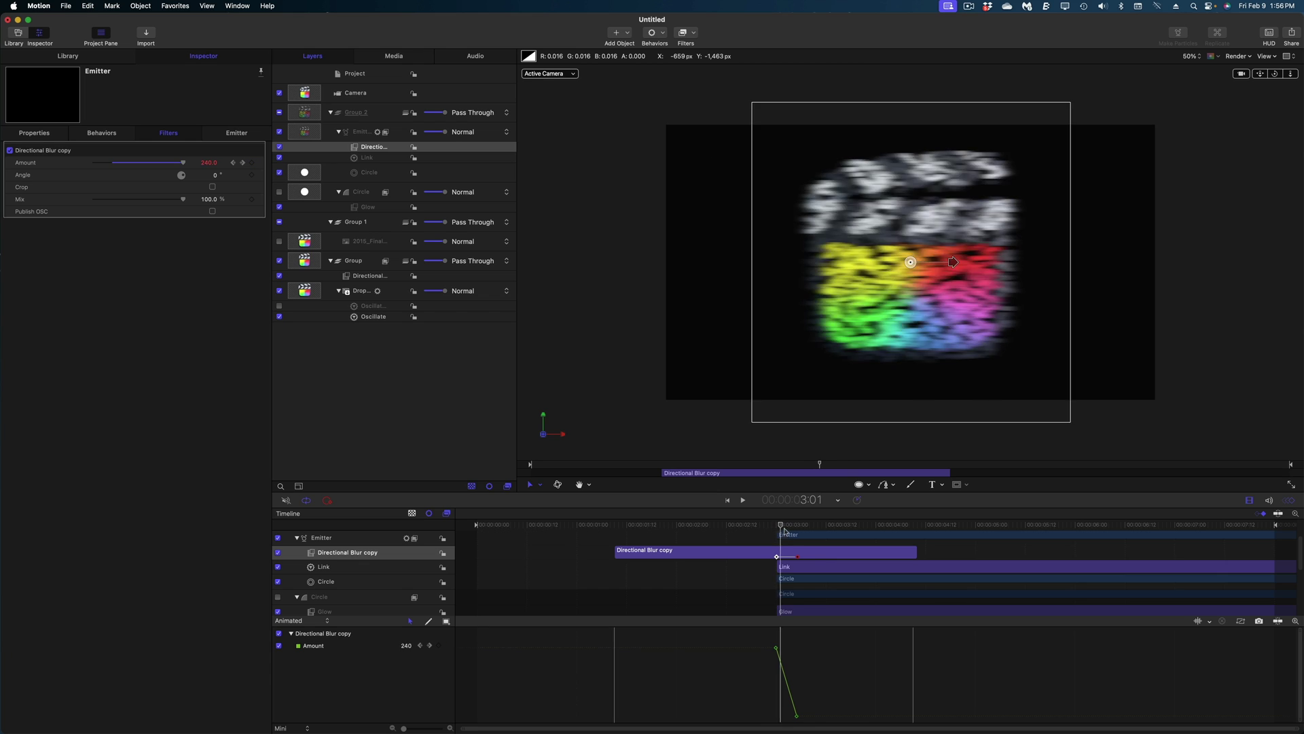
{"action": "left_click_drag", "start_coordinate": [783, 528], "coordinate": [855, 525]}
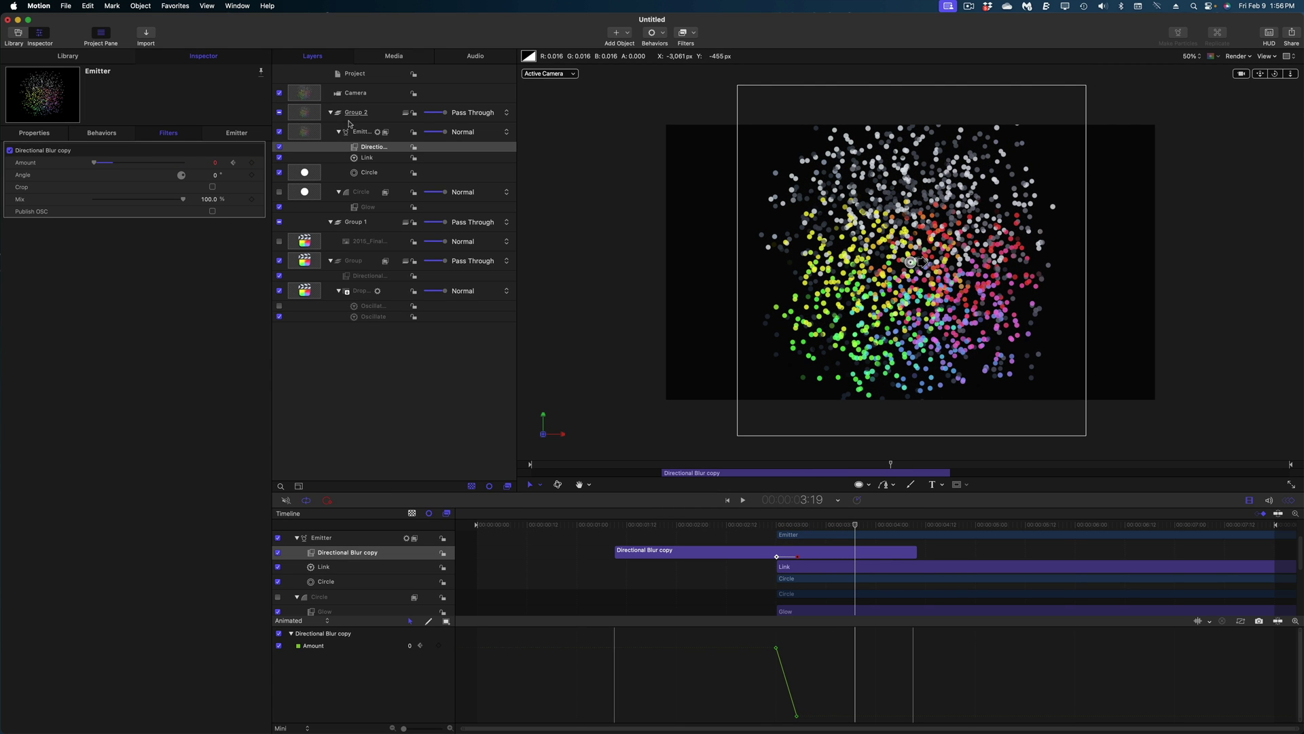
Add an Exponential parameter behavior to the Speed of the emitter's particle cell.
{"action": "left_click", "coordinate": [365, 132]}
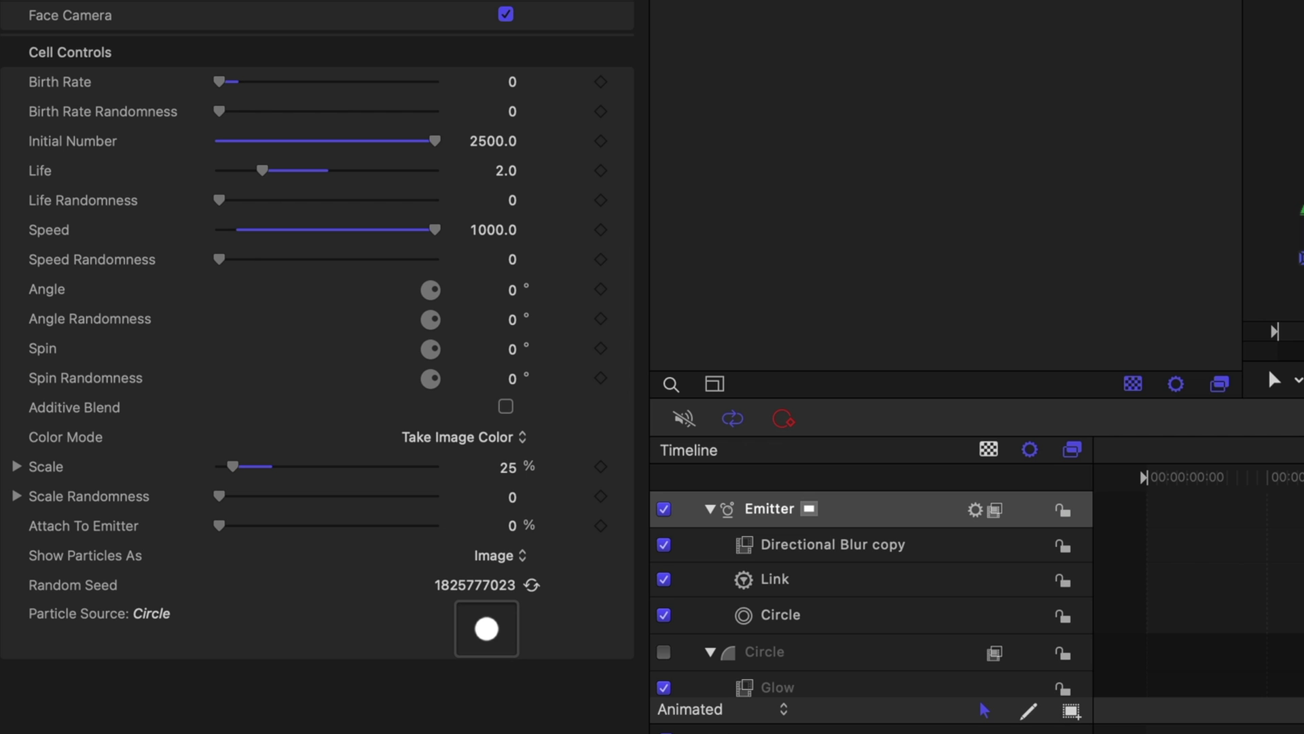
{"action": "left_click", "coordinate": [620, 232]}
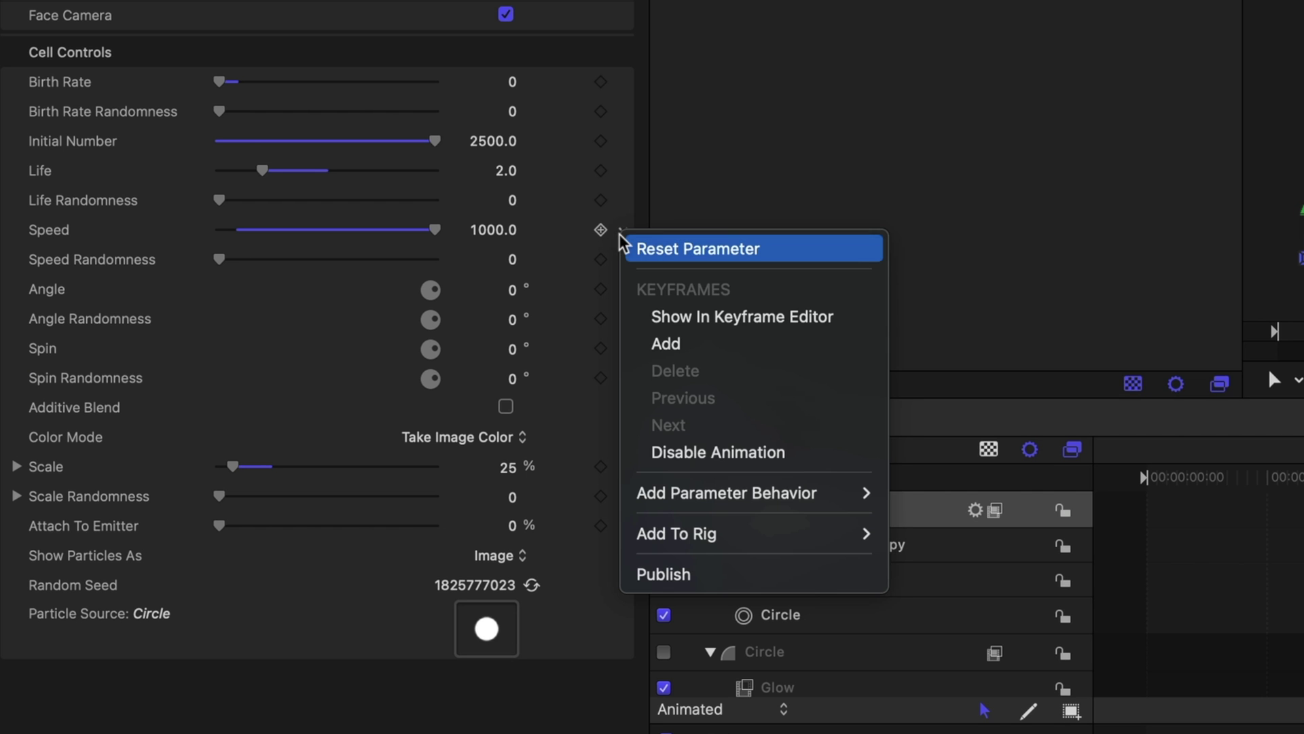
{"action": "mouse_move", "coordinate": [707, 495]}
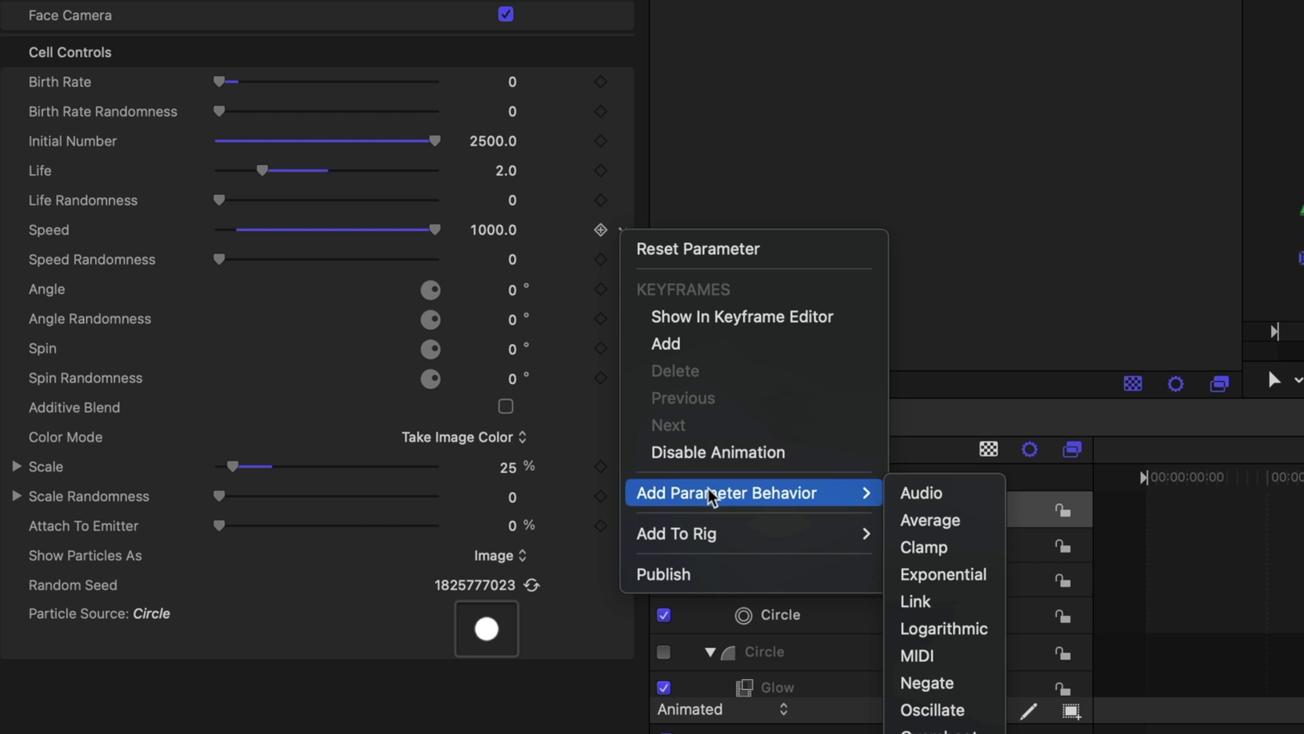
{"action": "left_click", "coordinate": [928, 572]}
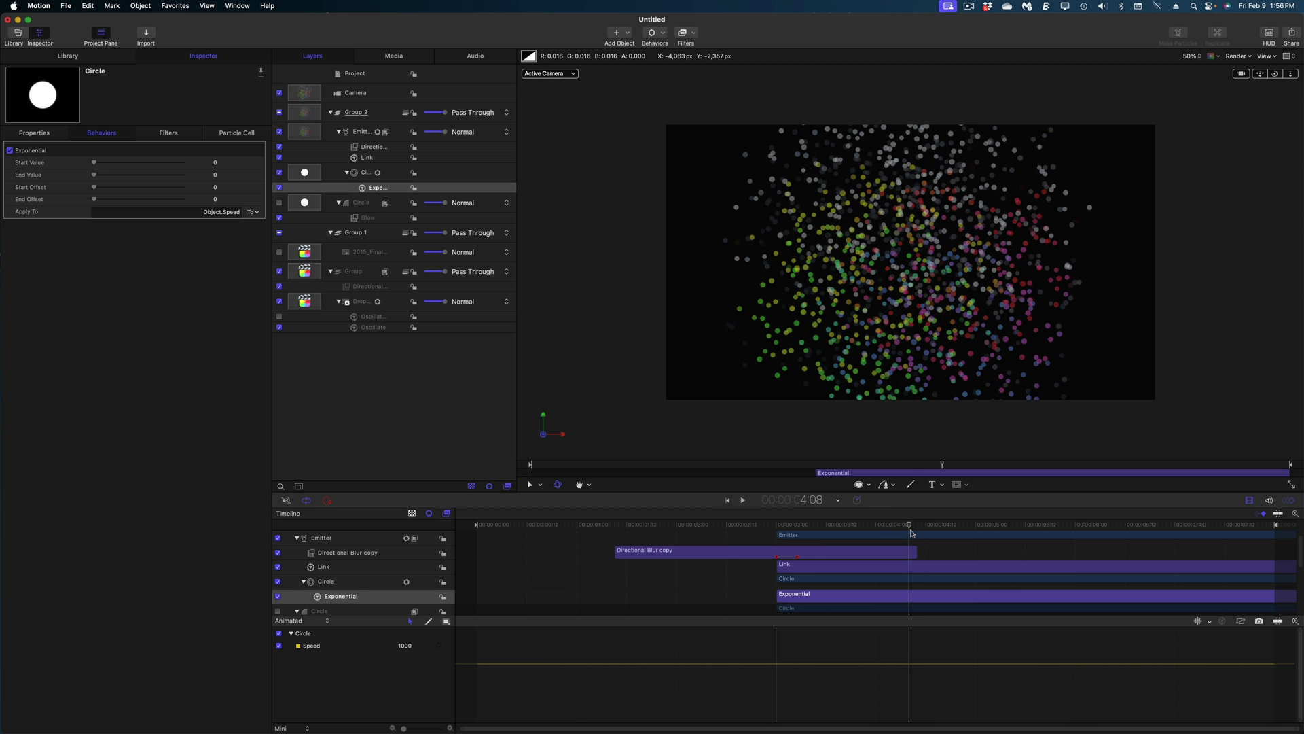
Trim the end of the Exponential behavior to 5:03, the point where the particles have died out.
{"action": "left_click_drag", "start_coordinate": [935, 532], "coordinate": [987, 530]}
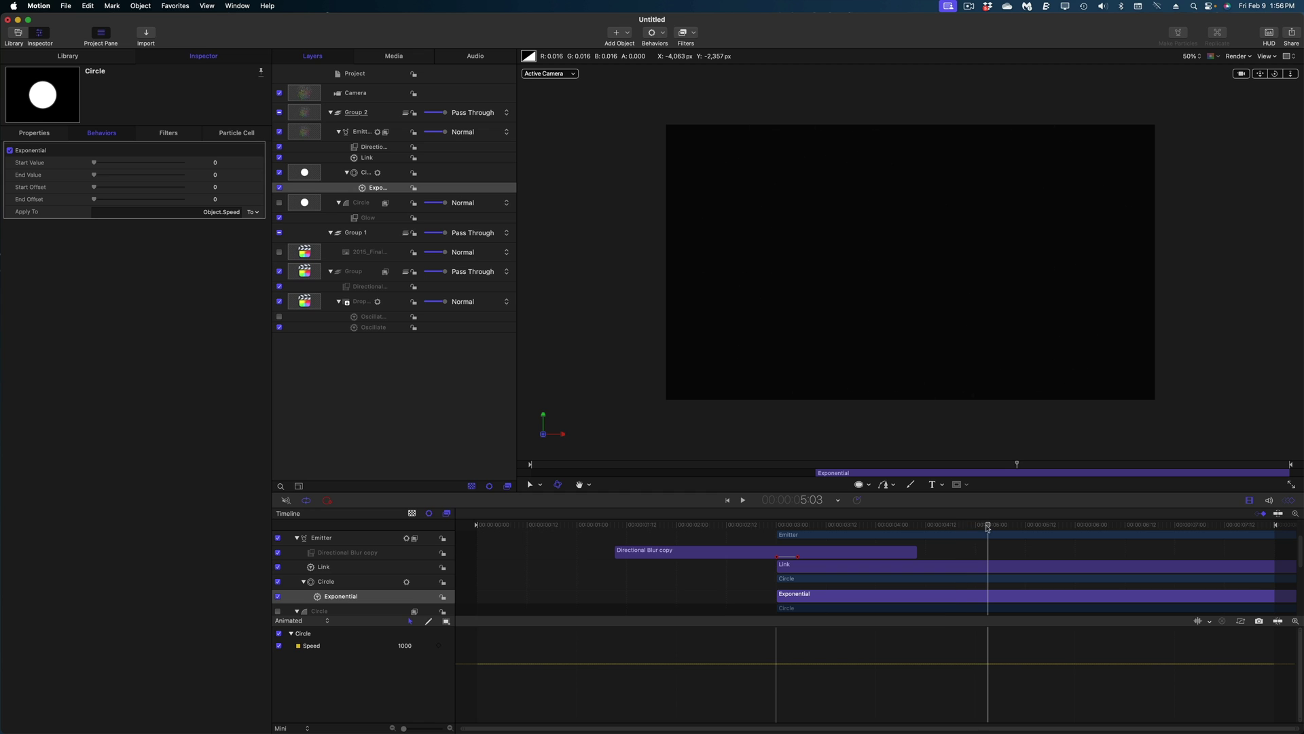
{"action": "key", "text": "o"}
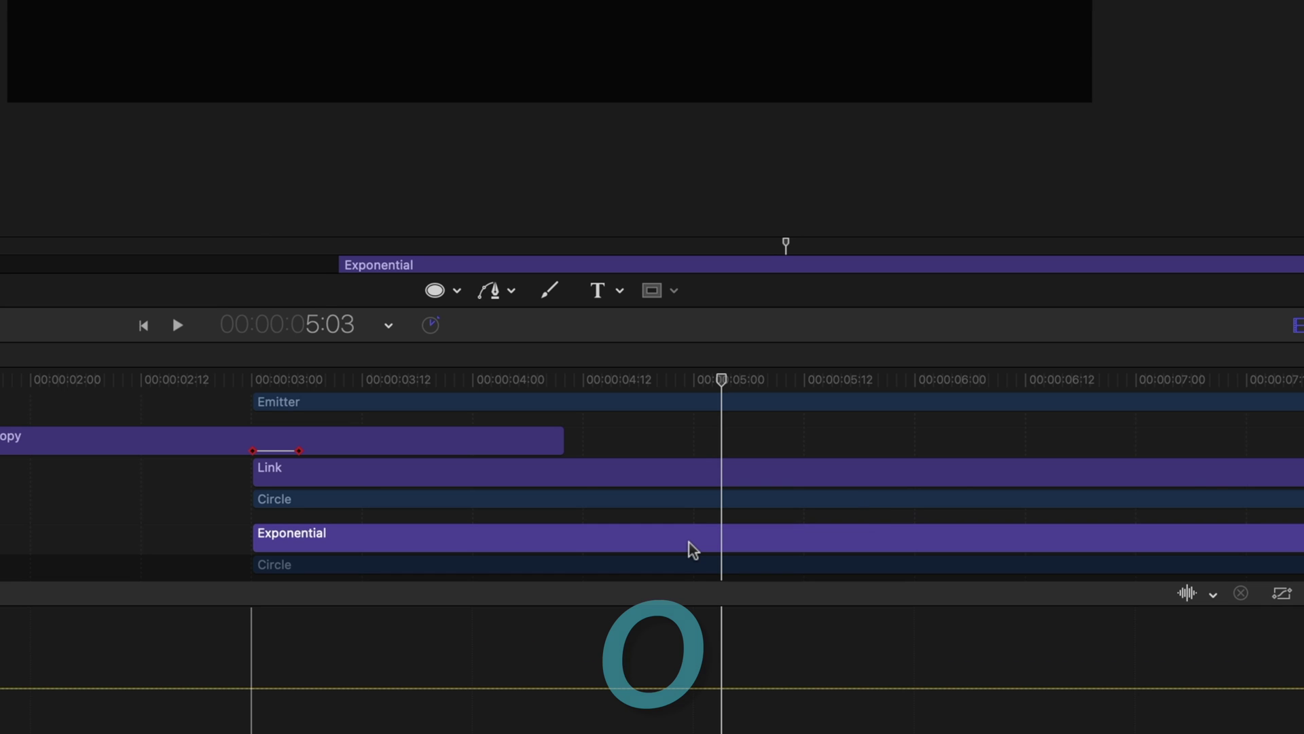
{"action": "key", "text": "o"}
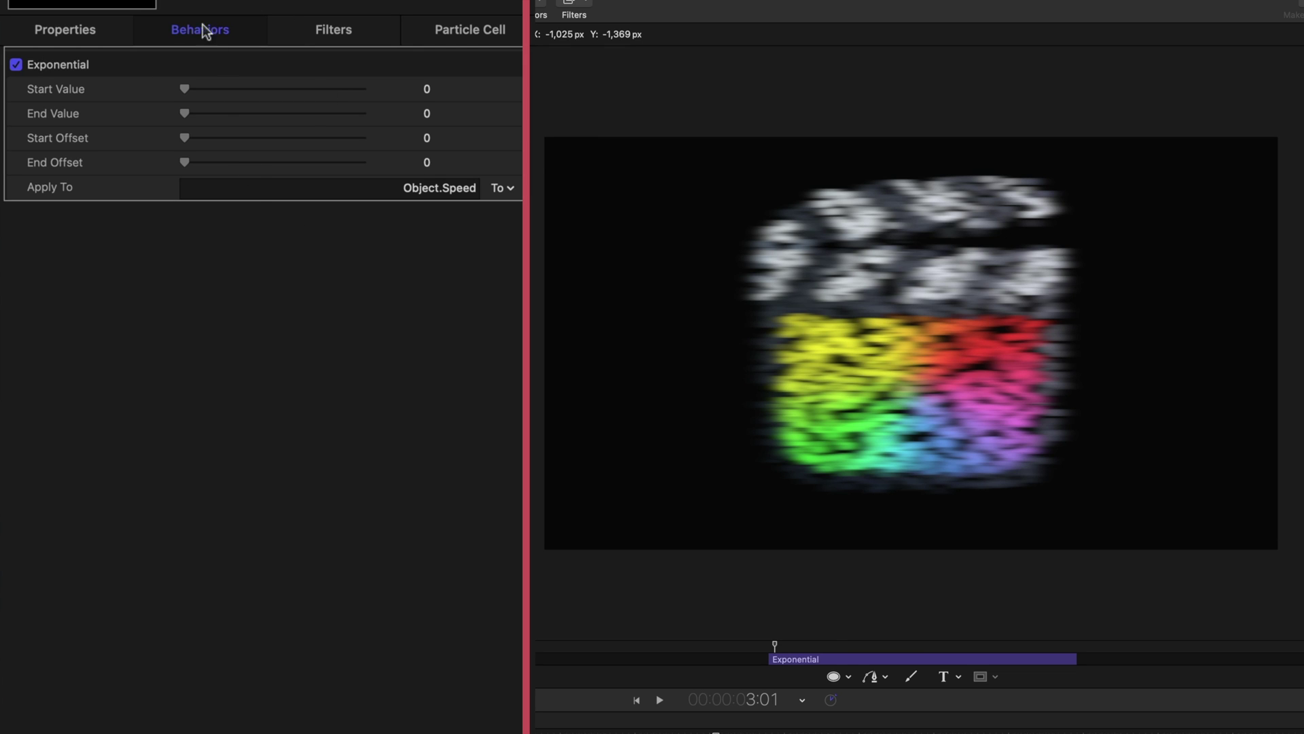
Set the Exponential behavior's Start Value to 1000, raise its End Offset beyond 28, and play back the burst.
{"action": "left_click_drag", "start_coordinate": [218, 90], "coordinate": [410, 111]}
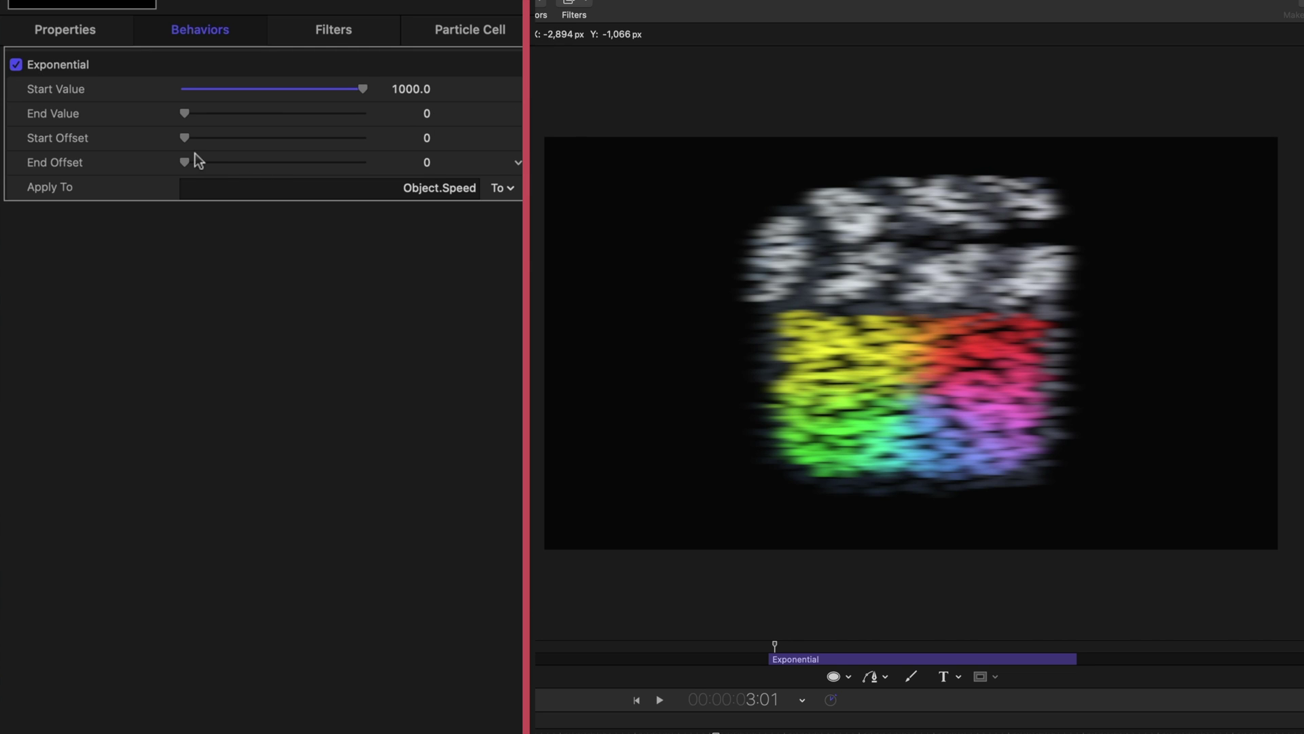
{"action": "left_click_drag", "start_coordinate": [210, 165], "coordinate": [229, 168]}
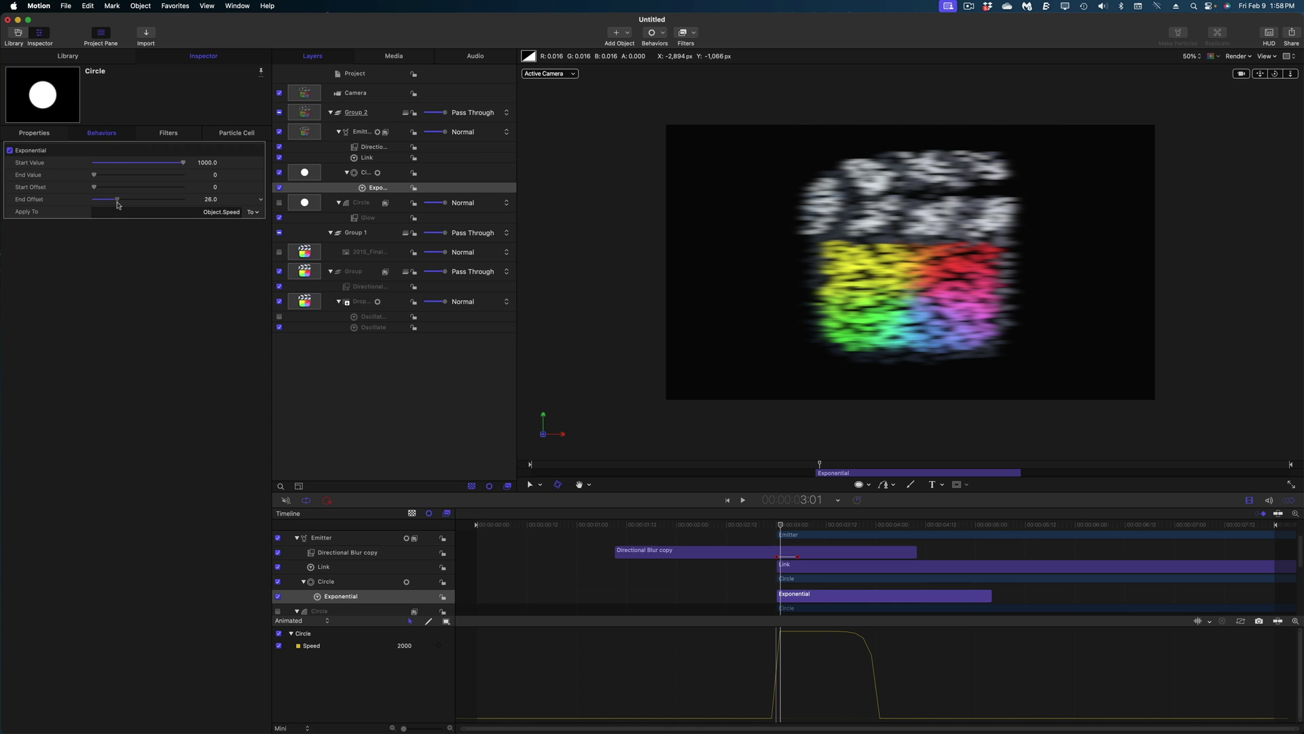
{"action": "left_click_drag", "start_coordinate": [118, 204], "coordinate": [131, 207]}
{"action": "key", "text": "space"}
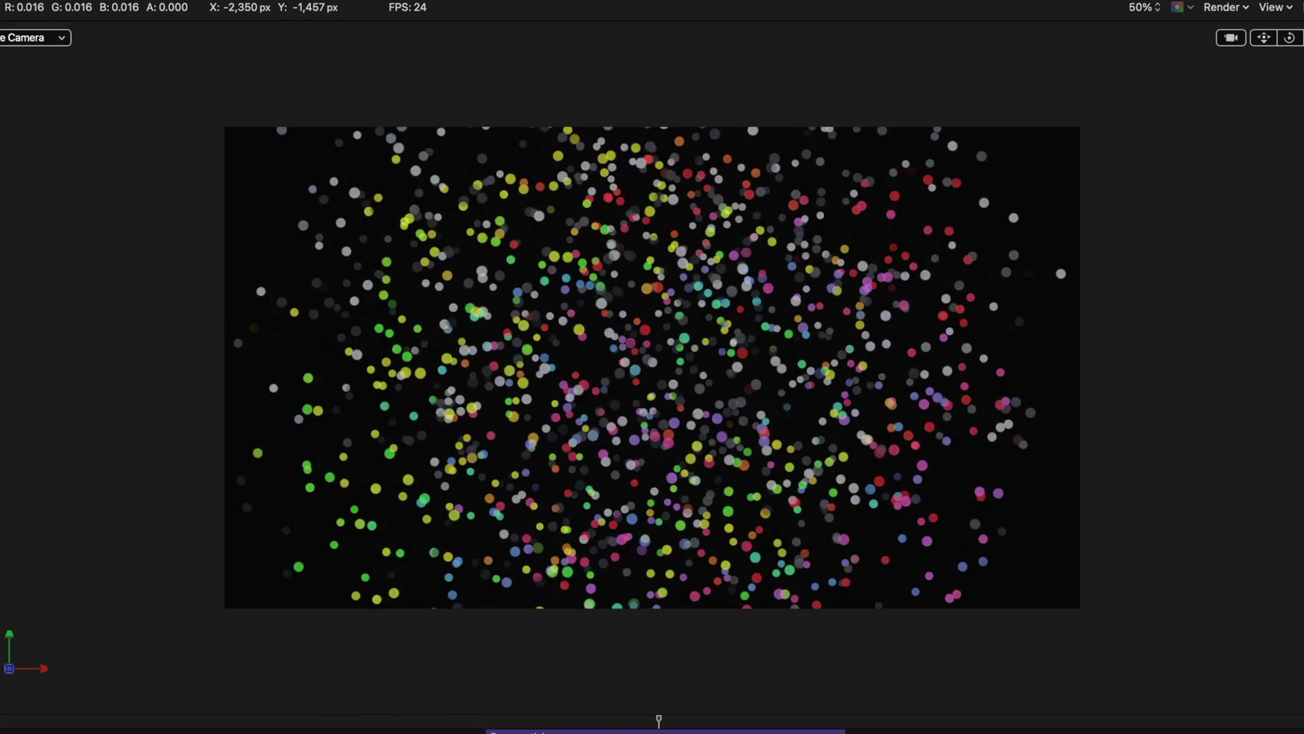
{"action": "key", "text": "space"}
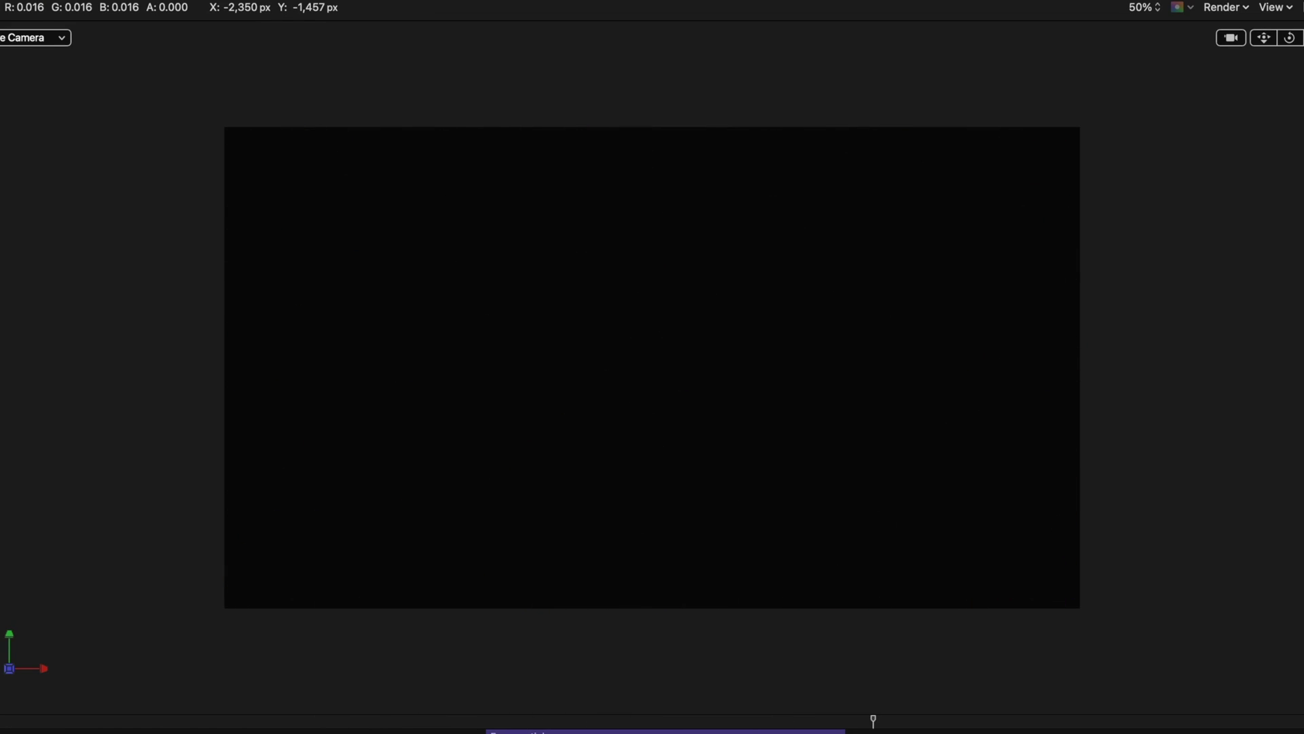
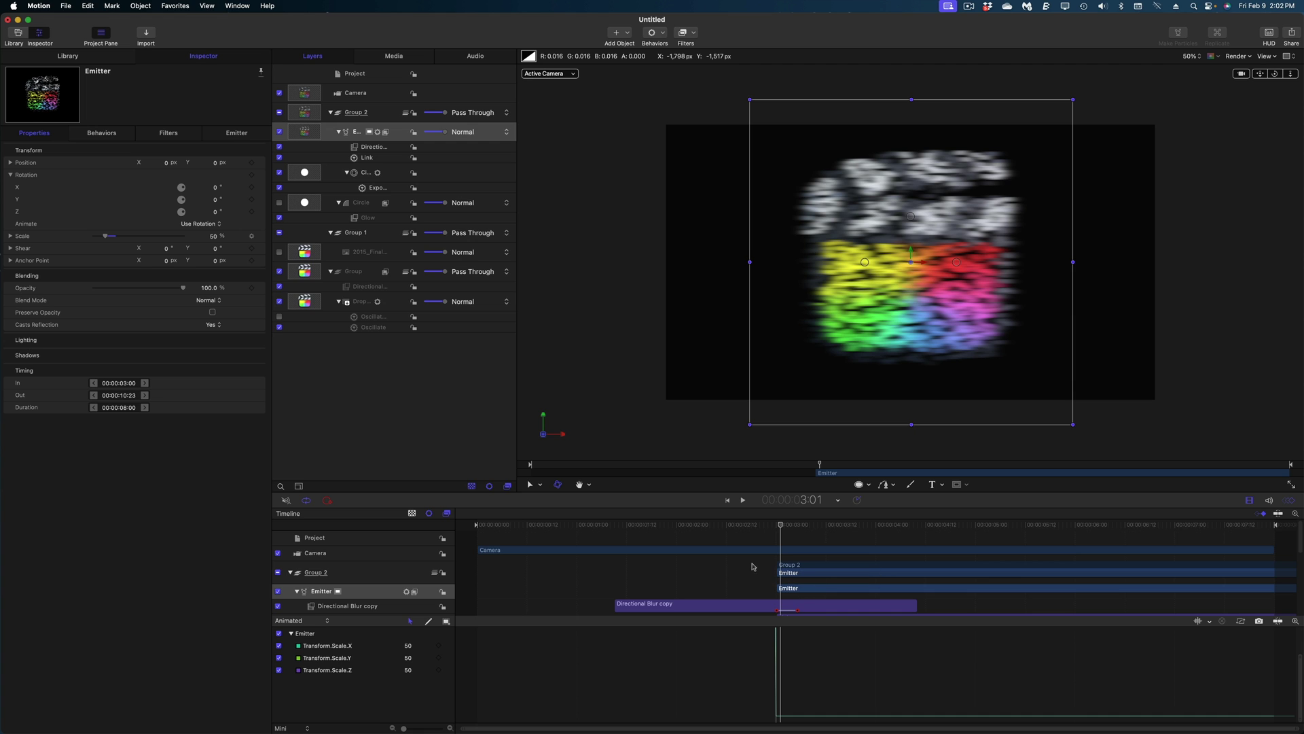
Extend the ends of the Drop Zone's Oscillate and Oscillate copy behaviors several frames past the emitter's start in the timeline.
{"action": "scroll", "coordinate": [731, 578], "scroll_direction": "down", "scroll_amount": 6}
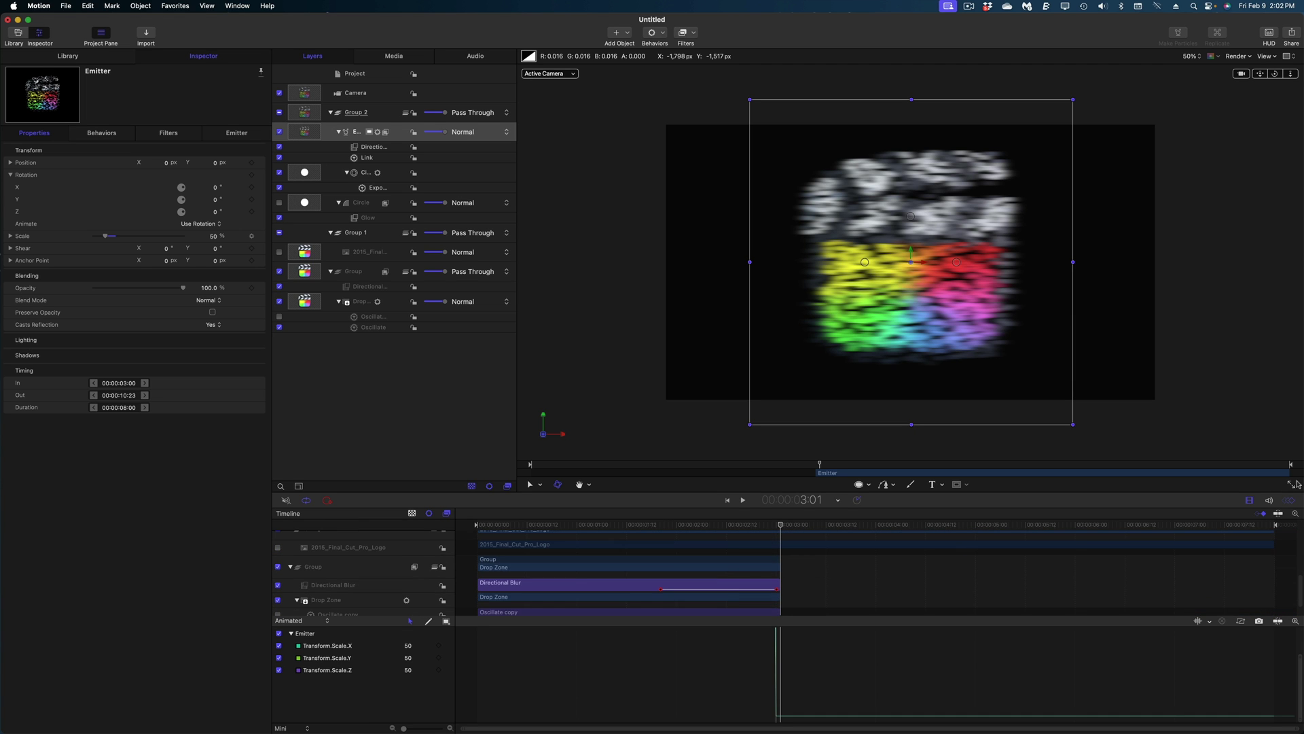
{"action": "left_click", "coordinate": [1287, 501]}
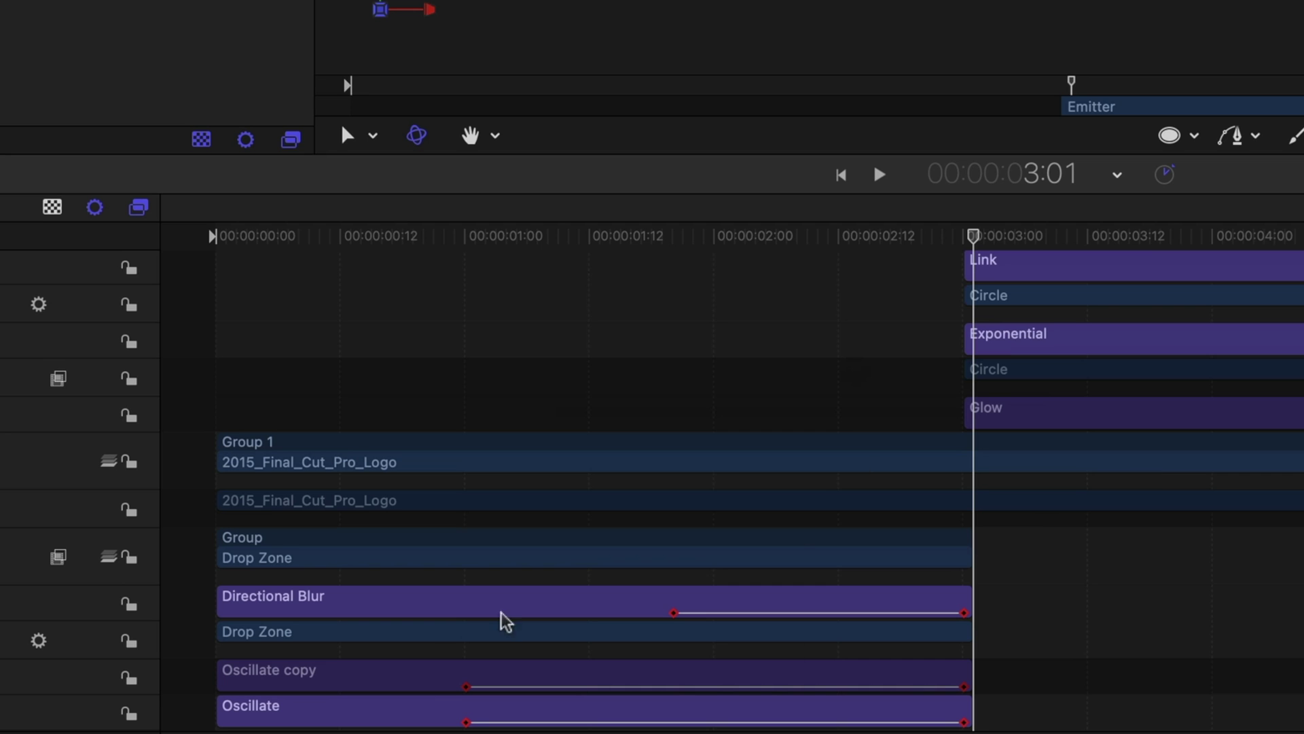
{"action": "mouse_move", "coordinate": [953, 235]}
{"action": "left_mouse_down"}
{"action": "mouse_move", "coordinate": [1081, 240]}
{"action": "mouse_move", "coordinate": [912, 239]}
{"action": "mouse_move", "coordinate": [1046, 250]}
{"action": "mouse_move", "coordinate": [952, 256]}
{"action": "left_mouse_up"}
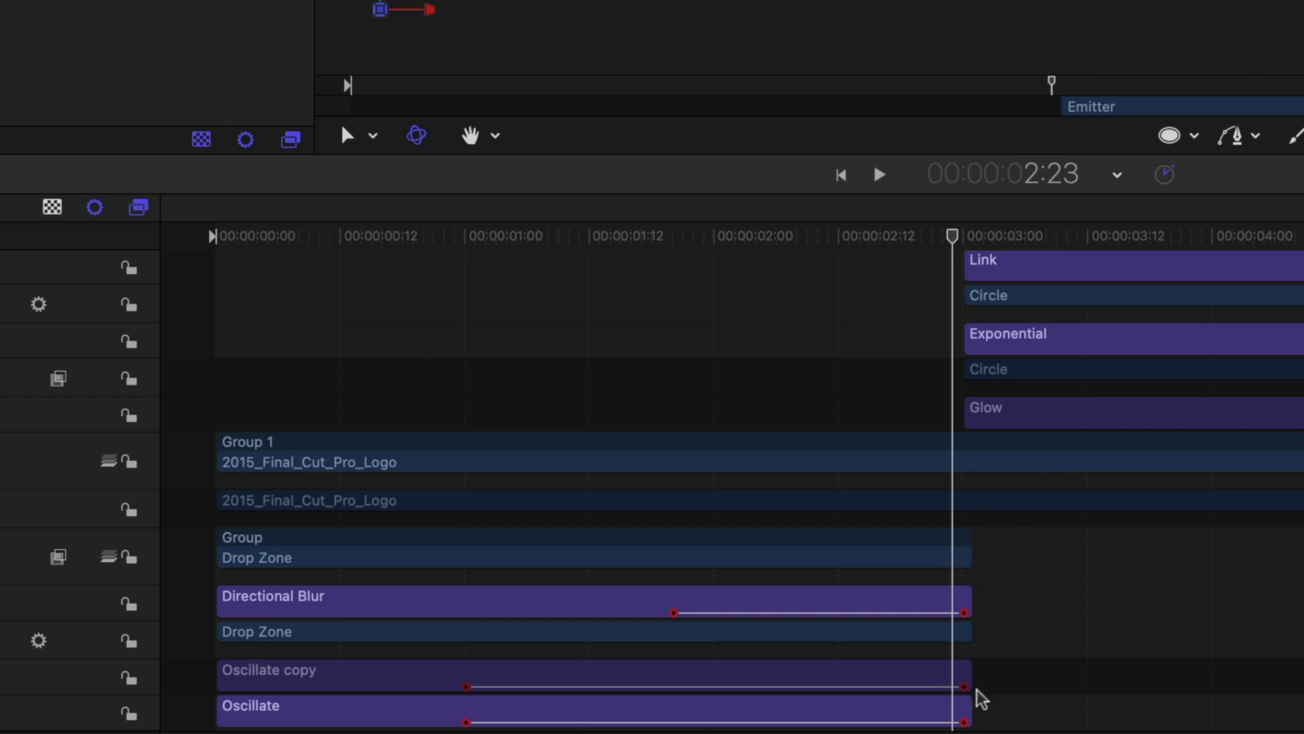
{"action": "left_click_drag", "start_coordinate": [965, 709], "coordinate": [1037, 710]}
{"action": "left_click_drag", "start_coordinate": [970, 671], "coordinate": [1039, 670]}
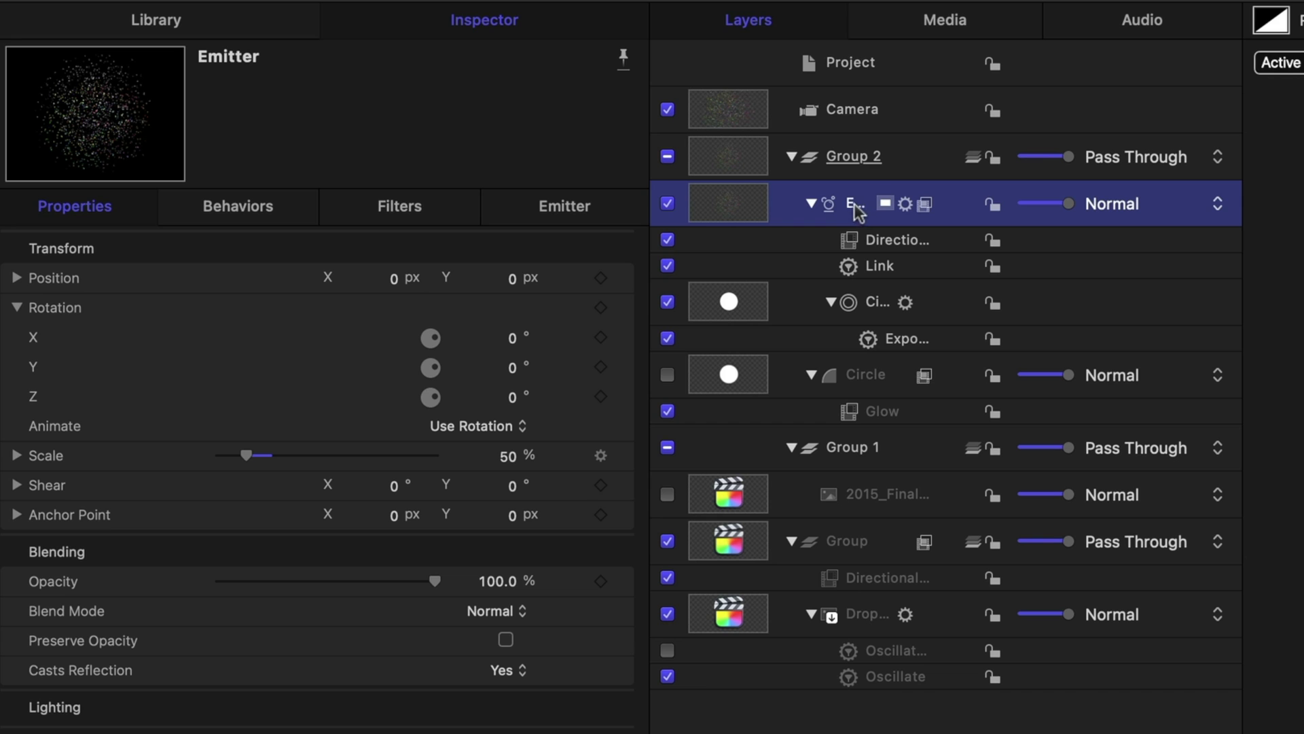
Add a Link behavior to the emitter's Rotation Y and set the Drop Zone as its source object.
{"action": "left_click", "coordinate": [621, 368]}
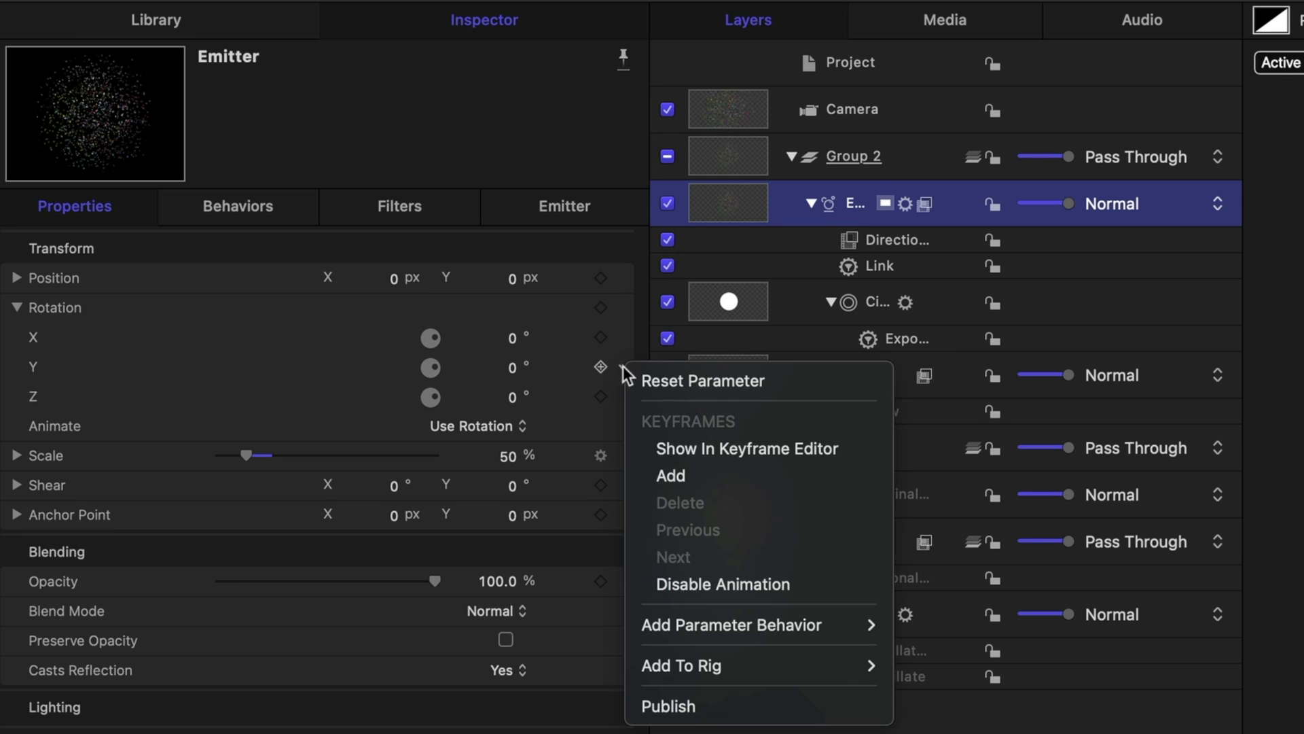
{"action": "mouse_move", "coordinate": [815, 625]}
{"action": "left_click", "coordinate": [937, 728]}
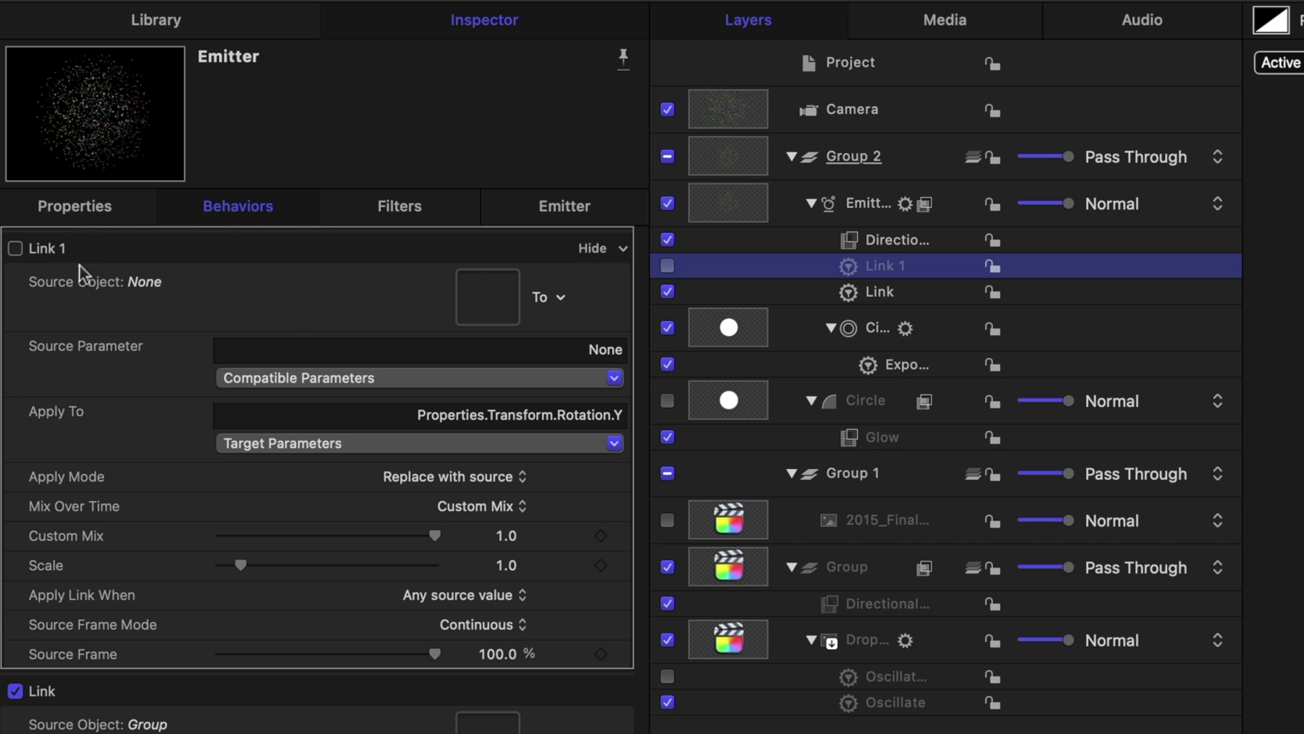
{"action": "left_click", "coordinate": [737, 652]}
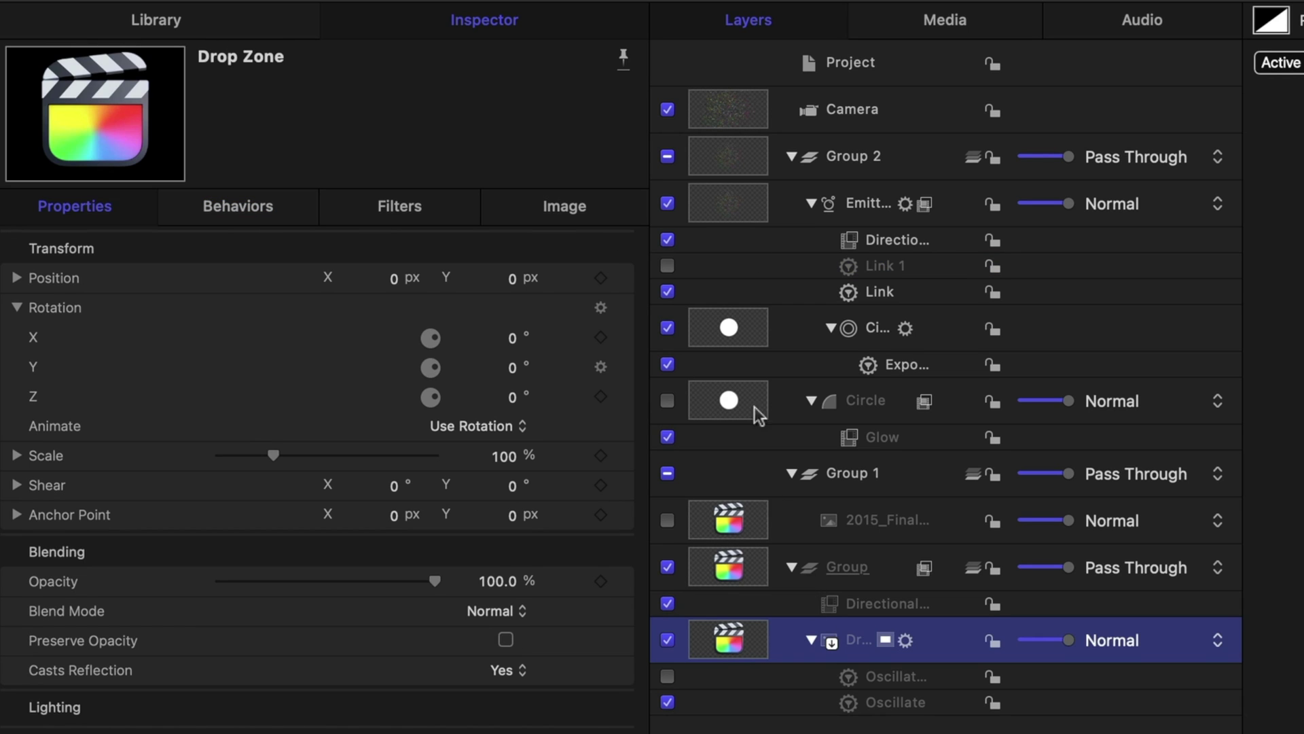
{"action": "left_click", "coordinate": [870, 270]}
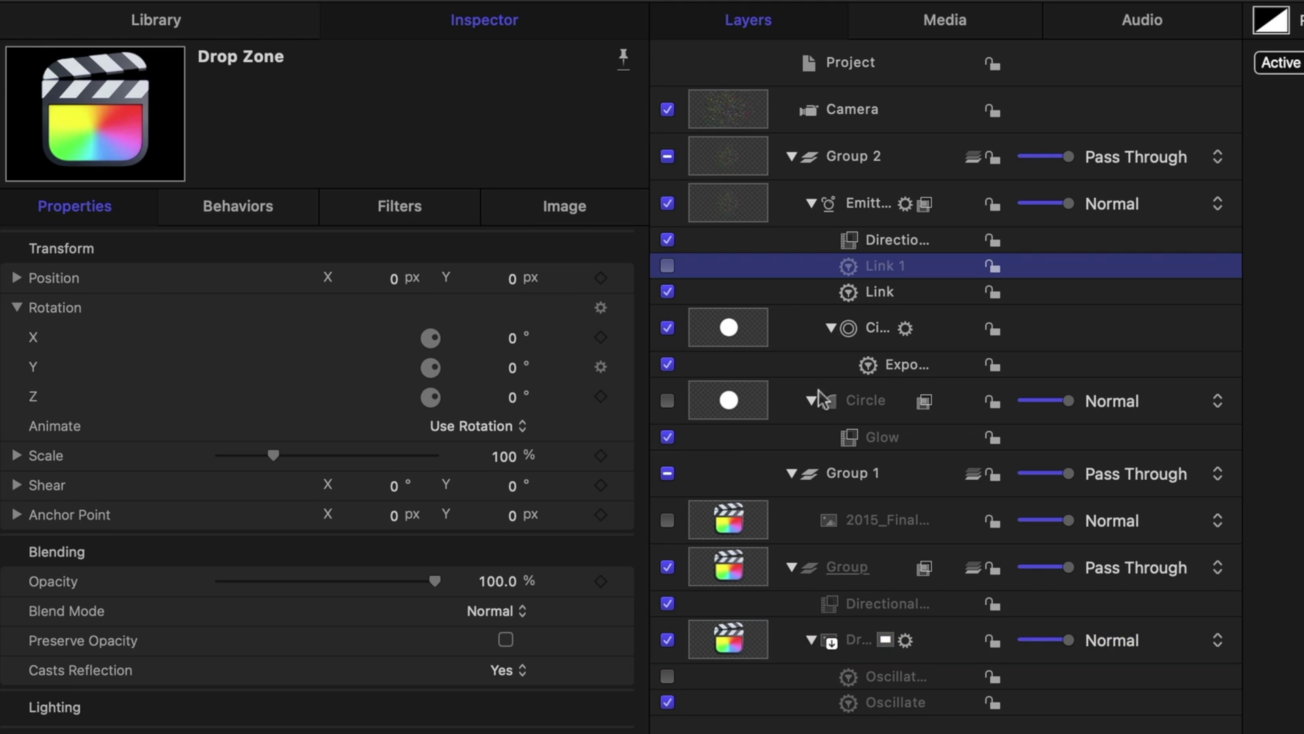
{"action": "left_click_drag", "start_coordinate": [728, 628], "coordinate": [484, 325]}
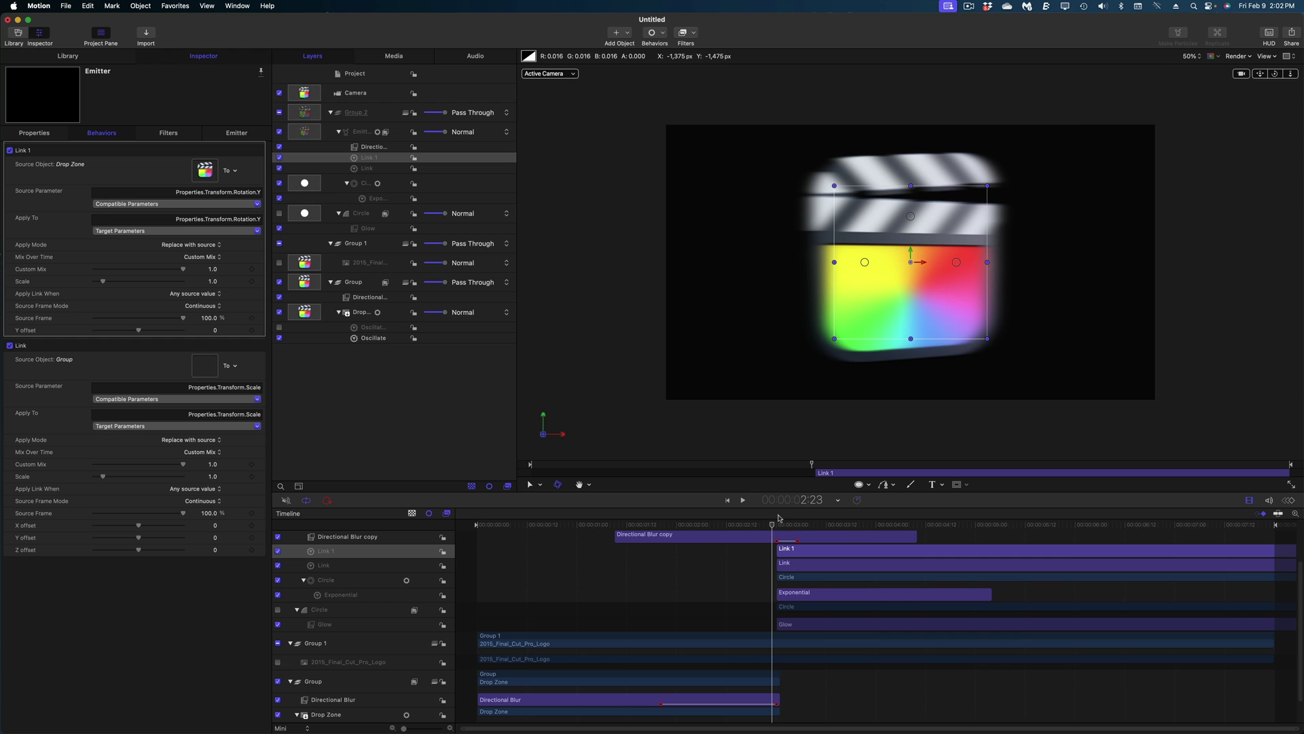
Go frame by frame around 3:00 to examine how the particles' rotation matches the logo's at the handover.
{"action": "key", "text": "Right"}
{"action": "key", "text": "Right"}
{"action": "key", "text": "Right"}
{"action": "key", "text": "Right"}
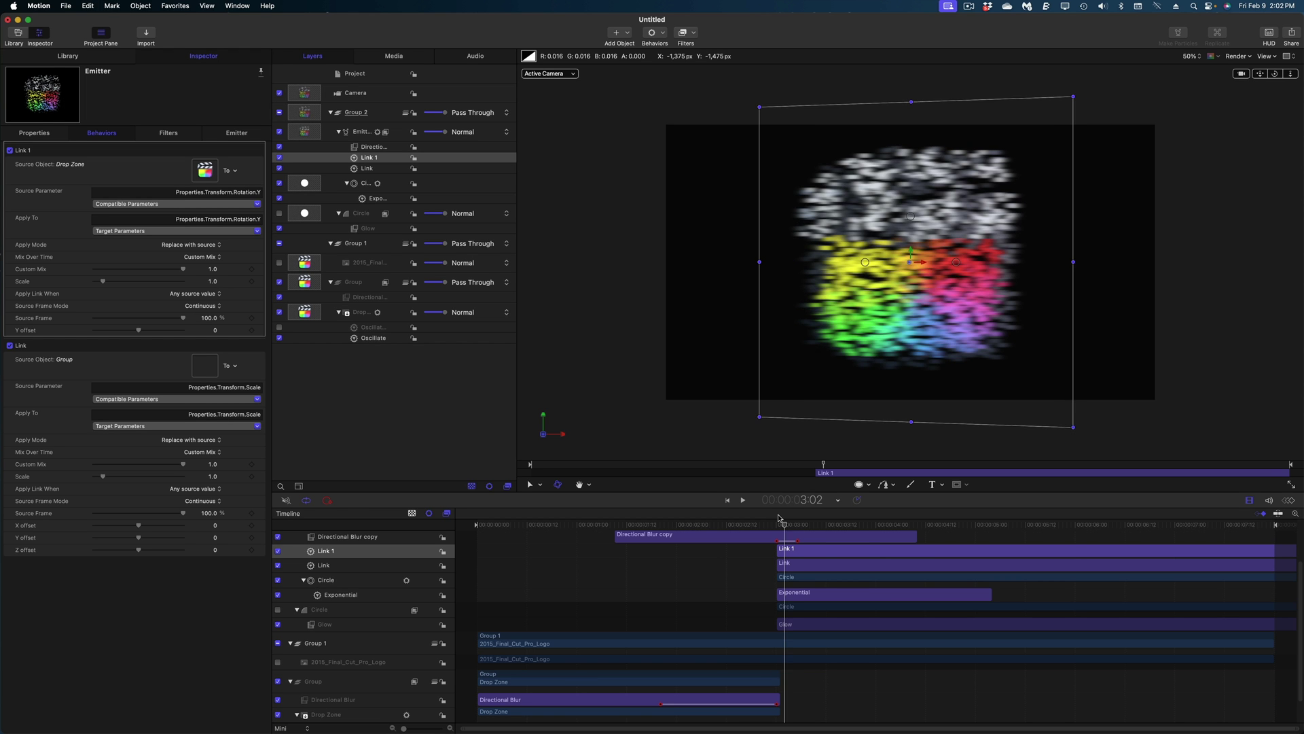
{"action": "key", "text": "Right"}
{"action": "key", "text": "Right"}
{"action": "key", "text": "Right"}
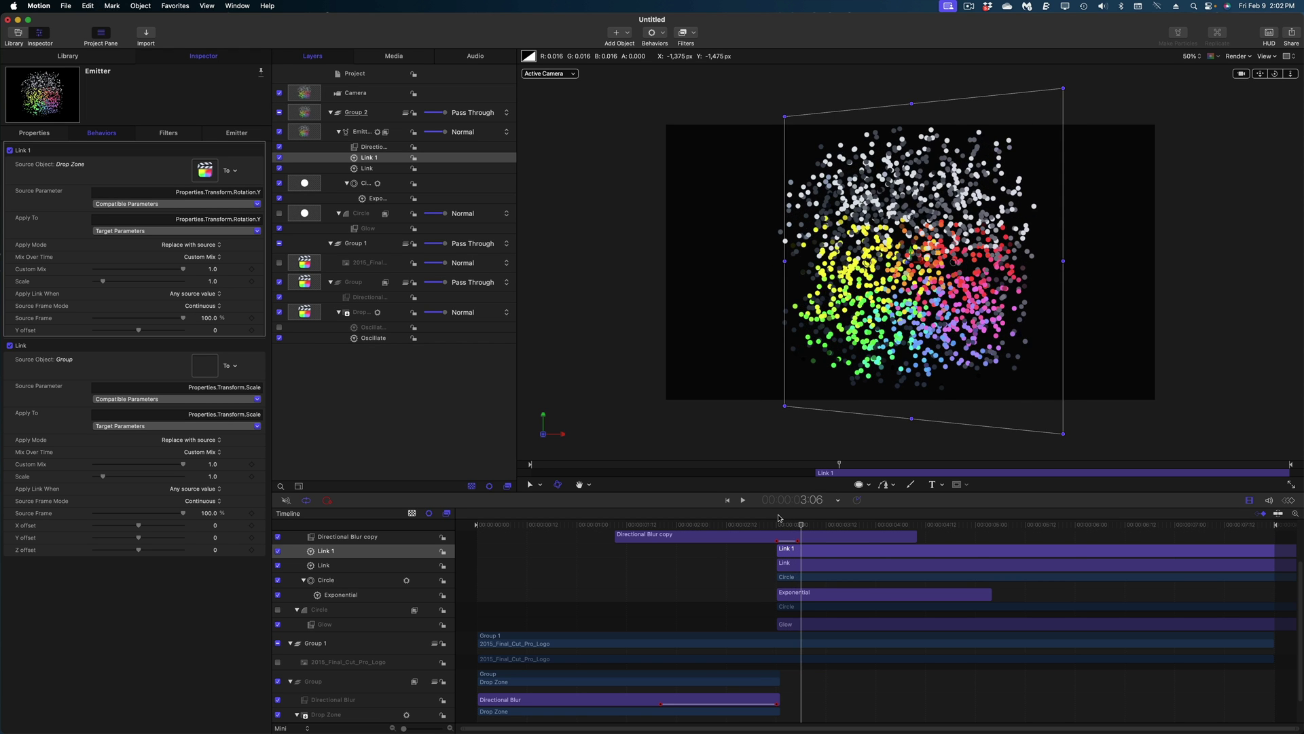
{"action": "key", "text": "Left"}
{"action": "key", "text": "Left"}
{"action": "key", "text": "Left"}
{"action": "key", "text": "Left"}
{"action": "key", "text": "Left"}
{"action": "key", "text": "Left"}
{"action": "key", "text": "Left"}
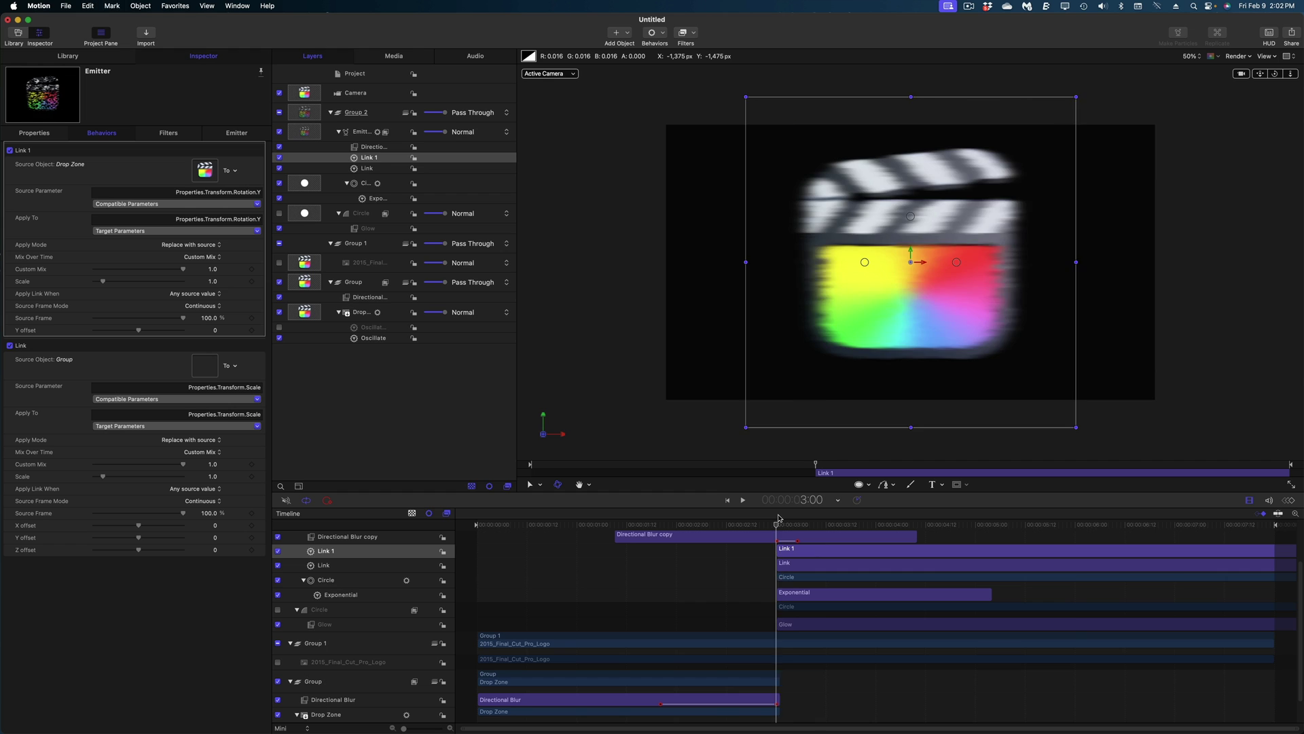
{"action": "key", "text": "Right"}
{"action": "key", "text": "Left"}
{"action": "key", "text": "Right"}
{"action": "key", "text": "Right"}
{"action": "key", "text": "Left"}
{"action": "key", "text": "Right"}
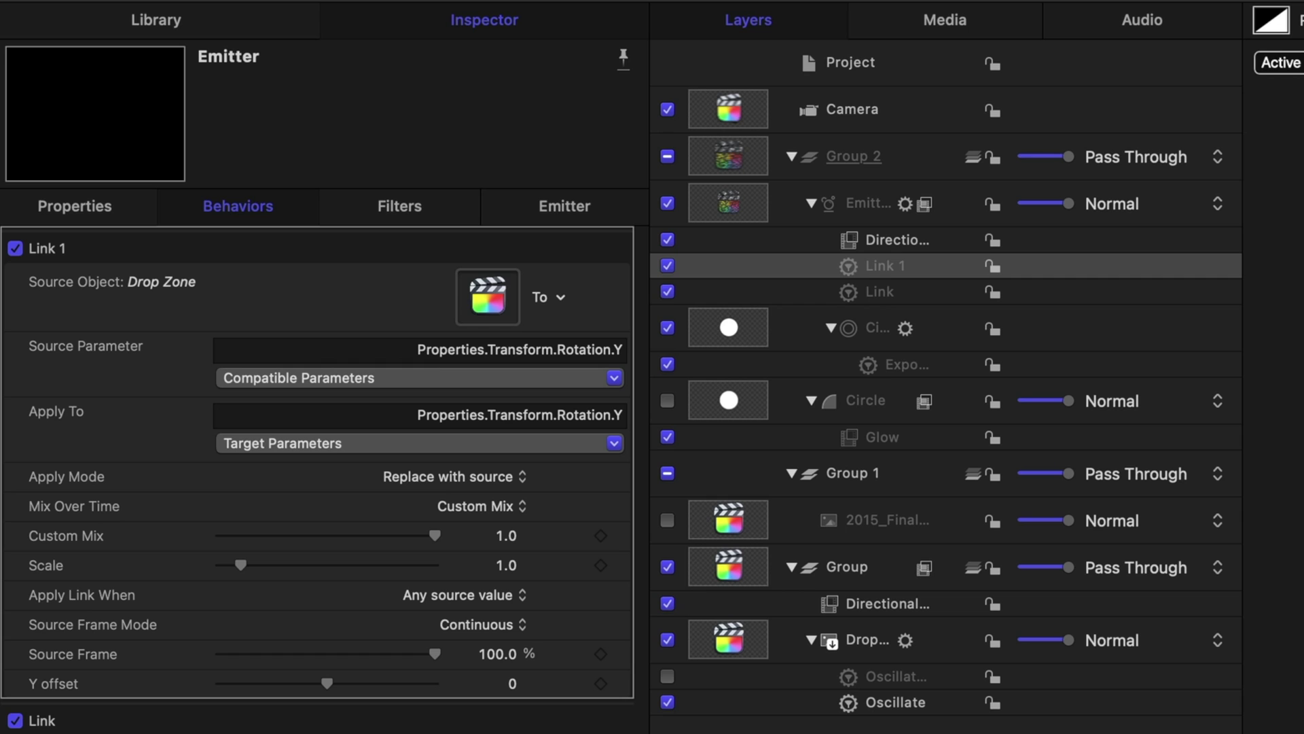
Enable the Drop Zone's Oscillate copy behavior on Rotation Z and disable the original Oscillate.
{"action": "left_click", "coordinate": [878, 681]}
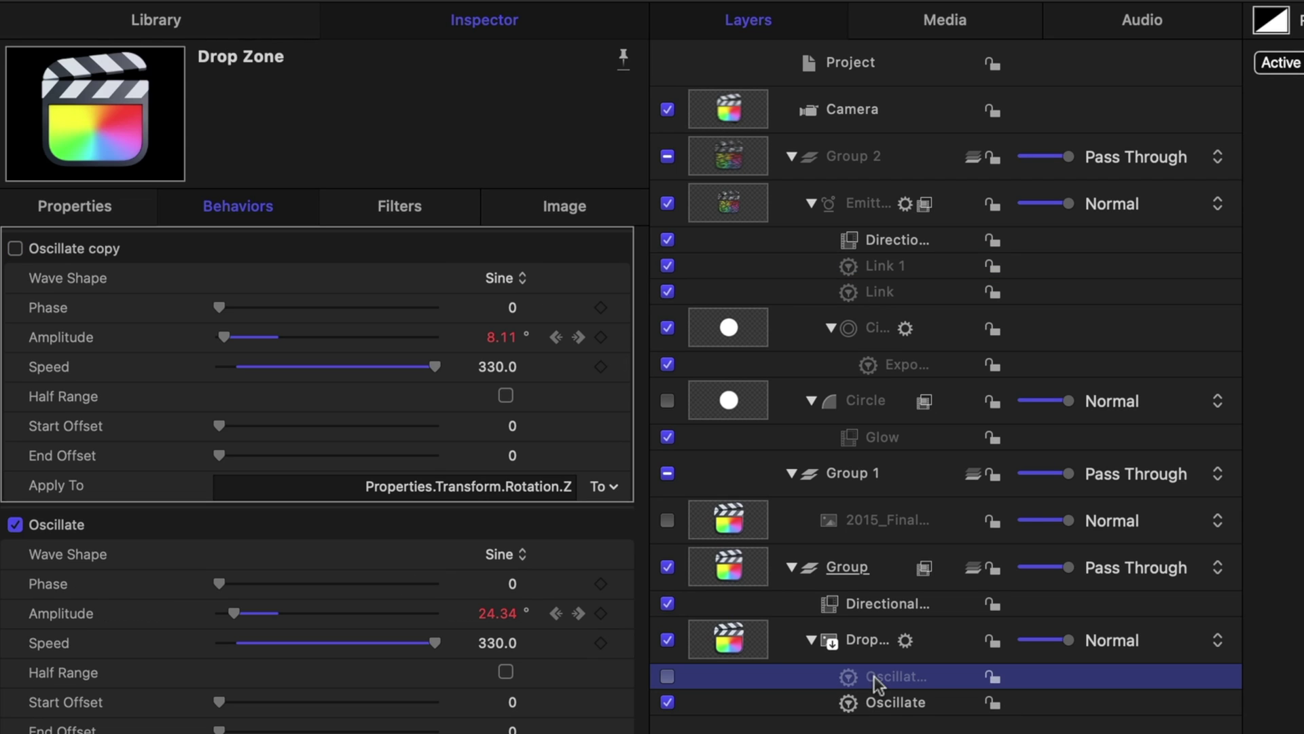
{"action": "left_click", "coordinate": [667, 676]}
{"action": "left_click", "coordinate": [667, 703]}
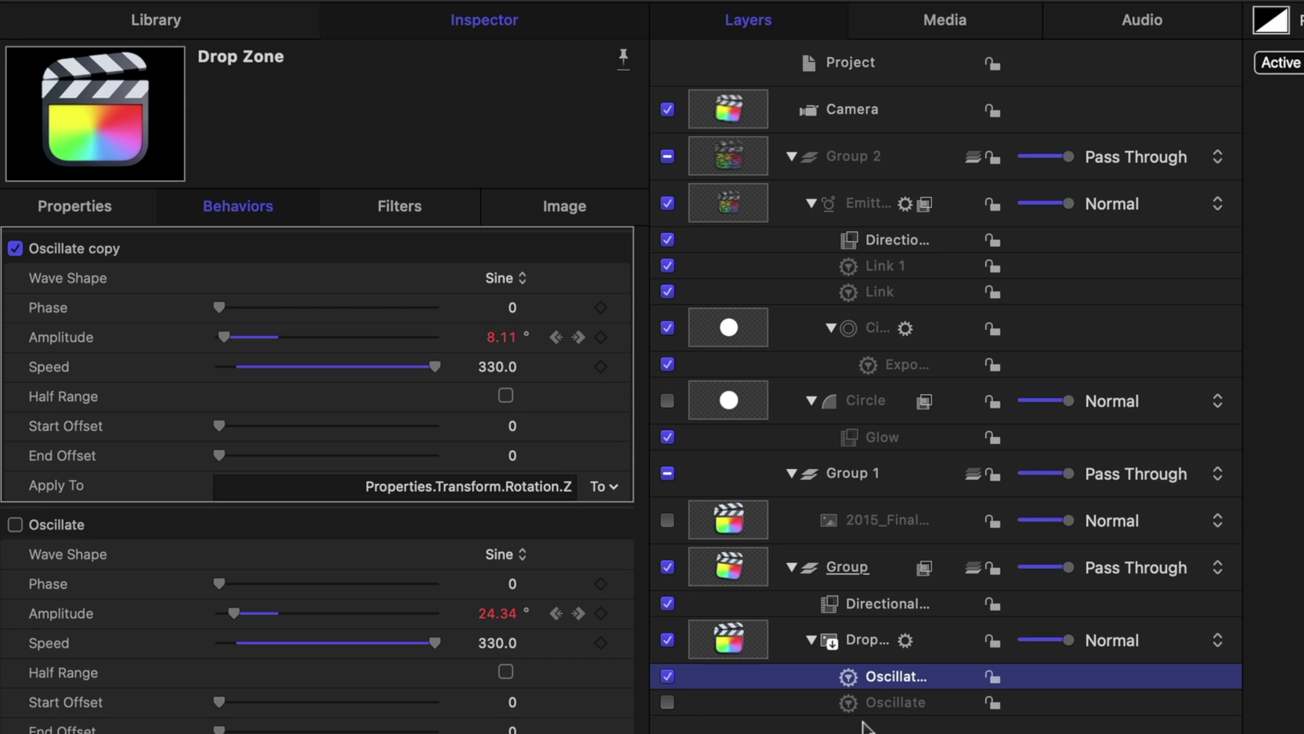
Add a Link behavior to the emitter's Rotation Z with the Drop Zone as its source, and preview the handover.
{"action": "left_click", "coordinate": [875, 211]}
{"action": "left_click", "coordinate": [623, 396]}
{"action": "mouse_move", "coordinate": [668, 659]}
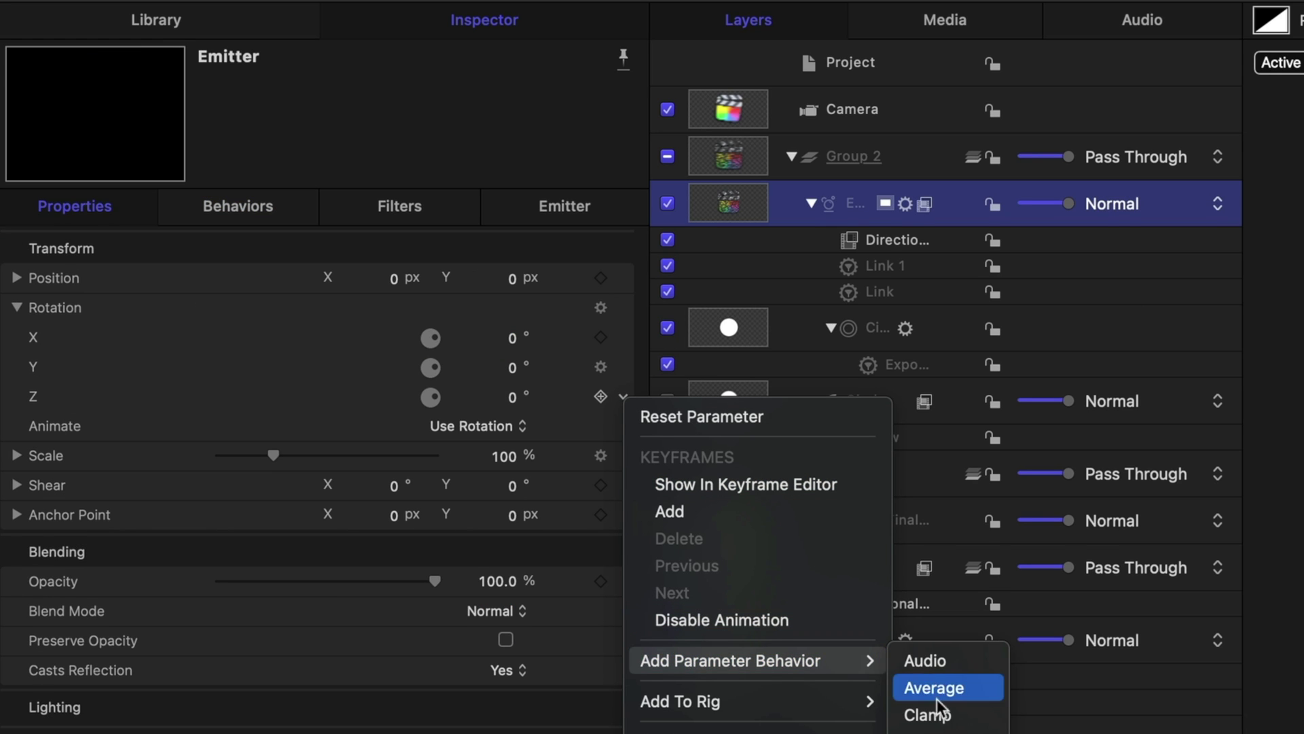
{"action": "left_click", "coordinate": [943, 312]}
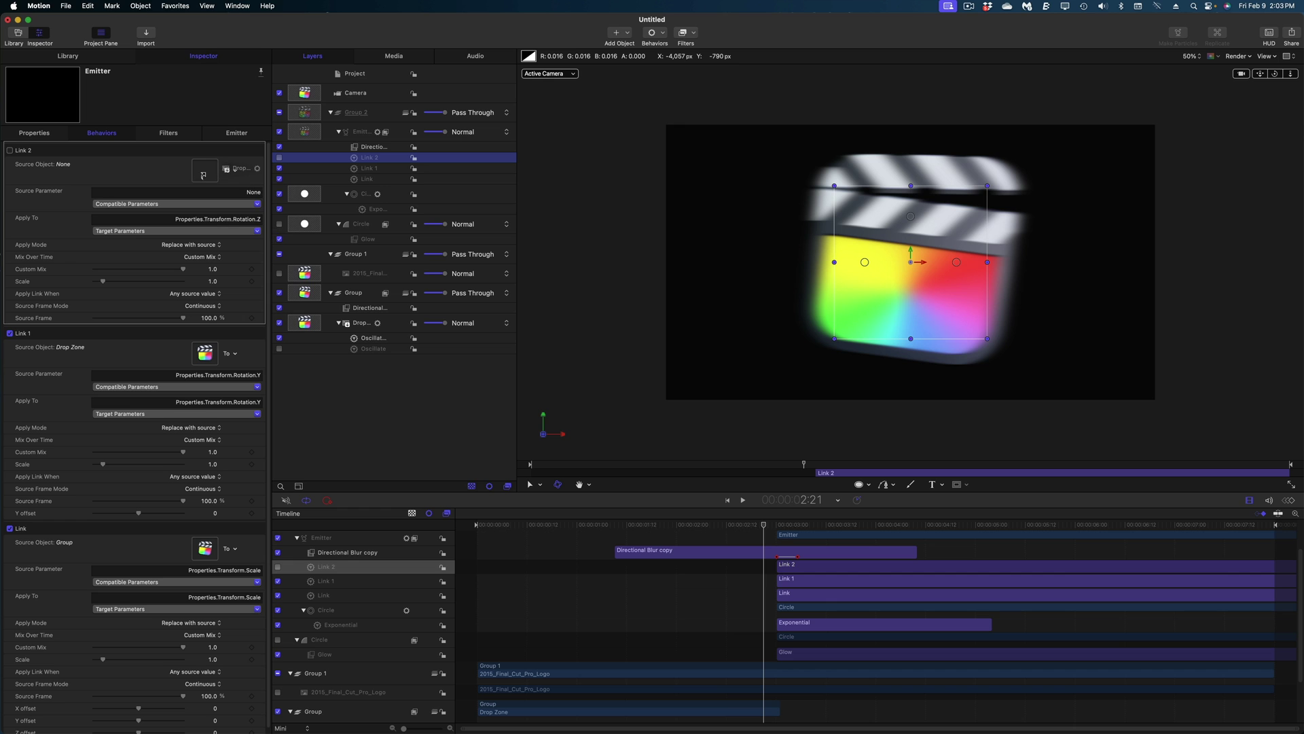
{"action": "left_click_drag", "start_coordinate": [203, 175], "coordinate": [206, 175]}
{"action": "left_click_drag", "start_coordinate": [763, 524], "coordinate": [801, 539]}
{"action": "key", "text": "space"}
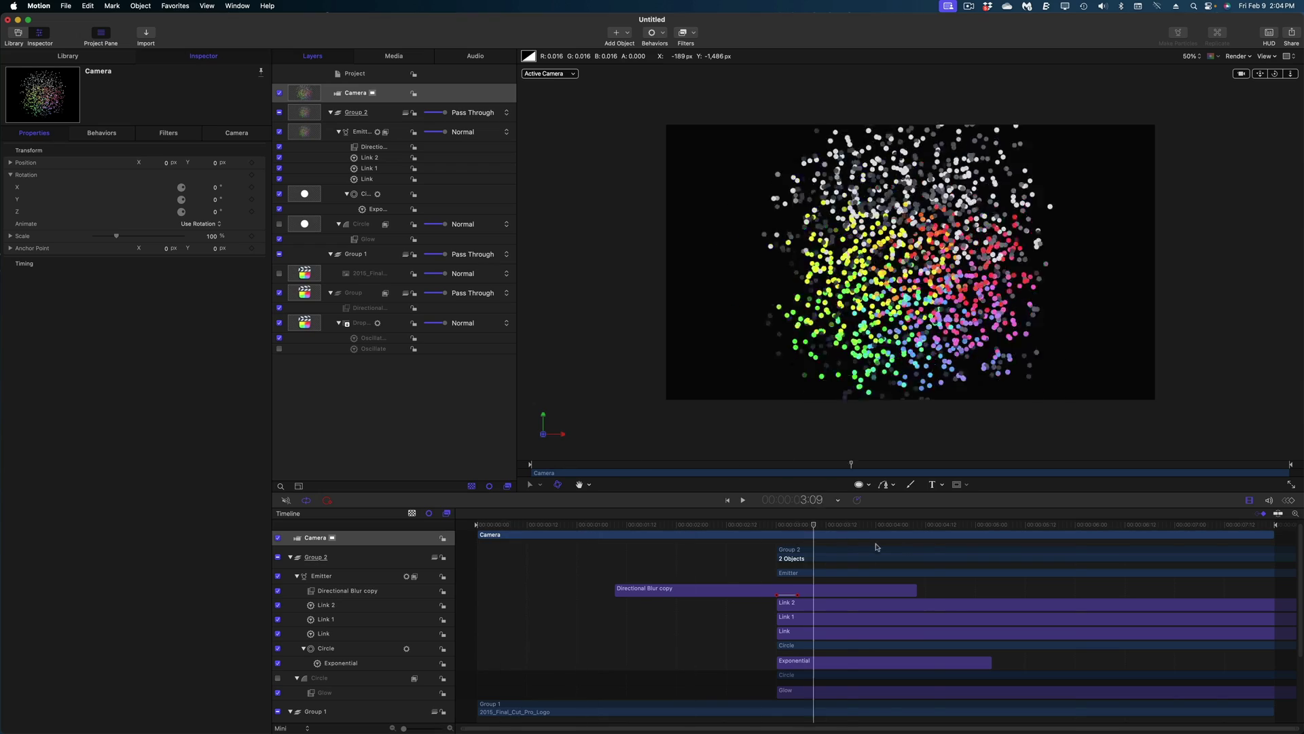
Scrub back to the shaking logo and try a different Scale on the Camera.
{"action": "left_click_drag", "start_coordinate": [876, 547], "coordinate": [804, 526]}
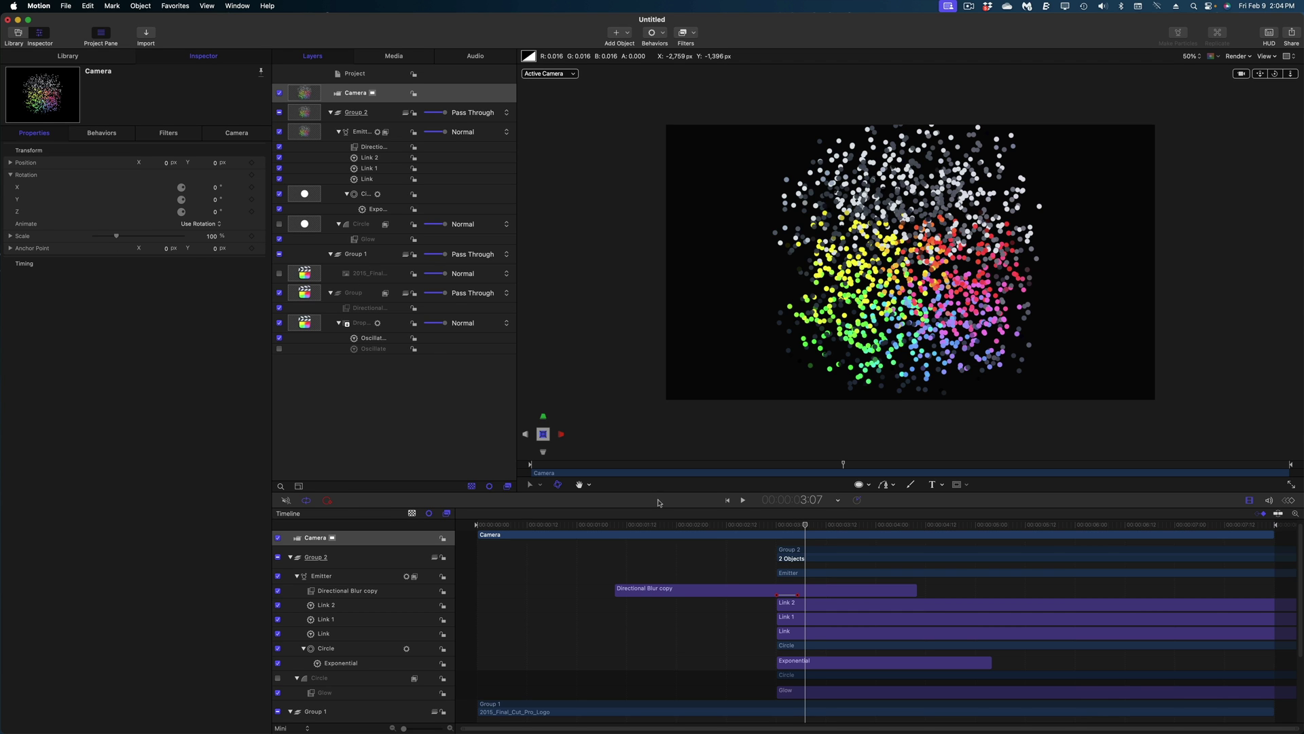
{"action": "left_click_drag", "start_coordinate": [807, 522], "coordinate": [764, 523]}
{"action": "left_click_drag", "start_coordinate": [690, 731], "coordinate": [601, 727]}
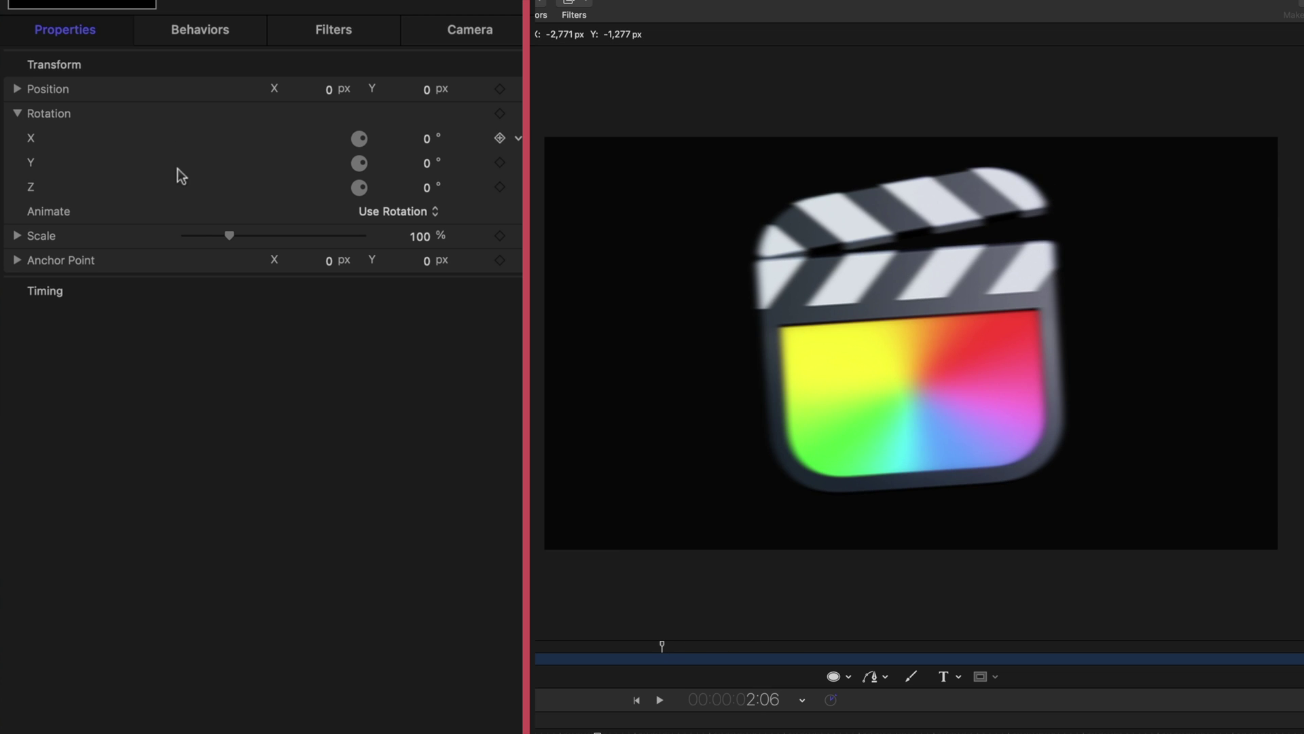
{"action": "left_click_drag", "start_coordinate": [230, 233], "coordinate": [275, 243]}
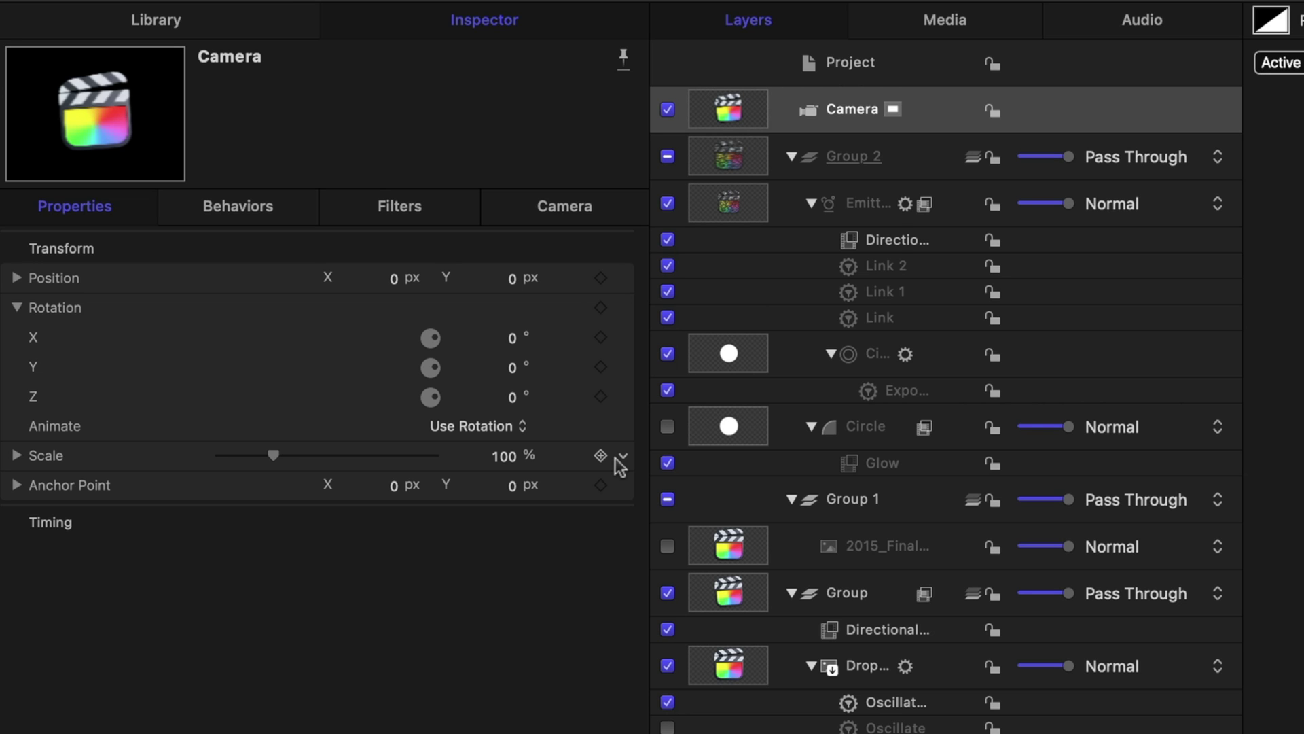
Add the Camera's Scale parameter to a new slider in a new rig.
{"action": "left_click", "coordinate": [623, 460]}
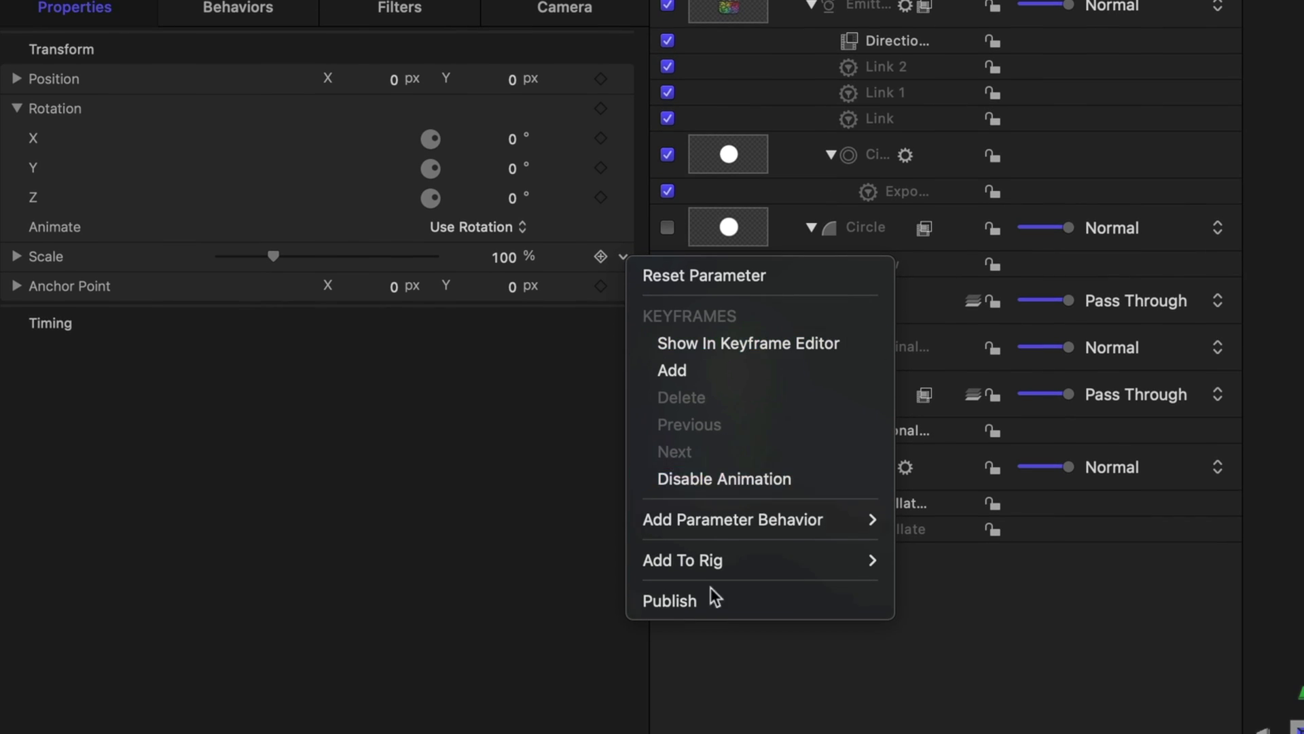
{"action": "mouse_move", "coordinate": [728, 561]}
{"action": "mouse_move", "coordinate": [955, 570]}
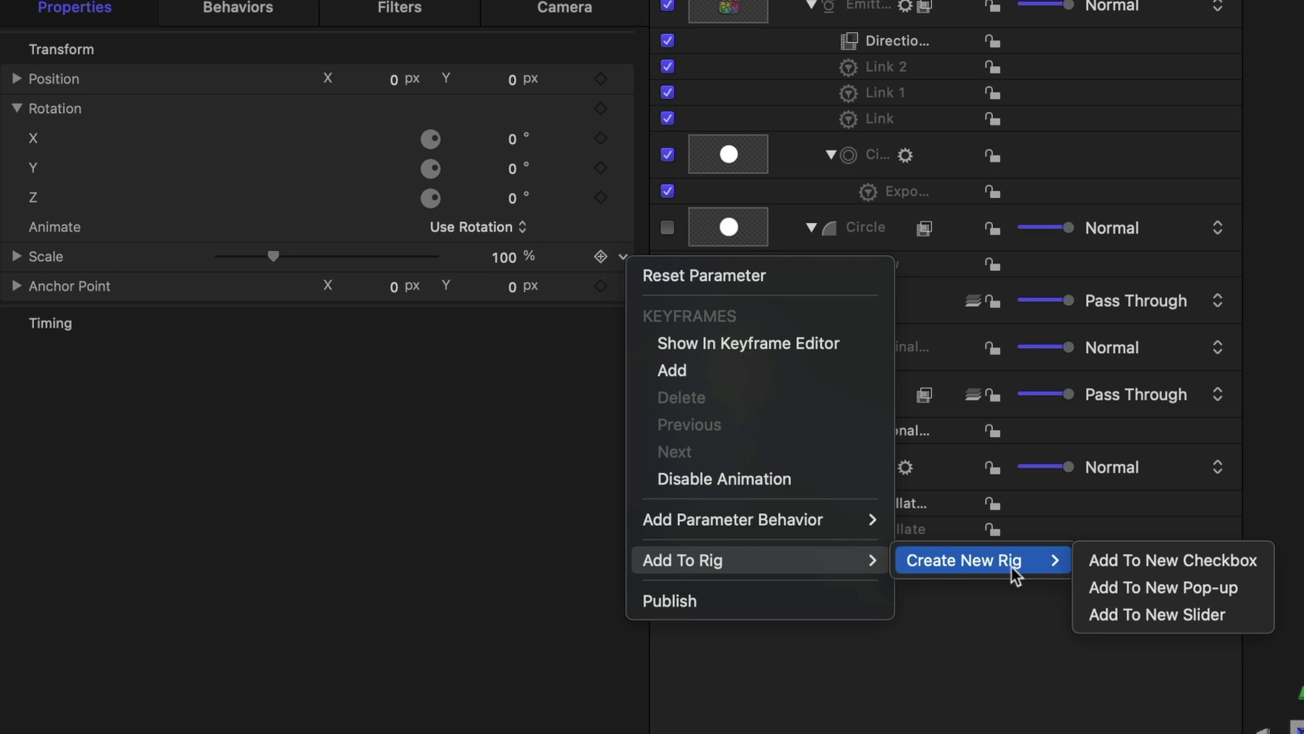
{"action": "left_click", "coordinate": [1148, 614]}
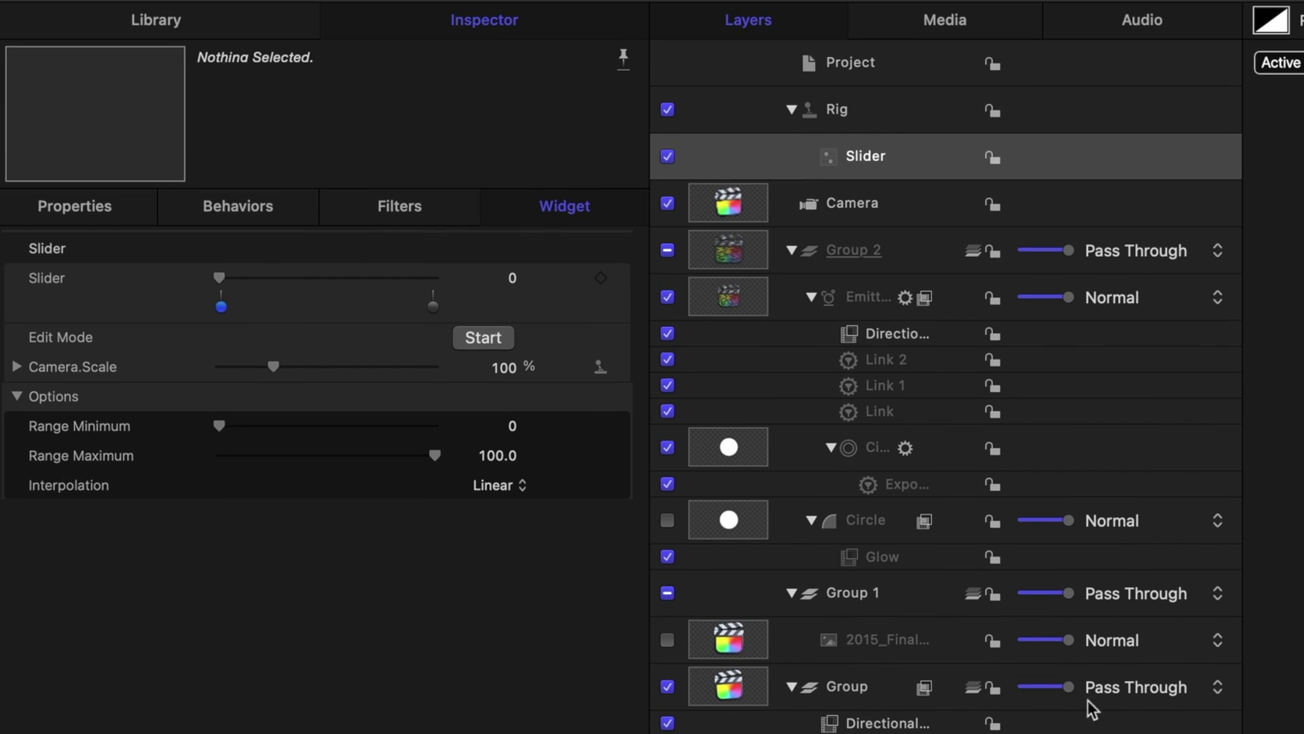
Edit the rig slider's minimum snapshot so the Camera Scale is 400%.
{"action": "left_click", "coordinate": [490, 340]}
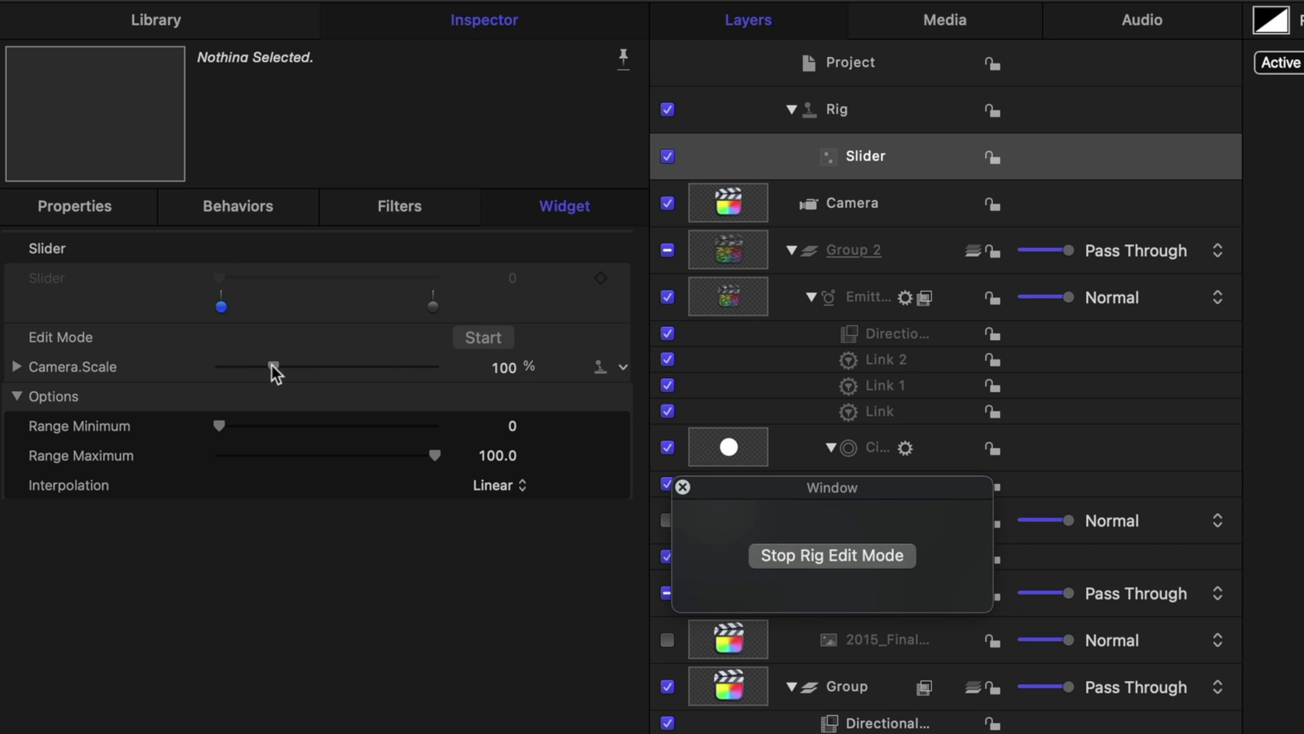
{"action": "left_click_drag", "start_coordinate": [273, 367], "coordinate": [369, 390]}
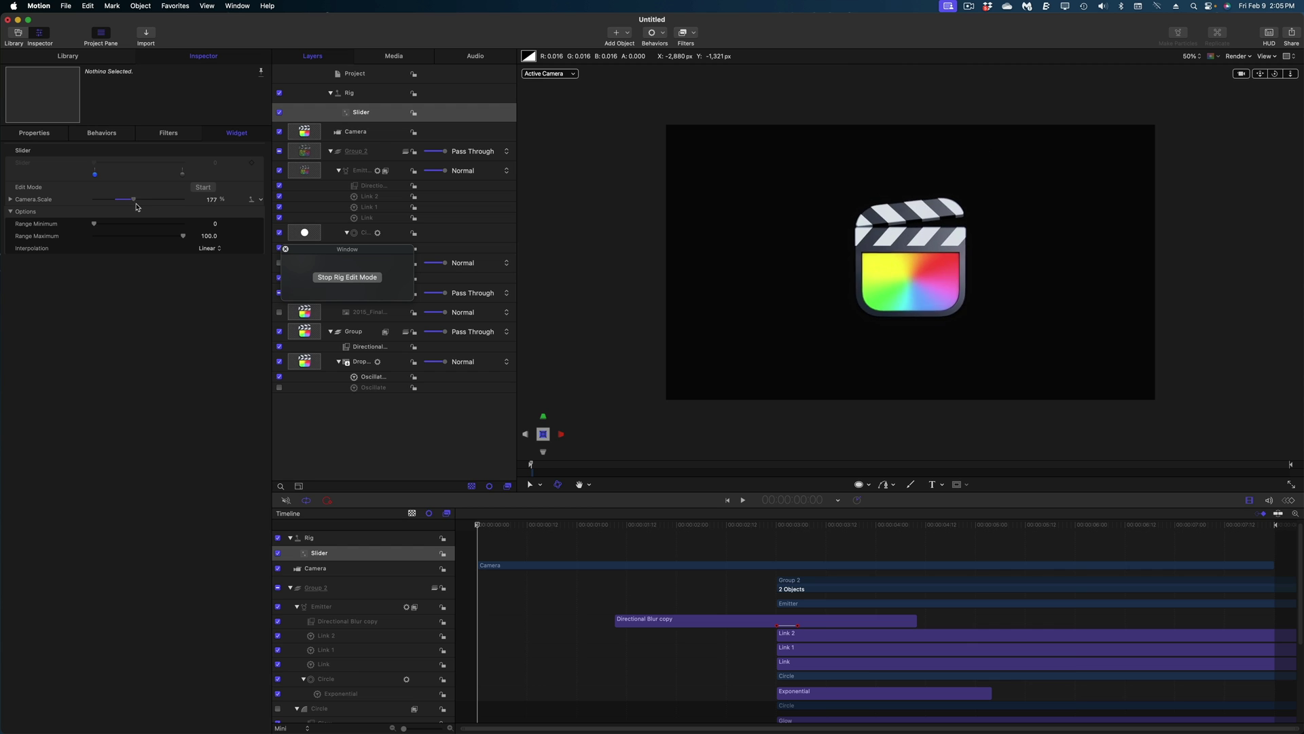
{"action": "left_click_drag", "start_coordinate": [156, 209], "coordinate": [192, 211]}
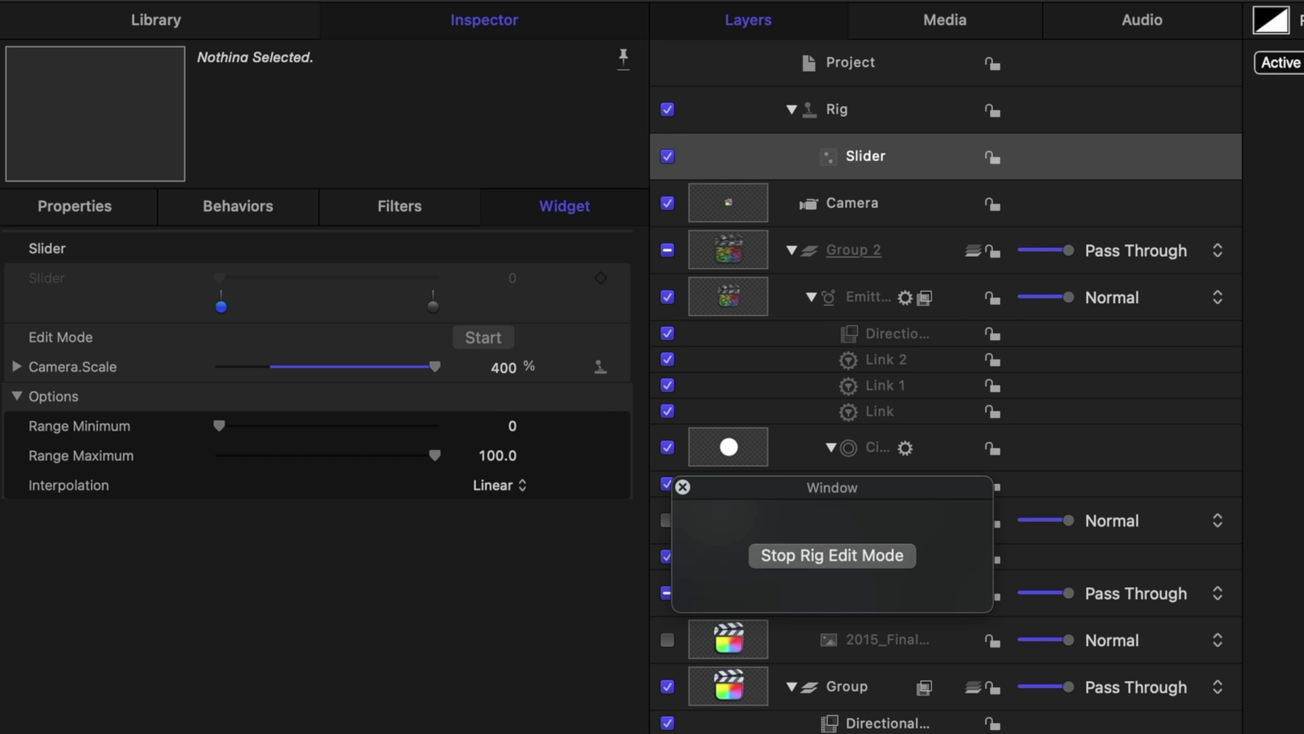
{"action": "left_click", "coordinate": [796, 552]}
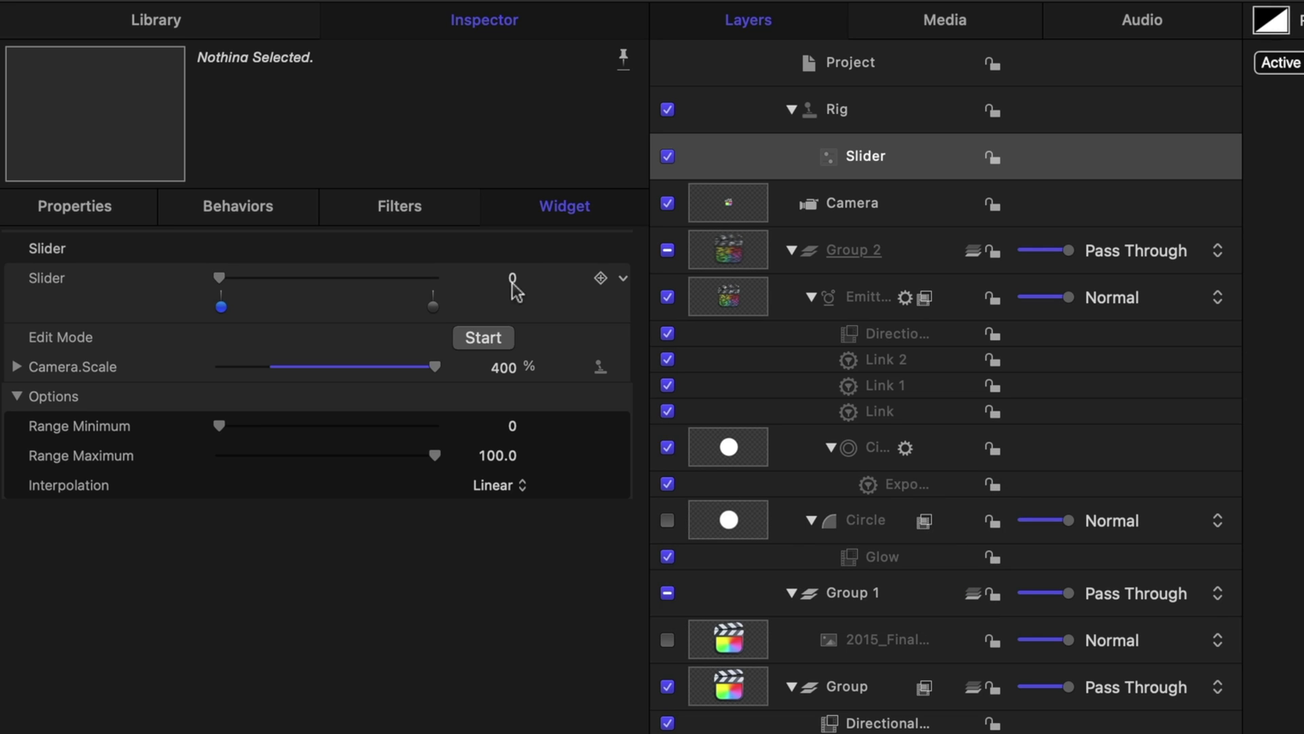
Edit the rig slider's maximum snapshot so the Camera Scale is 1%.
{"action": "left_click", "coordinate": [432, 306]}
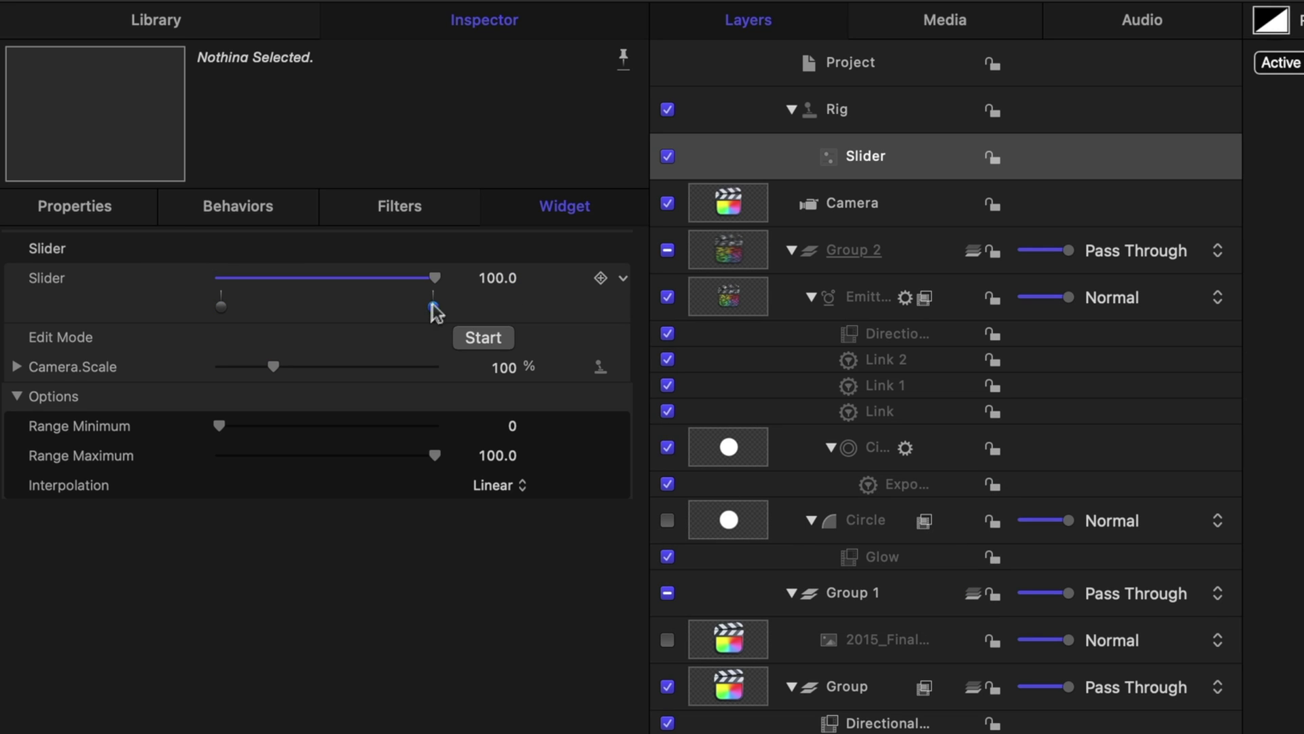
{"action": "left_click", "coordinate": [480, 338]}
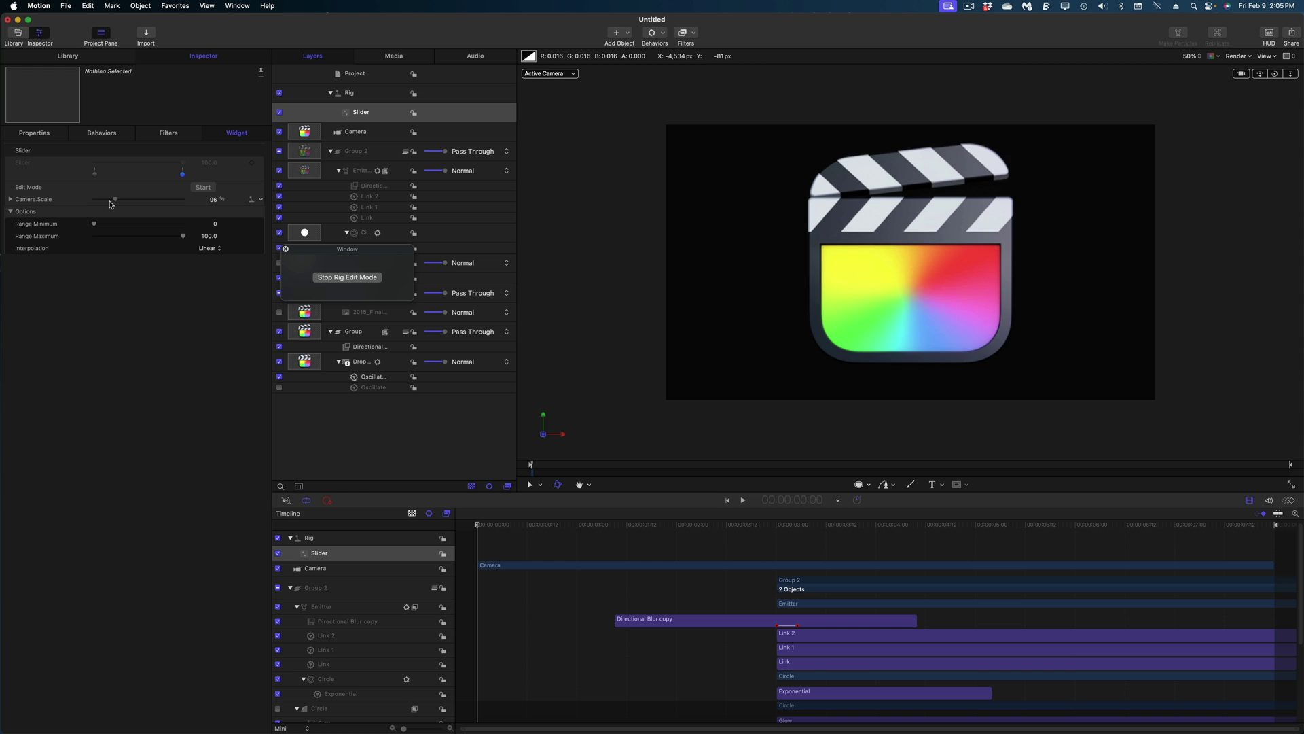
{"action": "left_click_drag", "start_coordinate": [273, 366], "coordinate": [230, 373]}
{"action": "left_click_drag", "start_coordinate": [98, 205], "coordinate": [96, 202]}
{"action": "left_click", "coordinate": [367, 281]}
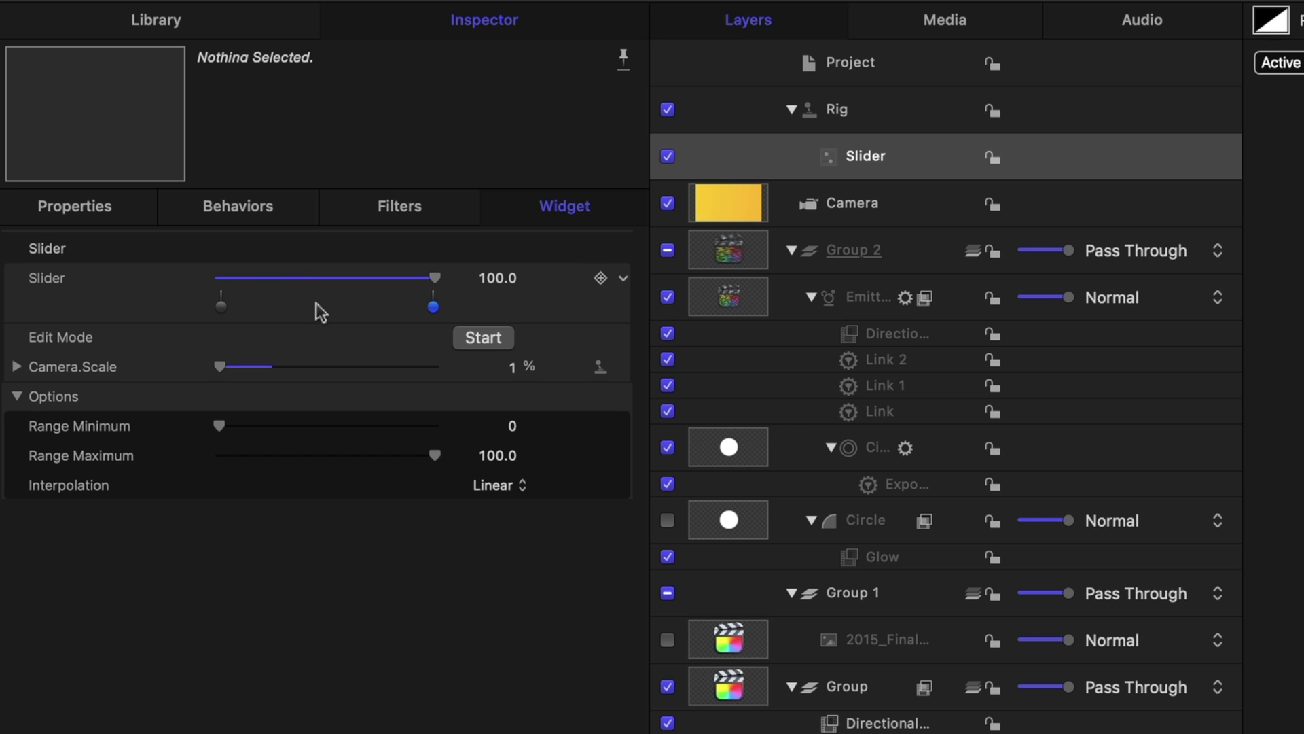
Set the rig slider's value to 50 and publish the slider from the Rig.
{"action": "left_click", "coordinate": [497, 282]}
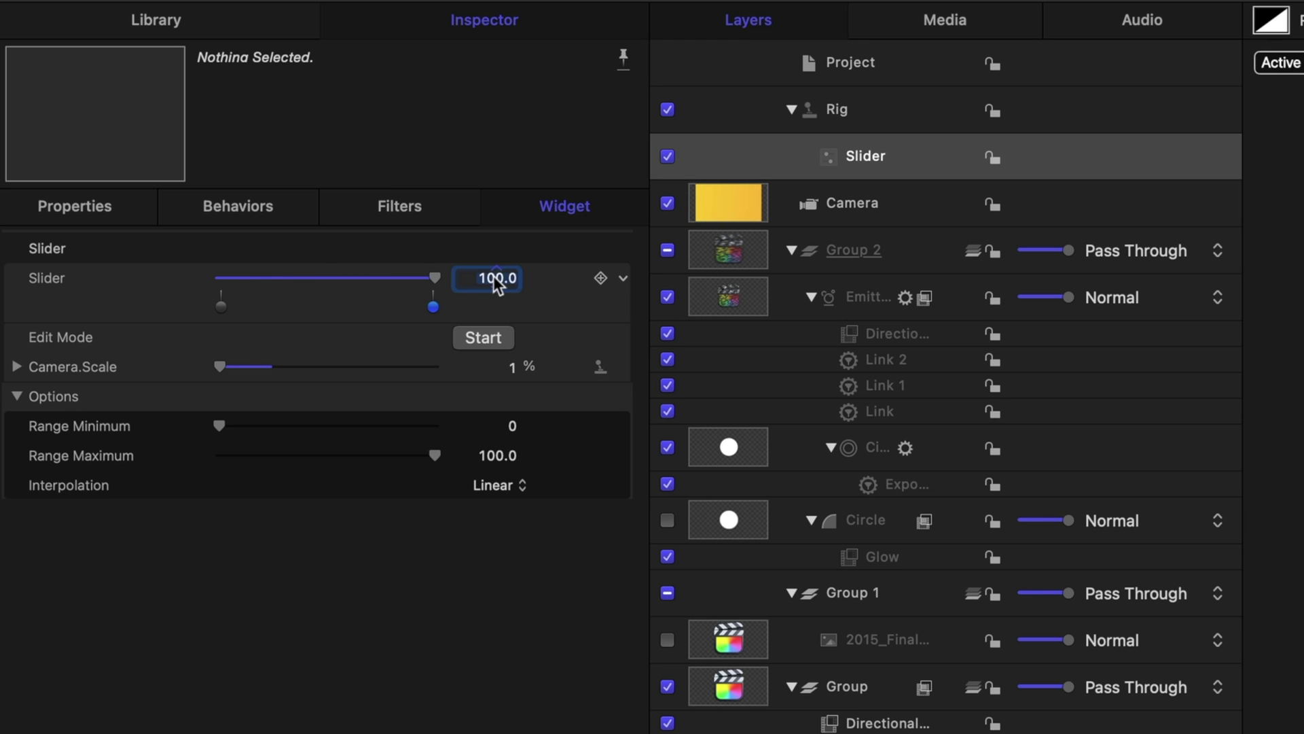
{"action": "type", "text": "50"}
{"action": "key", "text": "Return"}
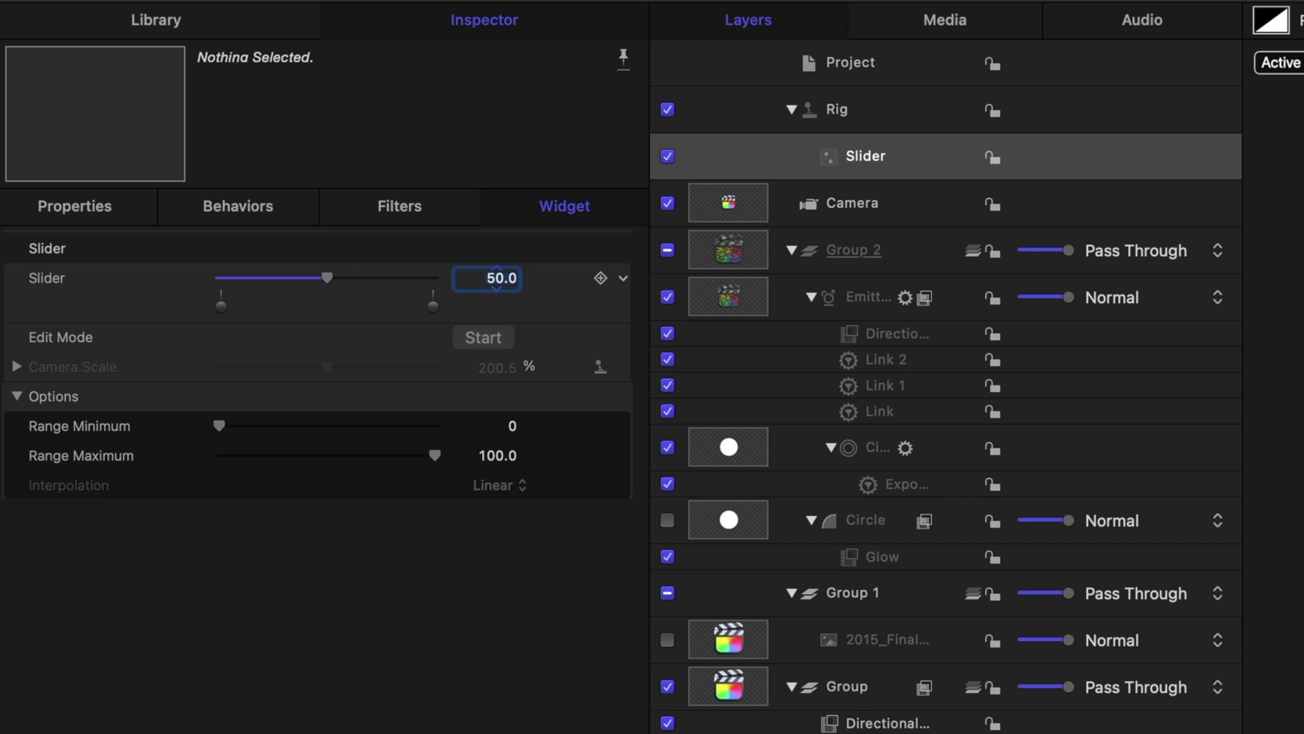
{"action": "left_click", "coordinate": [895, 117]}
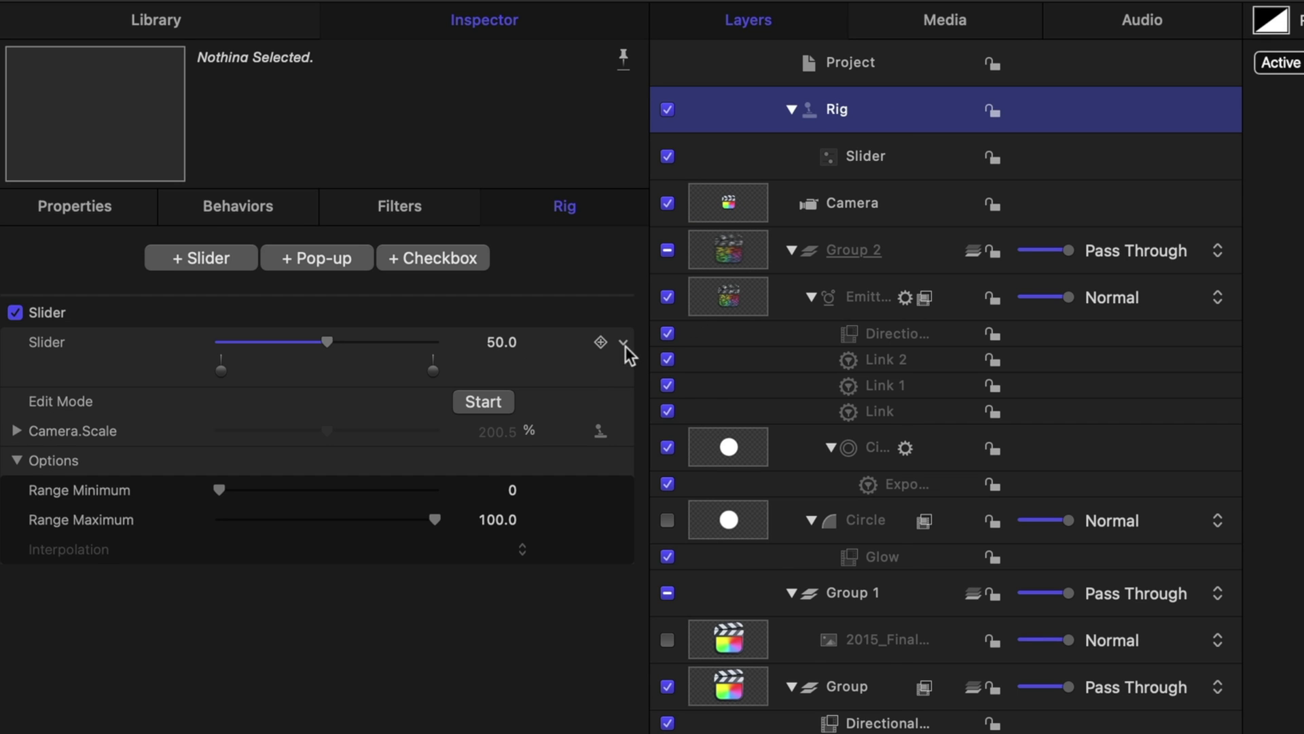
{"action": "left_click", "coordinate": [625, 347]}
{"action": "left_click", "coordinate": [709, 647]}
Rename the published Slider parameter as Zoom in the project's published parameters.
{"action": "left_click", "coordinate": [881, 71]}
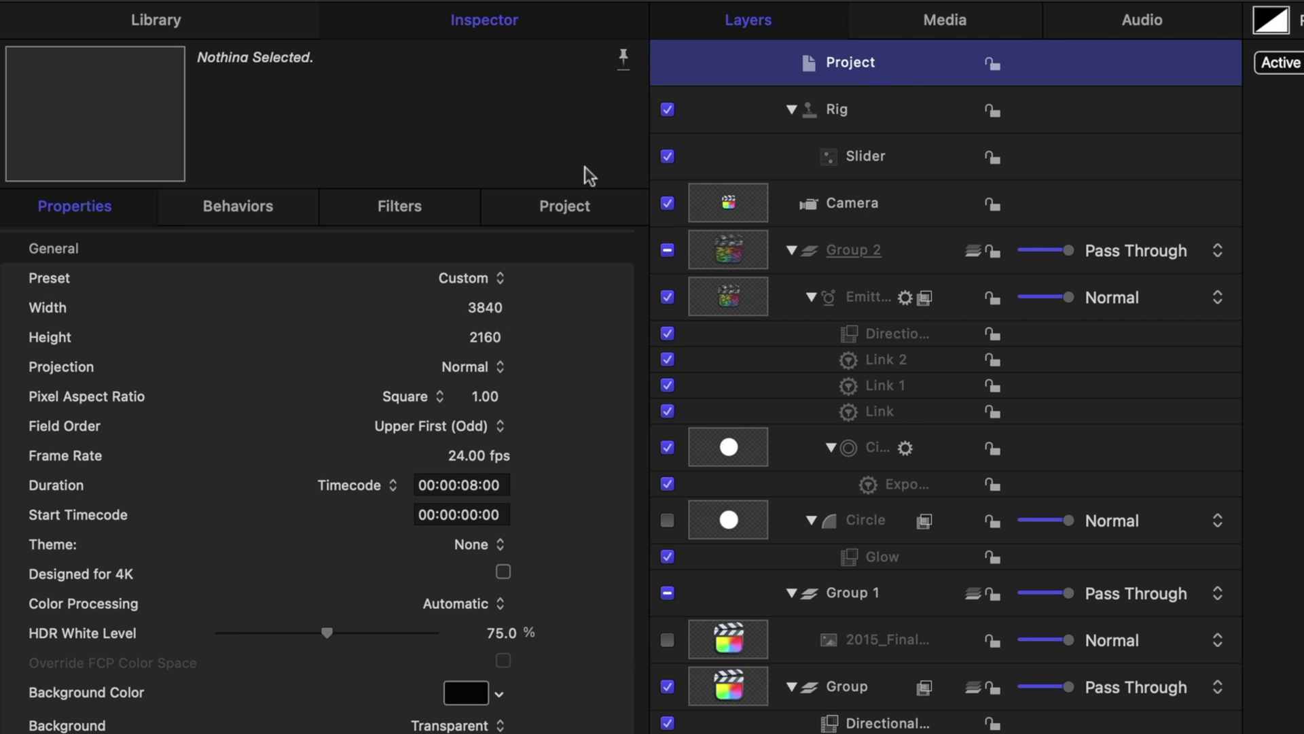
{"action": "left_click", "coordinate": [574, 218]}
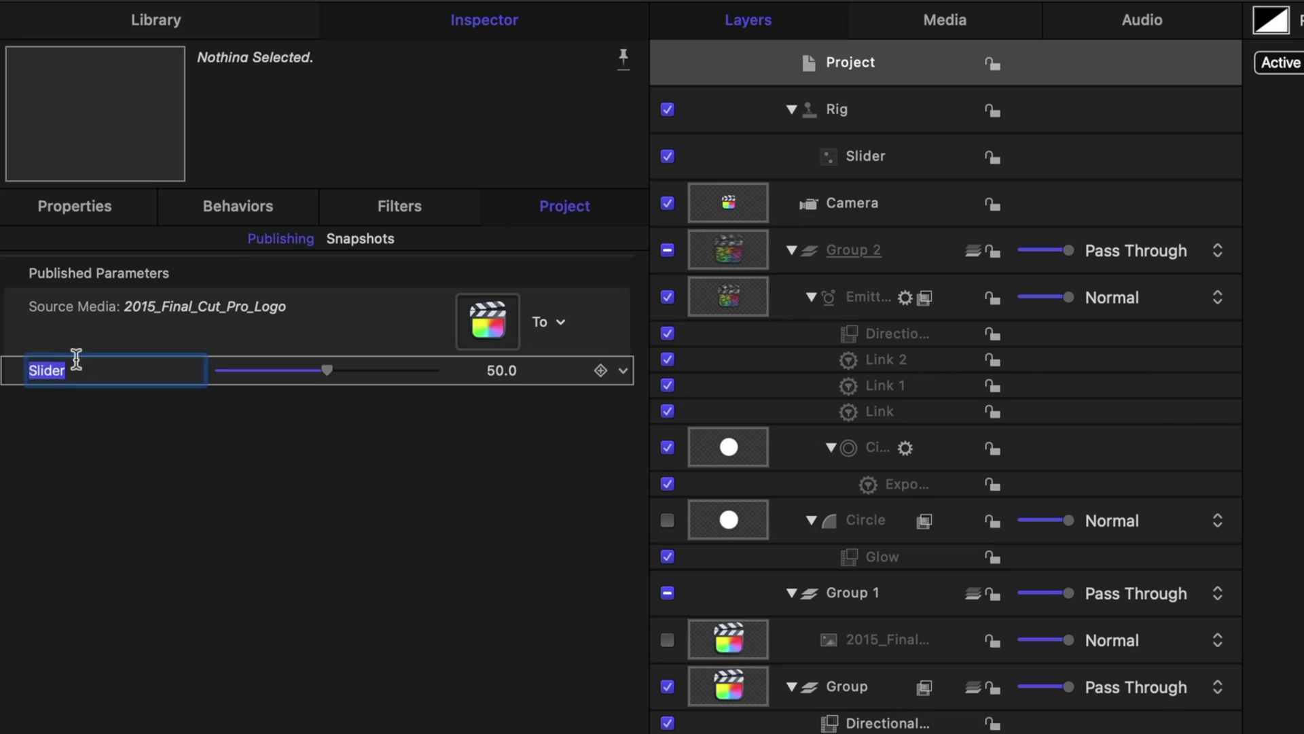
{"action": "type", "text": "Zoom"}
{"action": "key", "text": "Return"}
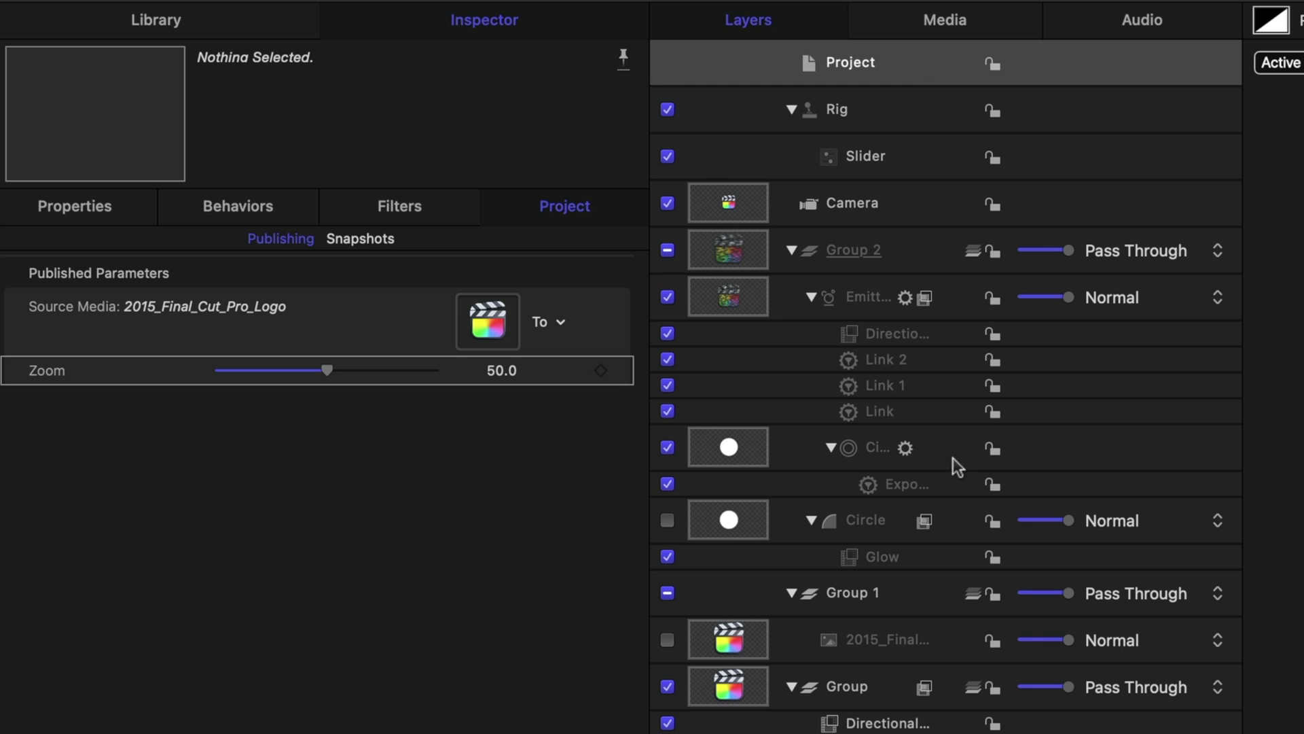
Publish the Initial Number parameter of the Emitter's cell controls.
{"action": "left_click", "coordinate": [858, 301]}
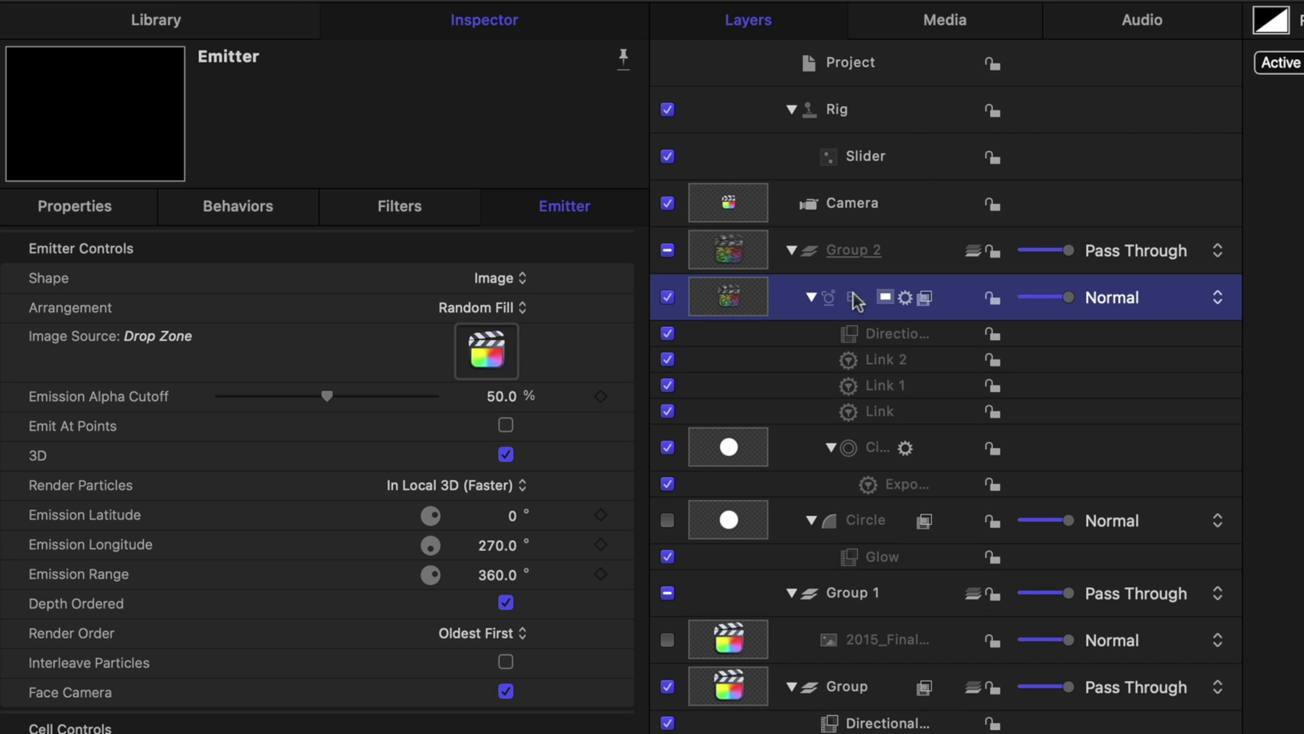
{"action": "right_click", "coordinate": [620, 285]}
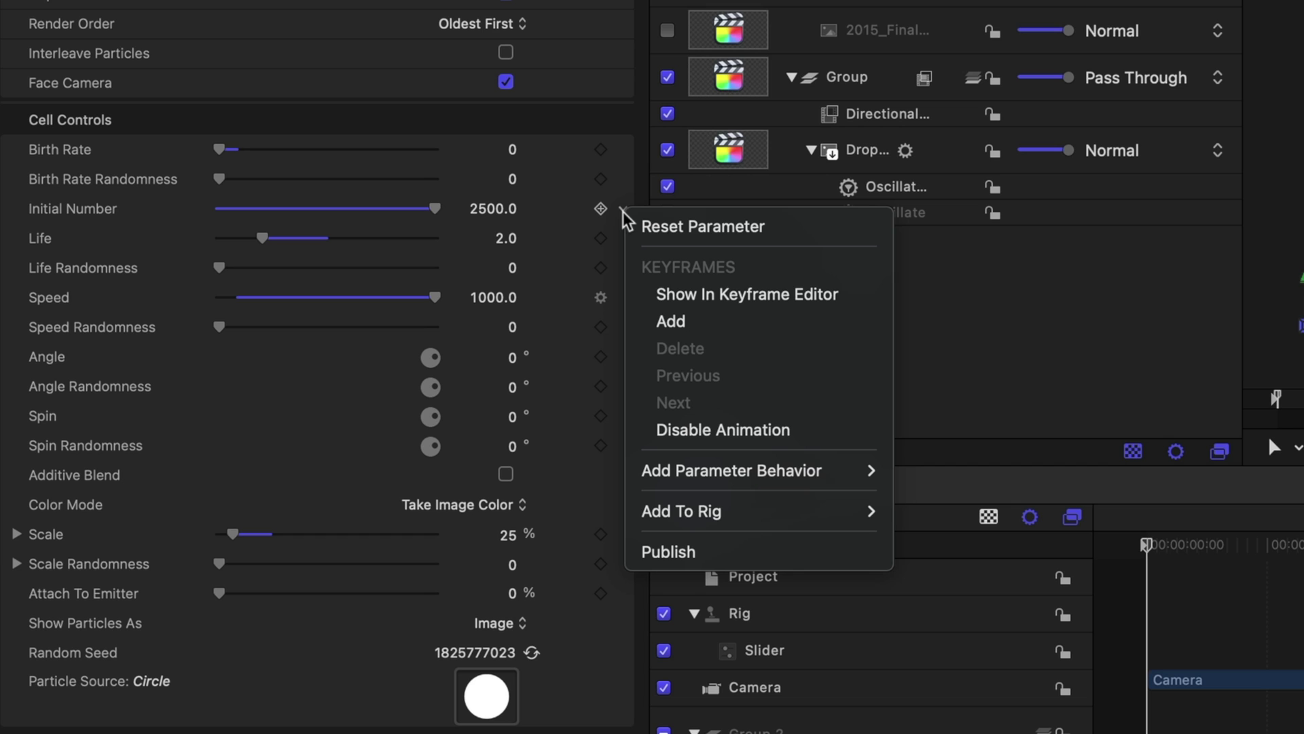
{"action": "left_click", "coordinate": [686, 557]}
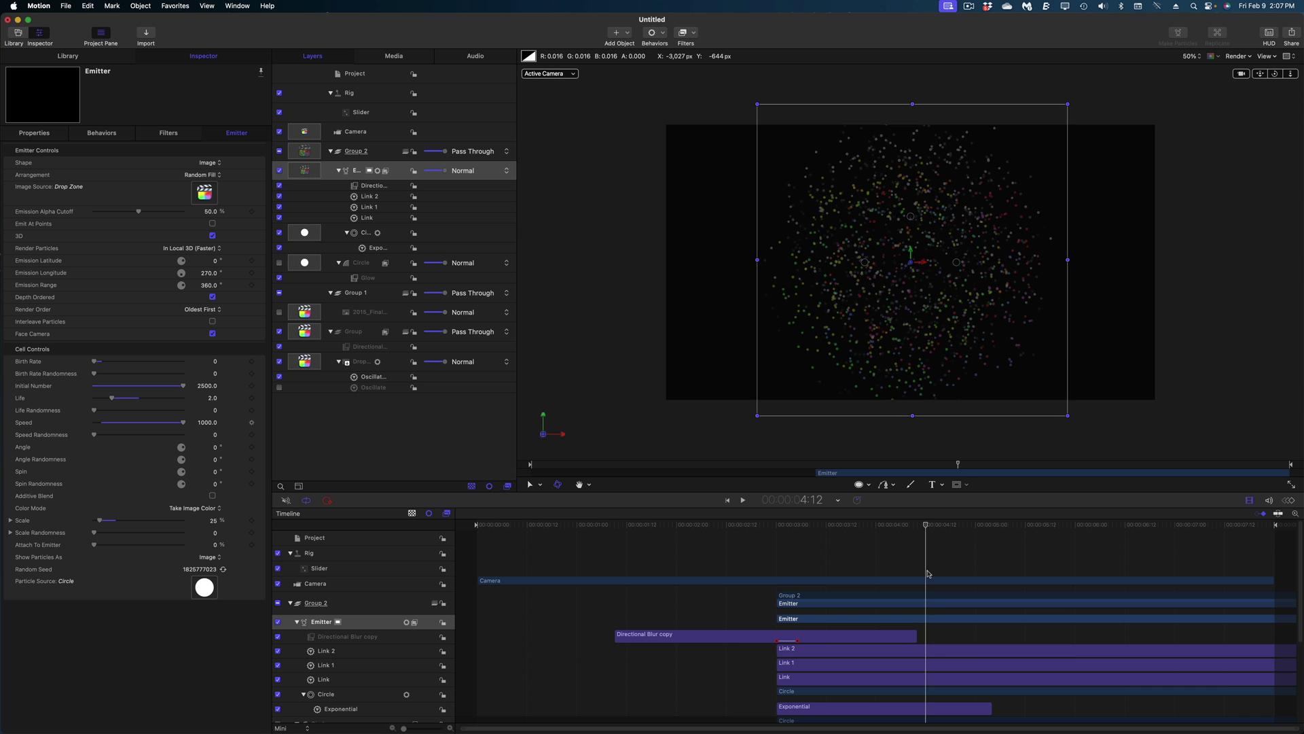
Scrub through the particle burst and try different Speed values for the Emitter's particles.
{"action": "left_click_drag", "start_coordinate": [965, 572], "coordinate": [910, 573]}
{"action": "left_click_drag", "start_coordinate": [959, 571], "coordinate": [807, 572]}
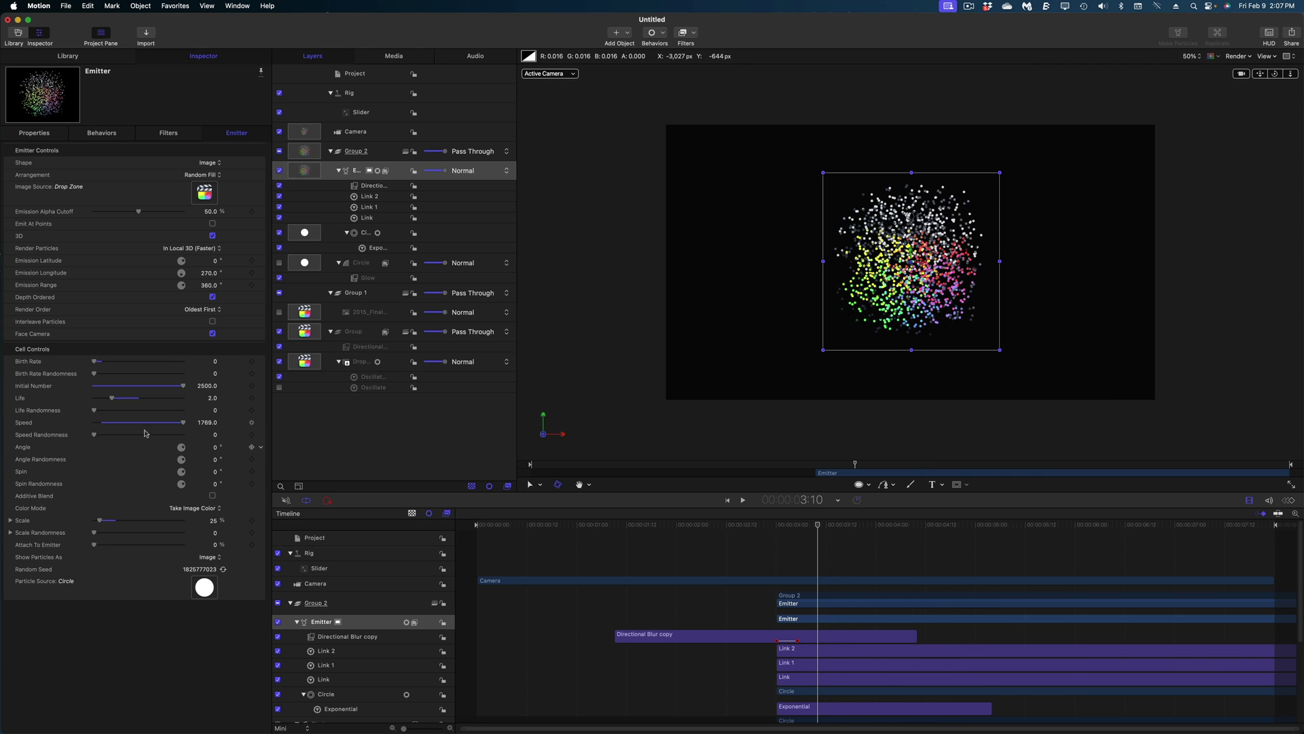
{"action": "left_click_drag", "start_coordinate": [182, 423], "coordinate": [126, 422]}
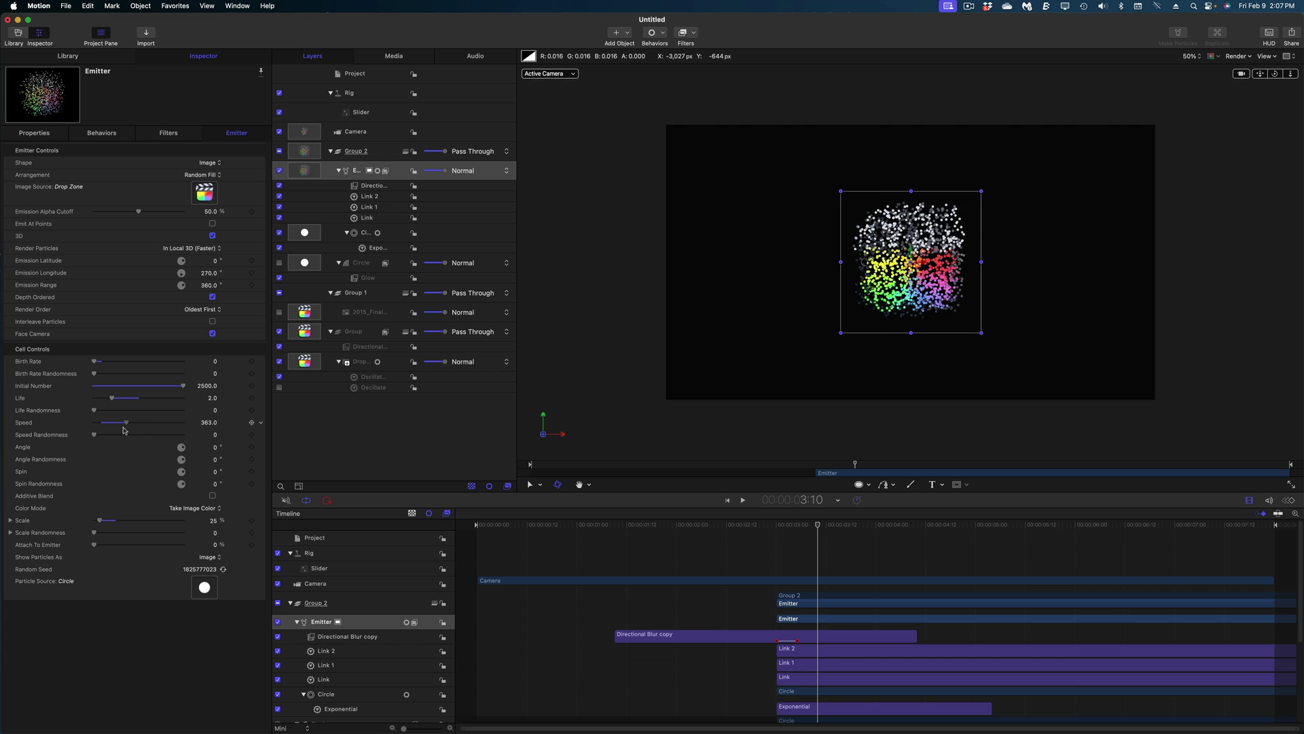
{"action": "left_click_drag", "start_coordinate": [786, 521], "coordinate": [967, 545]}
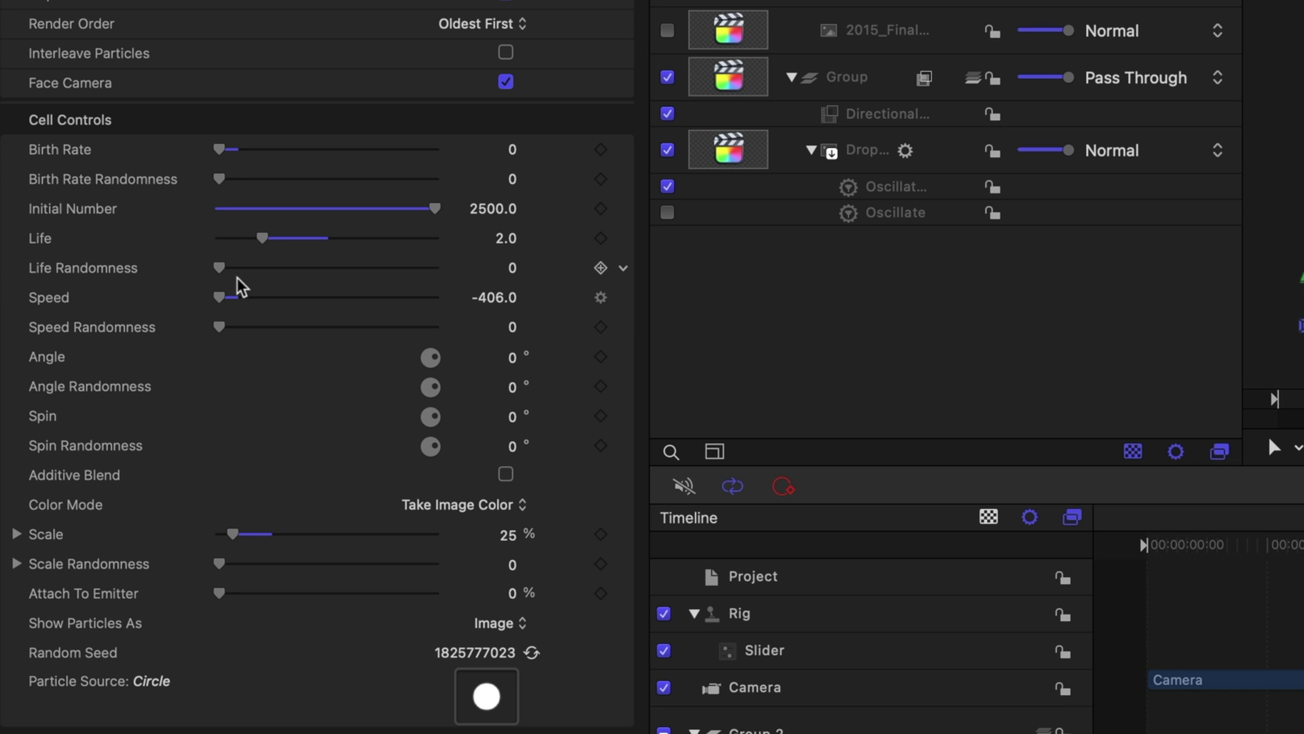
{"action": "left_click_drag", "start_coordinate": [101, 421], "coordinate": [218, 435]}
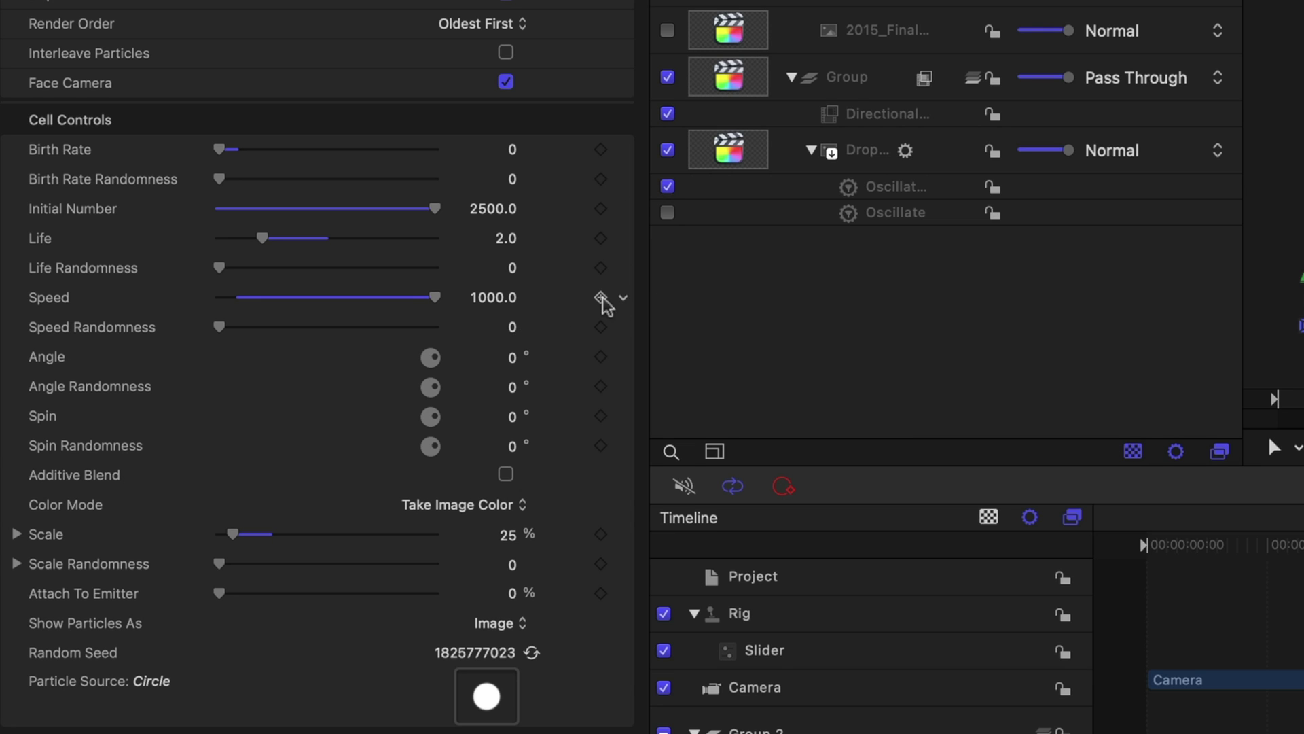
Publish the Speed and Scale parameters of the Emitter's cell controls.
{"action": "left_click", "coordinate": [624, 299]}
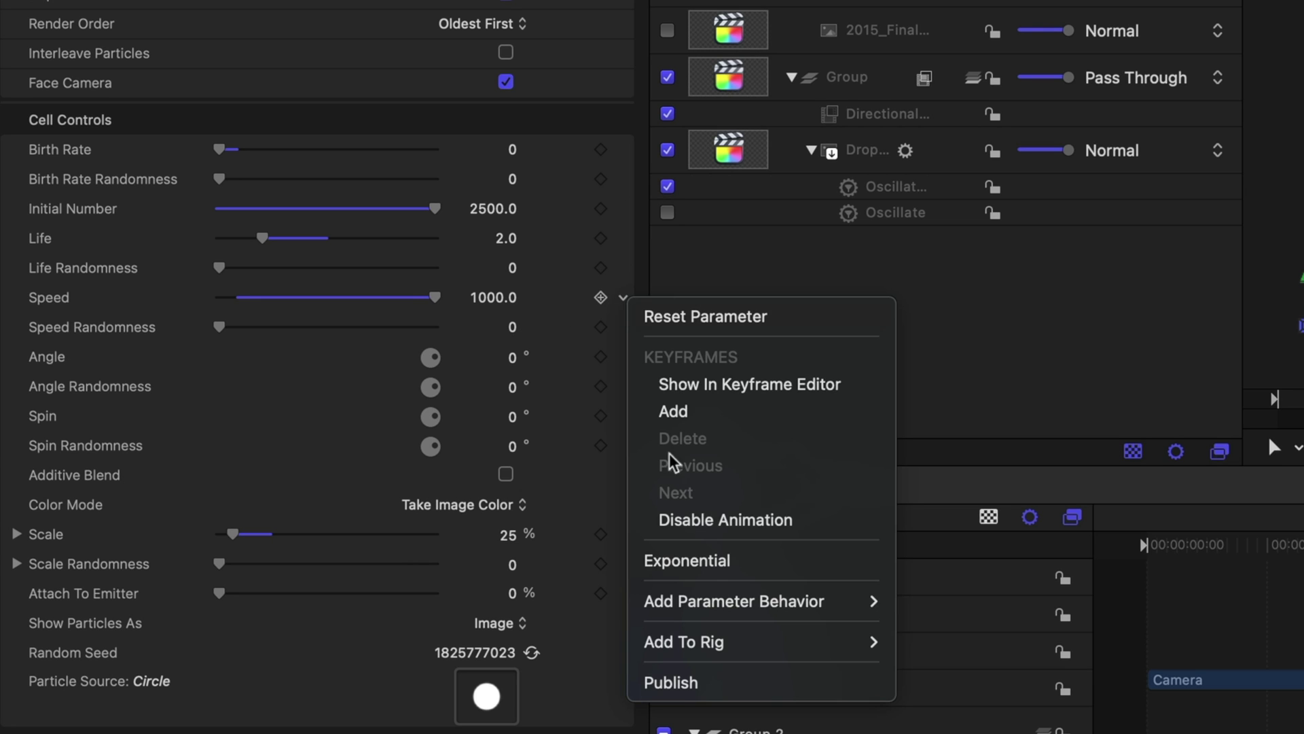
{"action": "left_click", "coordinate": [702, 681]}
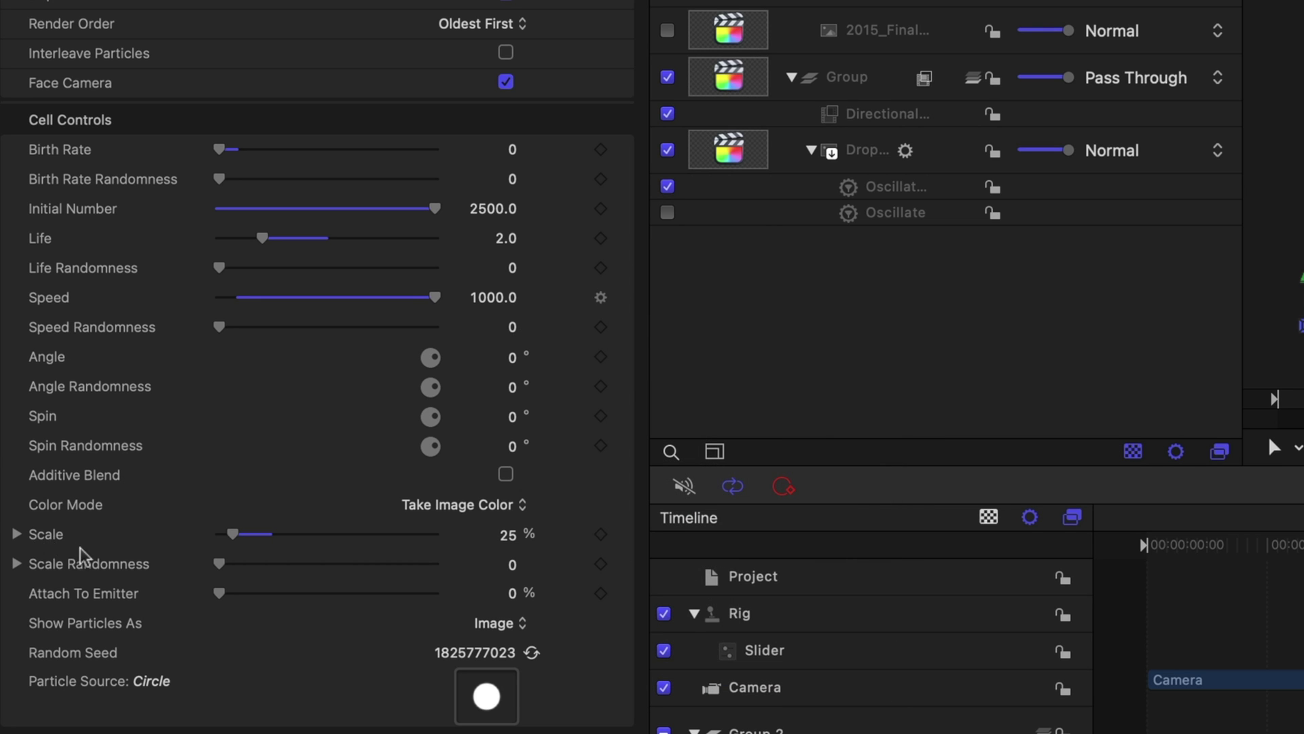
{"action": "left_click", "coordinate": [623, 535]}
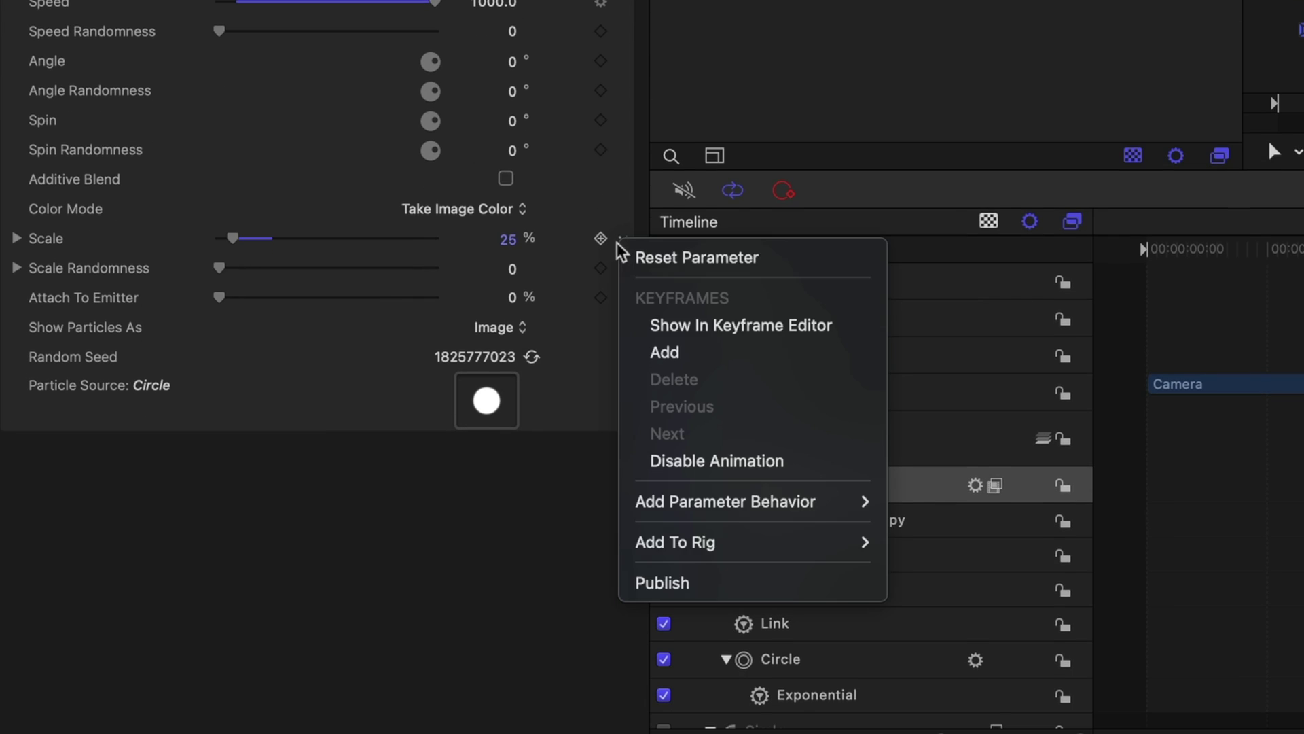
{"action": "left_click", "coordinate": [674, 584]}
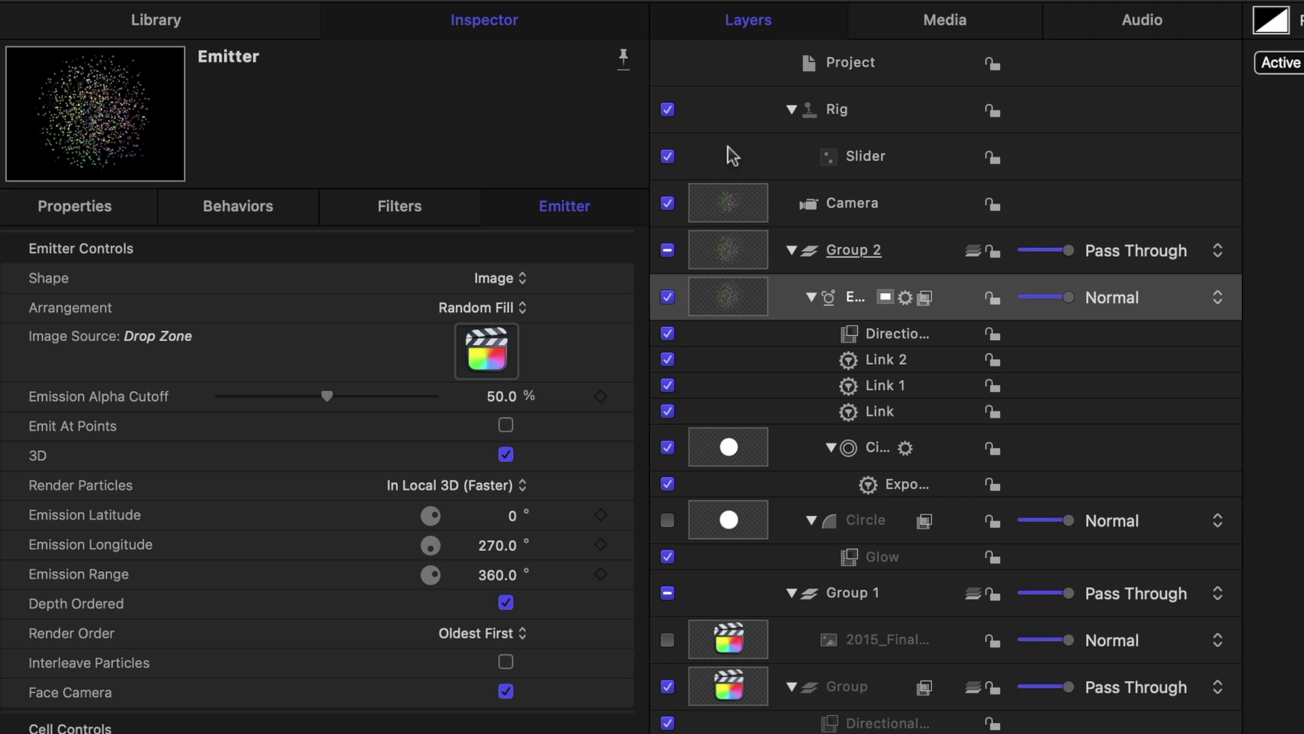
Rename the Initial Number parameter as Particles in the project's published parameters.
{"action": "left_click", "coordinate": [857, 61]}
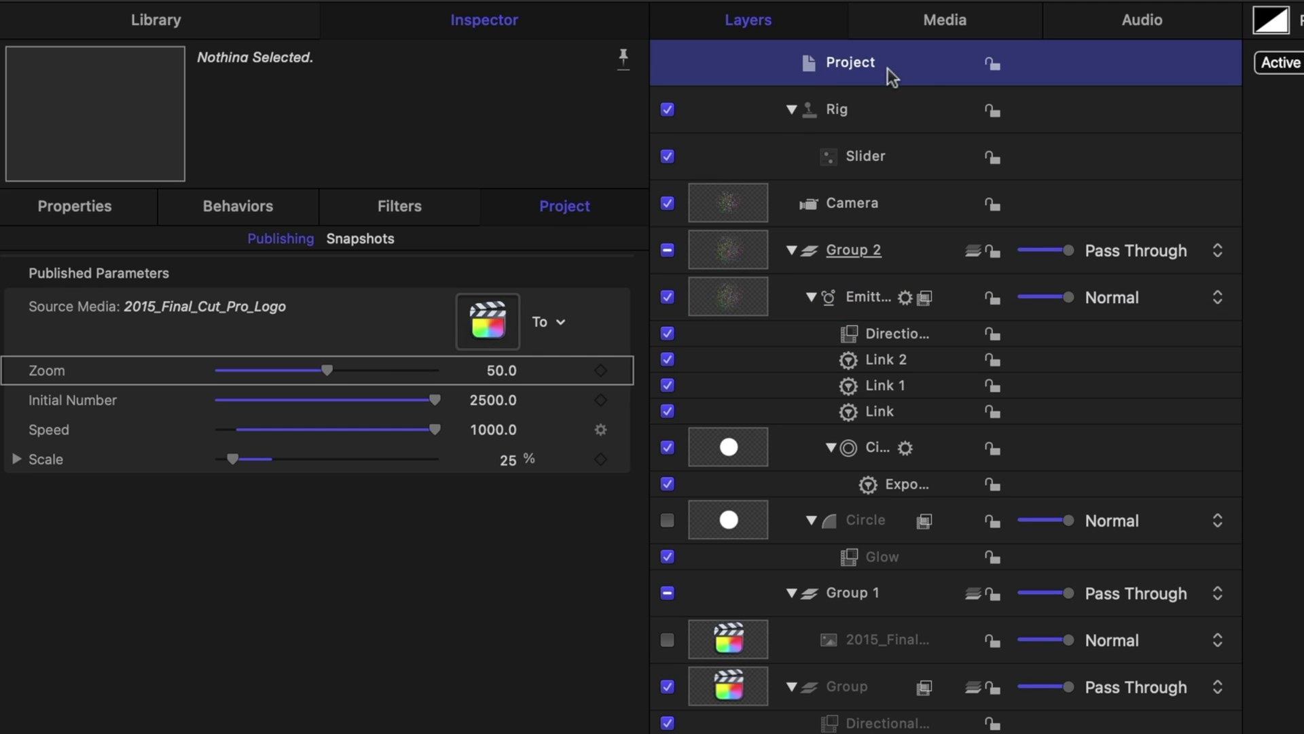
{"action": "left_click", "coordinate": [55, 369]}
{"action": "key", "text": "Delete"}
{"action": "key", "text": "ctrl+z"}
{"action": "double_click", "coordinate": [129, 399]}
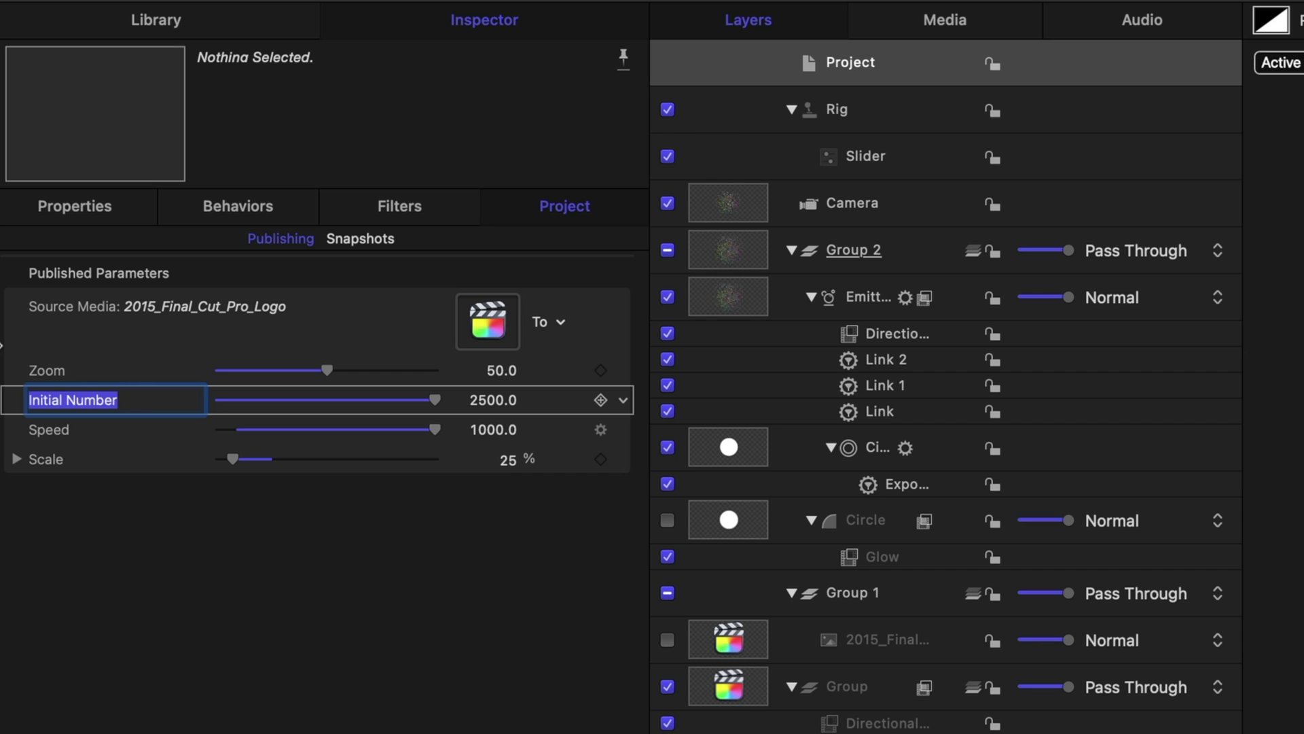
{"action": "type", "text": "Particles"}
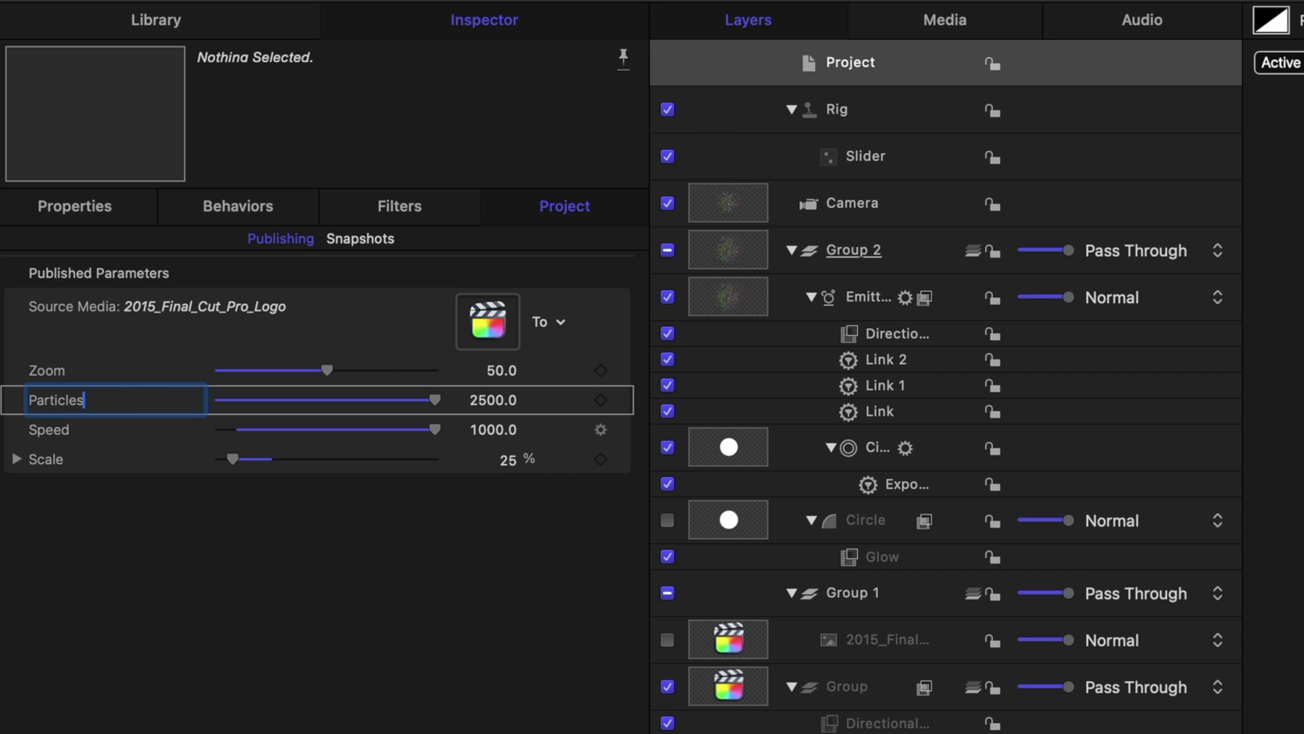
Rename the published Speed parameter as Explosion Size.
{"action": "left_click", "coordinate": [48, 434]}
{"action": "double_click", "coordinate": [51, 433]}
{"action": "key", "text": "BackSpace"}
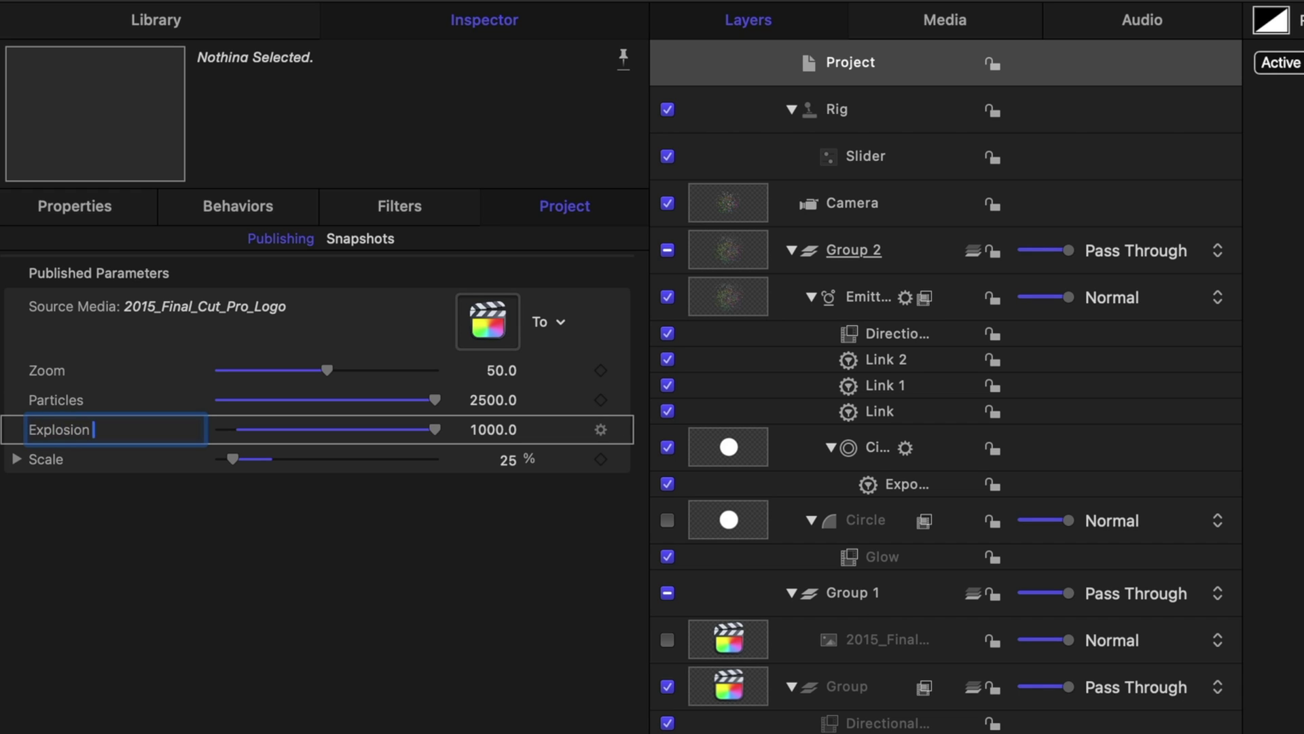
Rename the published Scale parameter as Particle Size and move it directly above Explosion Size.
{"action": "double_click", "coordinate": [57, 460]}
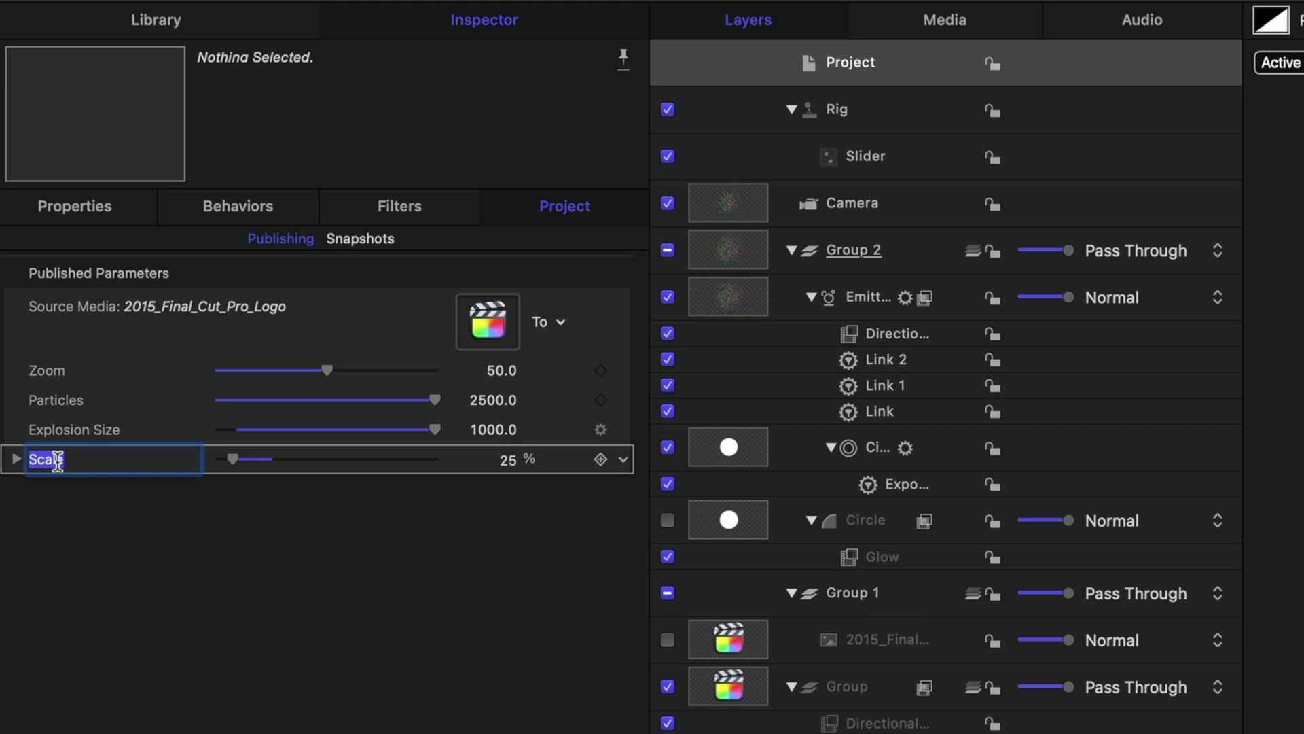
{"action": "type", "text": "Parti"}
{"action": "key", "text": "Return"}
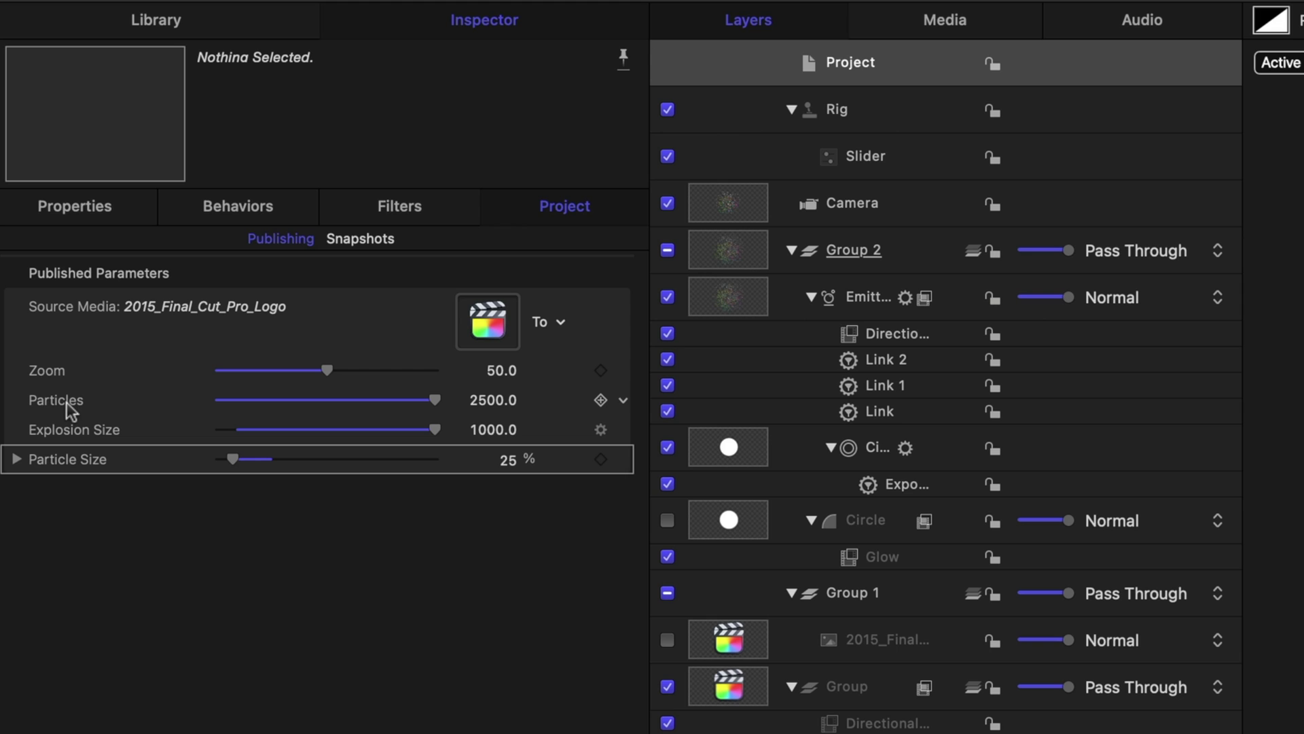
{"action": "left_click_drag", "start_coordinate": [70, 457], "coordinate": [76, 426]}
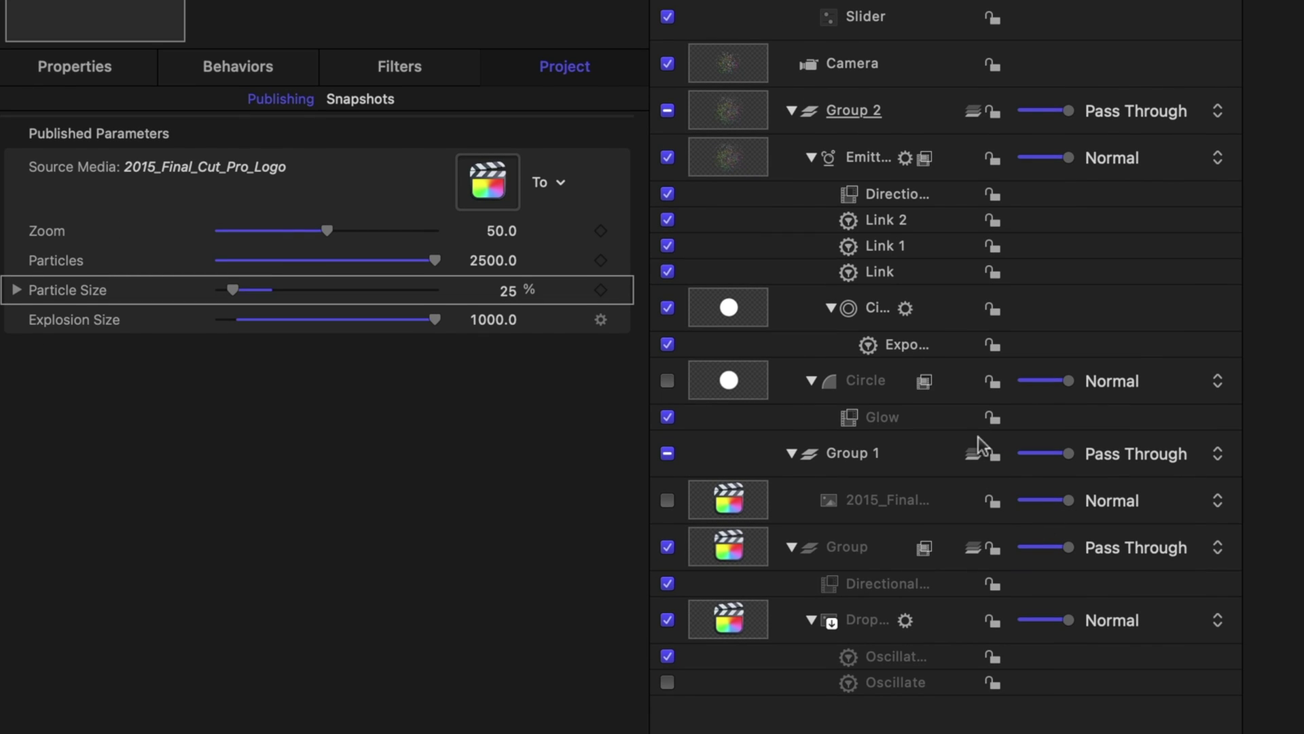
Publish the Scale parameter of the group that contains the drop zone.
{"action": "left_click", "coordinate": [846, 547]}
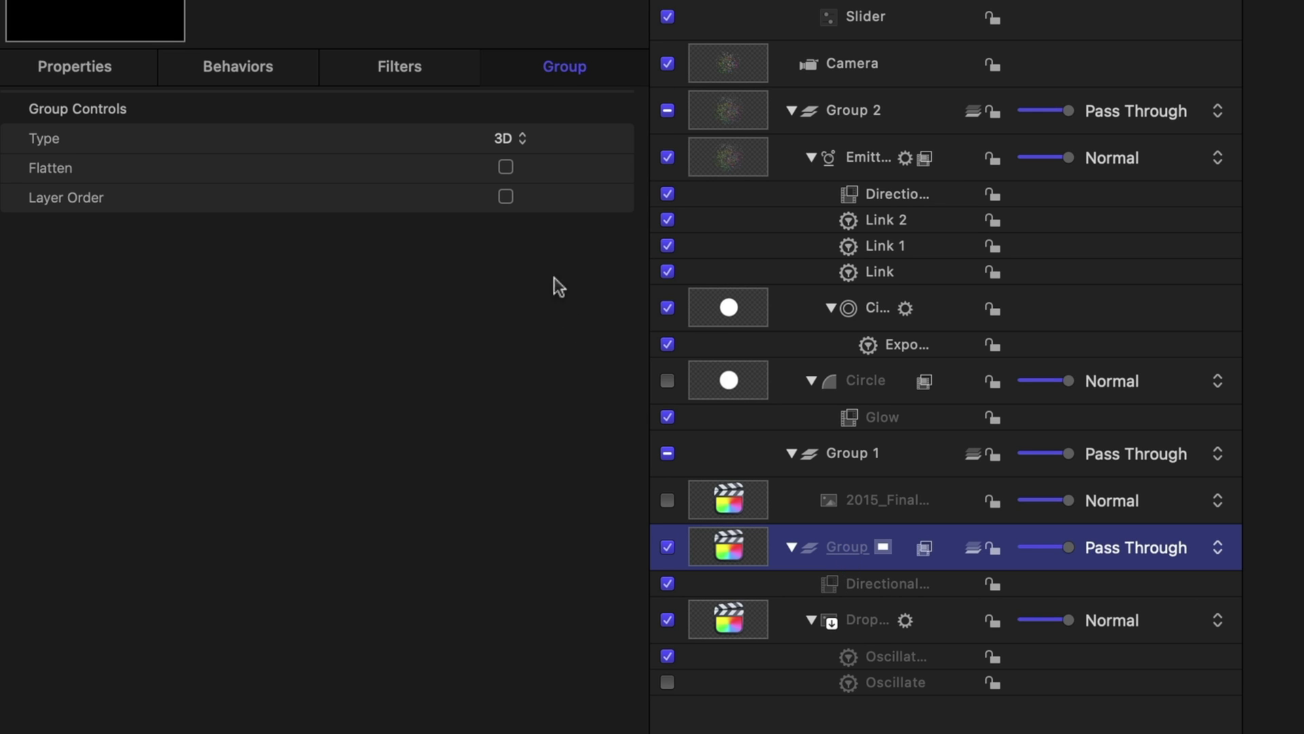
{"action": "left_click", "coordinate": [77, 73]}
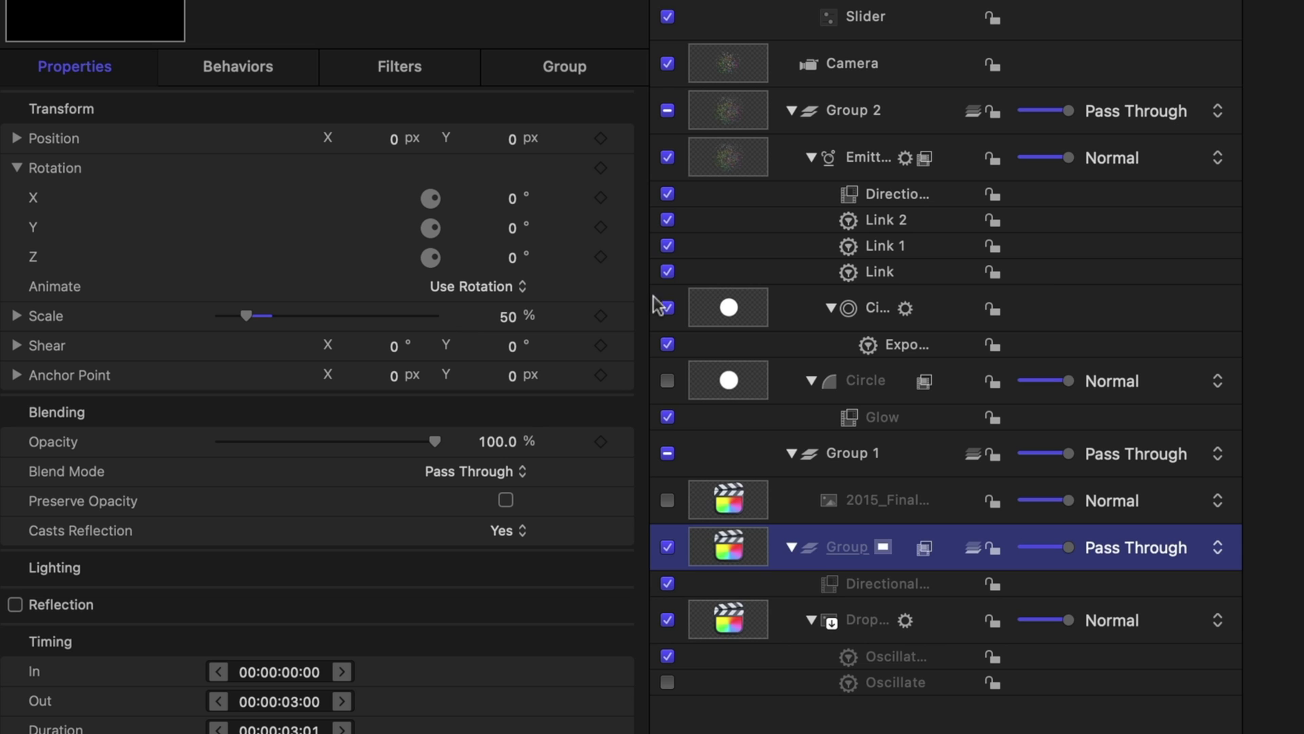
{"action": "left_click", "coordinate": [623, 317]}
{"action": "left_click", "coordinate": [766, 660]}
Rename the published Scale parameter as Object Size and move it directly below Zoom in the project's published parameters.
{"action": "scroll", "coordinate": [767, 88], "scroll_direction": "up", "scroll_amount": 3}
{"action": "left_click", "coordinate": [818, 60]}
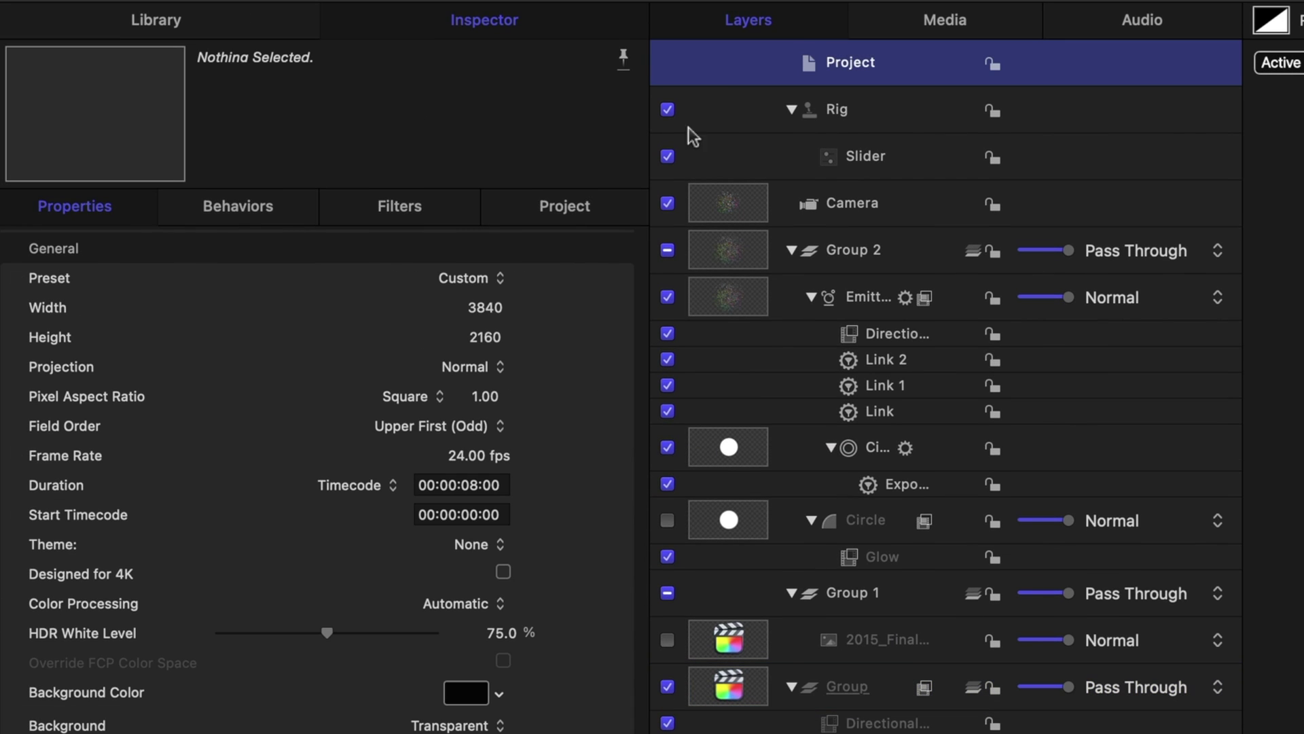
{"action": "left_click", "coordinate": [596, 222]}
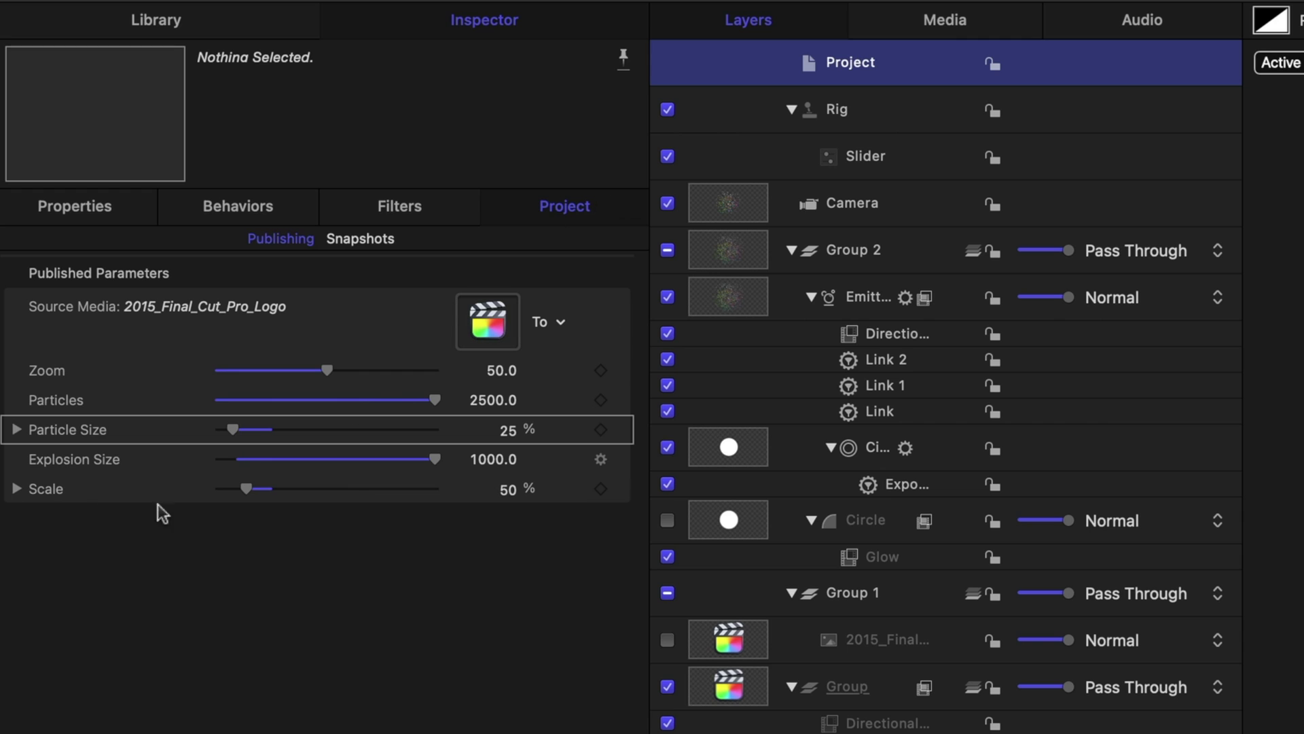
{"action": "double_click", "coordinate": [60, 495]}
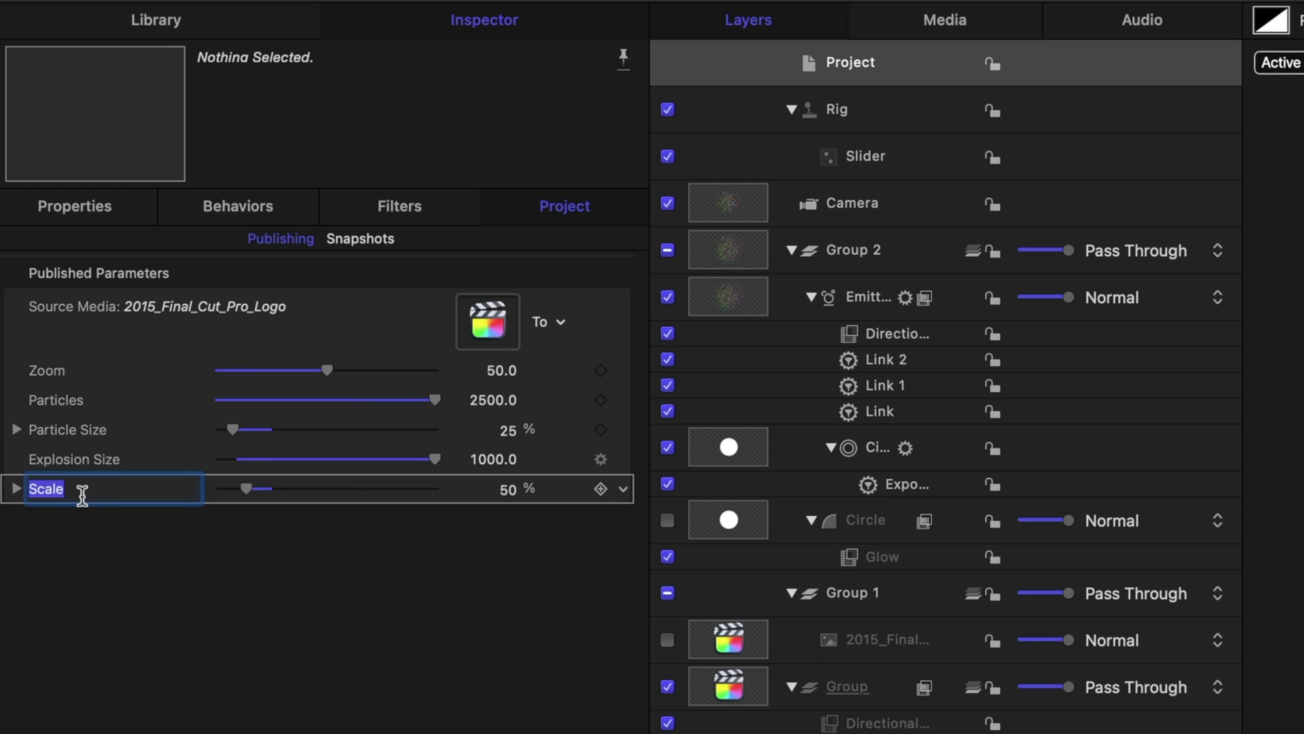
{"action": "type", "text": "Object Size"}
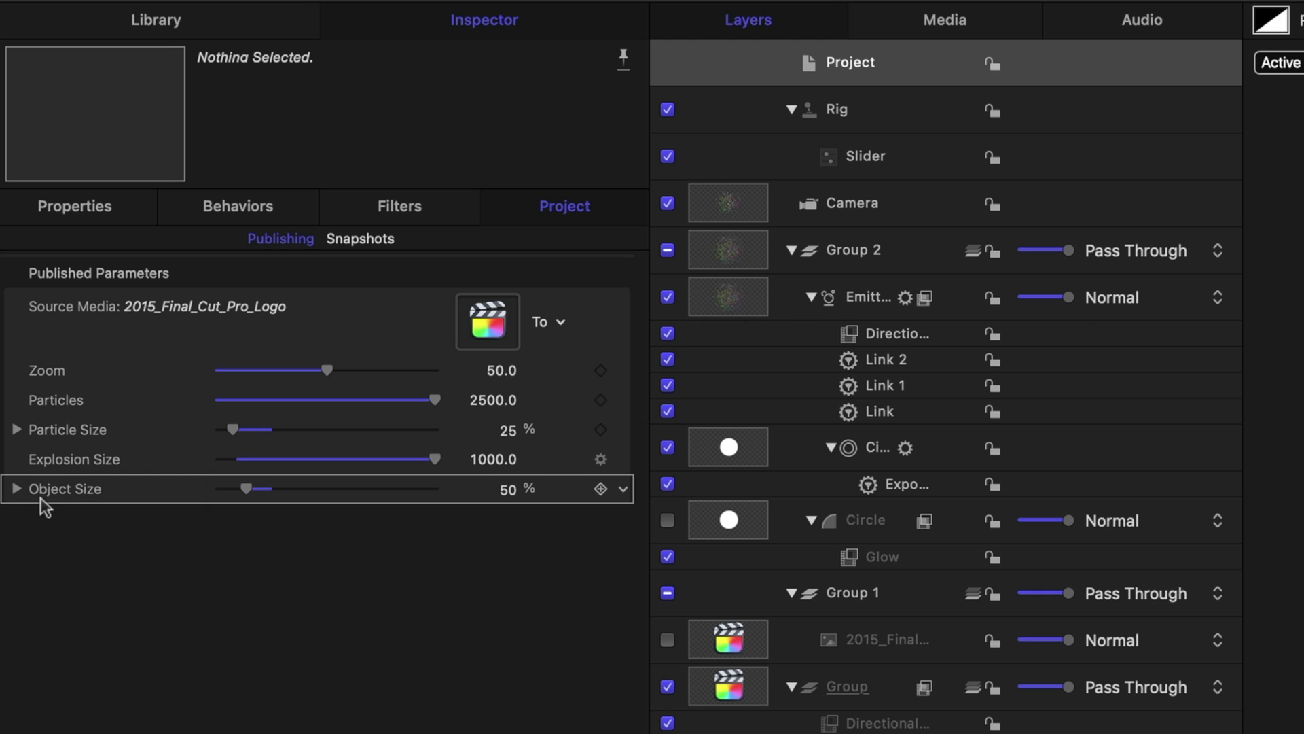
{"action": "left_click_drag", "start_coordinate": [45, 490], "coordinate": [51, 402]}
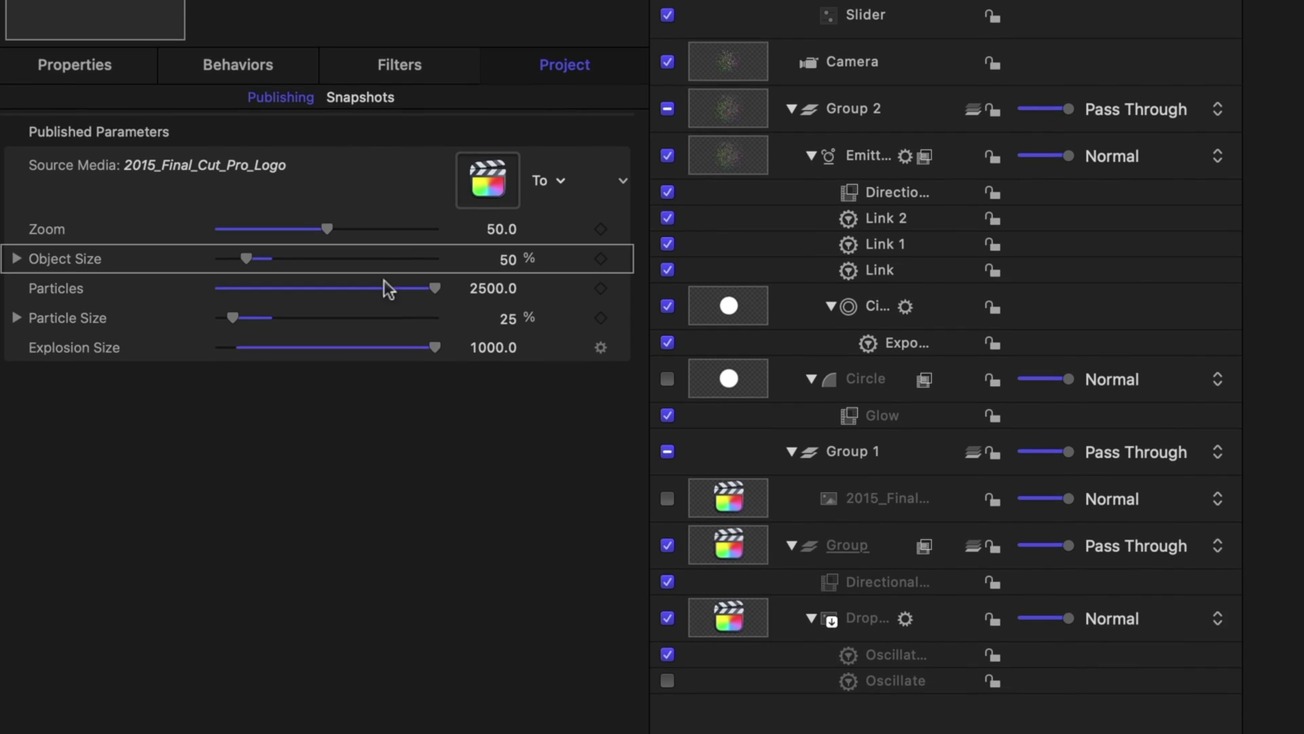
Publish the drop zone's Oscillate copy behavior as an on/off control and rename it Rotate Z in the project's published parameters.
{"action": "left_click", "coordinate": [883, 656]}
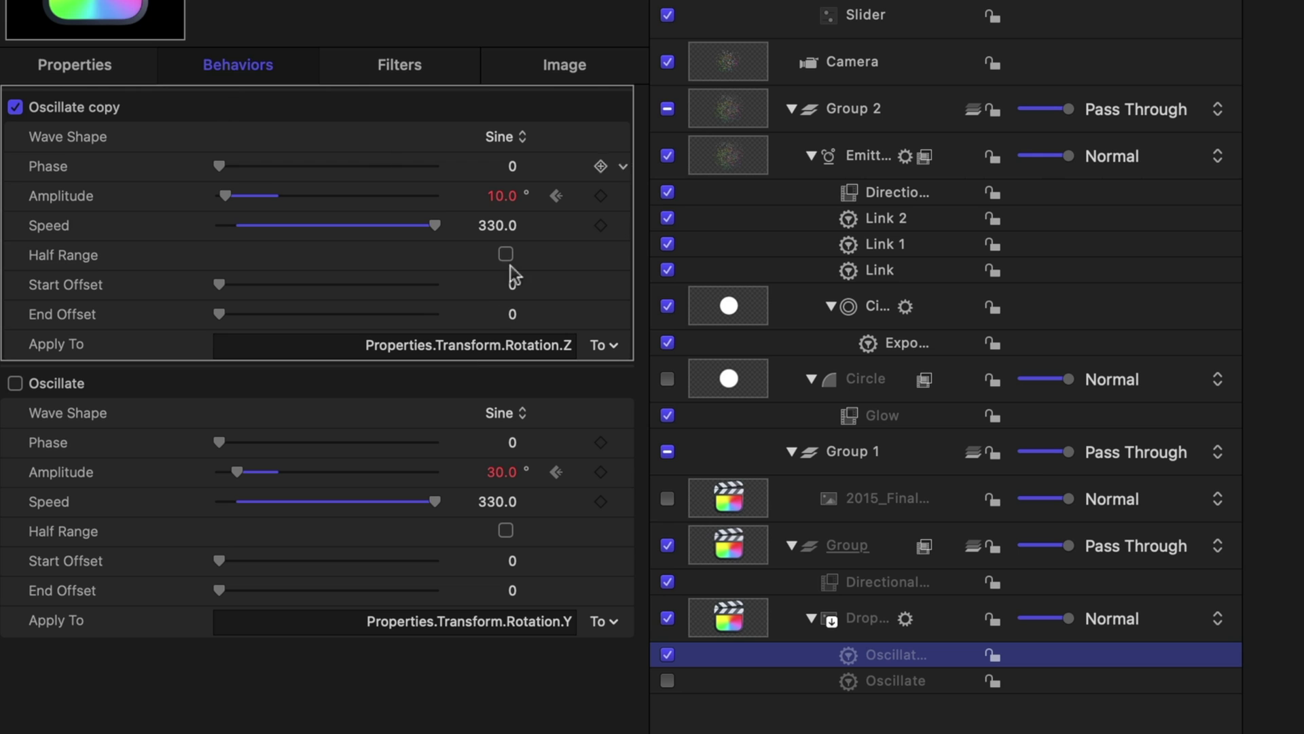
{"action": "left_click", "coordinate": [622, 107]}
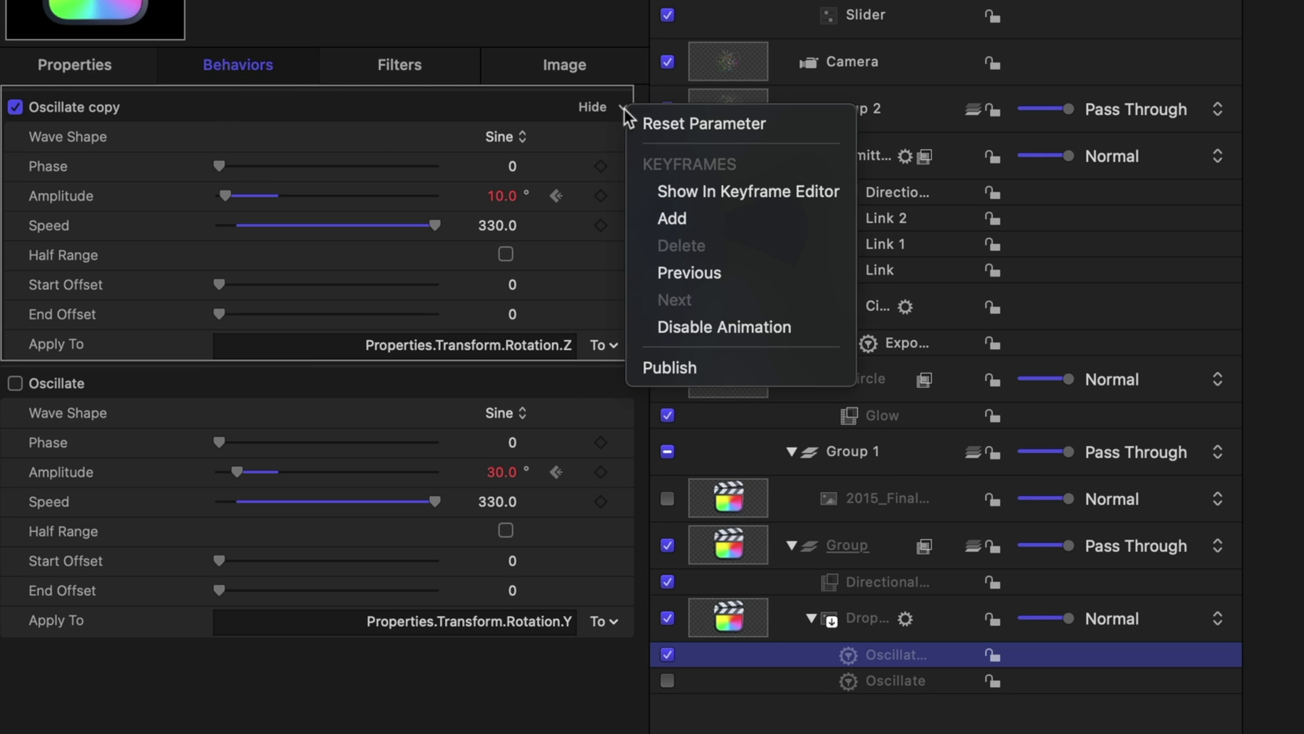
{"action": "left_click", "coordinate": [686, 386]}
{"action": "key", "text": "super+shift+a"}
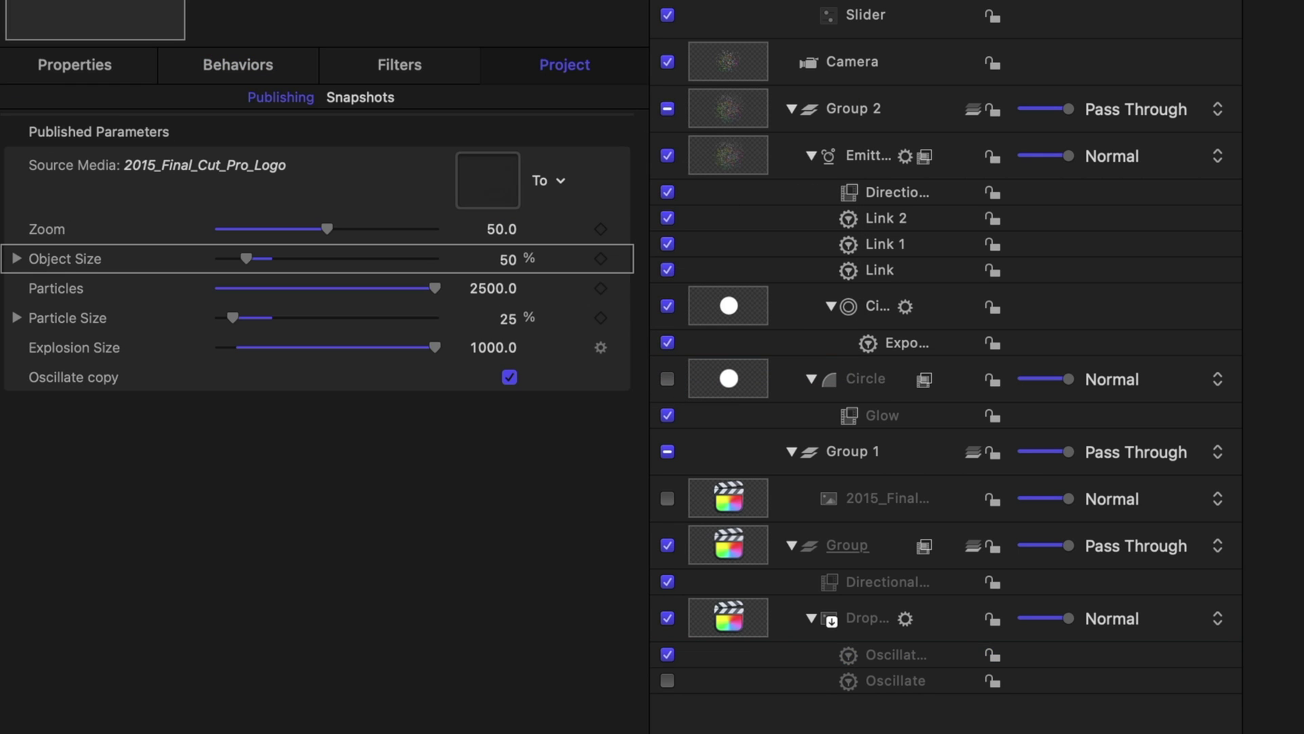
{"action": "double_click", "coordinate": [76, 369]}
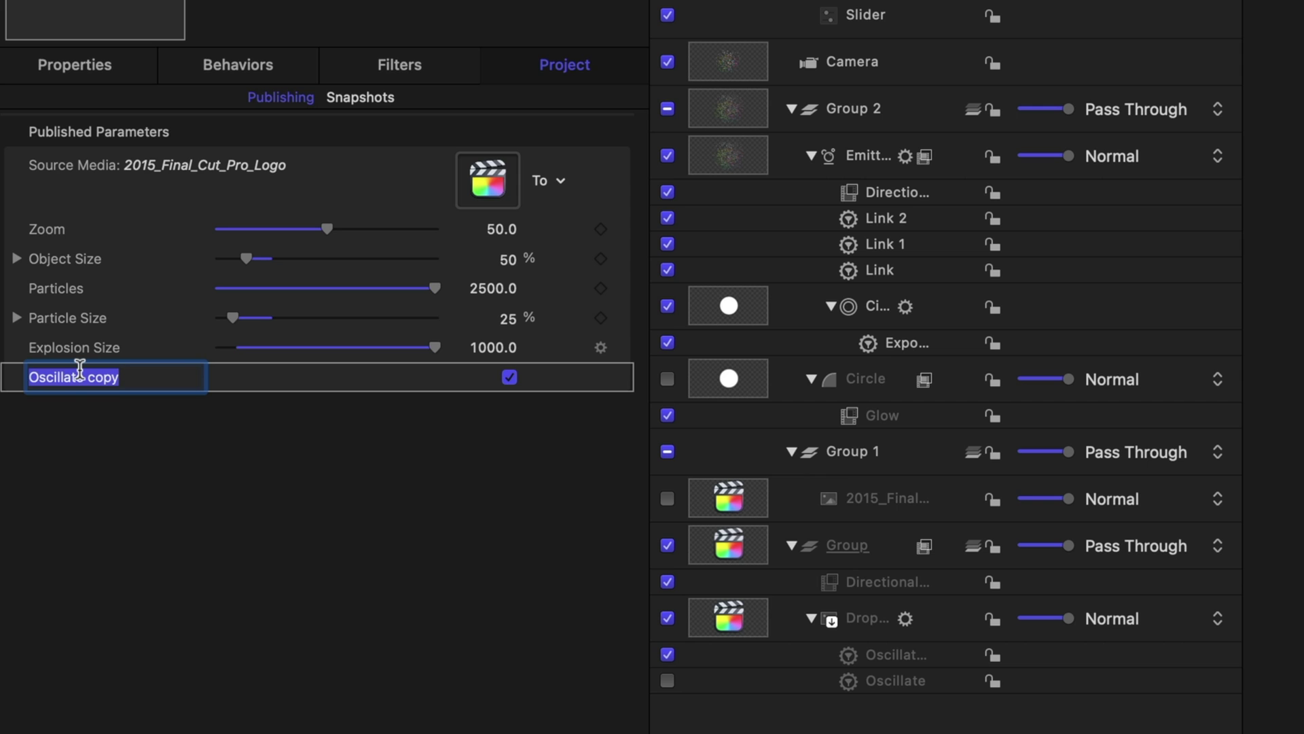
{"action": "type", "text": "Rotate Z"}
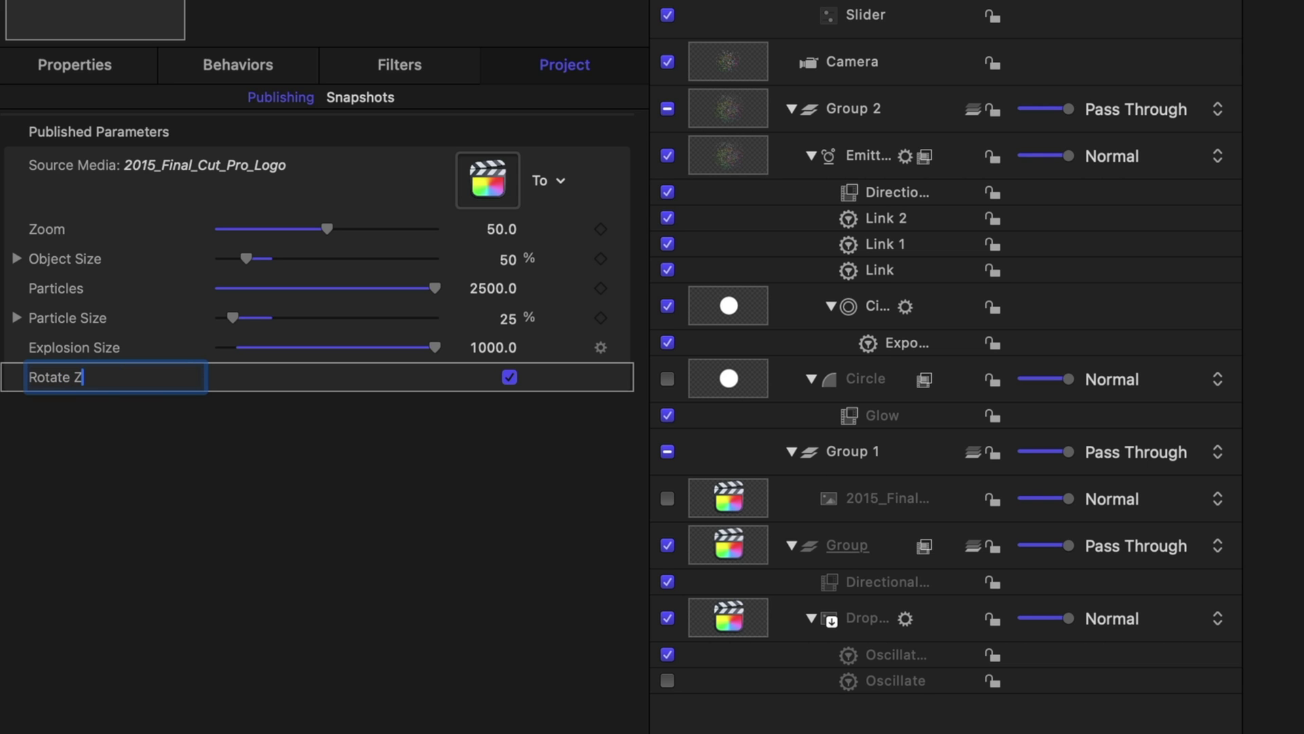
Publish the drop zone's disabled Oscillate behavior as an on/off control and rename it Rotate Y in the project's published parameters.
{"action": "left_click", "coordinate": [869, 681], "text": "shift"}
{"action": "left_click", "coordinate": [869, 682]}
{"action": "left_click", "coordinate": [622, 383]}
{"action": "left_click", "coordinate": [667, 632]}
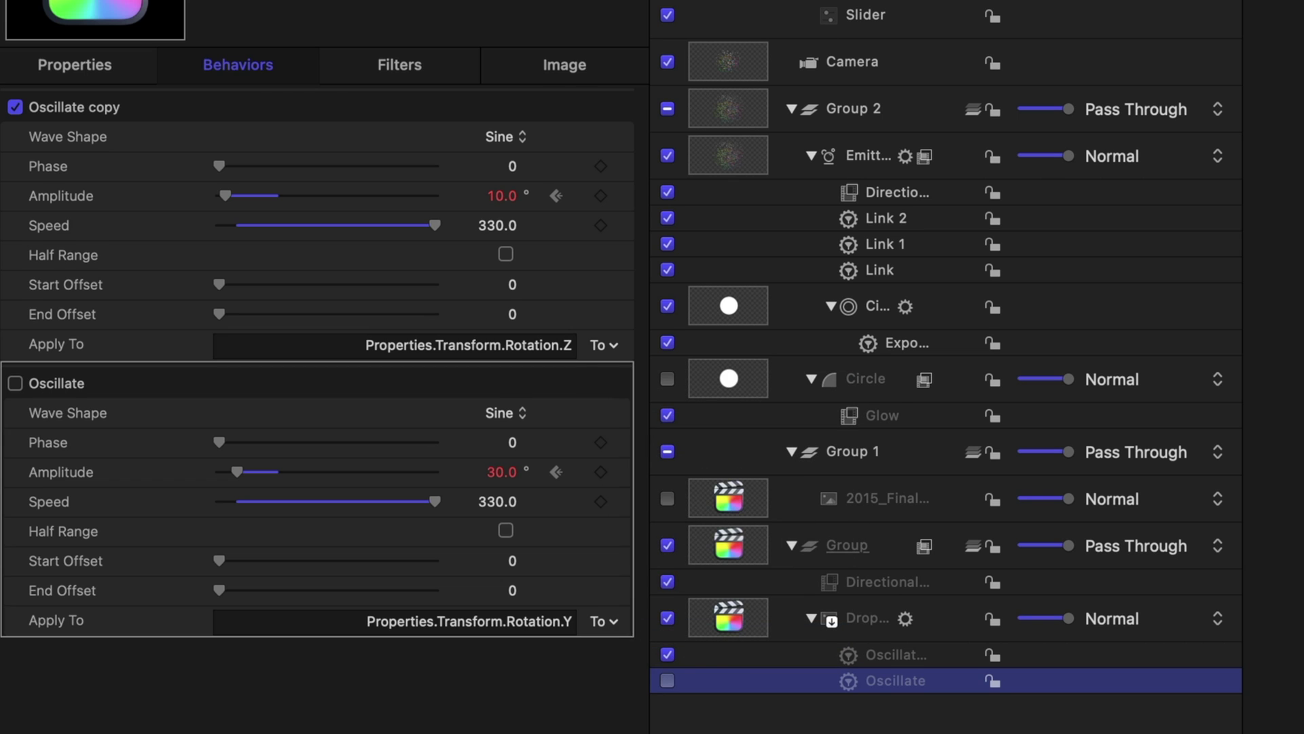
{"action": "key", "text": "super+shift+a"}
{"action": "double_click", "coordinate": [70, 408]}
{"action": "type", "text": "Rot"}
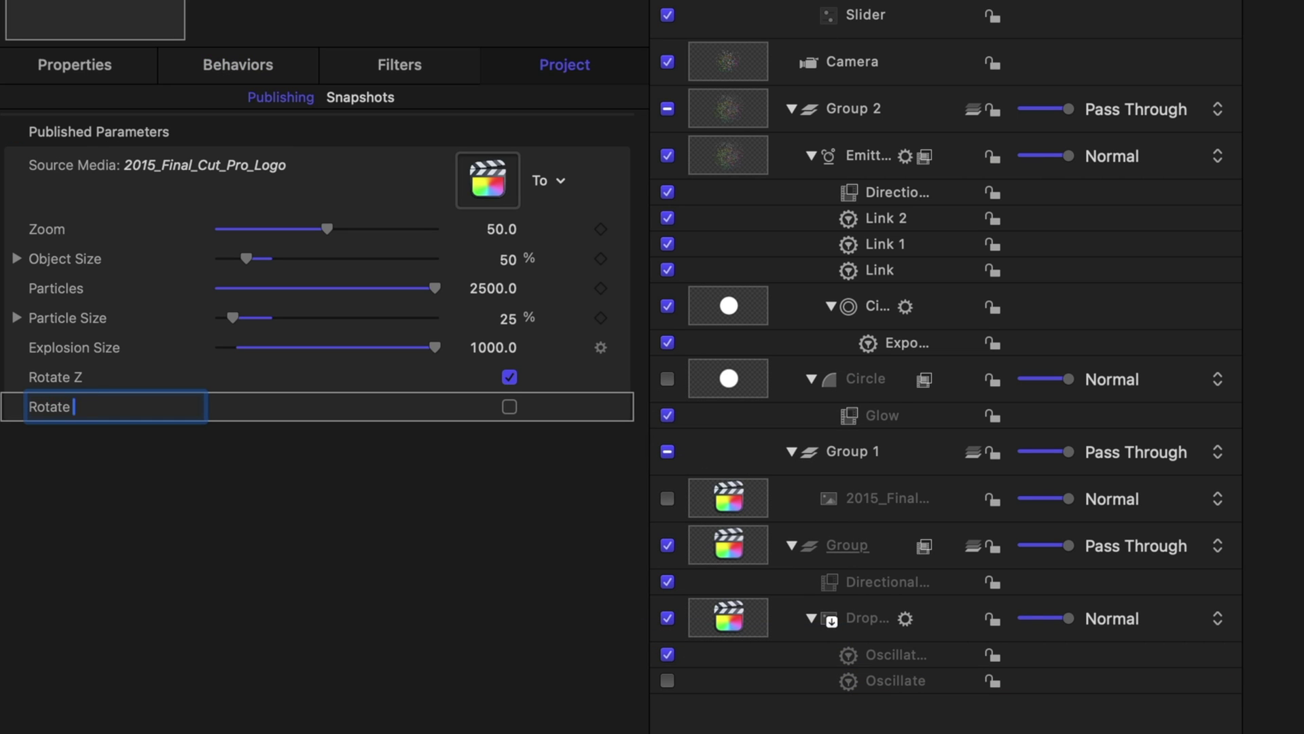
{"action": "type", "text": "ate Y"}
{"action": "key", "text": "Return"}
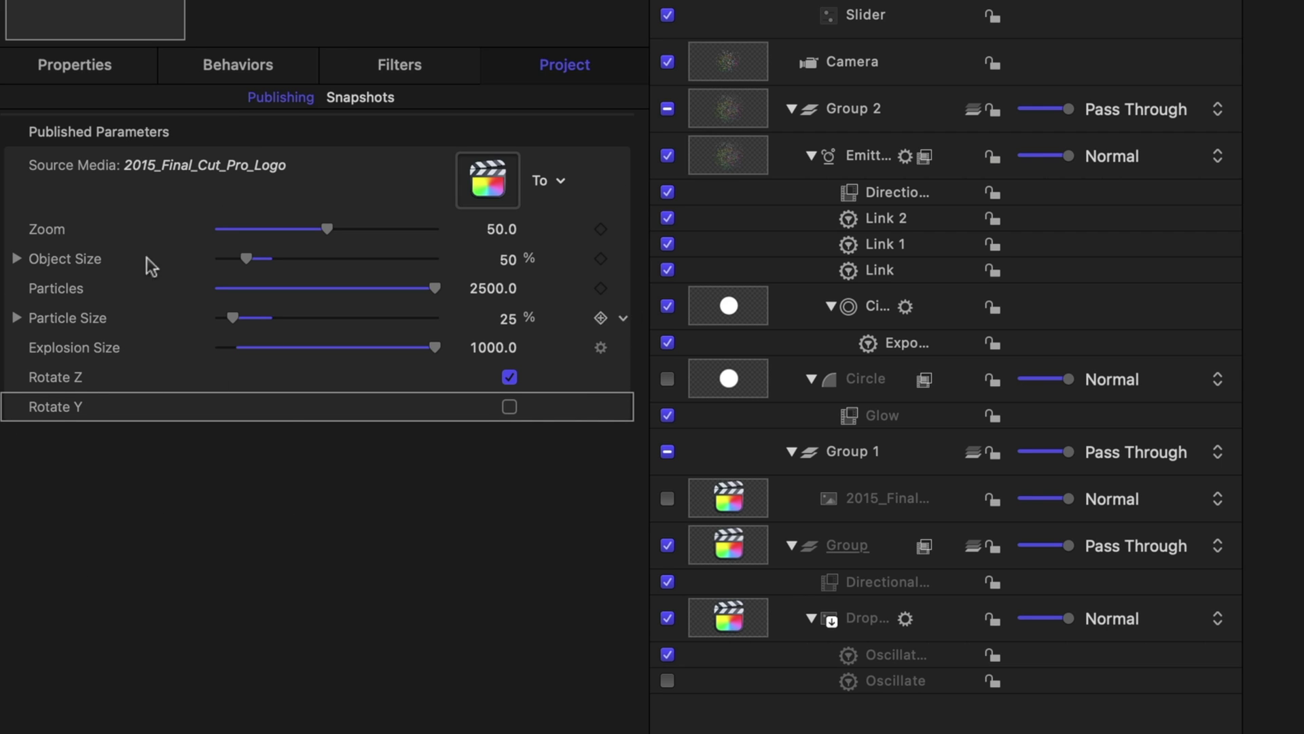
Test the published Rotate Z and Rotate Y options by switching each one and restoring it.
{"action": "left_click", "coordinate": [511, 380]}
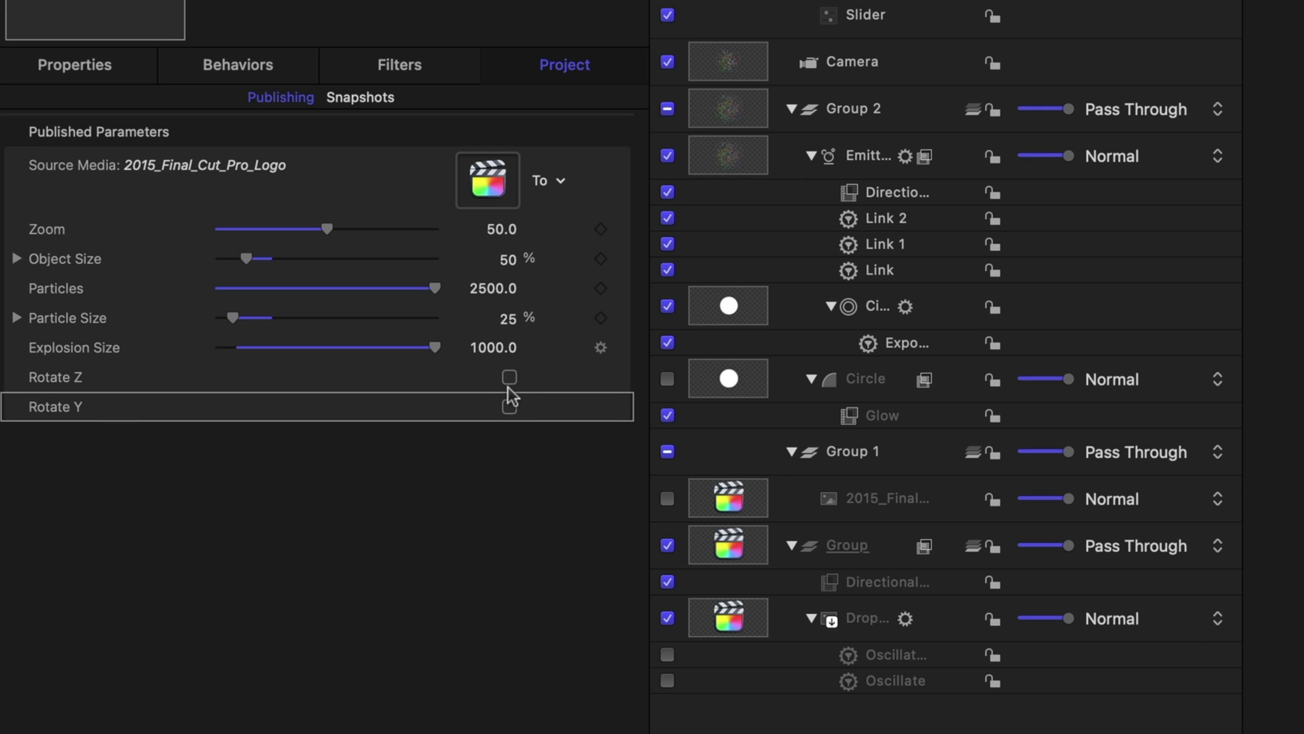
{"action": "left_click", "coordinate": [509, 407]}
{"action": "left_click", "coordinate": [510, 379]}
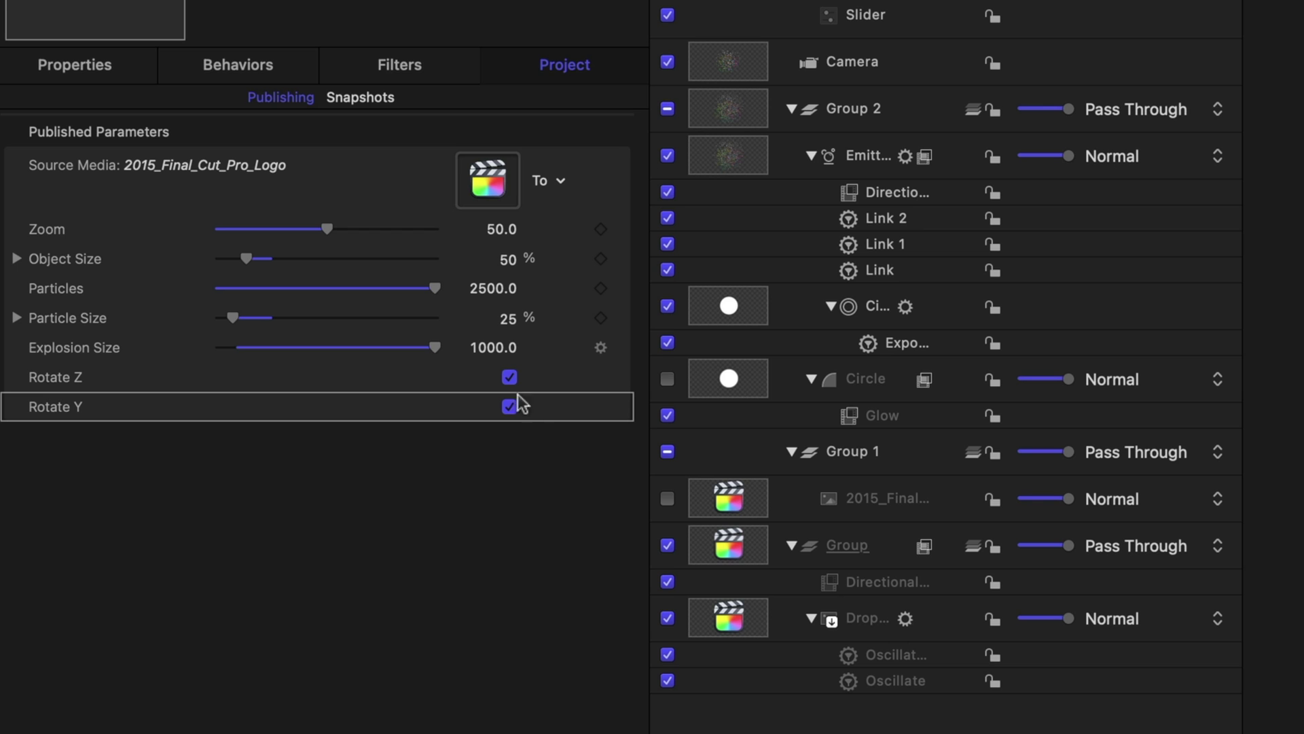
{"action": "left_click", "coordinate": [508, 407]}
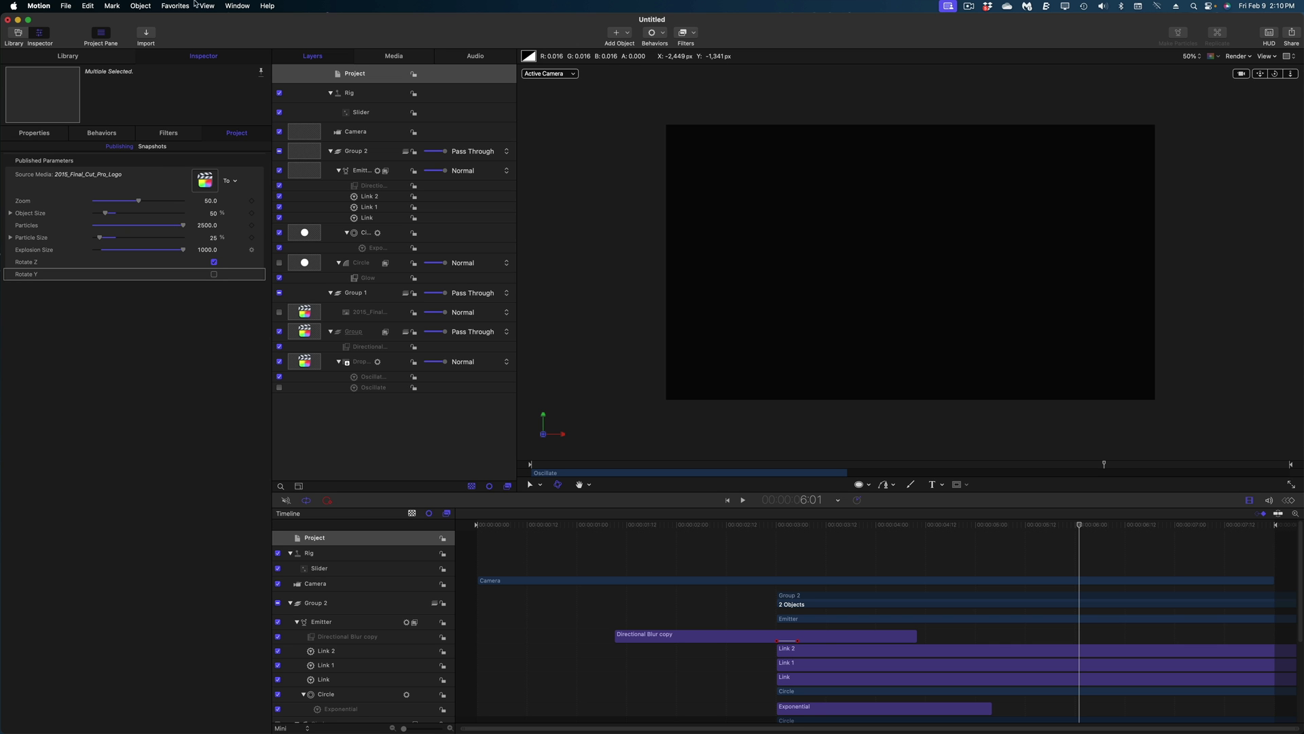
Save the project as a Final Cut Pro generator template named EXPLODE!
{"action": "left_click", "coordinate": [64, 6]}
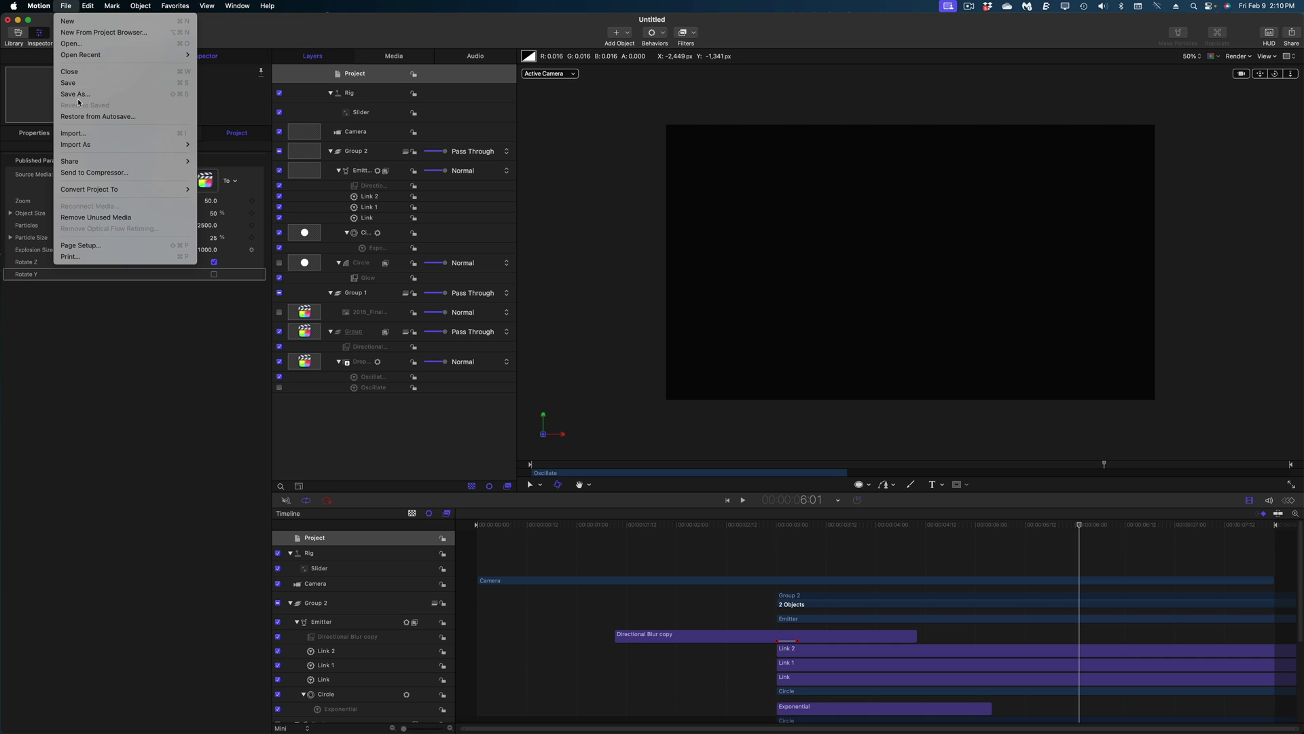
{"action": "left_click", "coordinate": [79, 84]}
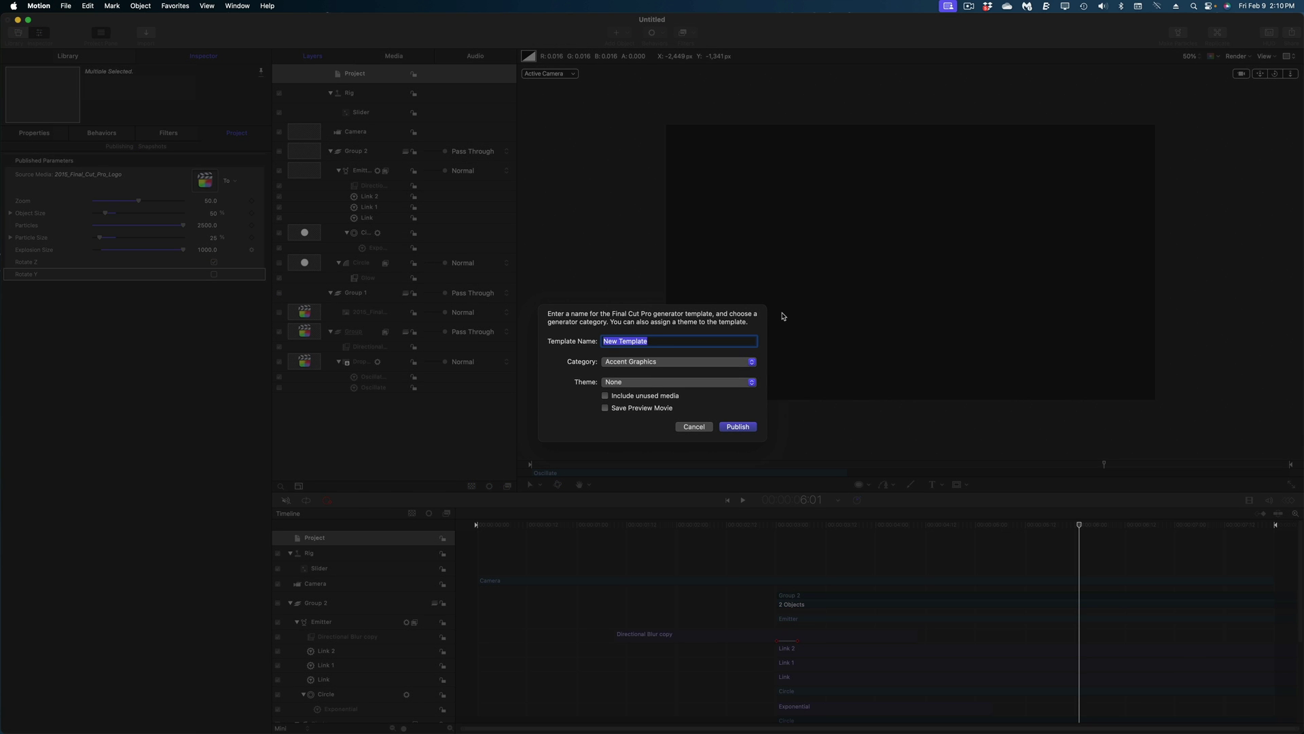
{"action": "type", "text": "EXPLODE!"}
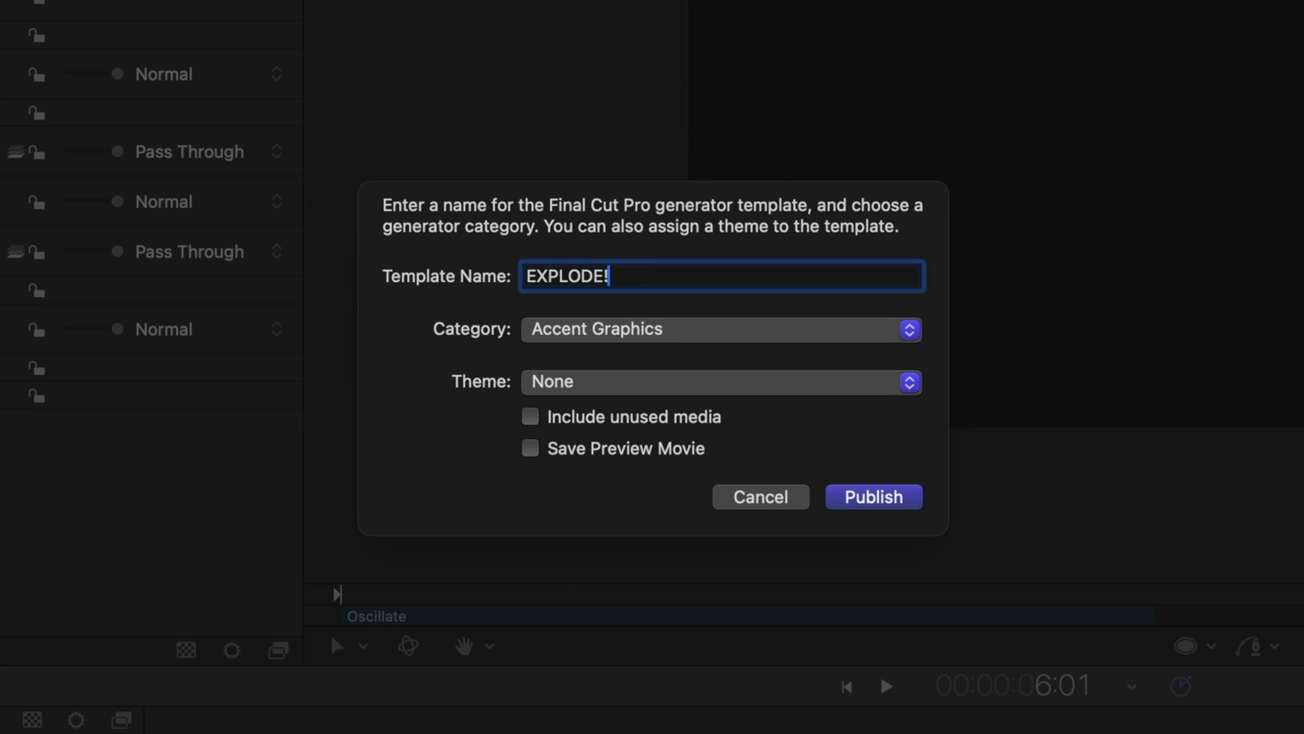
Create a new category for the creator's own generators and publish the template in it with the theme set to None.
{"action": "left_click", "coordinate": [722, 329]}
{"action": "left_click", "coordinate": [704, 639]}
{"action": "type", "text": "JENN'S GENERATORS"}
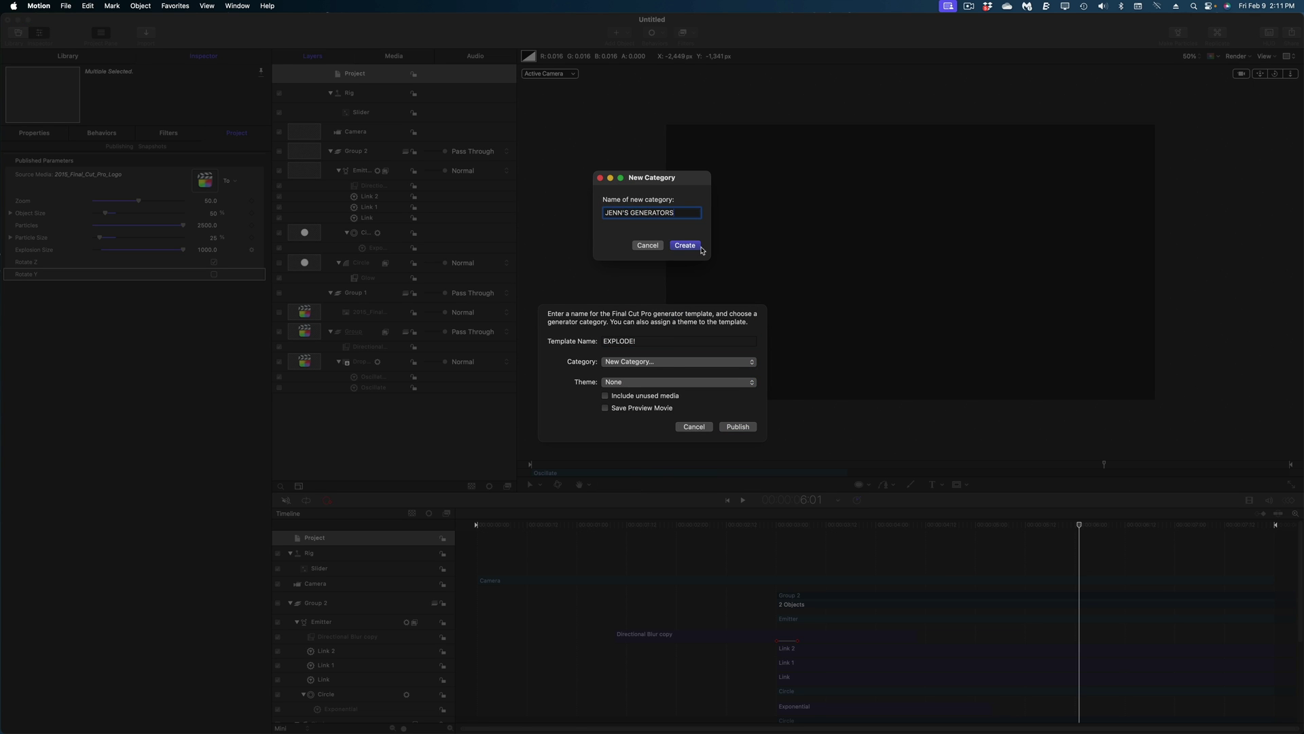
{"action": "left_click", "coordinate": [684, 246]}
{"action": "left_click", "coordinate": [639, 383]}
{"action": "key", "text": "Escape"}
{"action": "left_click", "coordinate": [740, 426]}
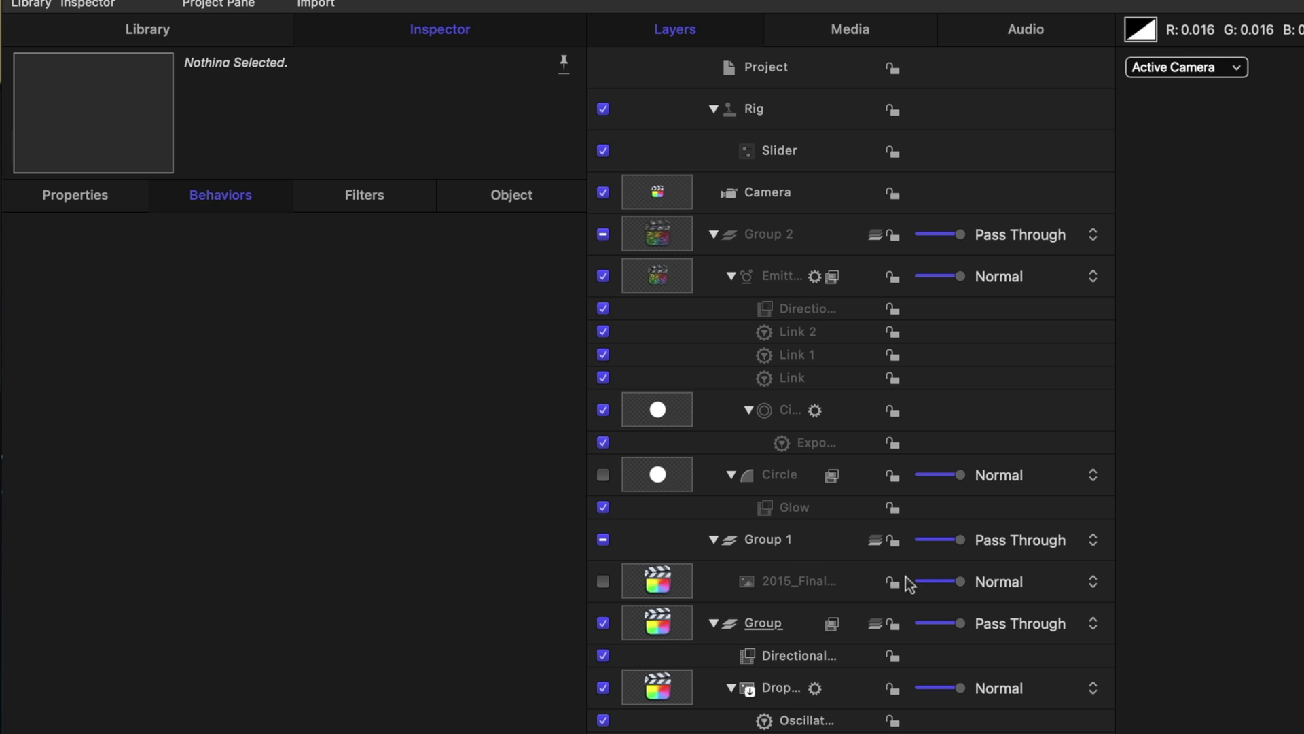
Clear the logo image from the Drop Zone layer and save the generator template.
{"action": "left_click", "coordinate": [780, 684]}
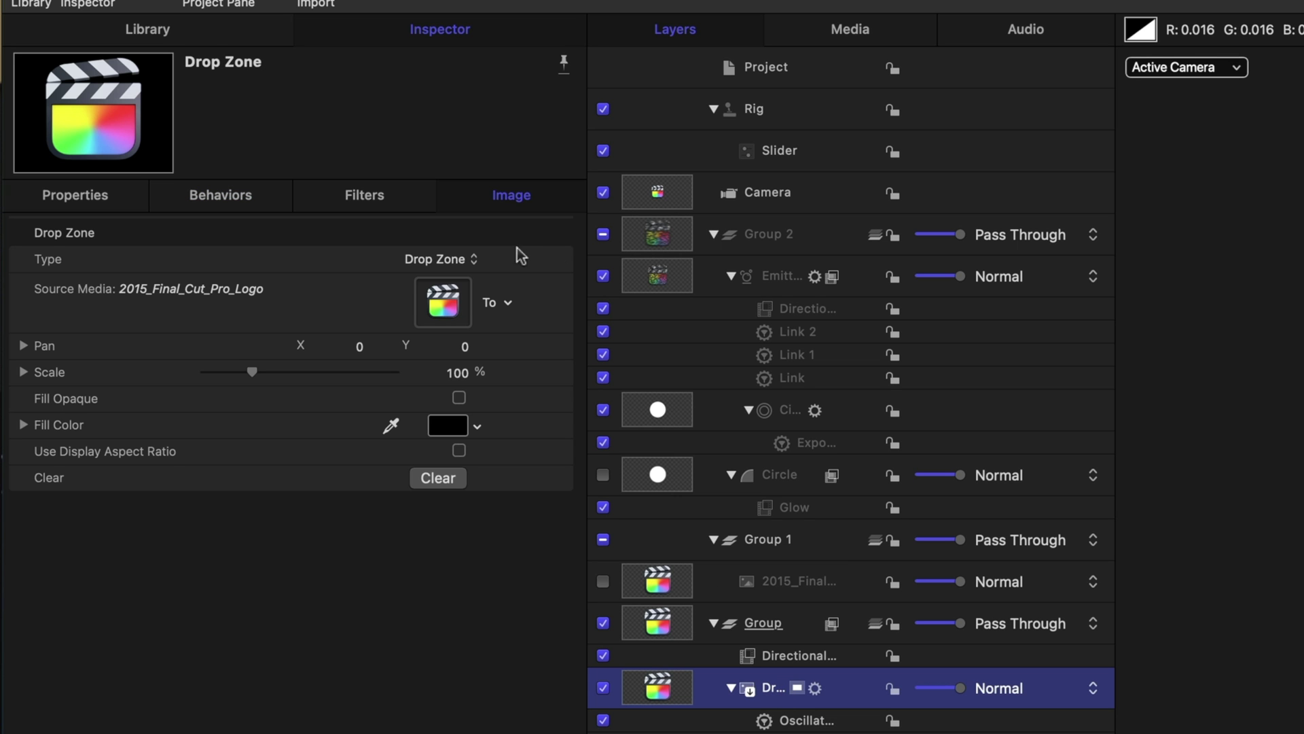
{"action": "left_click", "coordinate": [445, 482]}
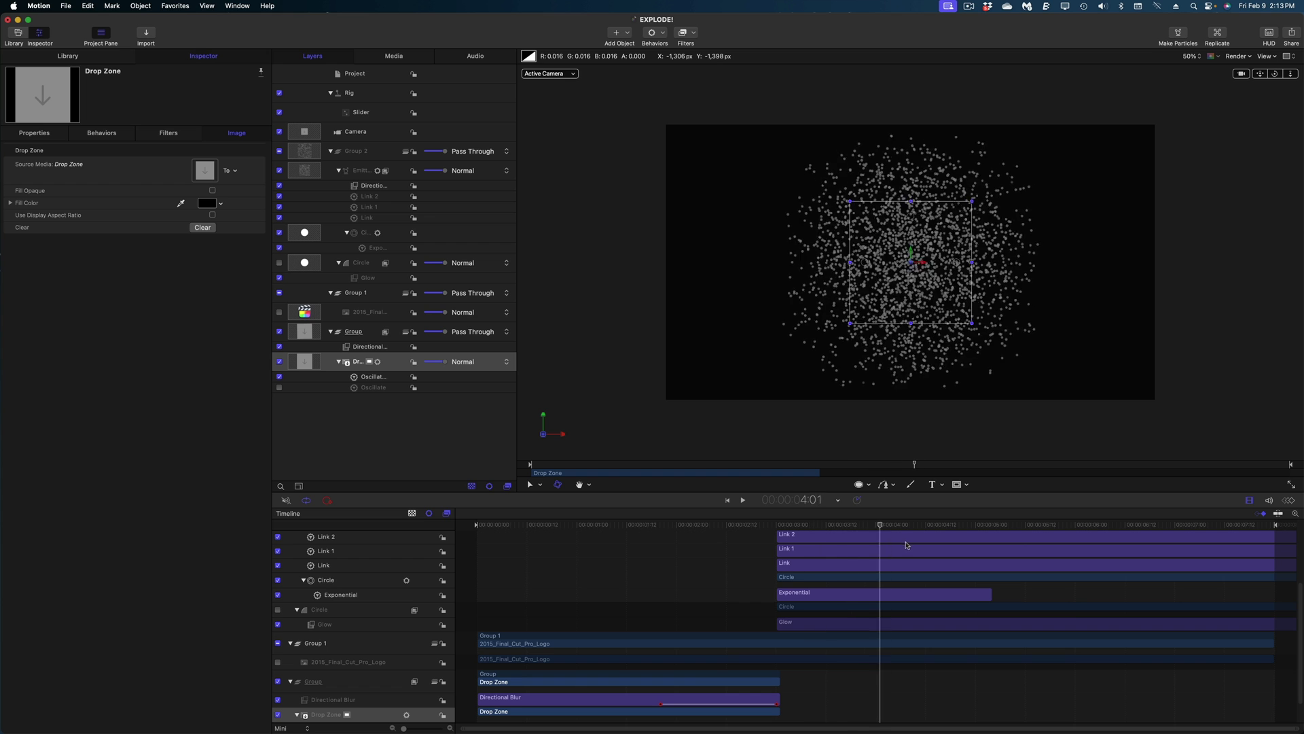
{"action": "key", "text": "super+s"}
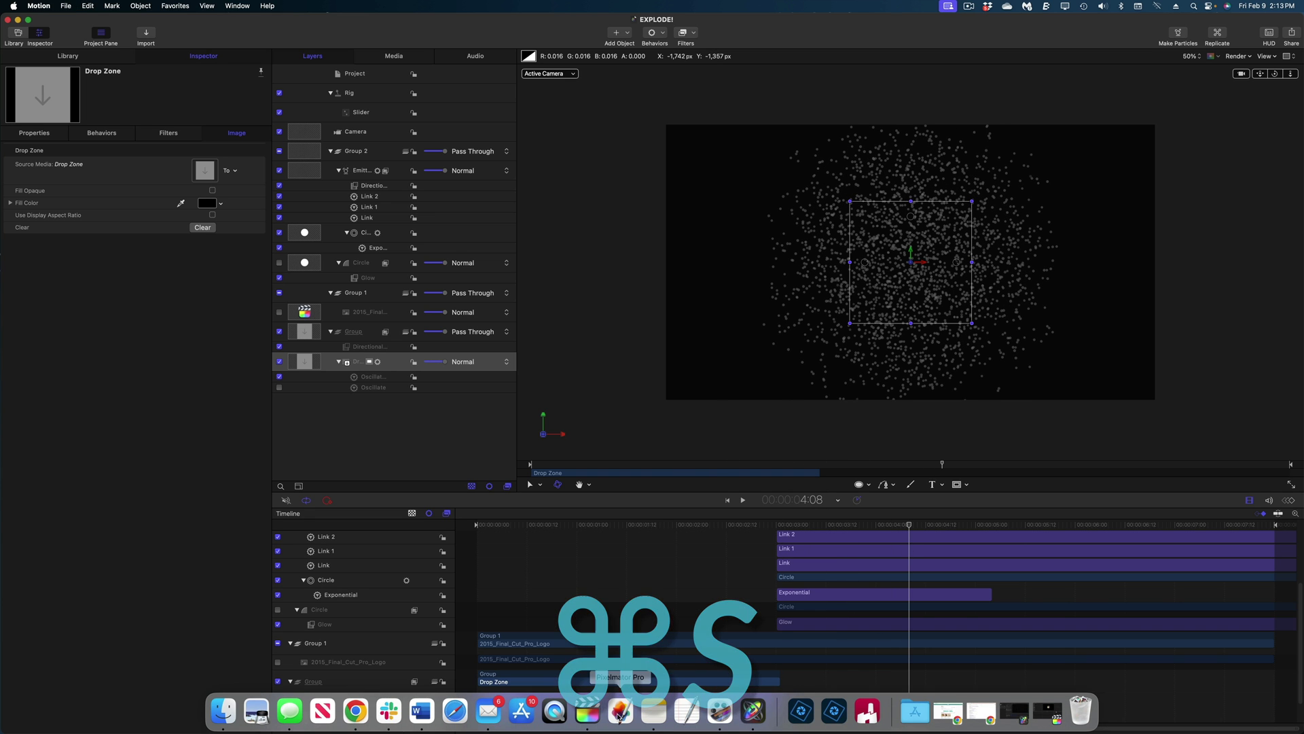
Switch to Final Cut Pro and add the EXPLODE! generator at the start of the EXPLODE GENERATOR timeline.
{"action": "left_click", "coordinate": [620, 711]}
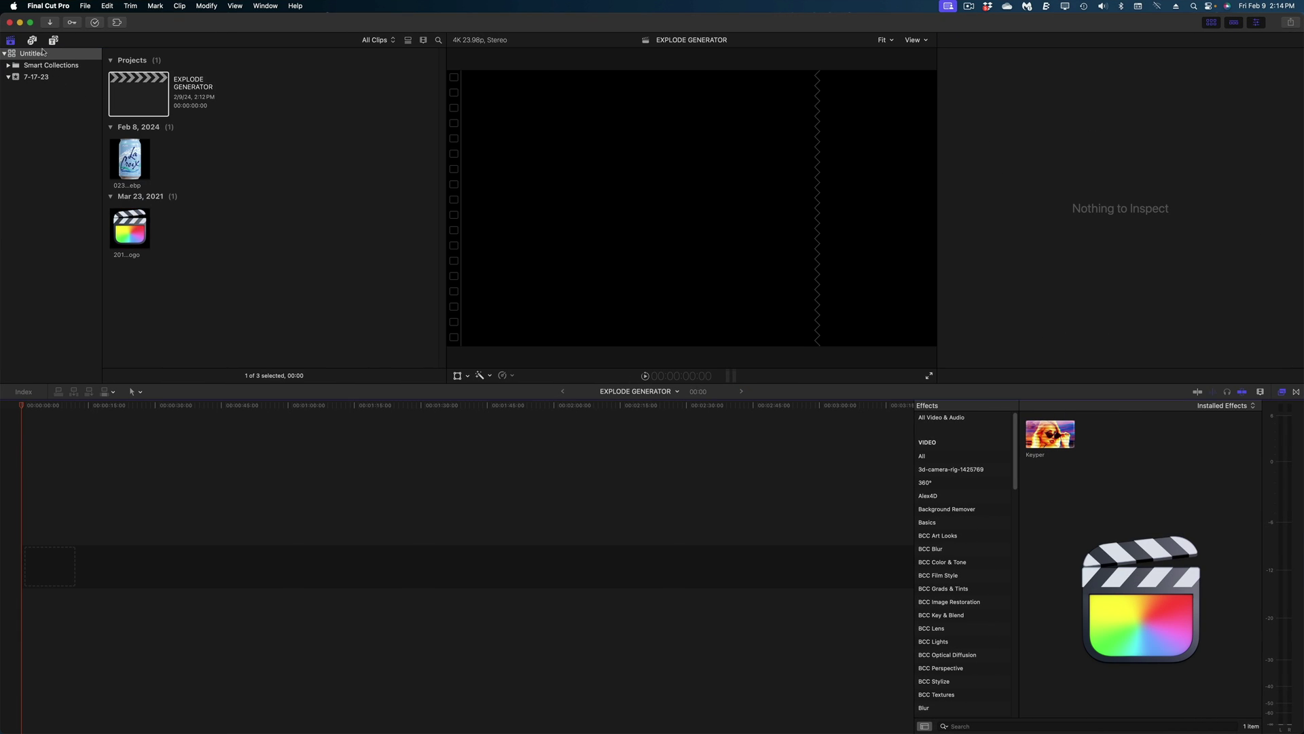
{"action": "left_click", "coordinate": [54, 40]}
{"action": "left_click_drag", "start_coordinate": [129, 115], "coordinate": [41, 563]}
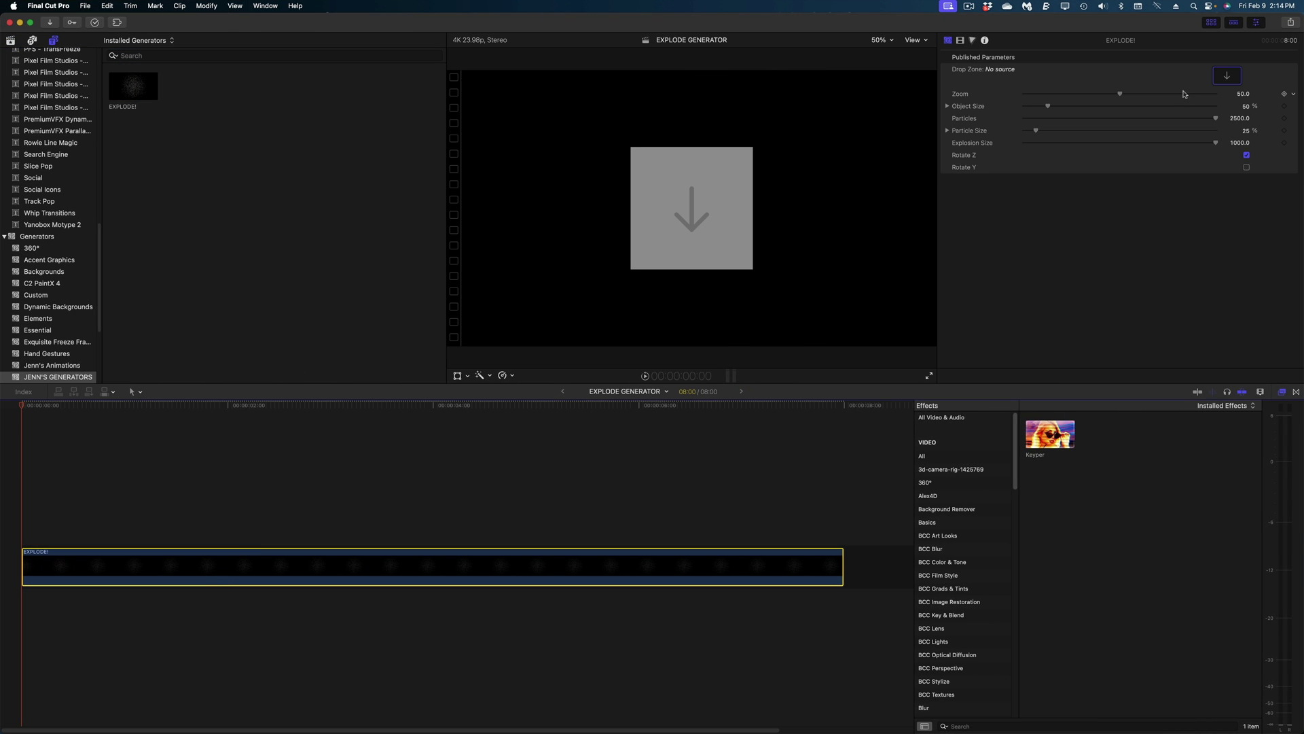
Fill the generator's drop zone with the La Croix can image from the Feb 8, 2024 clips.
{"action": "left_click", "coordinate": [1228, 77]}
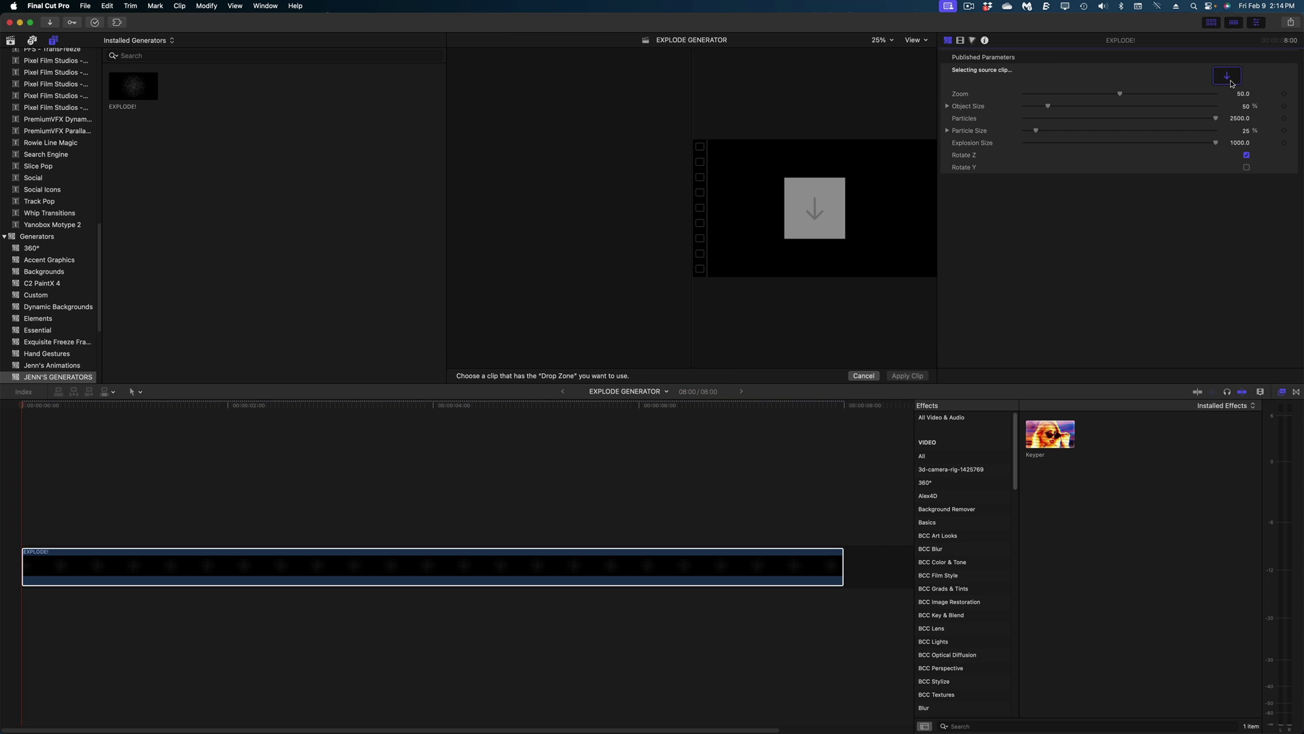
{"action": "left_click", "coordinate": [11, 40]}
{"action": "left_click", "coordinate": [139, 163]}
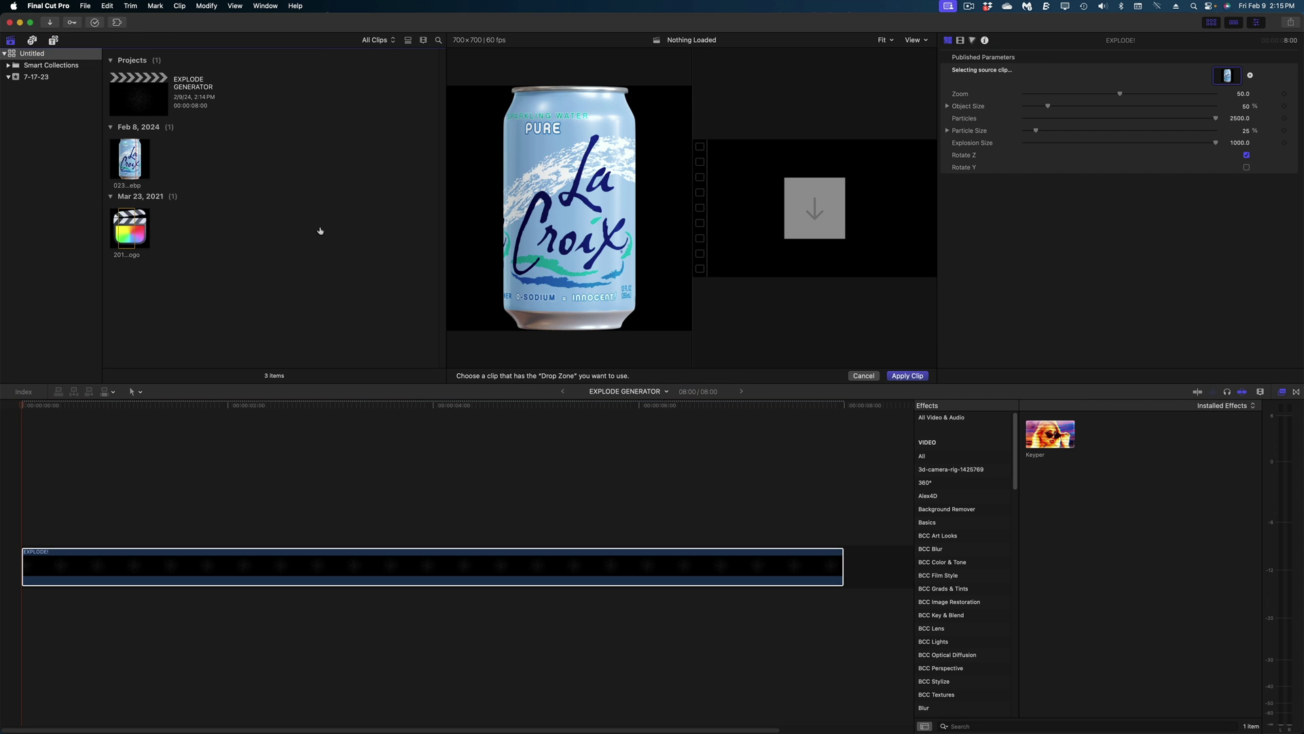
{"action": "left_click", "coordinate": [906, 376]}
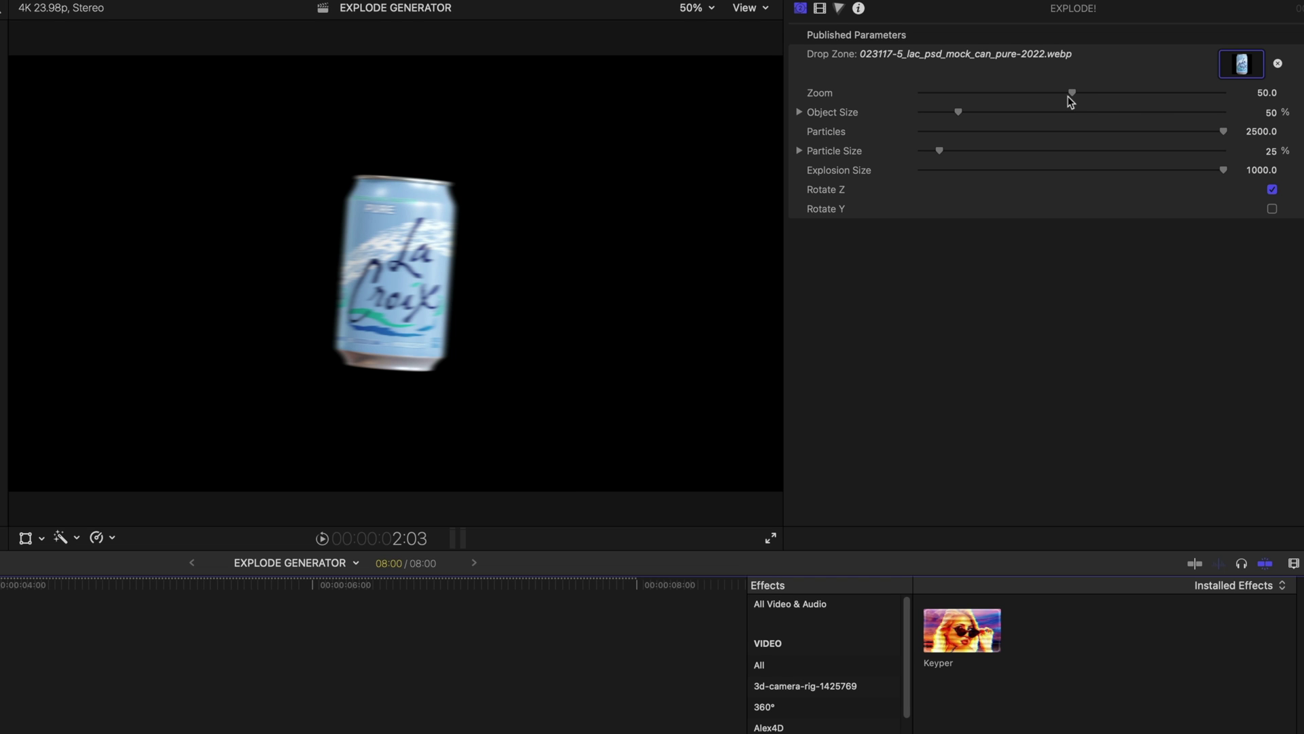
Set the generator's Zoom to 52.6, Object Size to 48.99% and Particles to 5000.
{"action": "mouse_move", "coordinate": [1069, 96]}
{"action": "left_mouse_down"}
{"action": "mouse_move", "coordinate": [1138, 80]}
{"action": "mouse_move", "coordinate": [1079, 90]}
{"action": "left_mouse_up"}
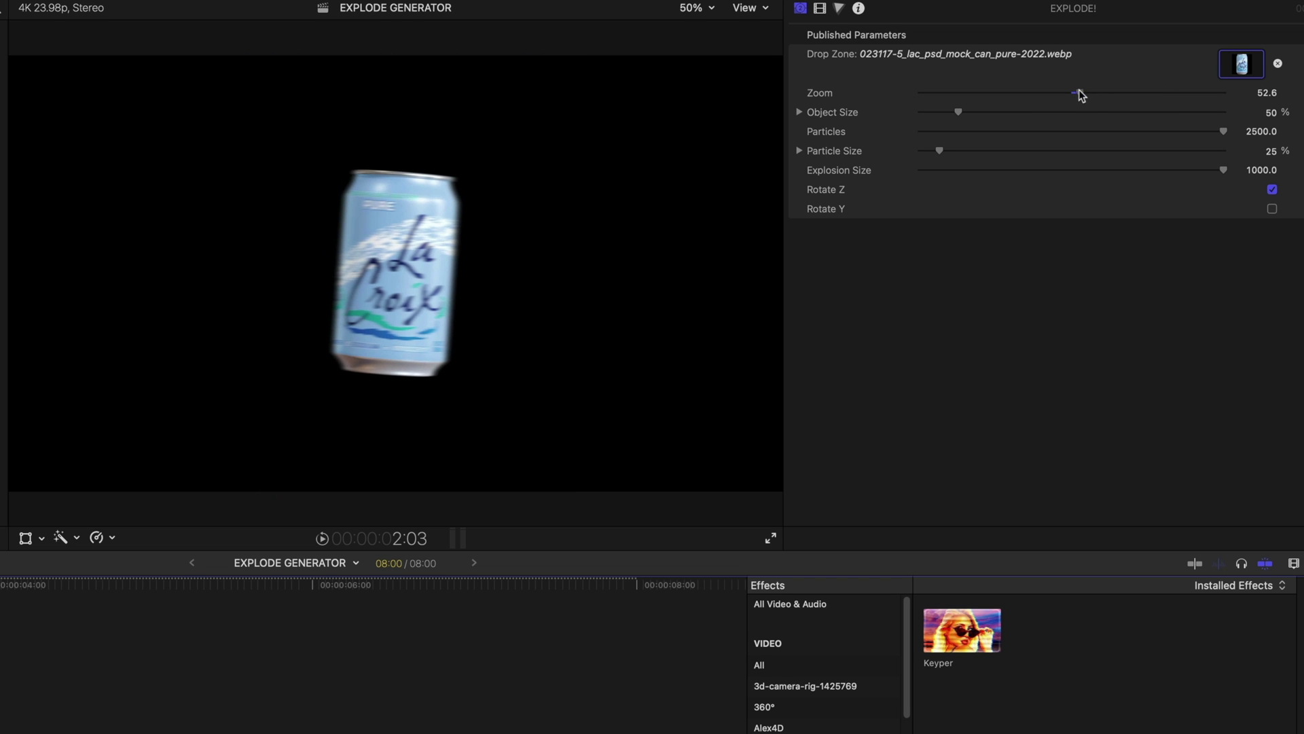
{"action": "mouse_move", "coordinate": [958, 112]}
{"action": "left_mouse_down"}
{"action": "mouse_move", "coordinate": [914, 126]}
{"action": "mouse_move", "coordinate": [992, 116]}
{"action": "mouse_move", "coordinate": [961, 127]}
{"action": "left_mouse_up"}
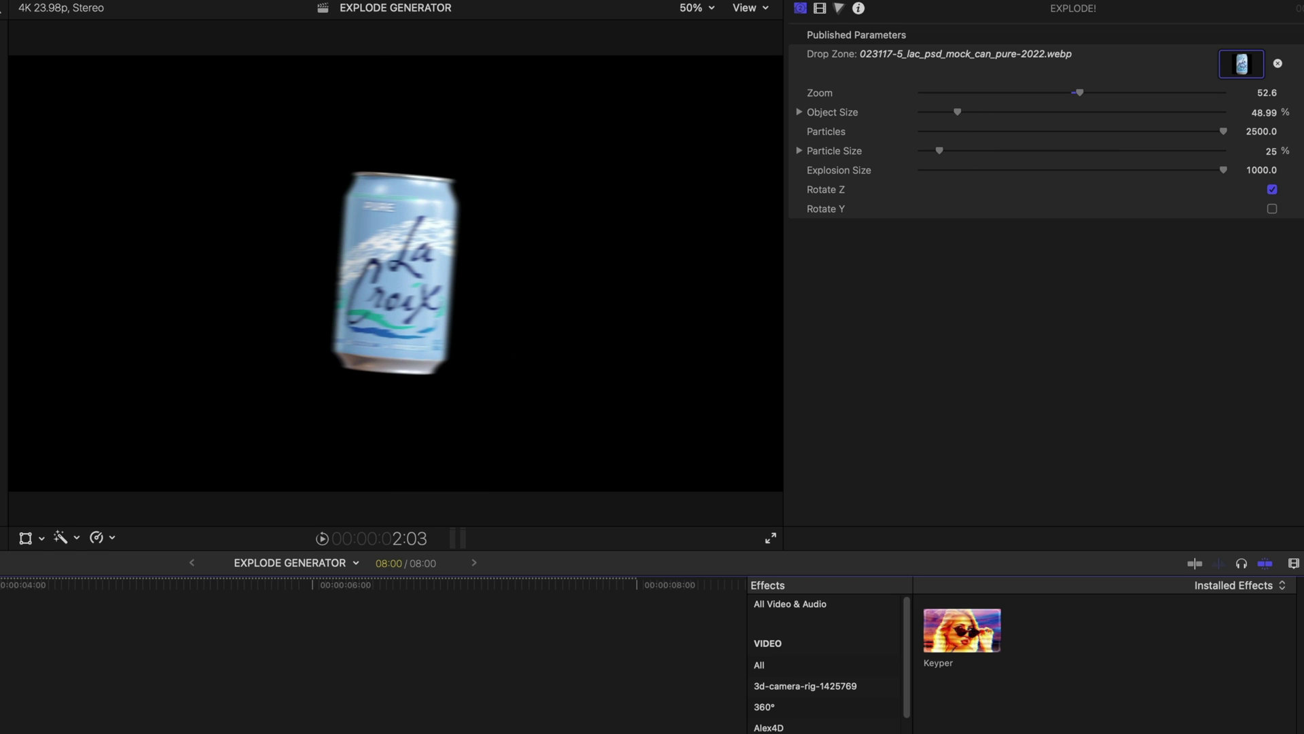
{"action": "left_click", "coordinate": [1272, 136]}
{"action": "type", "text": "5000"}
{"action": "key", "text": "Return"}
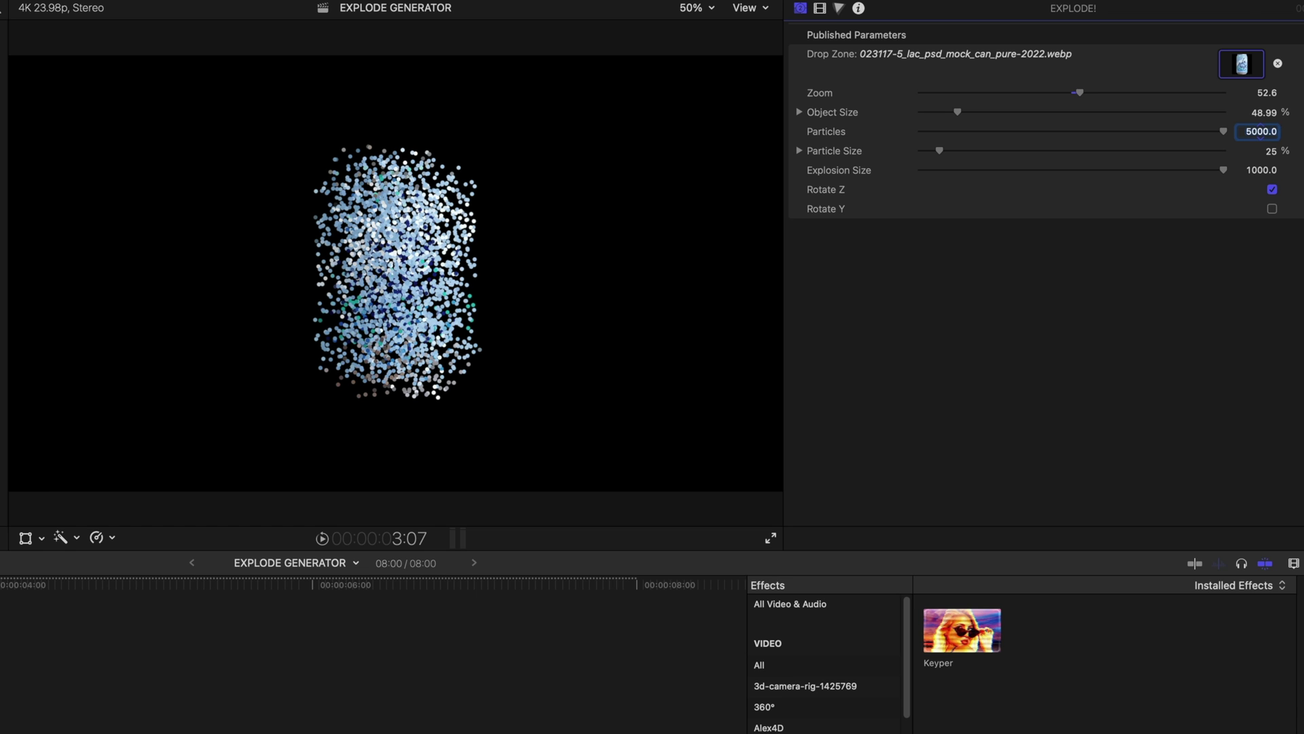
Set Explosion Size to 3628 and play the clip with Rotate Y enabled instead of Rotate Z.
{"action": "left_click_drag", "start_coordinate": [1261, 169], "coordinate": [1291, 169]}
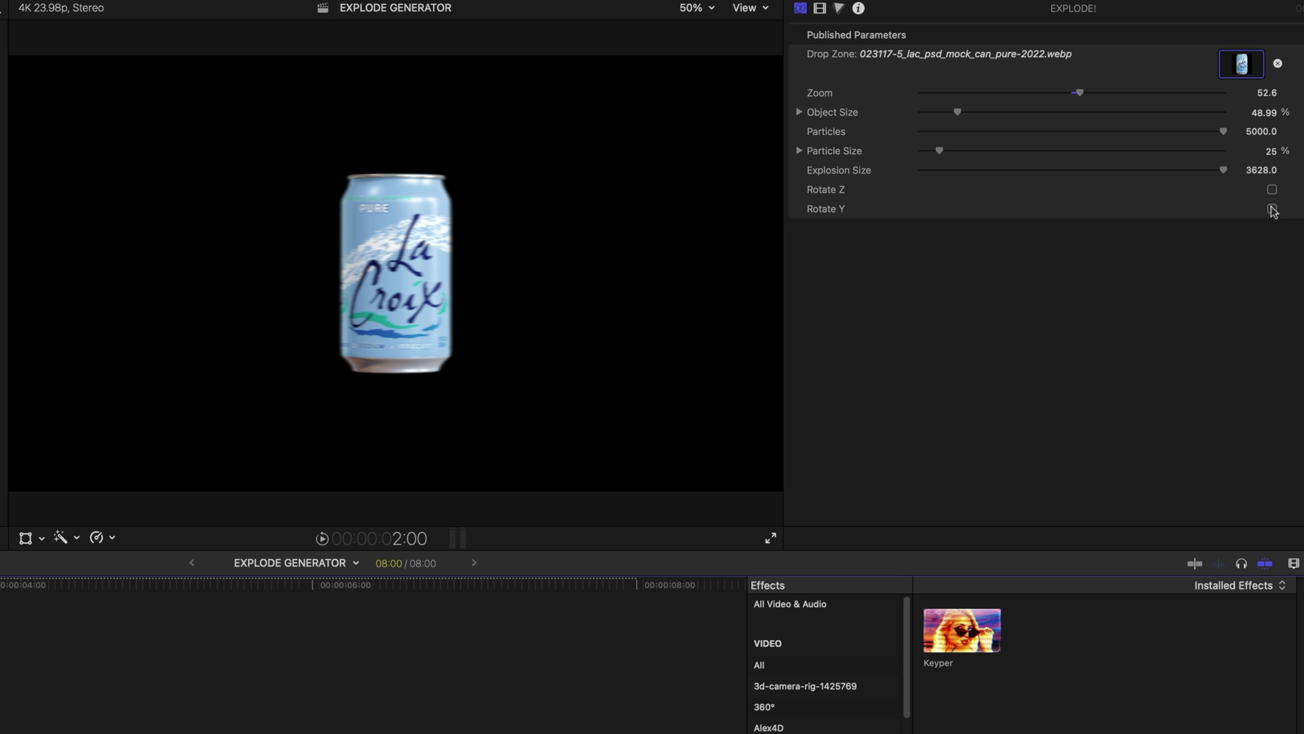
{"action": "key", "text": "space"}
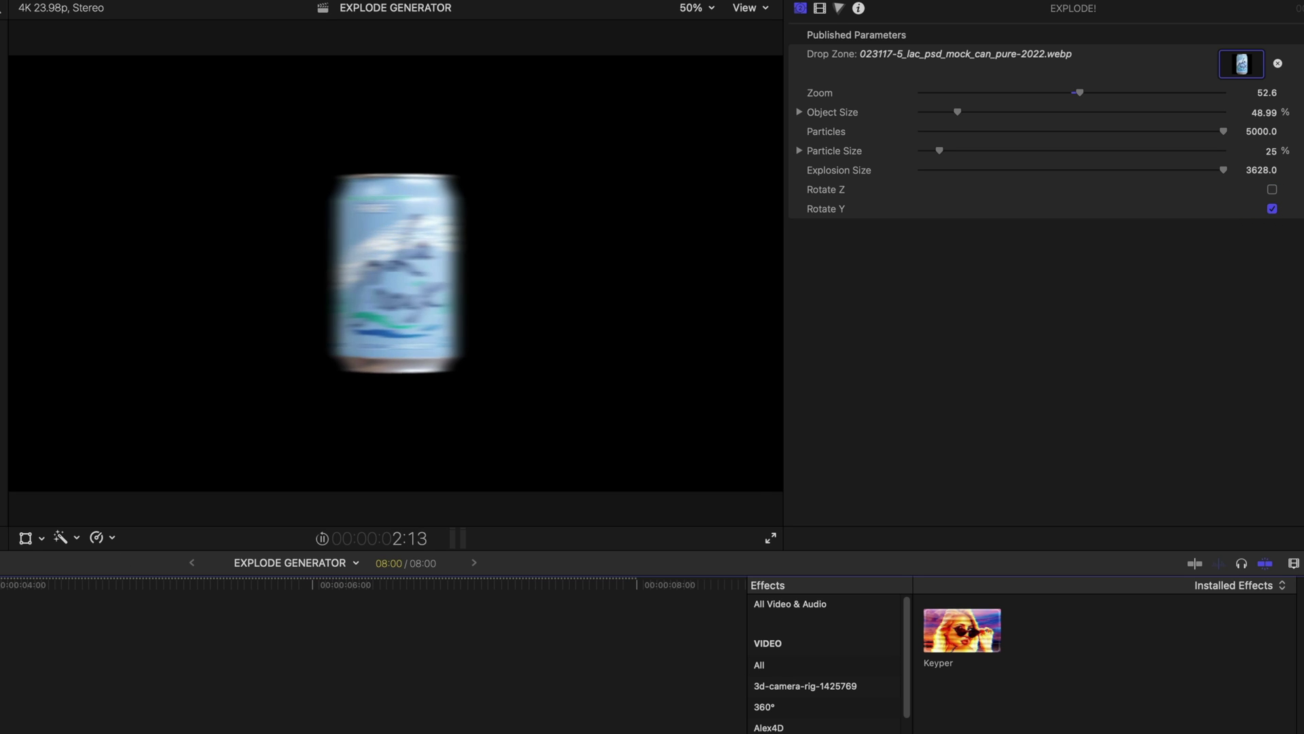